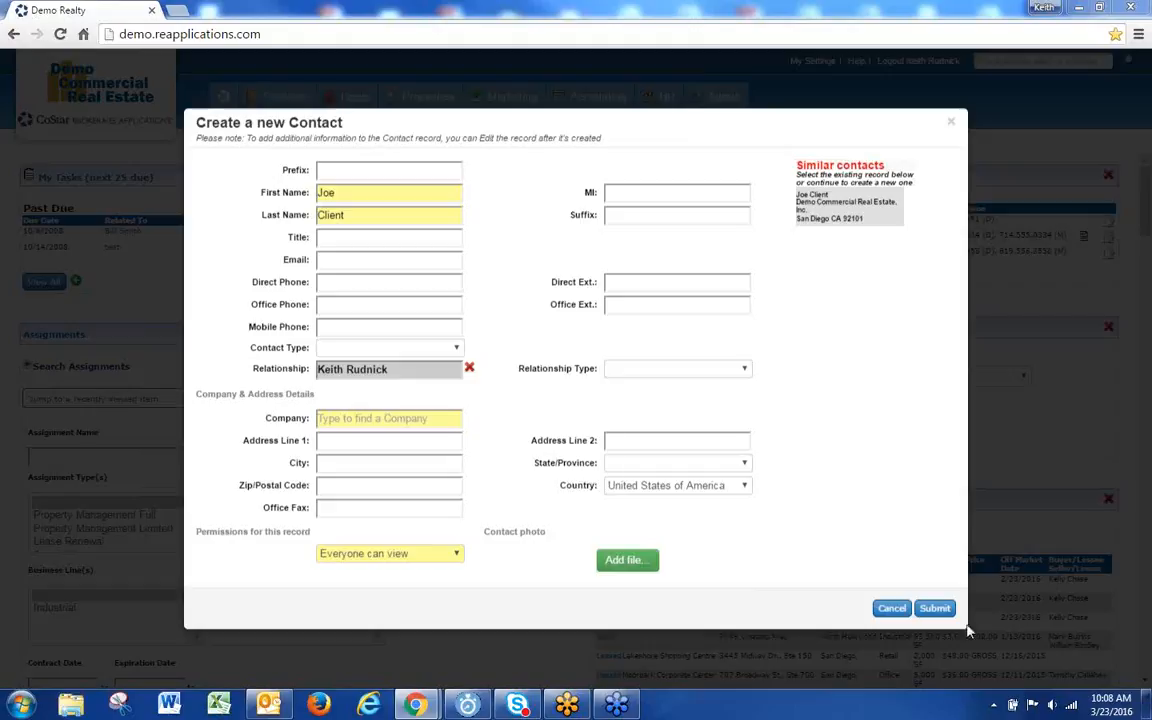
Step: Replace the contact's relationship with the logged-in broker, found by searching the broker's name
click(886, 610)
click(469, 368)
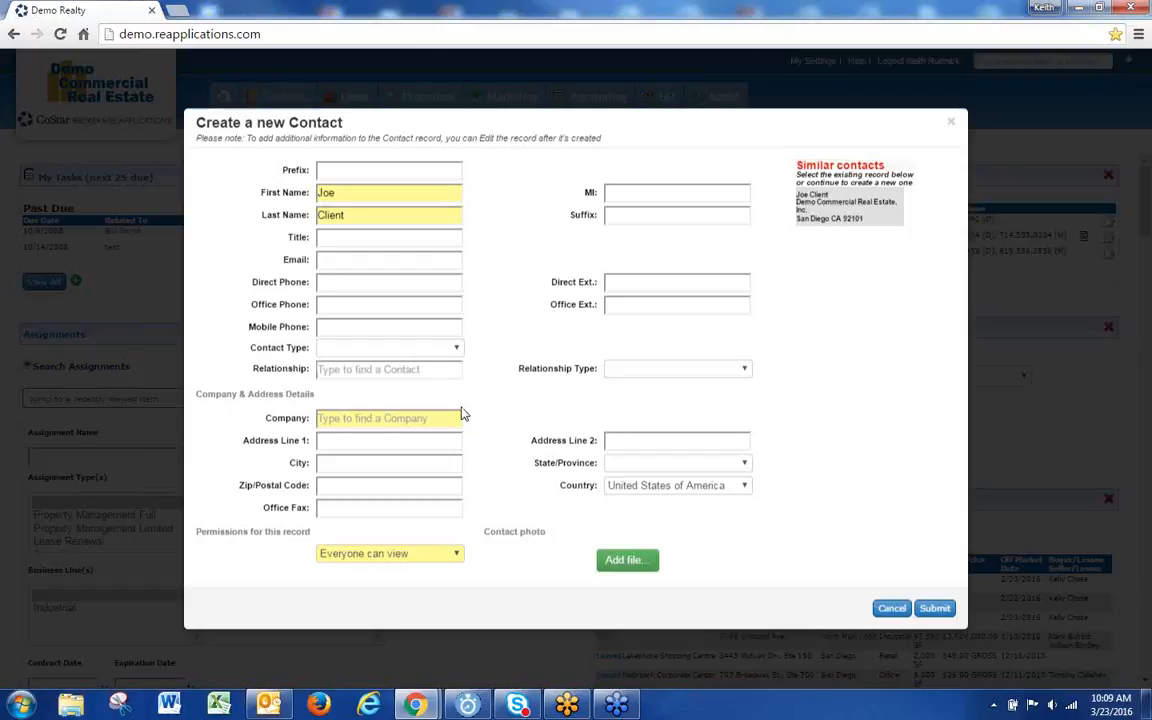
click(366, 369)
text(Keith ru)
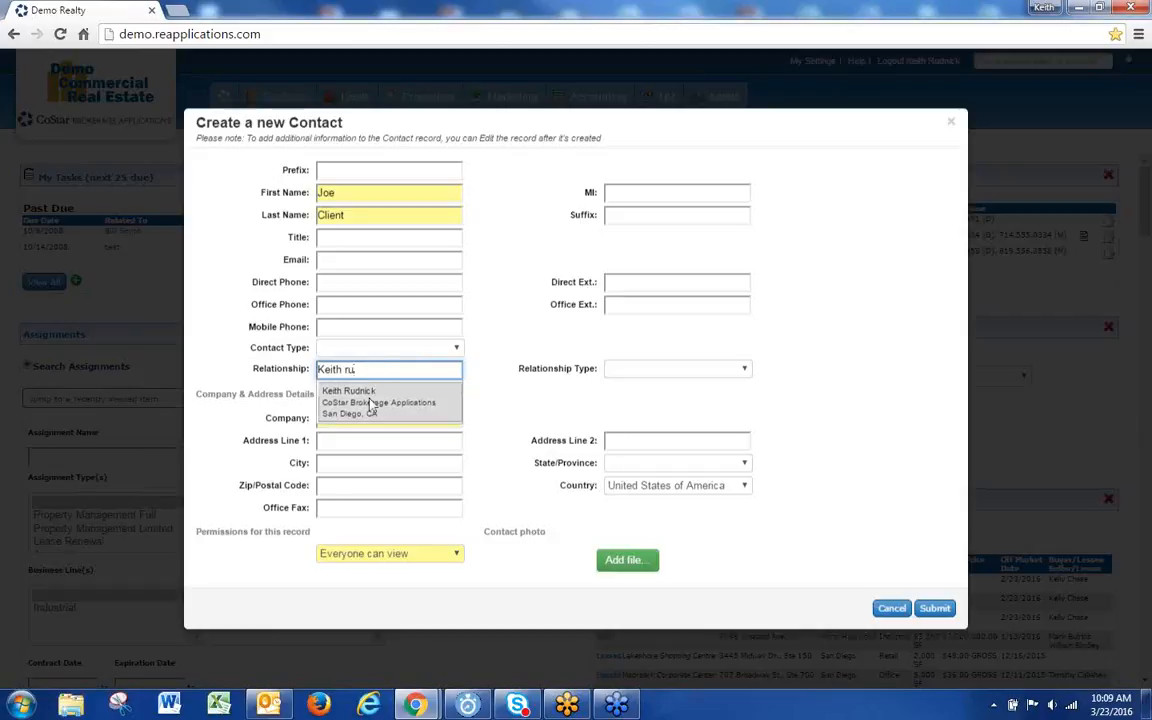
click(372, 403)
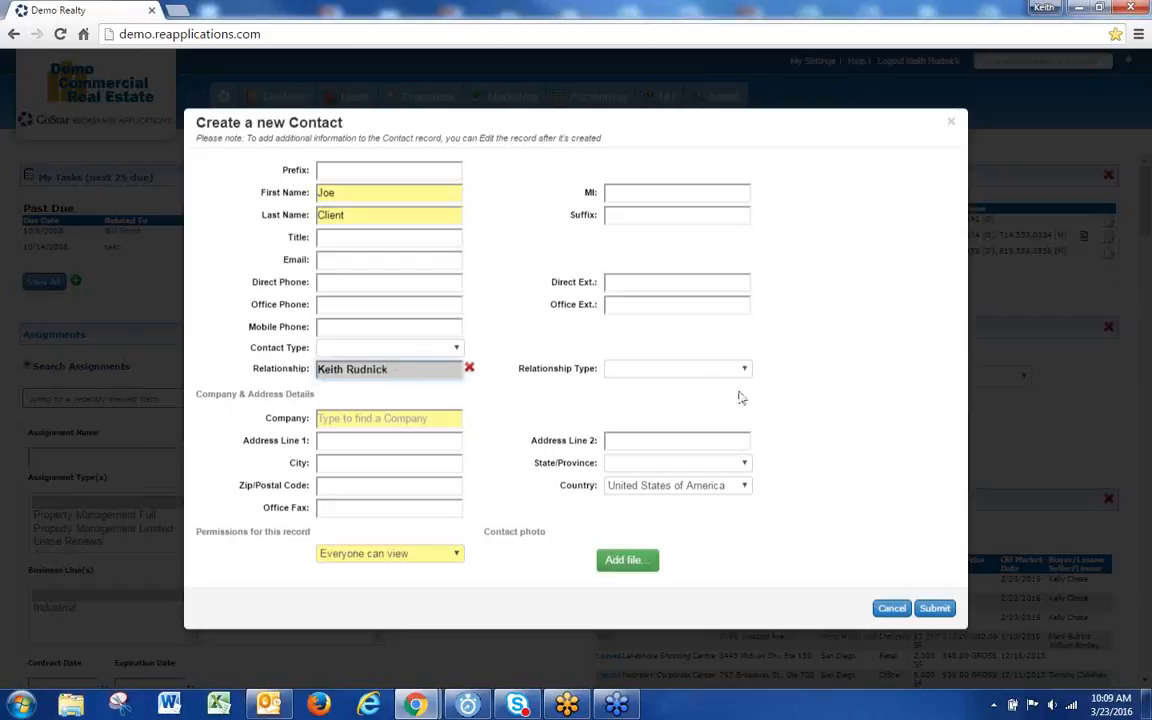
Step: Set the relationship type to Account Manager and enter 'demo' as the company
click(690, 368)
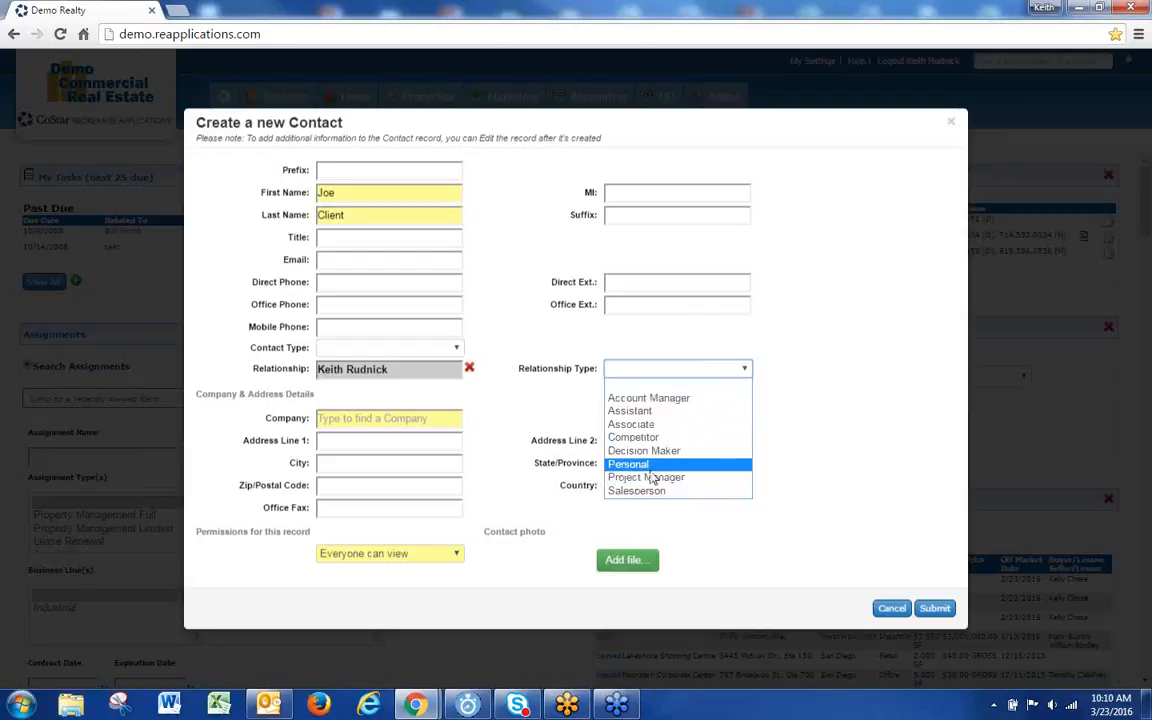
click(645, 398)
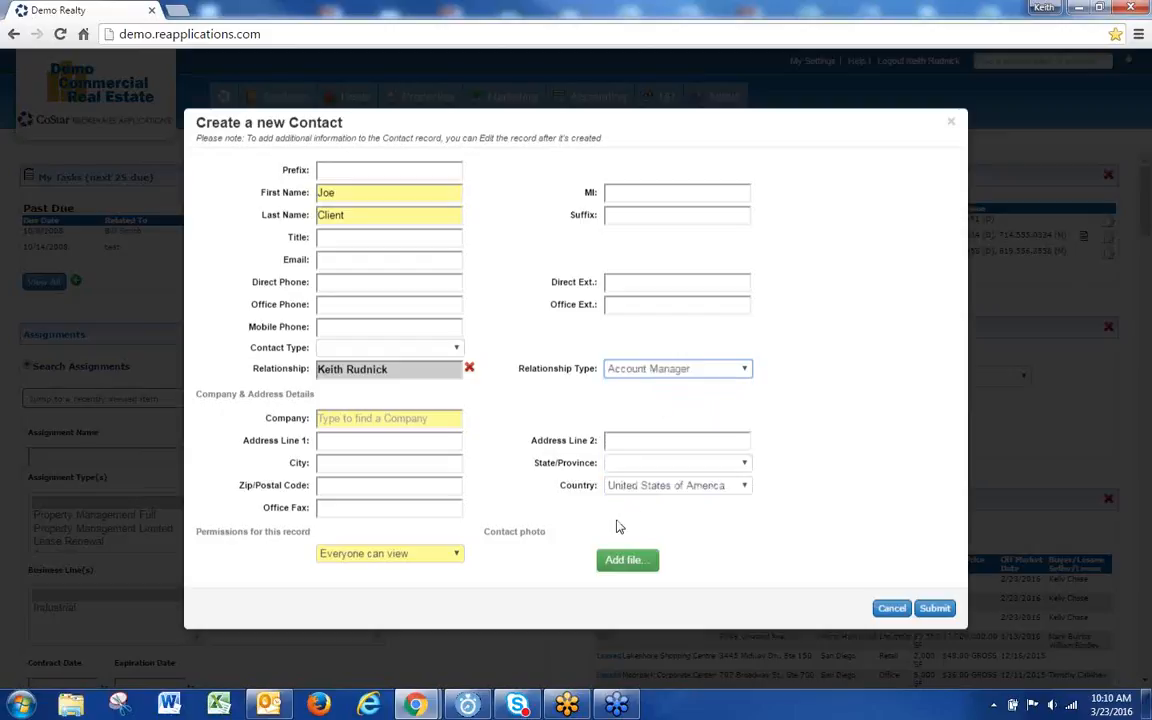
click(368, 419)
text(demo)
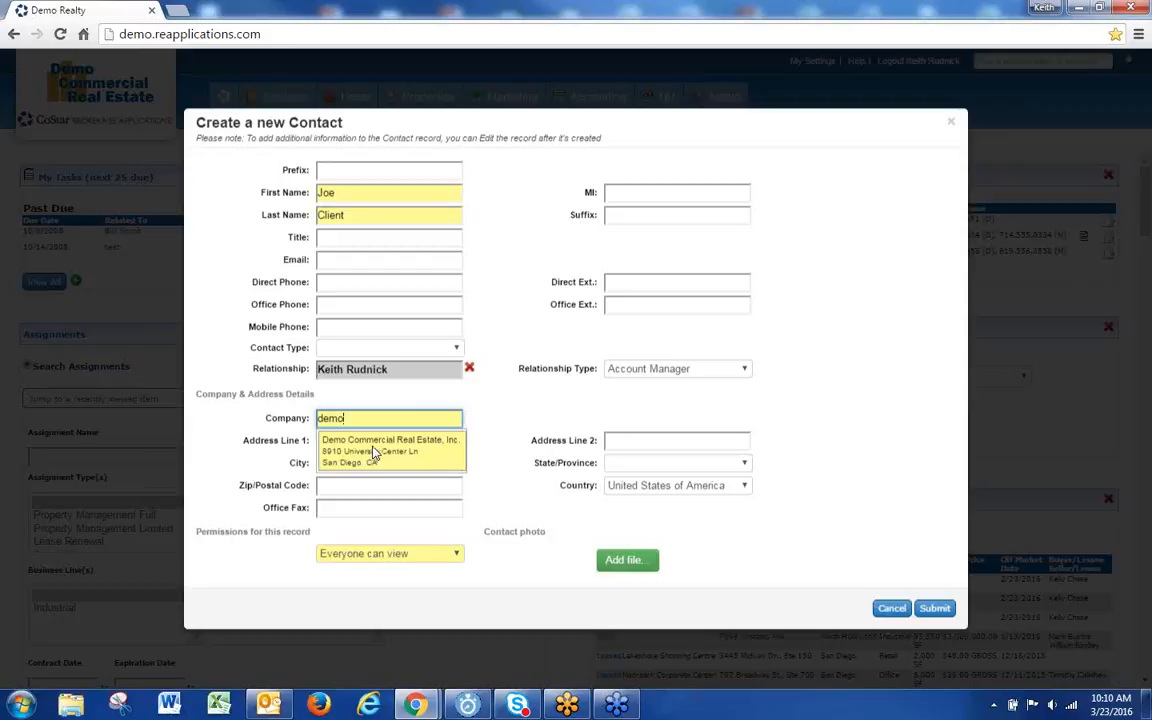
Step: Pick Demo Commercial Real Estate, Inc., then clear it and try company searches 'ABC', 'real' and 'Demo'
click(380, 462)
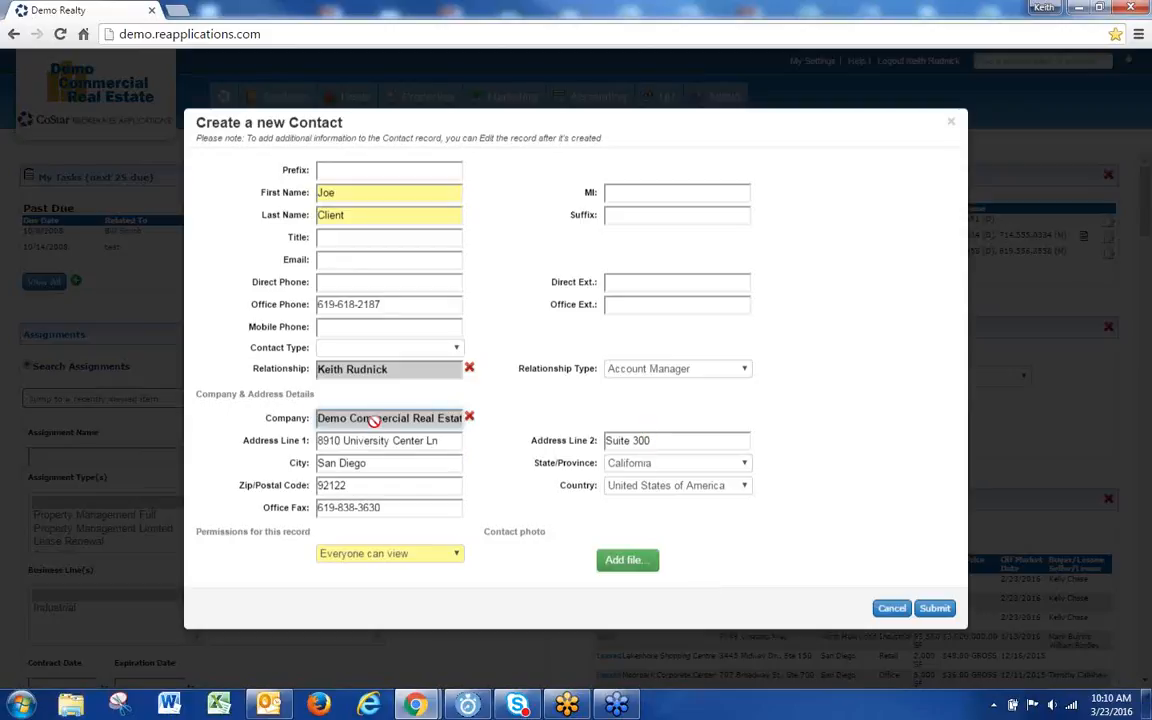
click(469, 418)
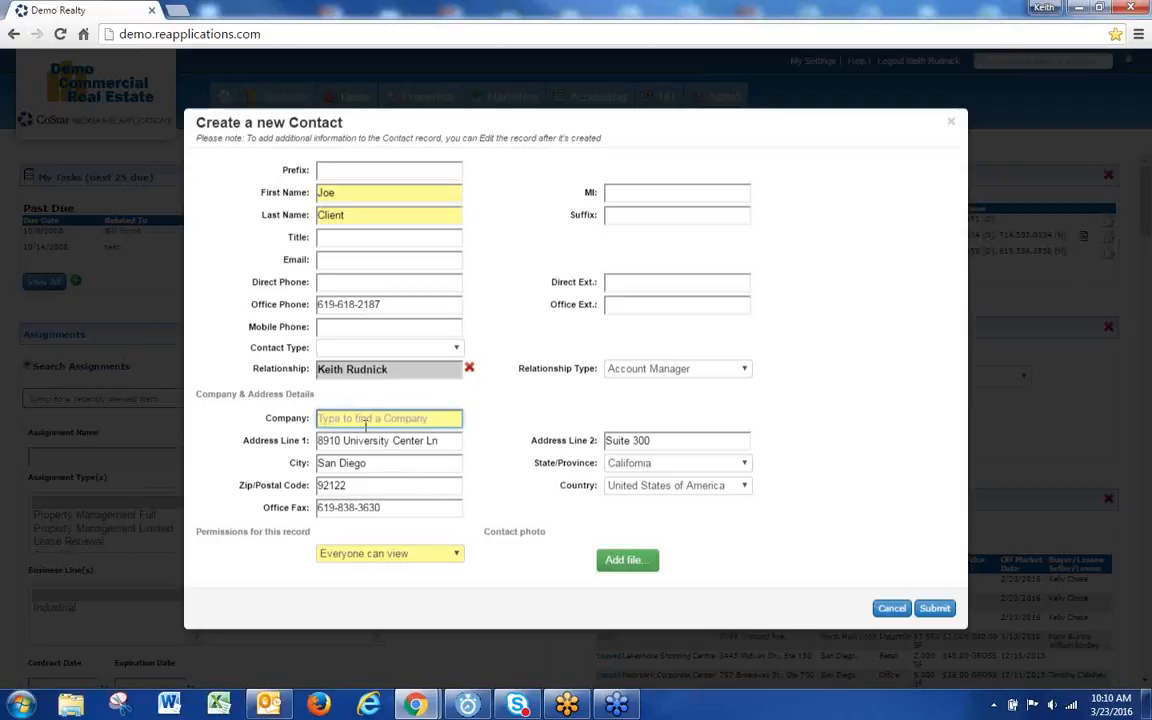
text(ABC)
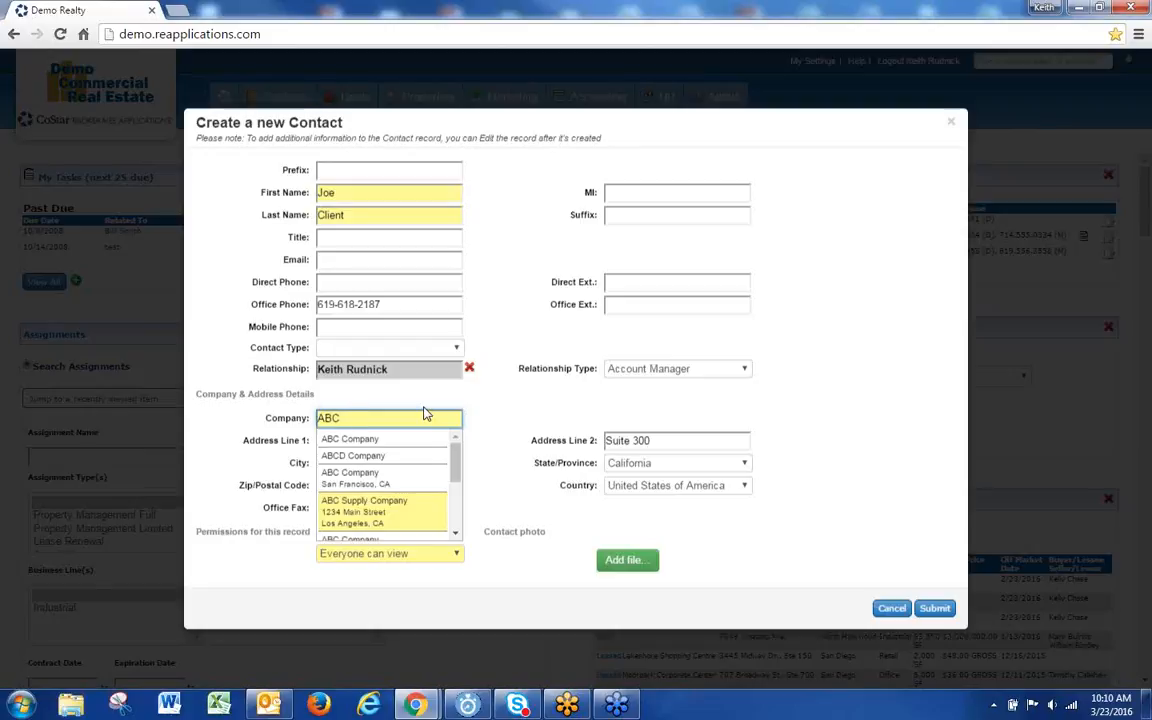
key(BackSpace)
key(BackSpace)
key(BackSpace)
text(real)
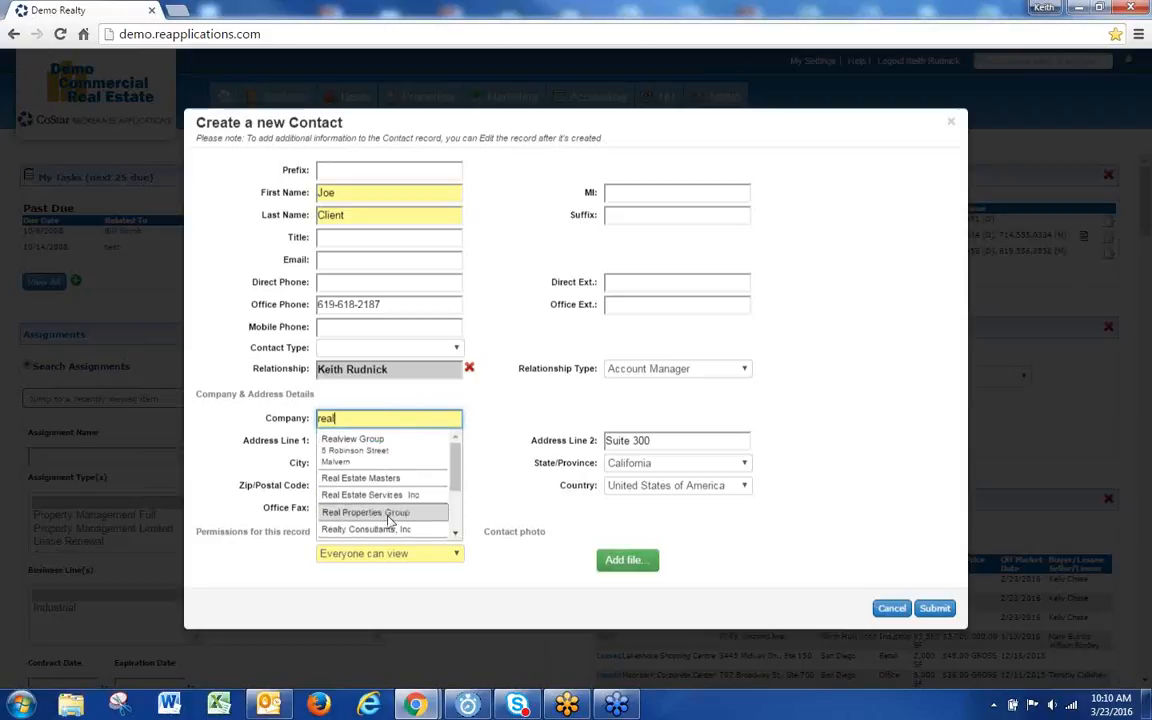
scroll(366, 513, down, 3)
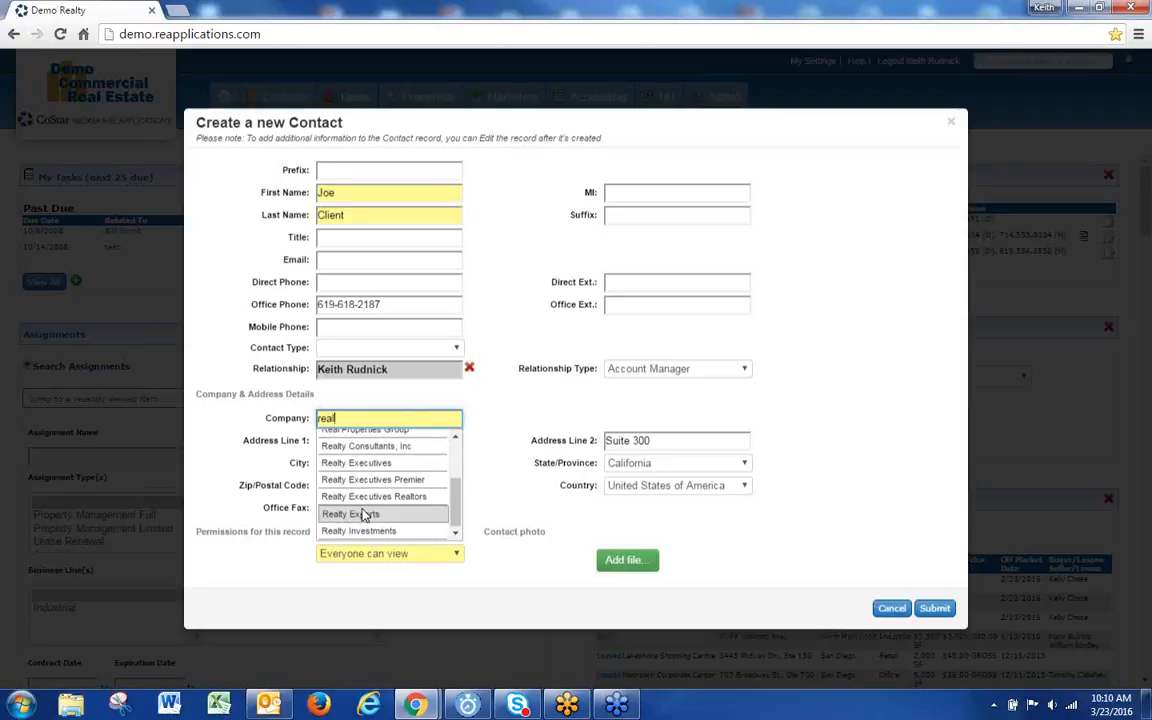
scroll(366, 513, up, 3)
key(BackSpace)
key(BackSpace)
key(BackSpace)
key(BackSpace)
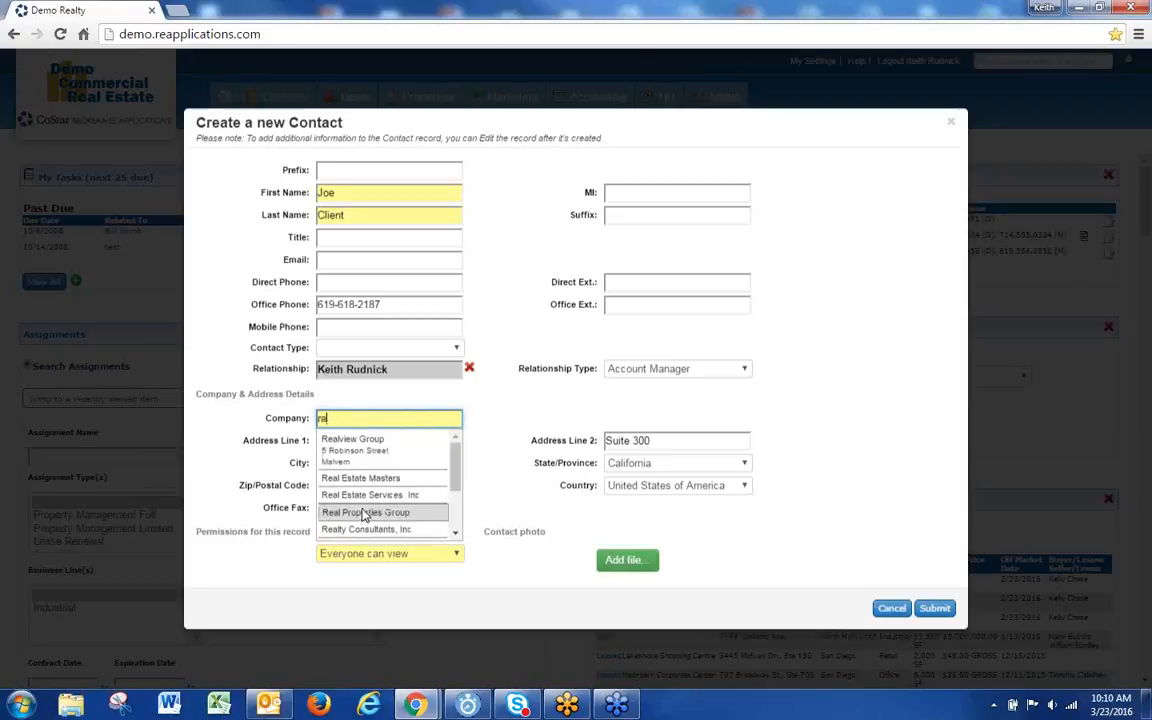
text(Demo)
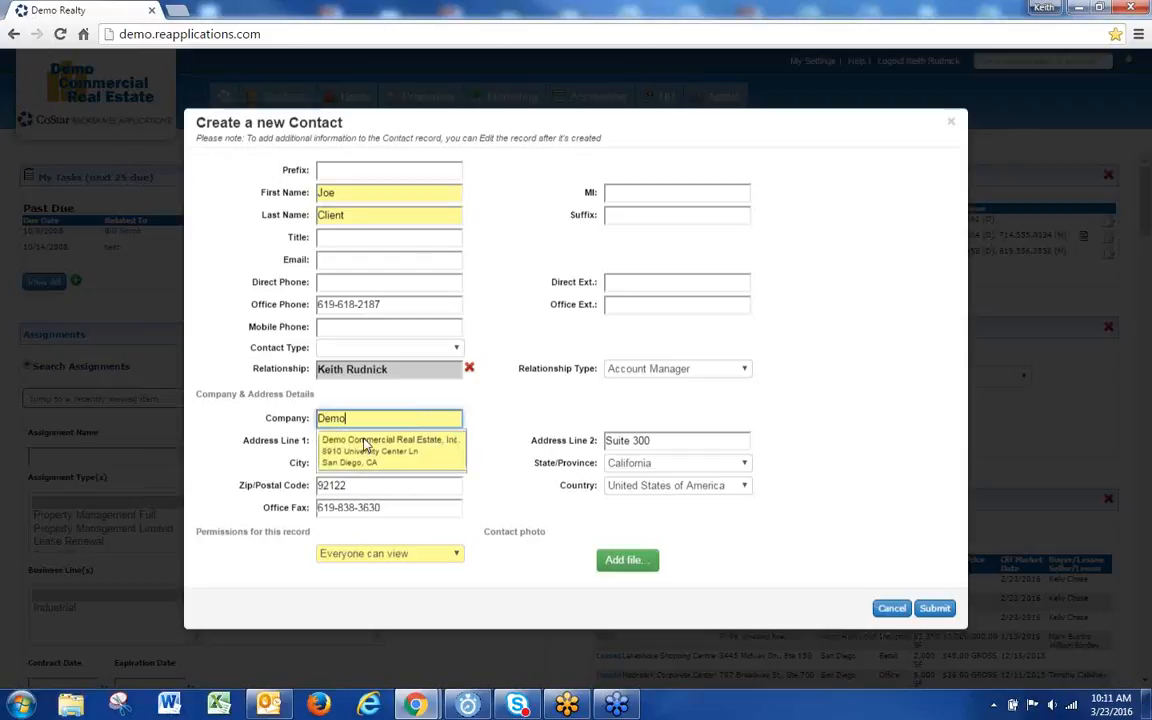
Step: Choose Demo Commercial Real Estate, Inc. as the company, filling phone, Suite 300 and location
click(330, 455)
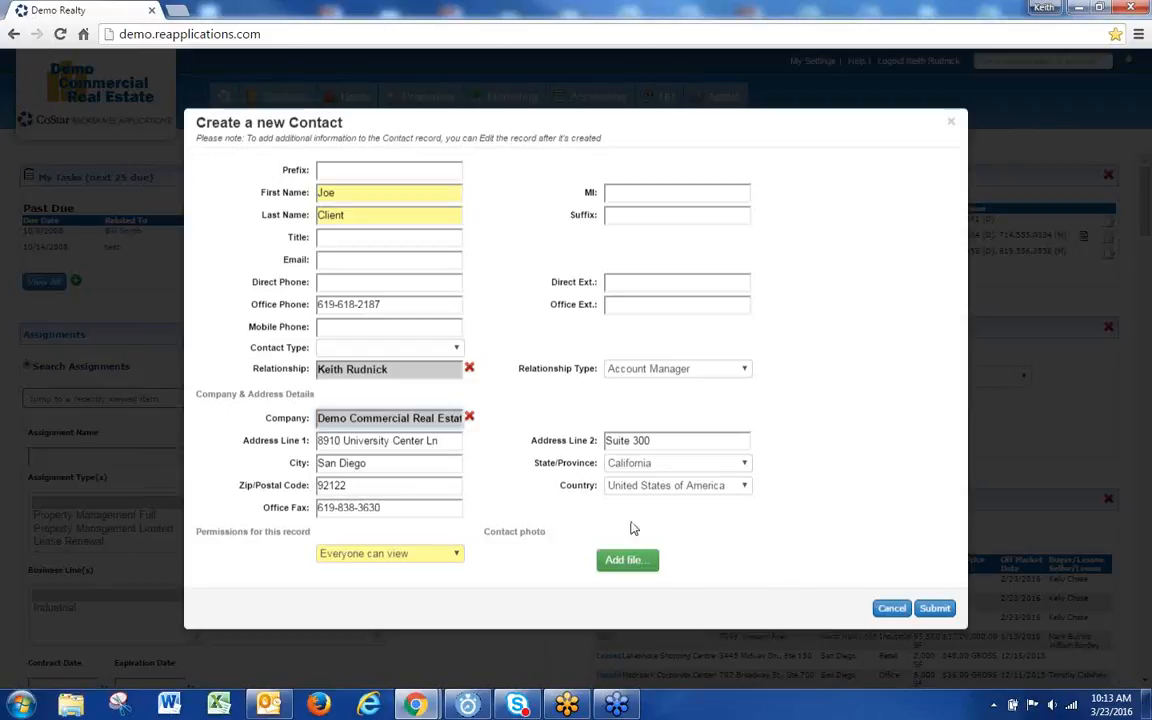
Step: Submit the new contact and open its company record
click(933, 608)
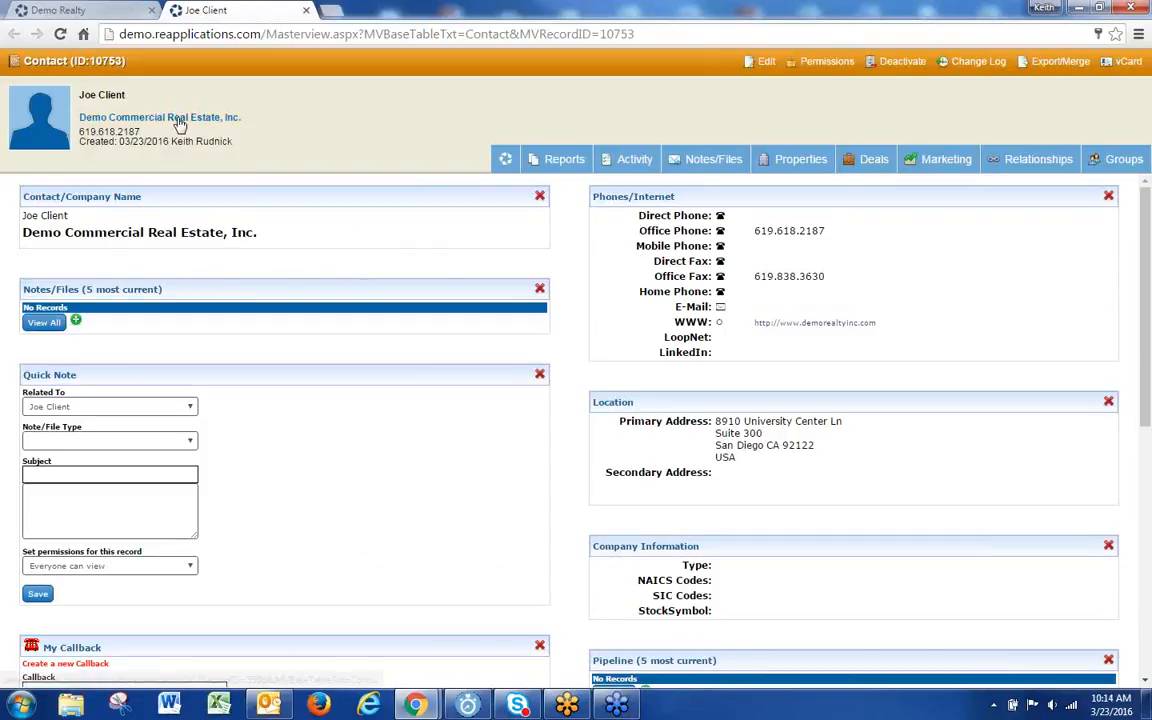
click(180, 120)
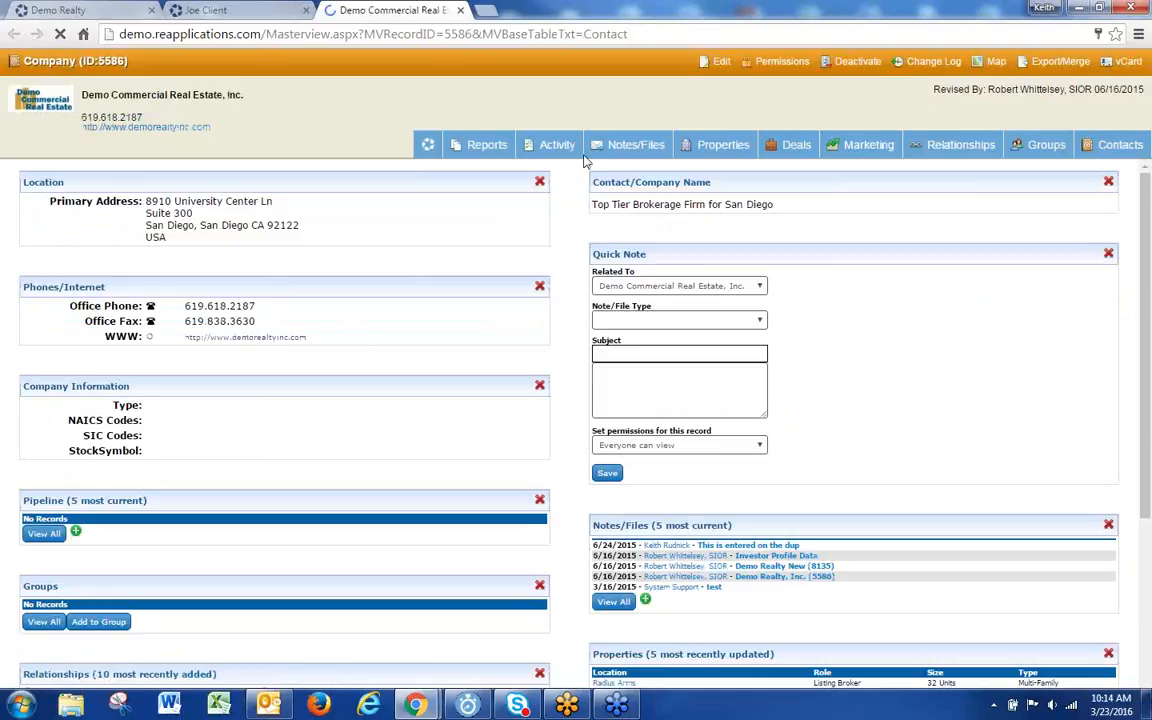
Step: Look over the company's edit form, then close it and return to the Demo Realty dashboard
click(715, 62)
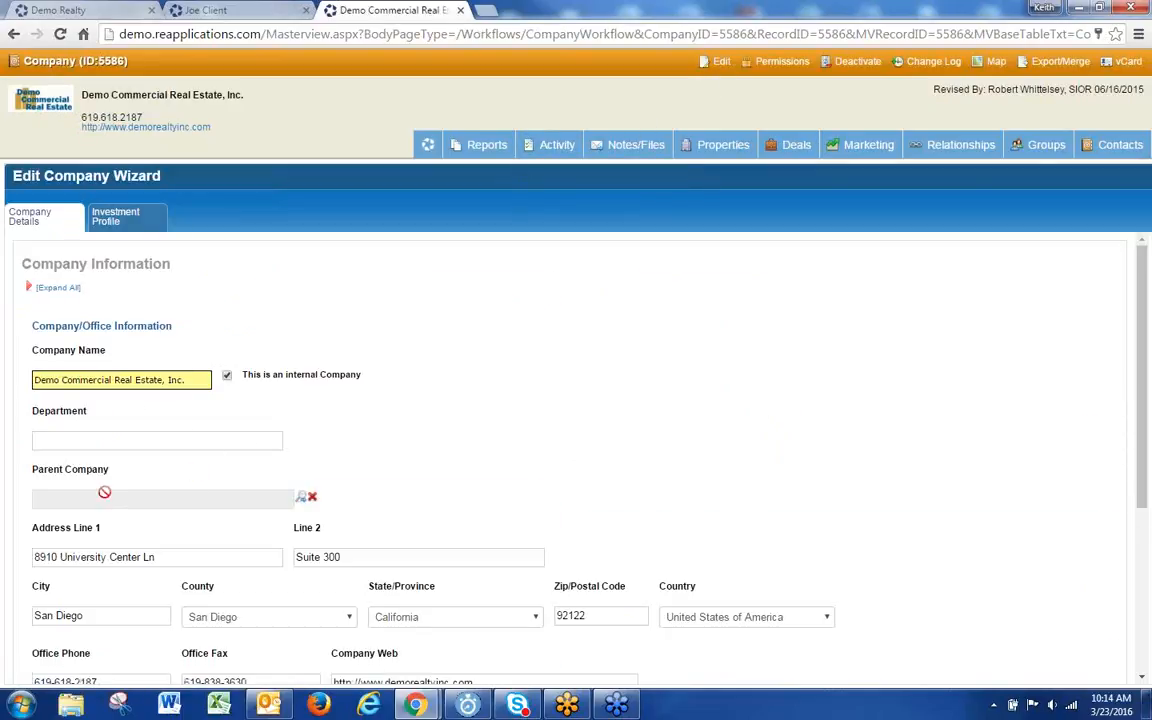
drag(108, 472, 47, 480)
click(137, 481)
click(461, 10)
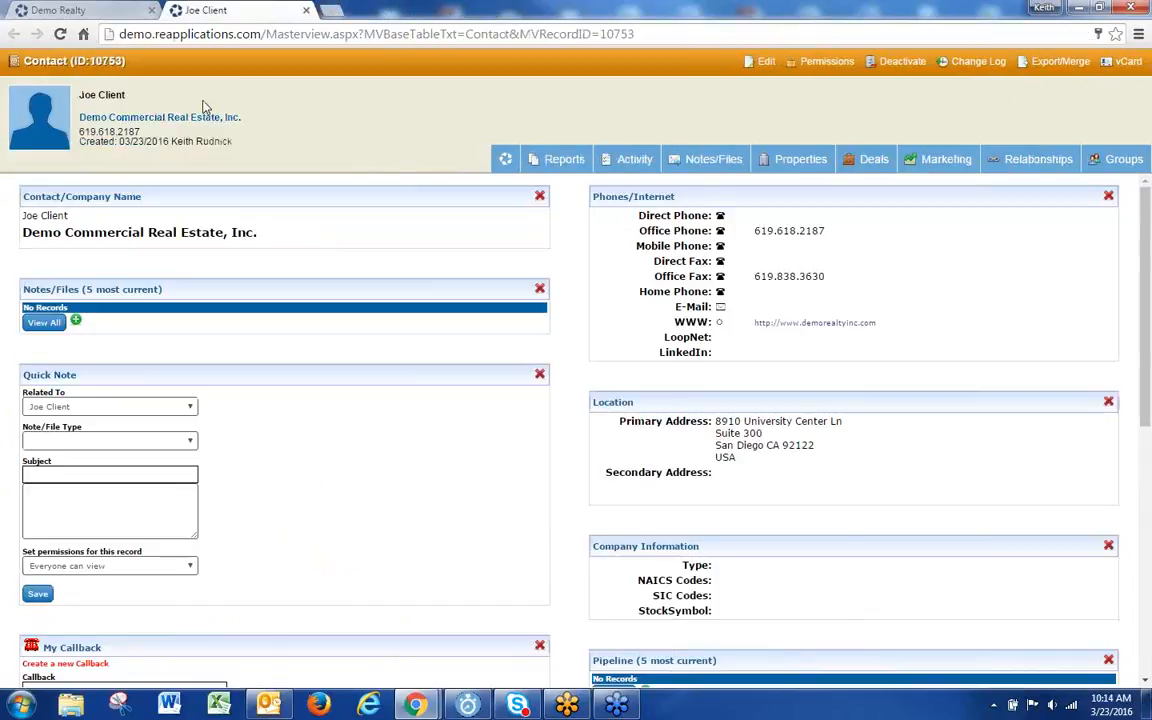
click(95, 11)
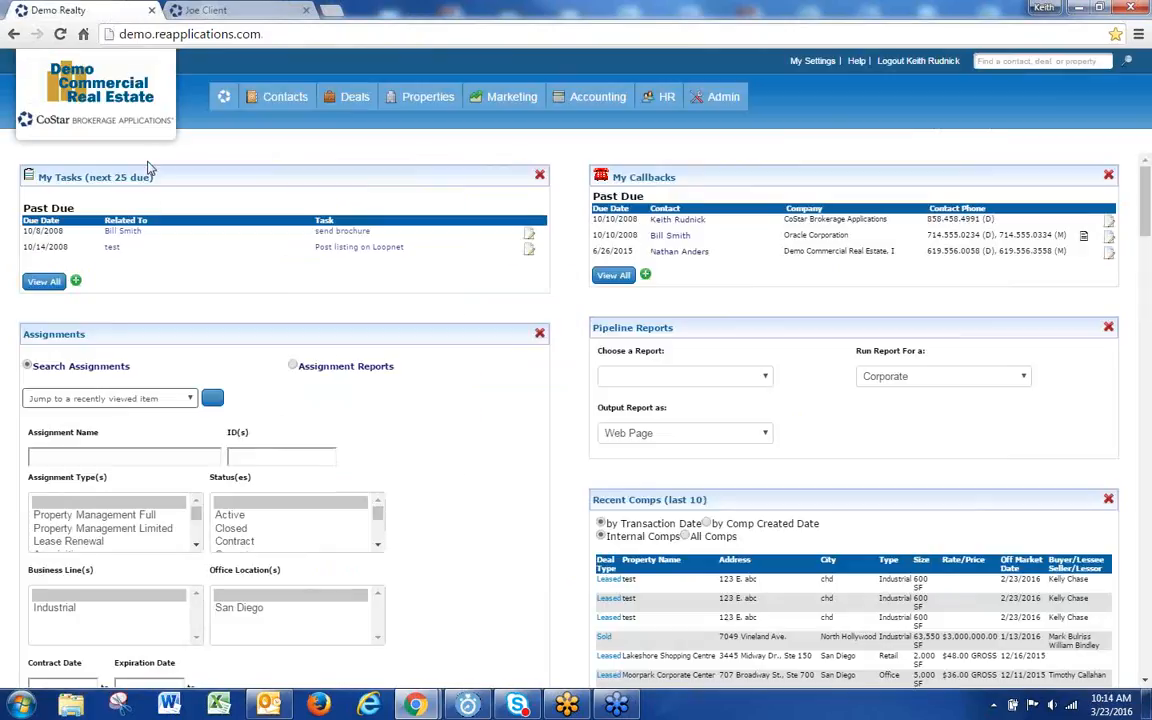
Step: Create a new company named '1st Entity' and submit it
mouse_move(250, 97)
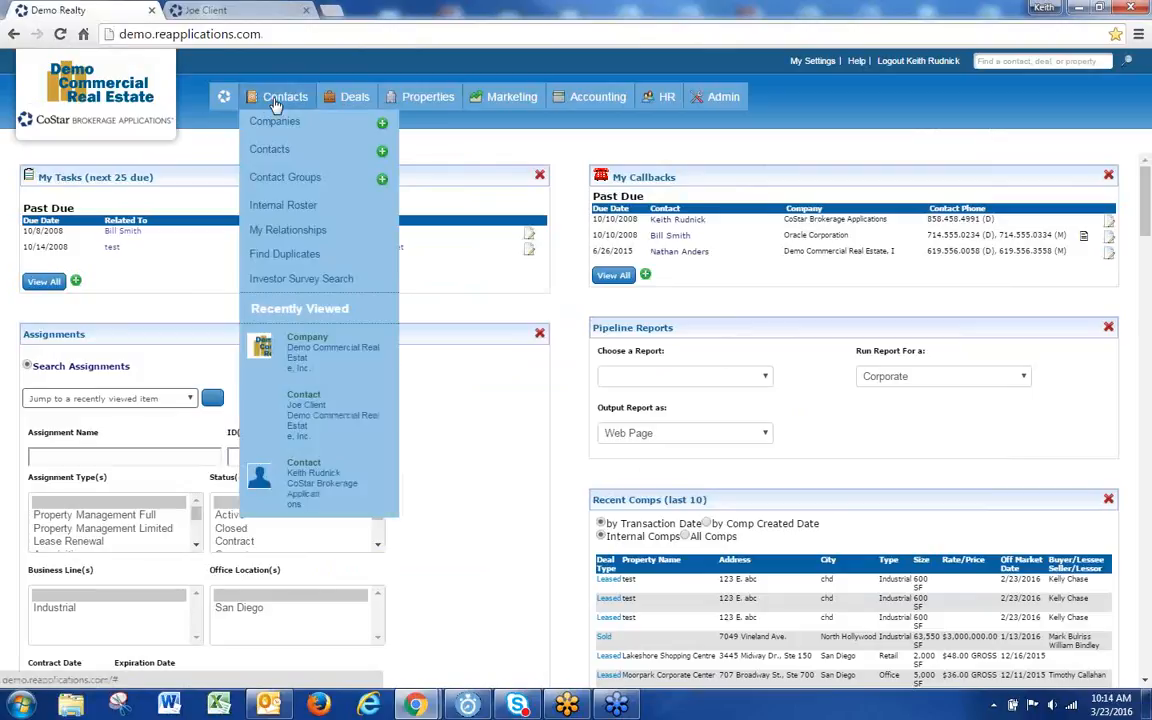
click(382, 125)
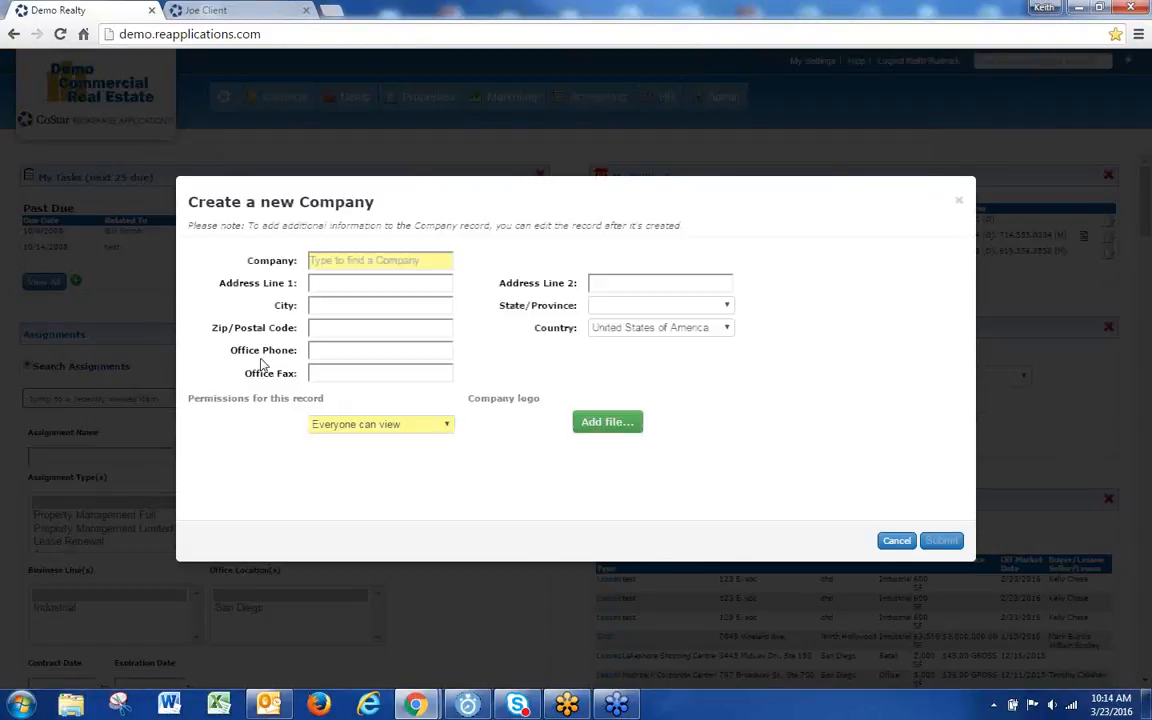
click(324, 259)
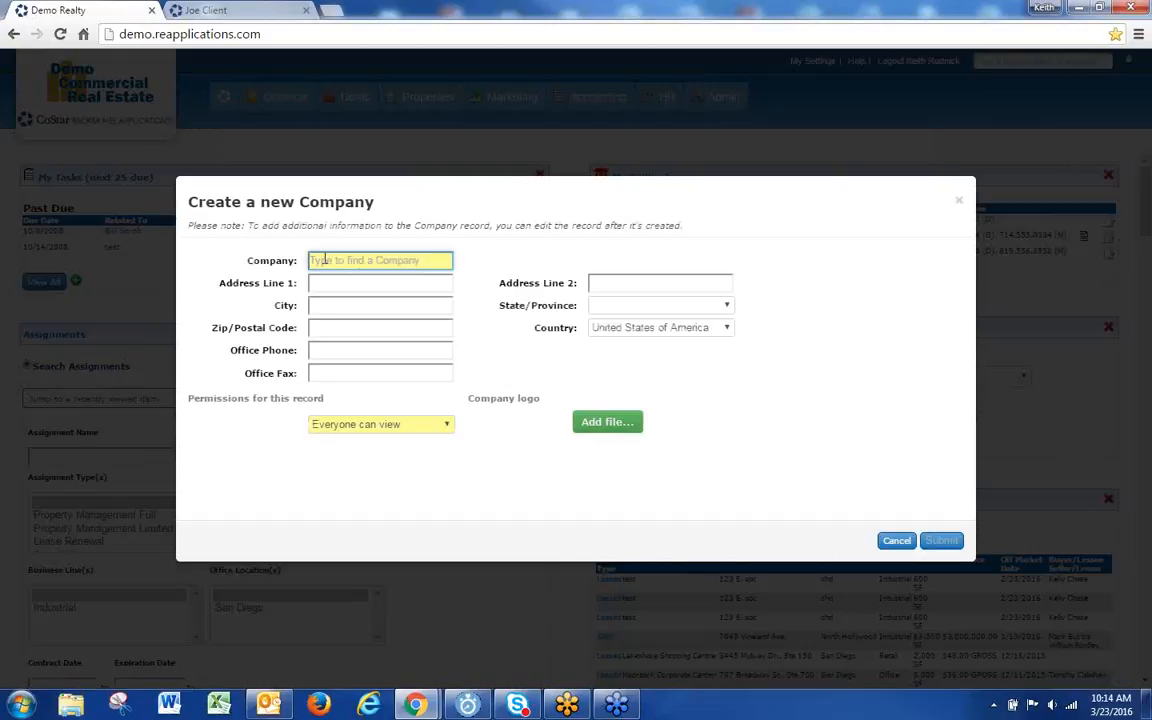
text(1st)
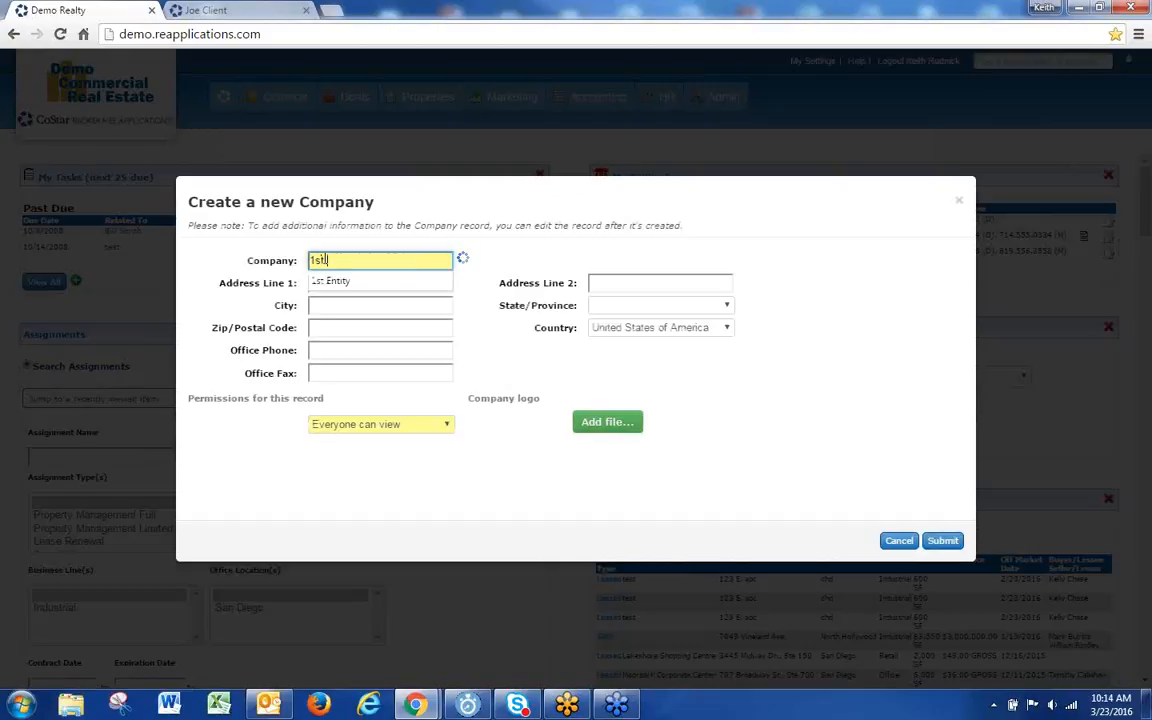
click(330, 281)
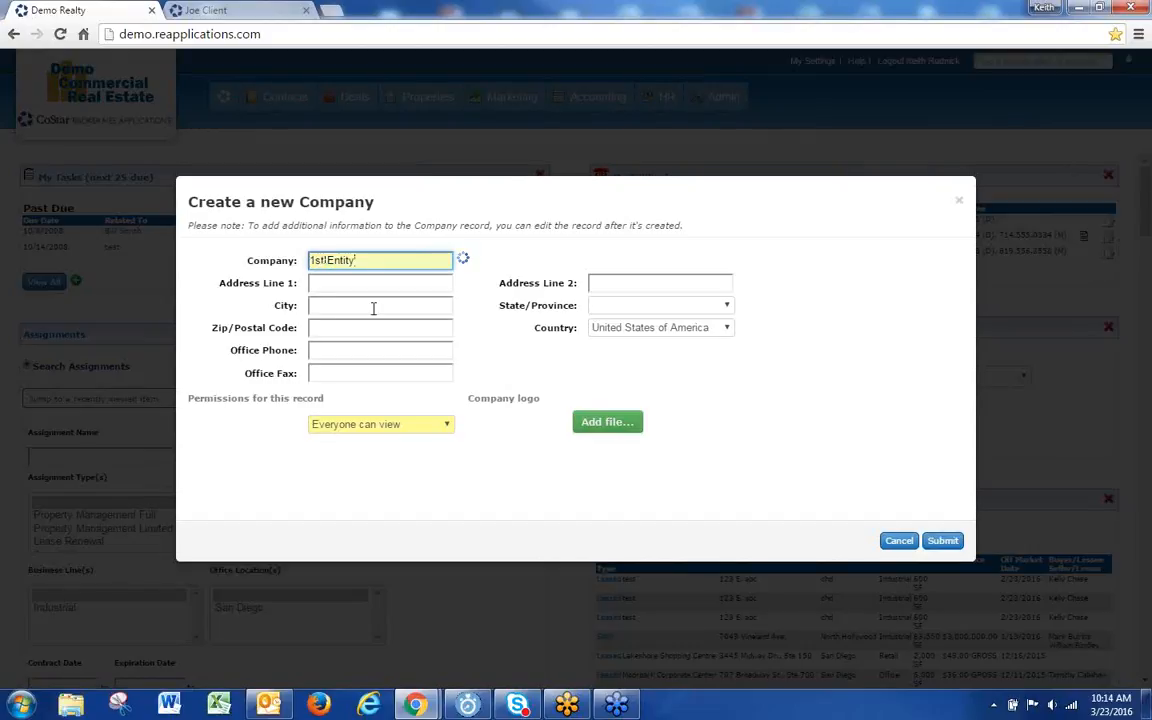
click(942, 545)
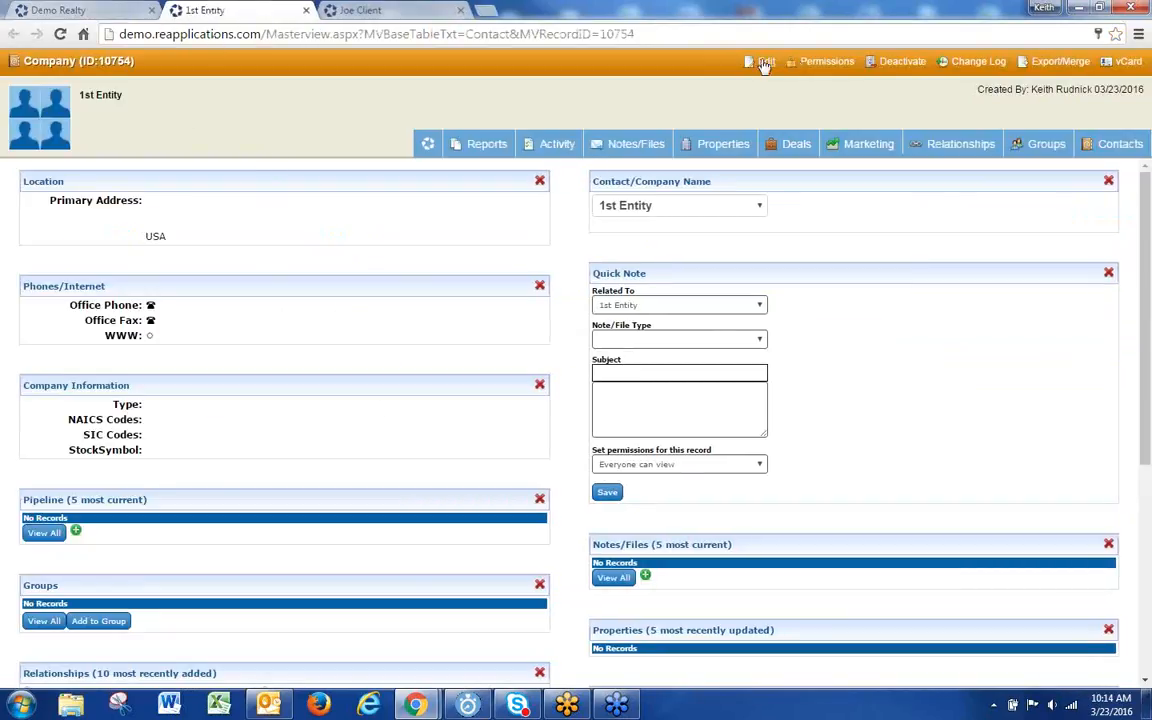
Step: Edit 1st Entity and search 'demo' to pick Demo Commercial Real Estate, Inc. as parent company
click(765, 63)
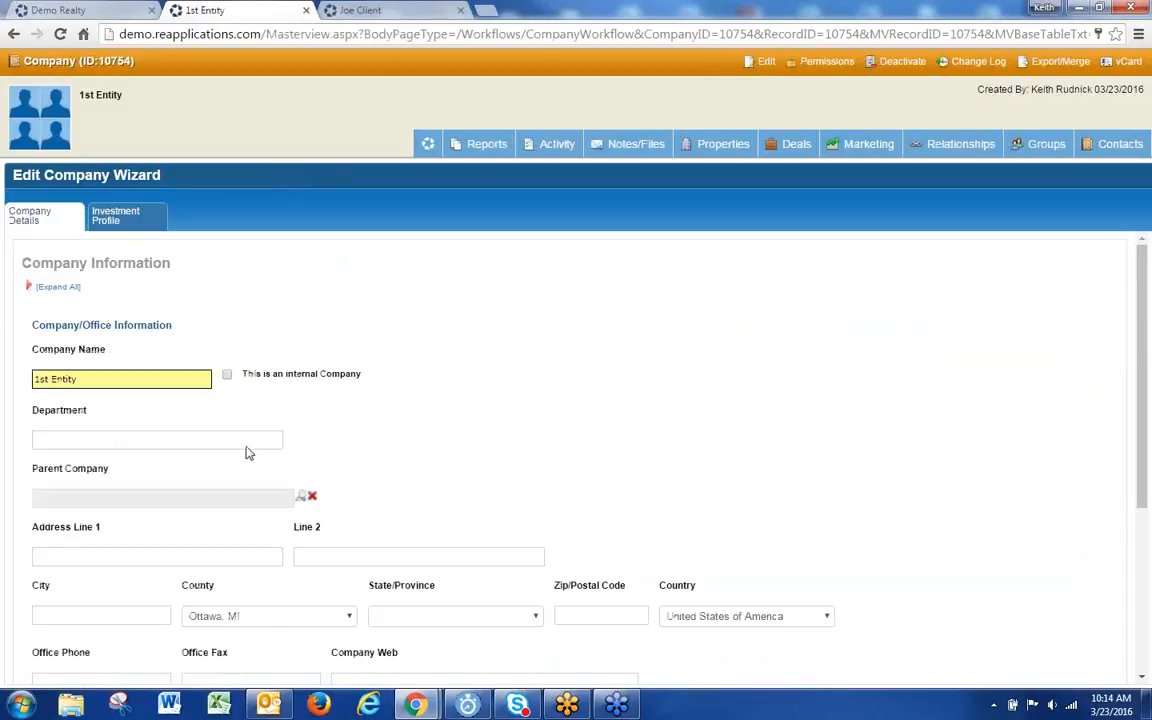
click(301, 496)
click(470, 346)
text(demo realty)
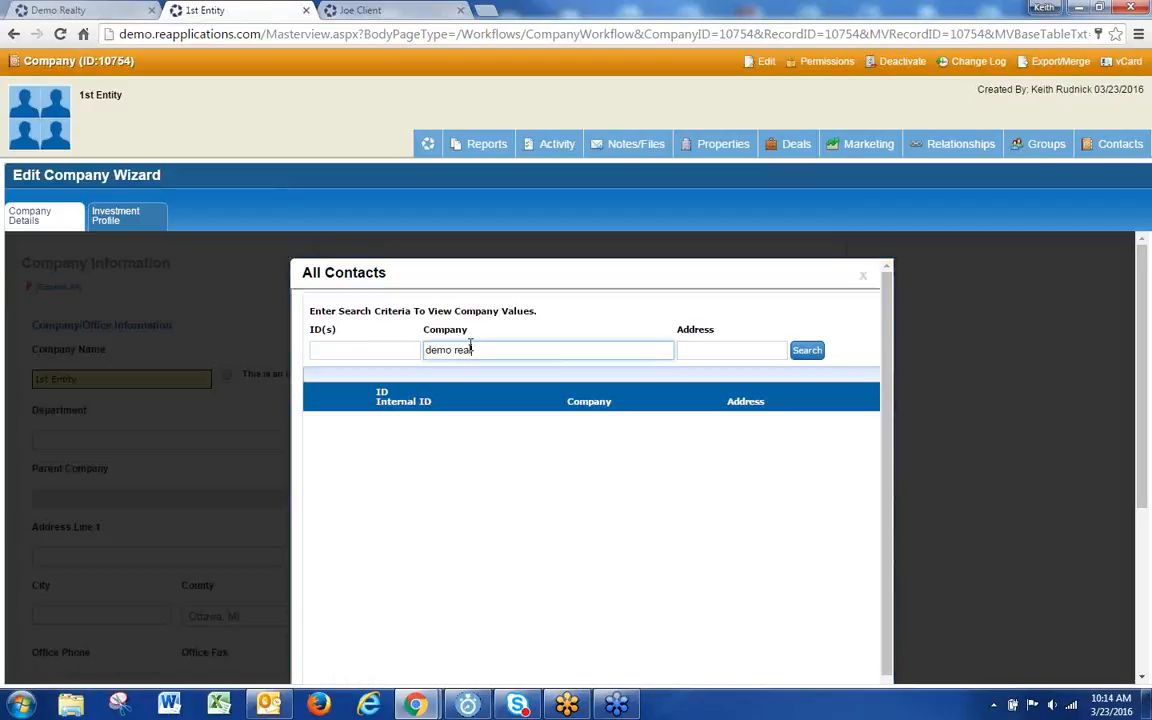
key(Return)
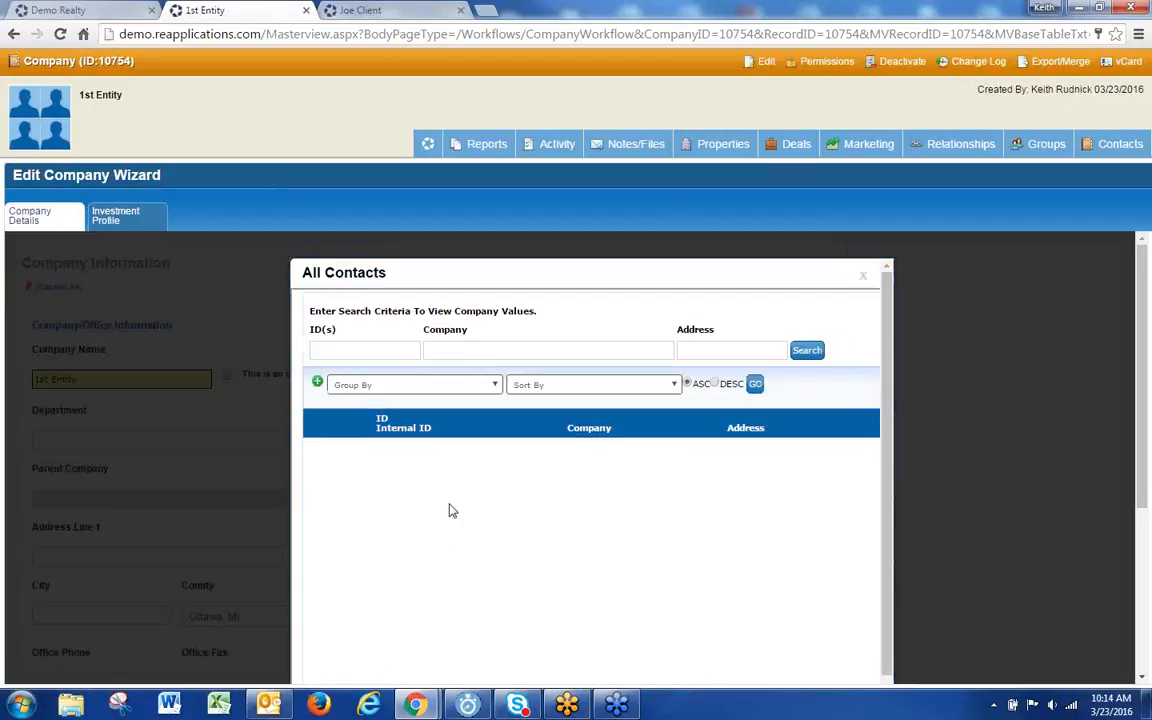
text(demo)
key(Return)
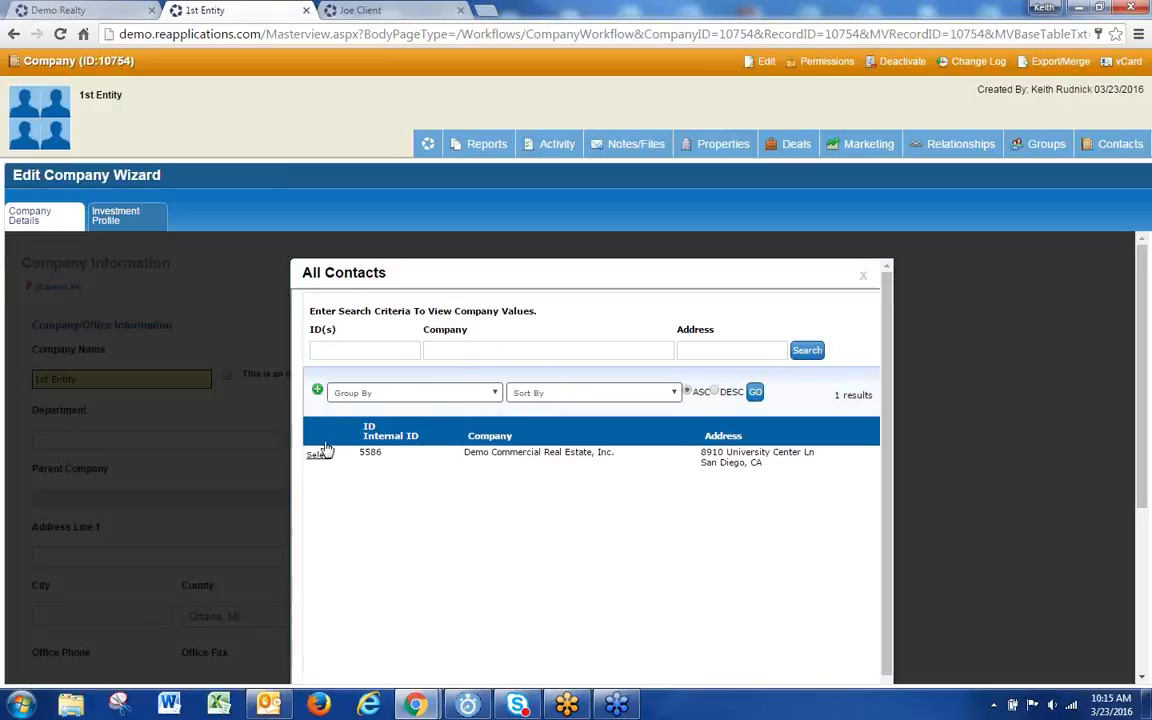
click(318, 455)
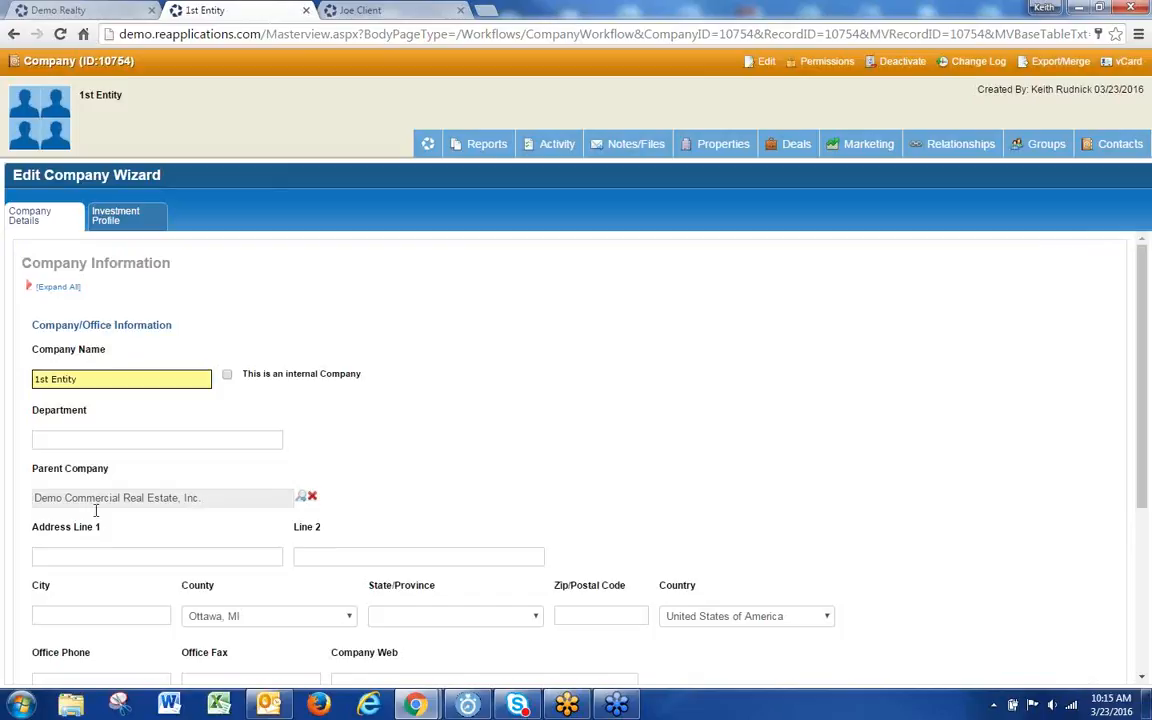
Step: Finish the Edit Company Wizard to save 1st Entity with its new parent company
click(147, 558)
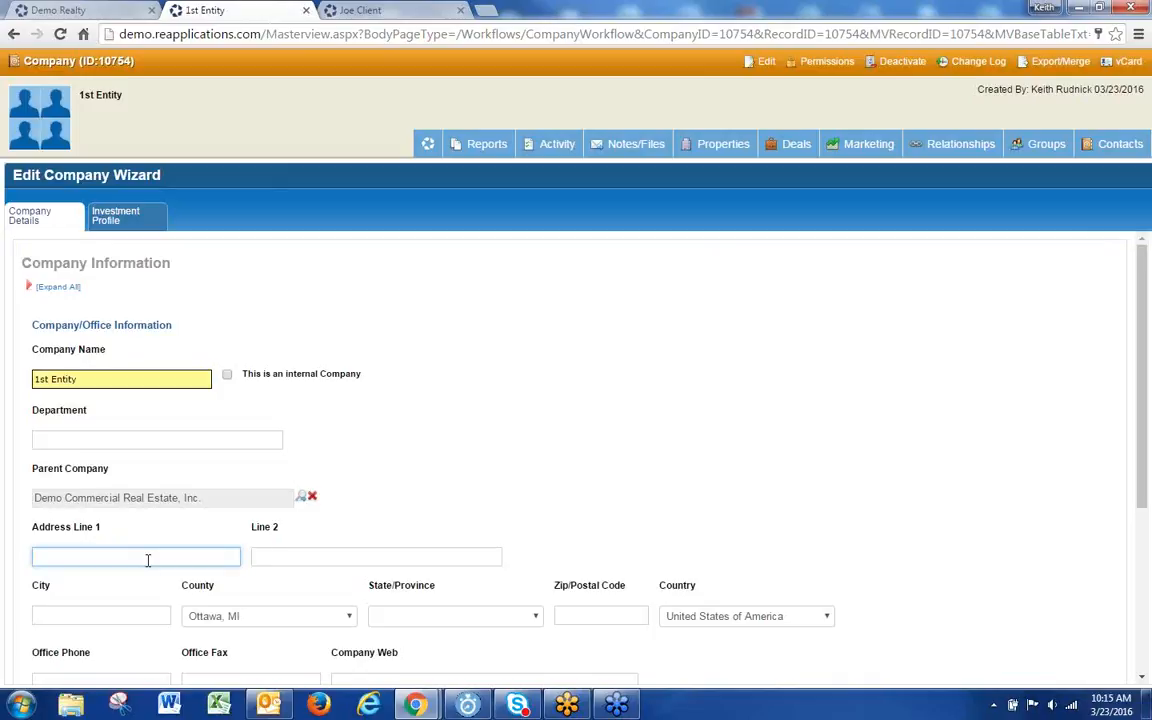
scroll(335, 485, down, 3)
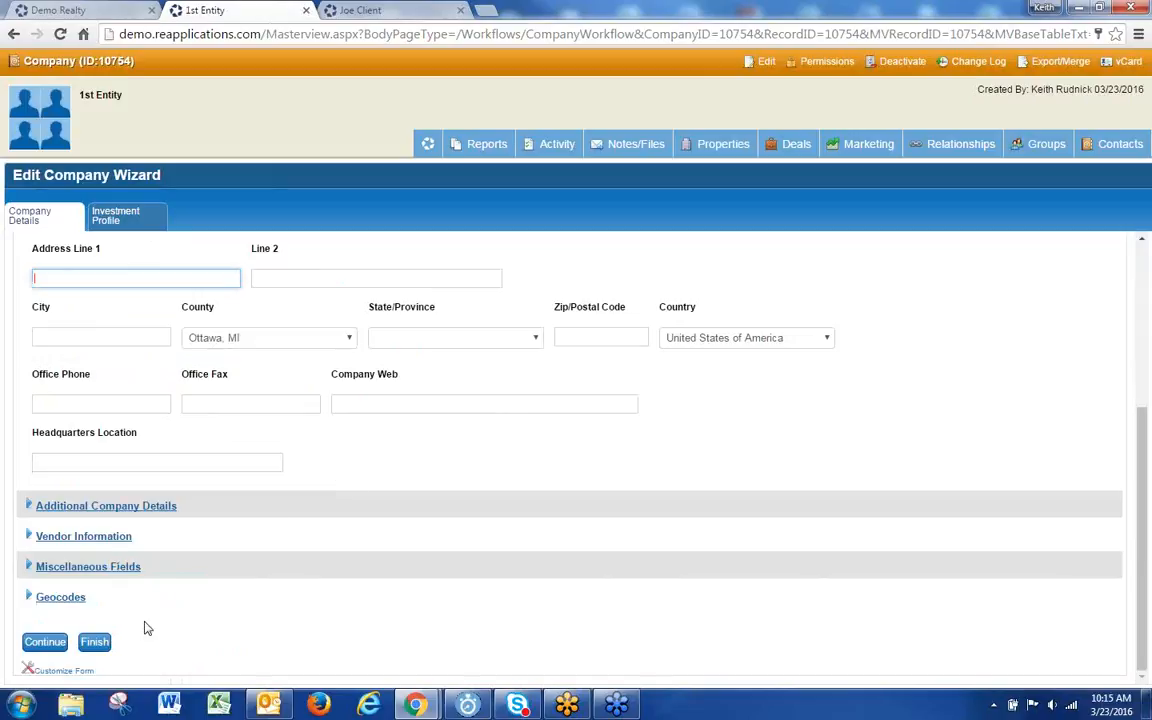
click(95, 643)
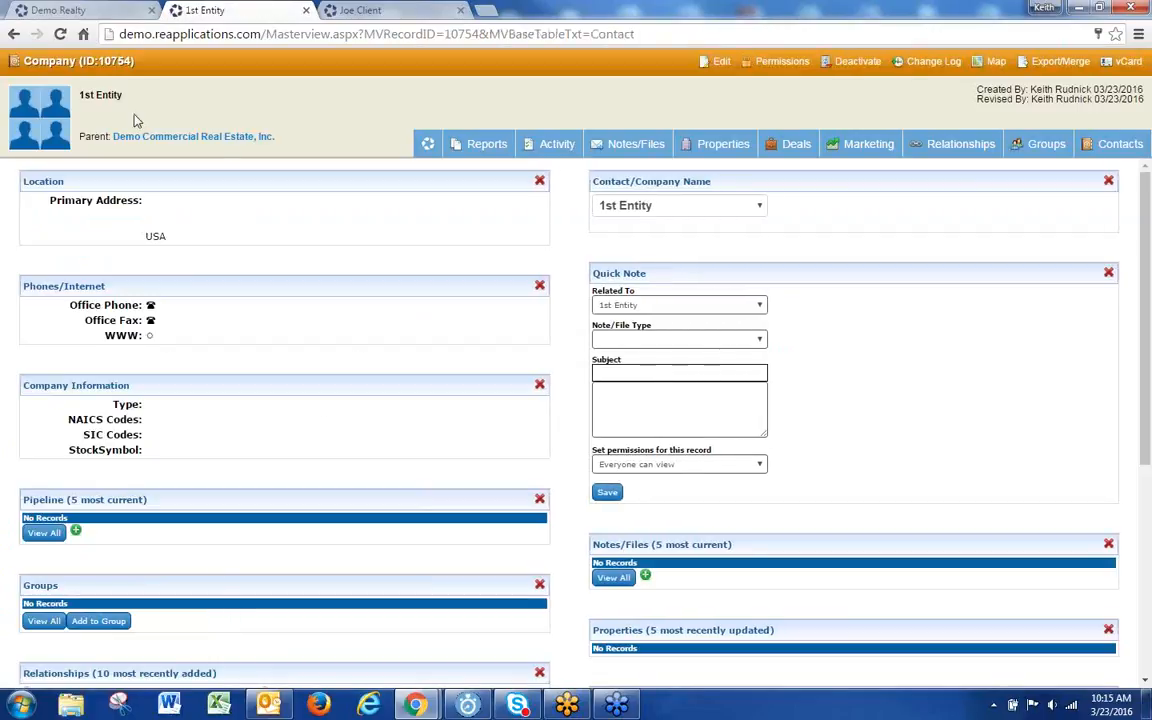
Step: Scroll the 1st Entity record down to Relationships and add a new relationship
drag(123, 95, 84, 94)
scroll(230, 295, down, 3)
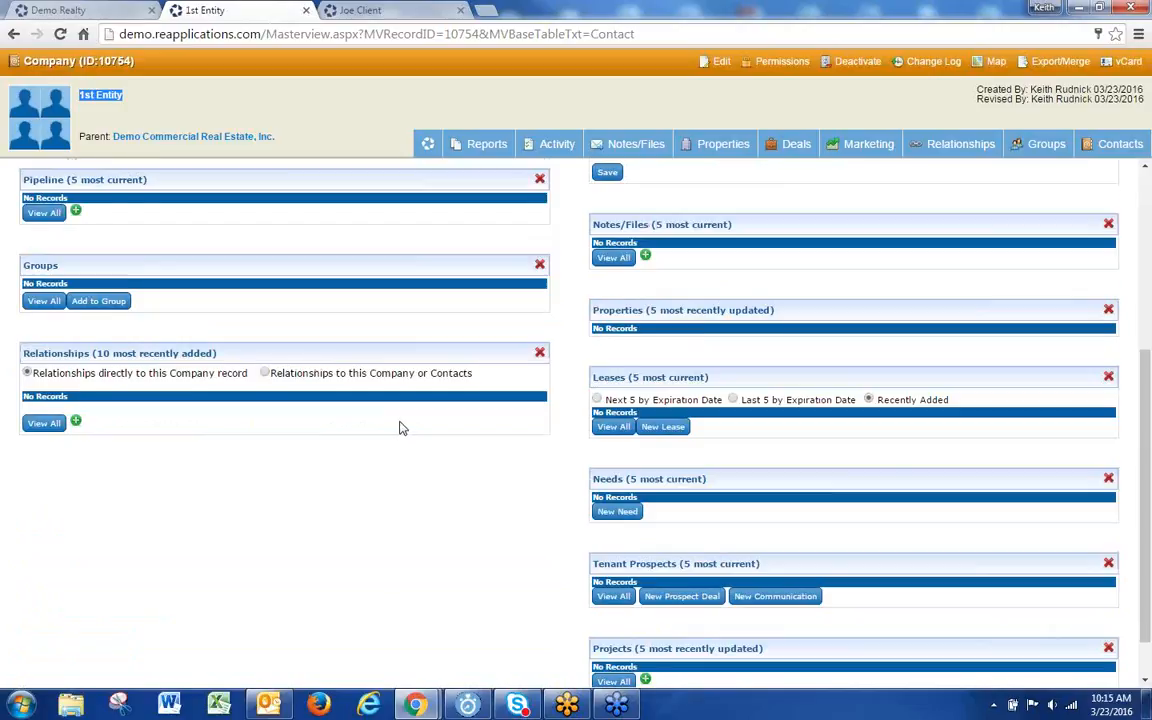
scroll(386, 424, down, 1)
scroll(375, 418, up, 4)
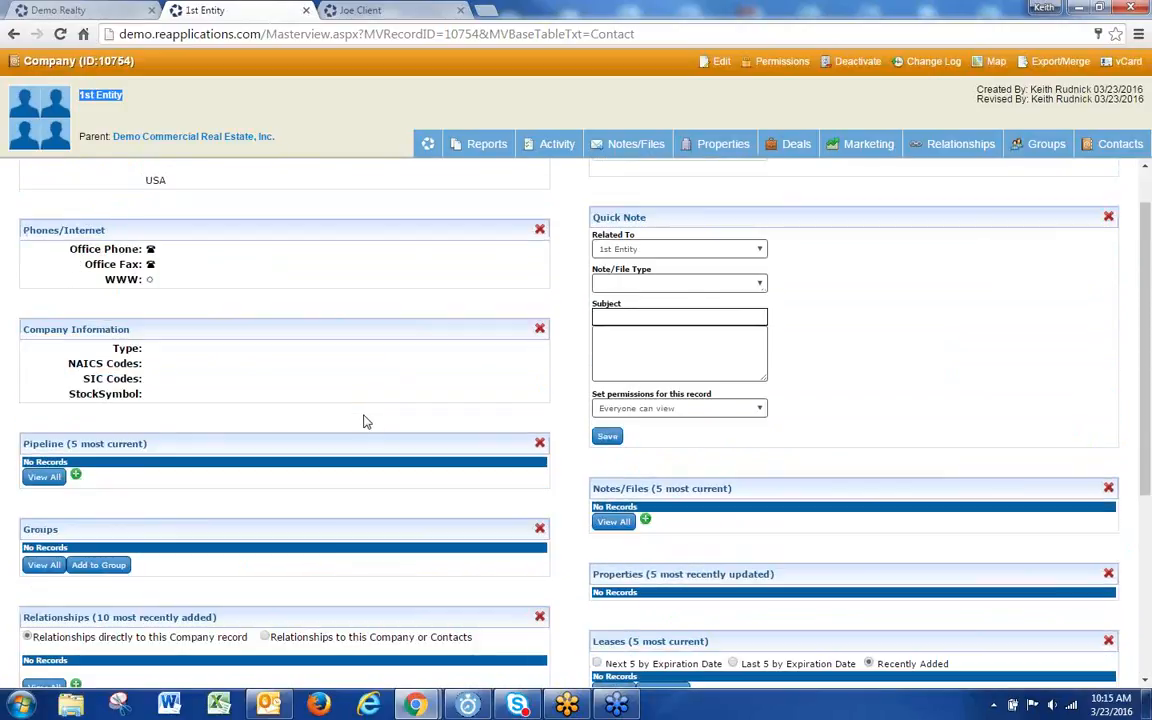
scroll(355, 419, down, 3)
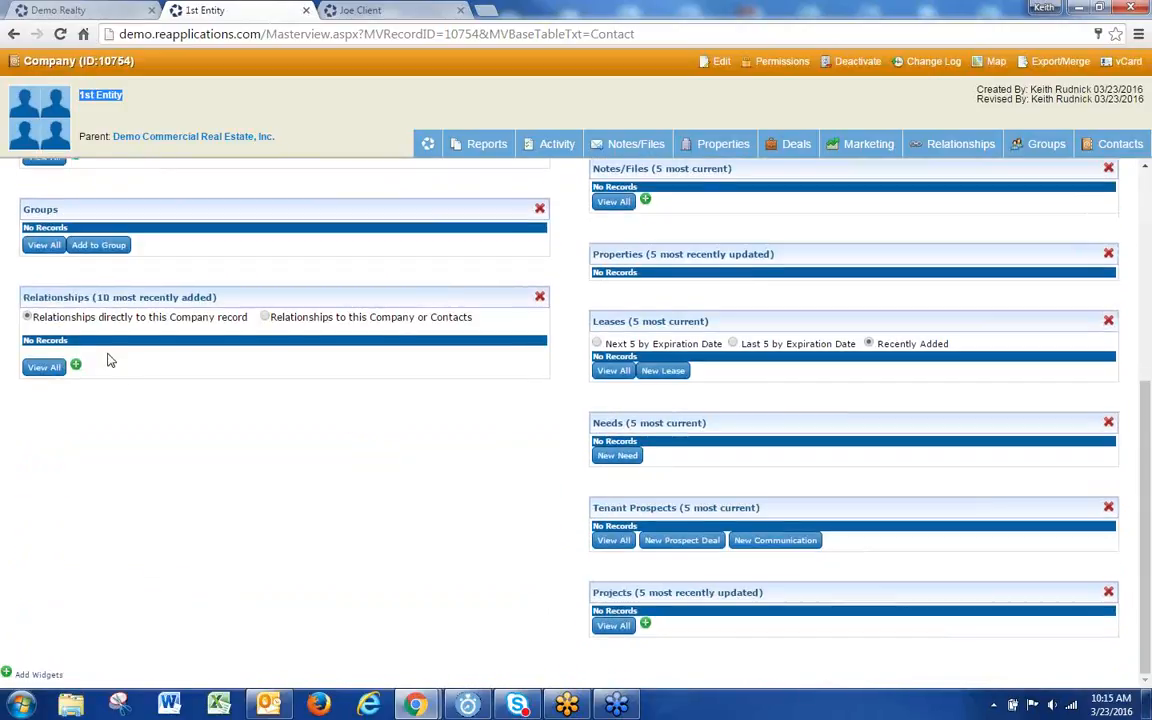
click(75, 365)
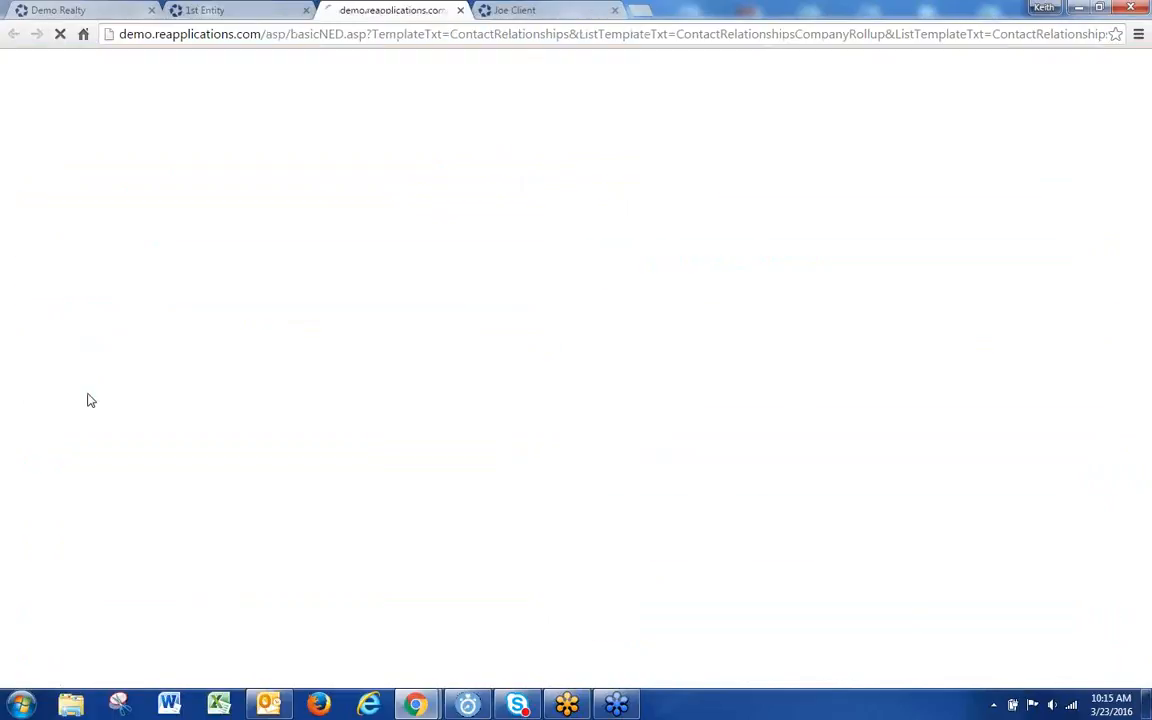
Step: Search contacts by first and last name and add both matching results to the relationship
click(211, 229)
click(356, 263)
text(joe)
key(Tab)
text(cl)
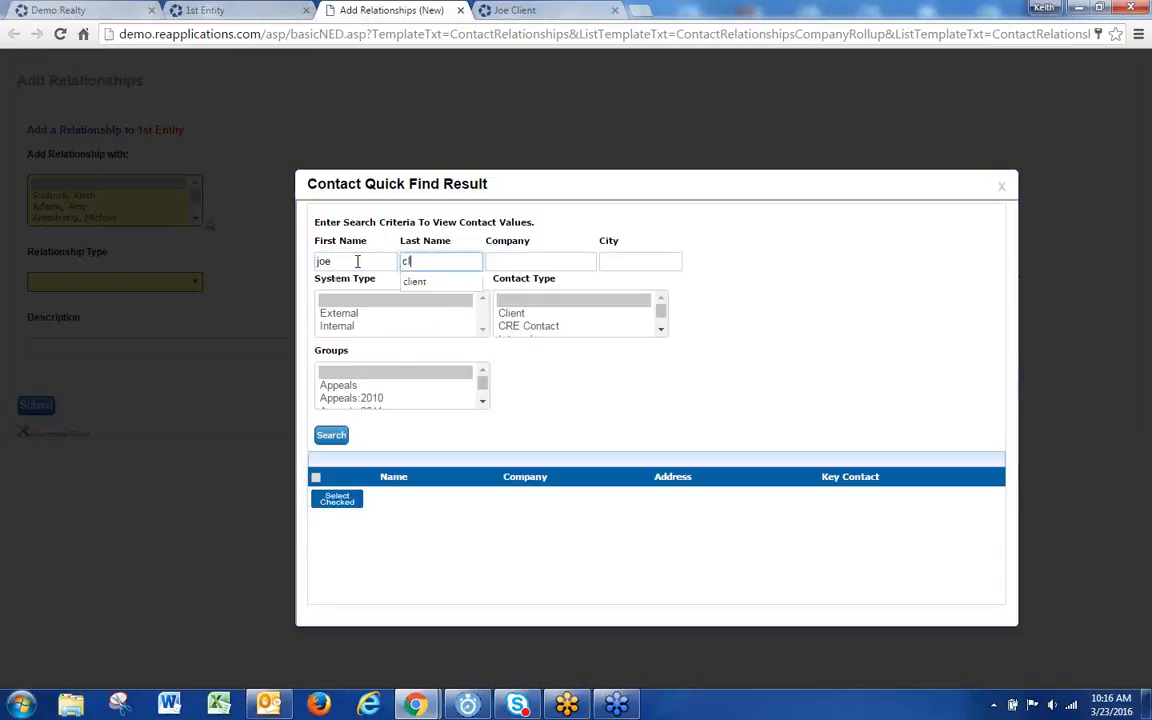
text(ient)
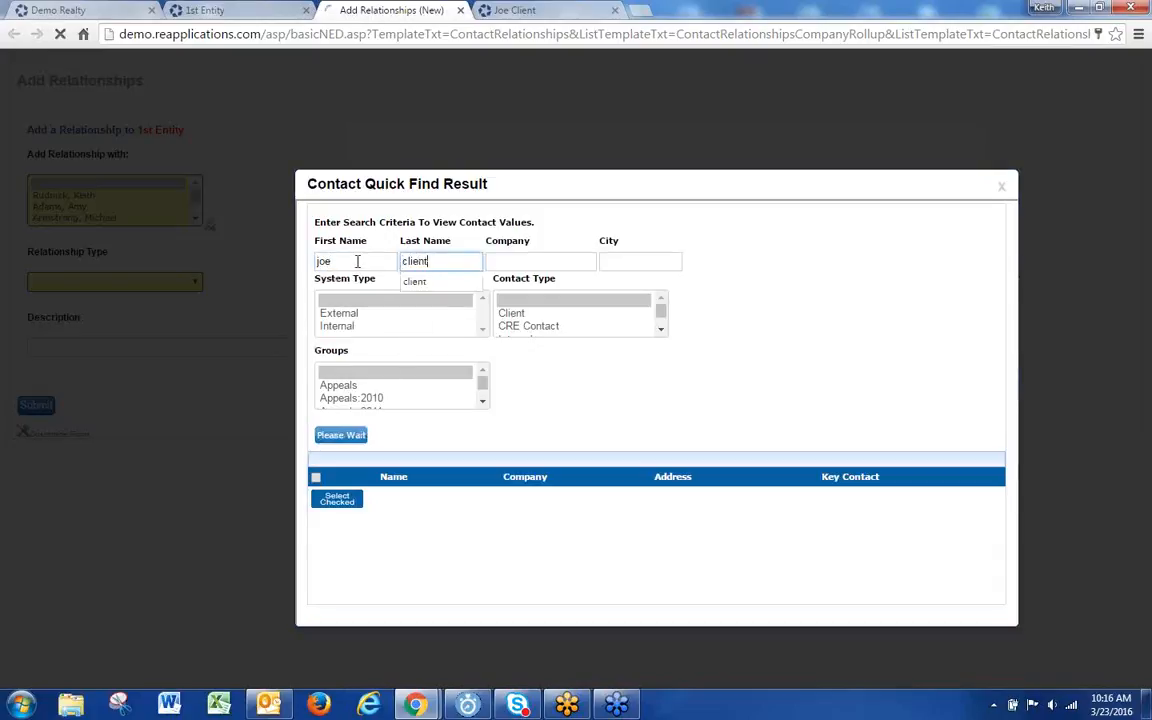
key(Return)
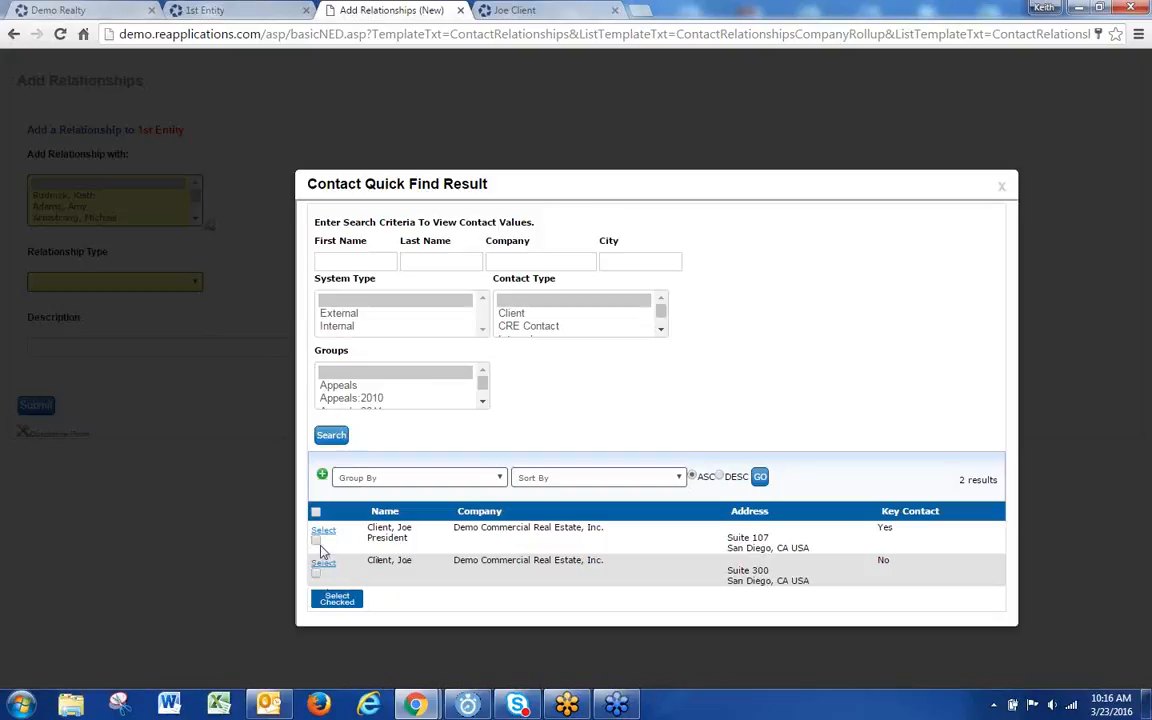
click(315, 540)
click(316, 573)
click(336, 601)
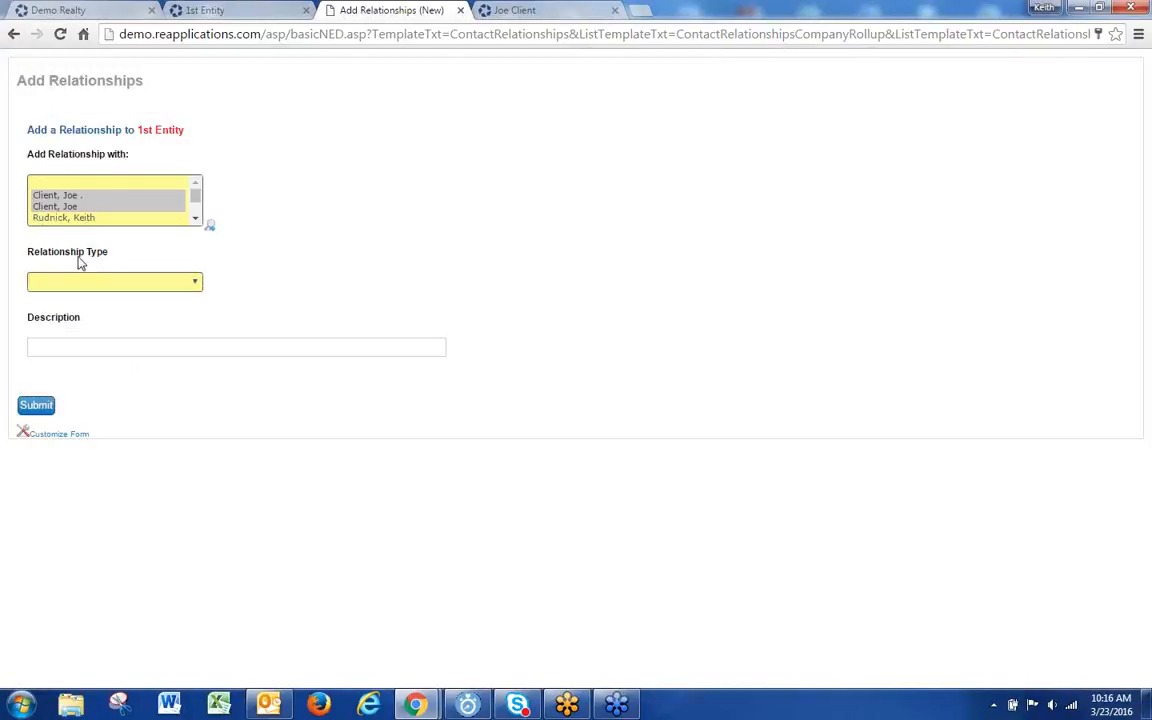
Step: Set the relationship type to Associate and submit the two relationships
click(88, 283)
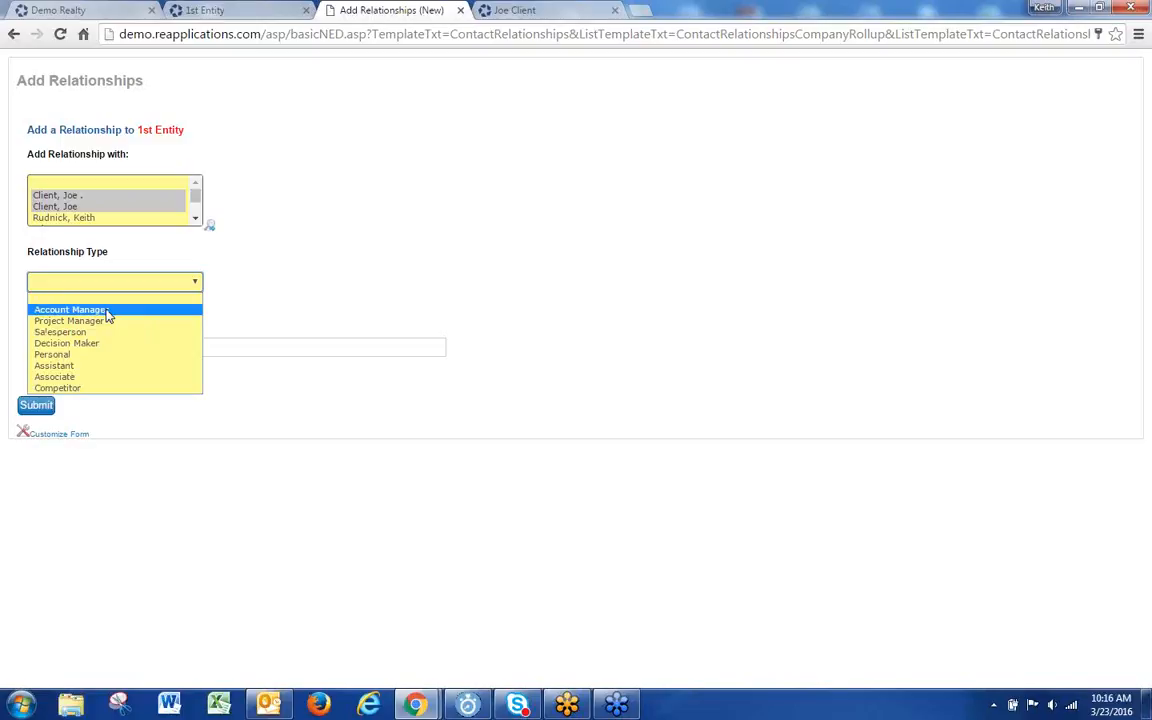
click(95, 377)
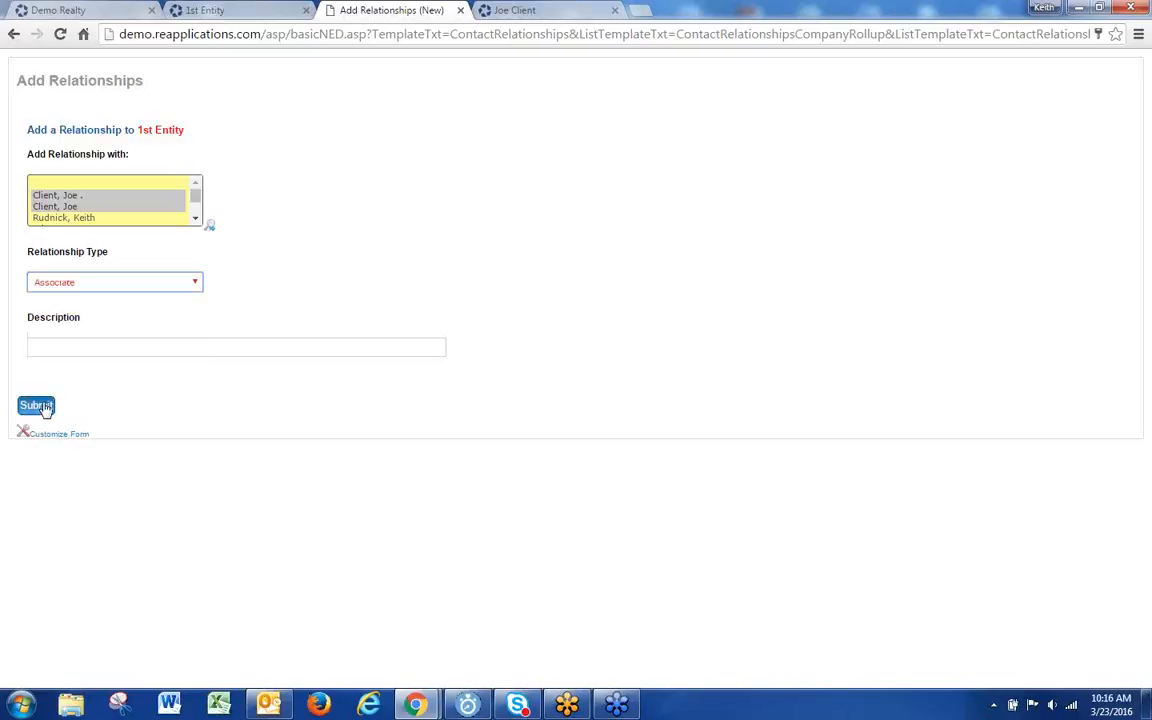
click(44, 408)
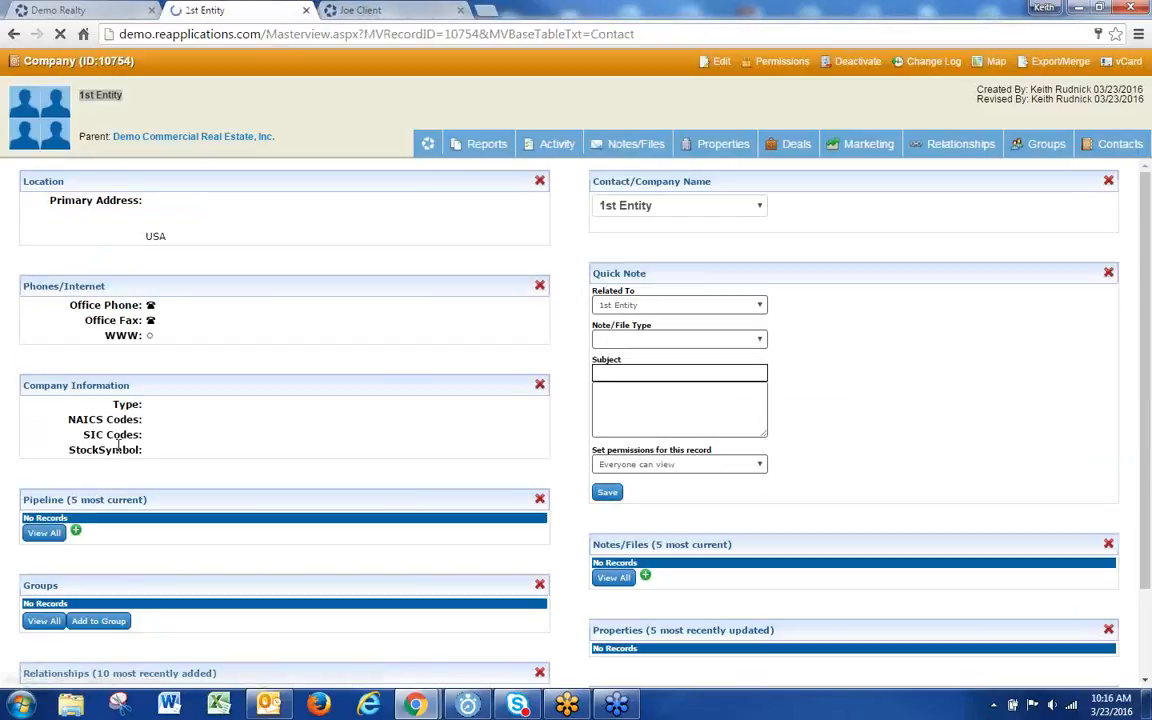
Step: Check 1st Entity's two new Associate relationships, then open parent Demo Commercial Real Estate, Inc
scroll(183, 598, down, 5)
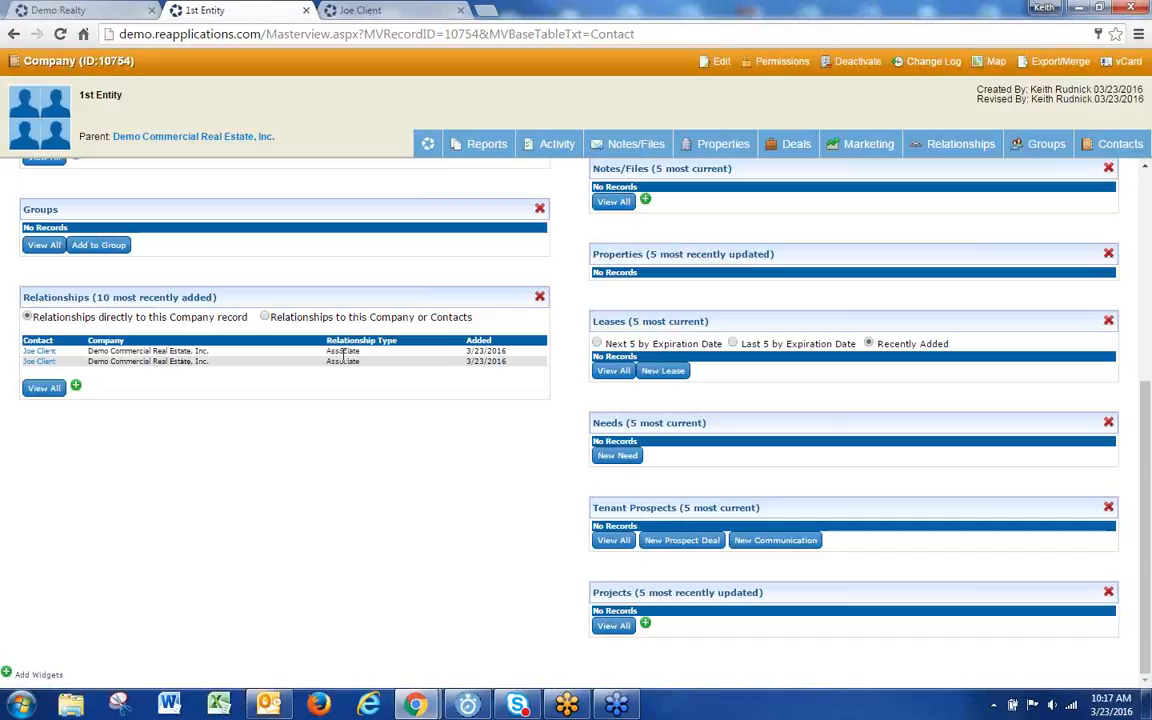
drag(124, 96, 95, 96)
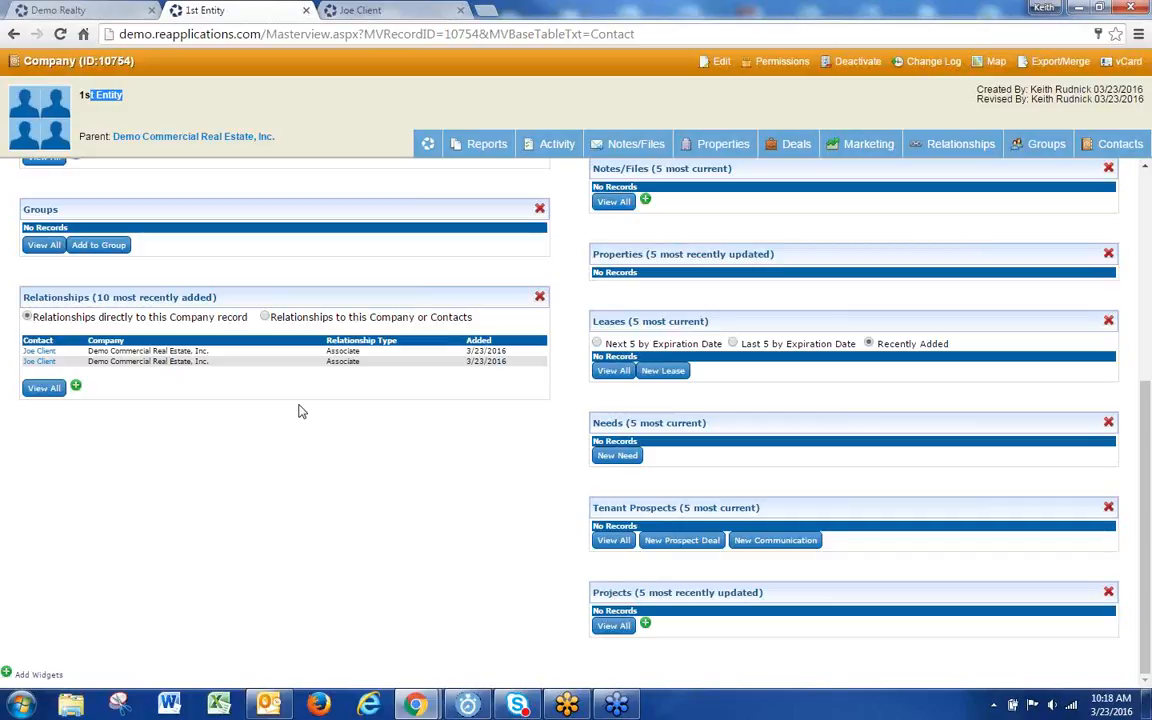
click(155, 140)
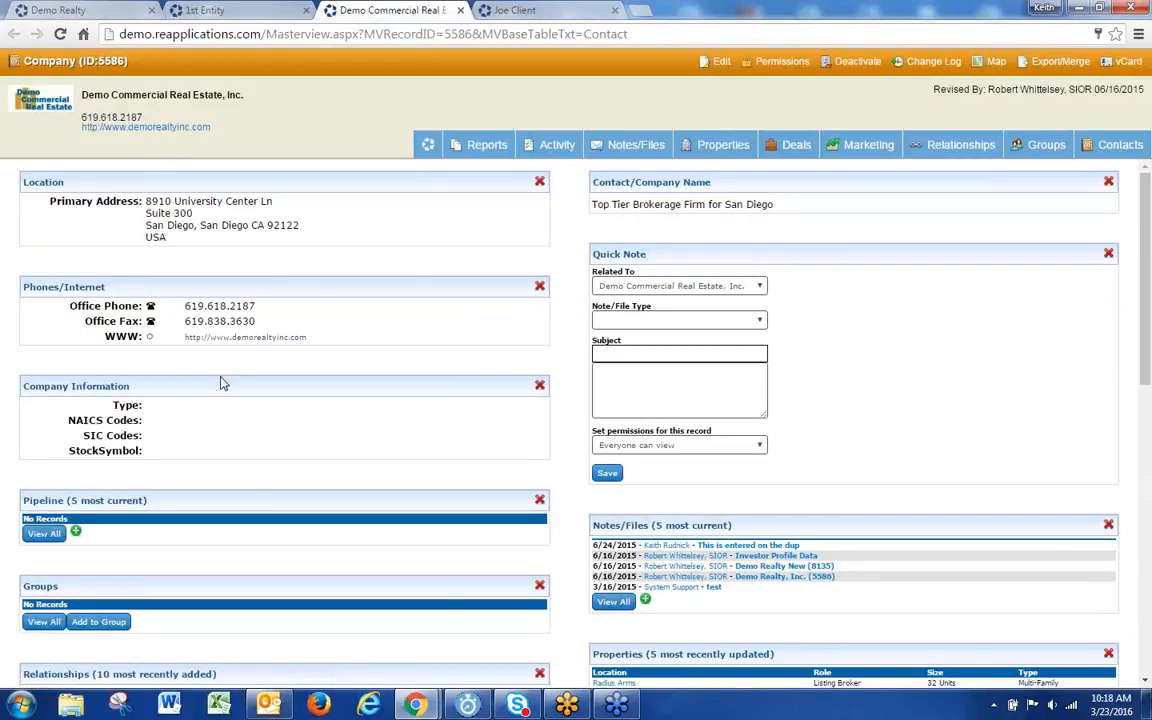
Step: Confirm Demo Commercial Real Estate, Inc.'s relationships list includes 1st Entity, then return to its dashboard
scroll(223, 383, down, 1)
scroll(224, 382, up, 1)
click(958, 144)
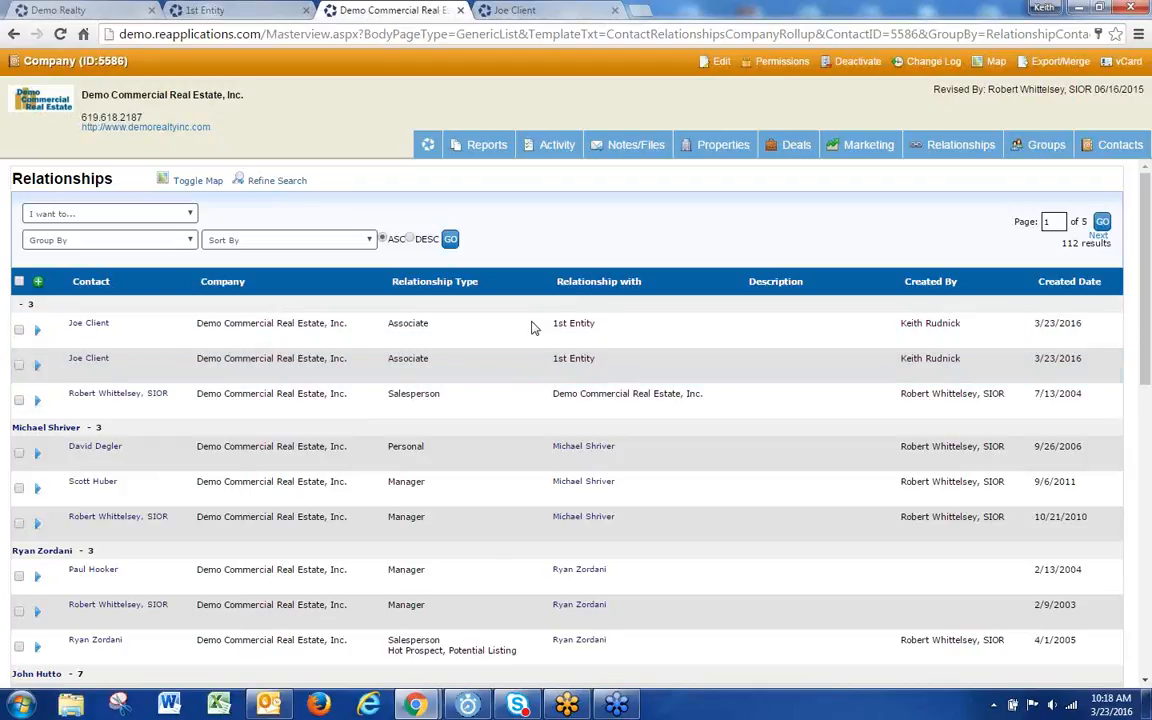
click(430, 147)
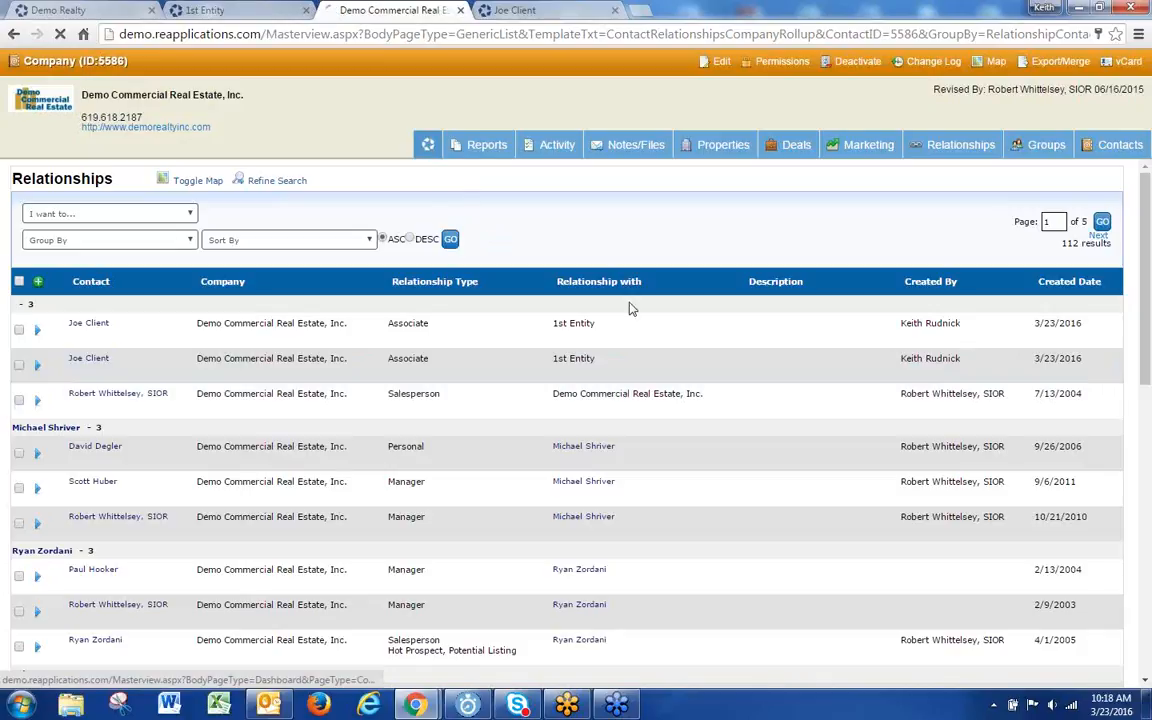
Step: Switch to the client contact's record in its browser tab
scroll(600, 340, down, 2)
scroll(545, 342, up, 2)
click(496, 12)
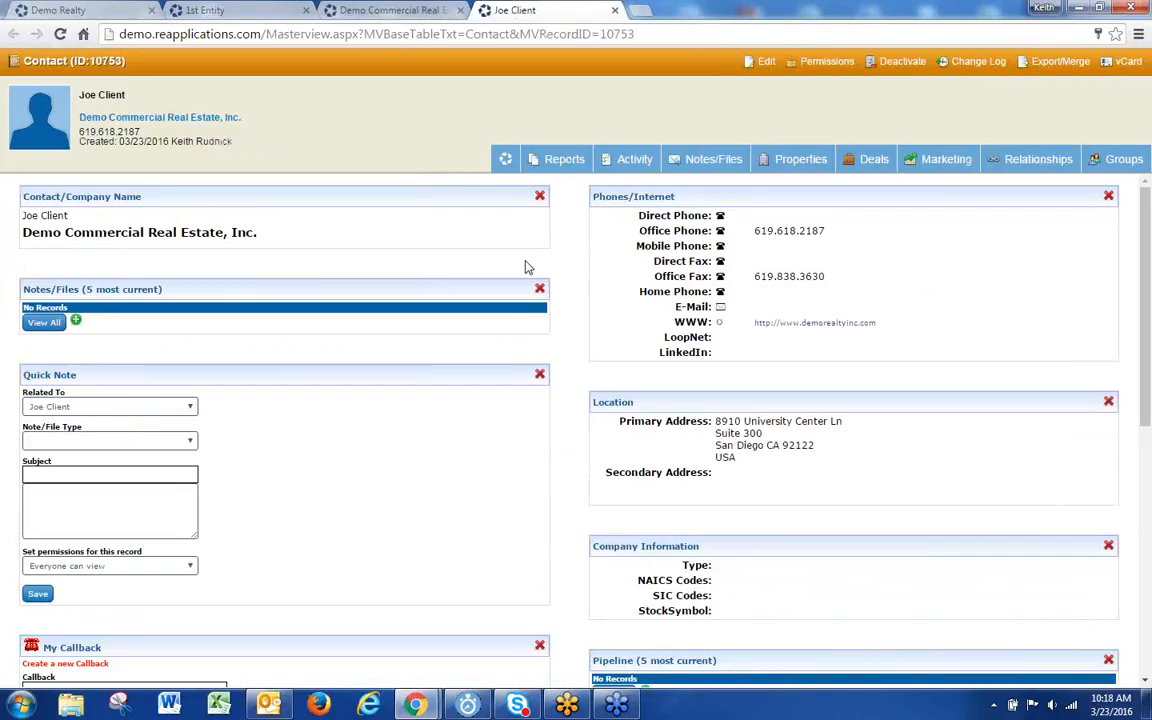
Step: Reload the client contact's dashboard and view its full relationships list
scroll(514, 370, down, 1)
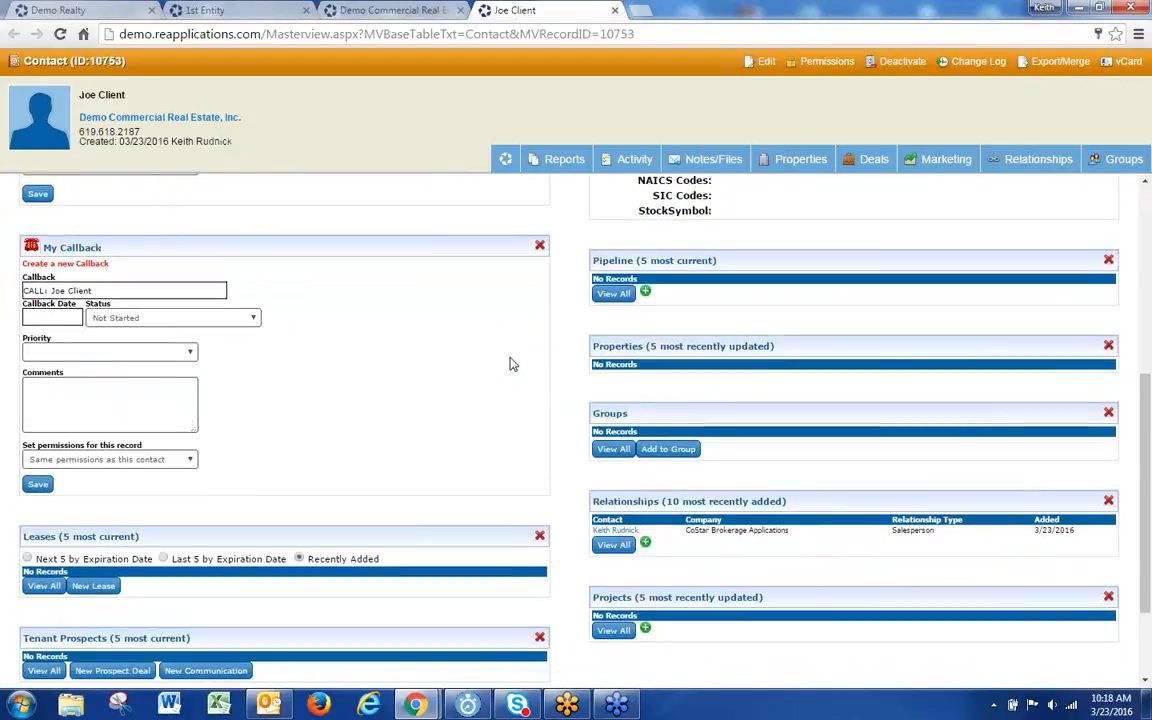
click(506, 160)
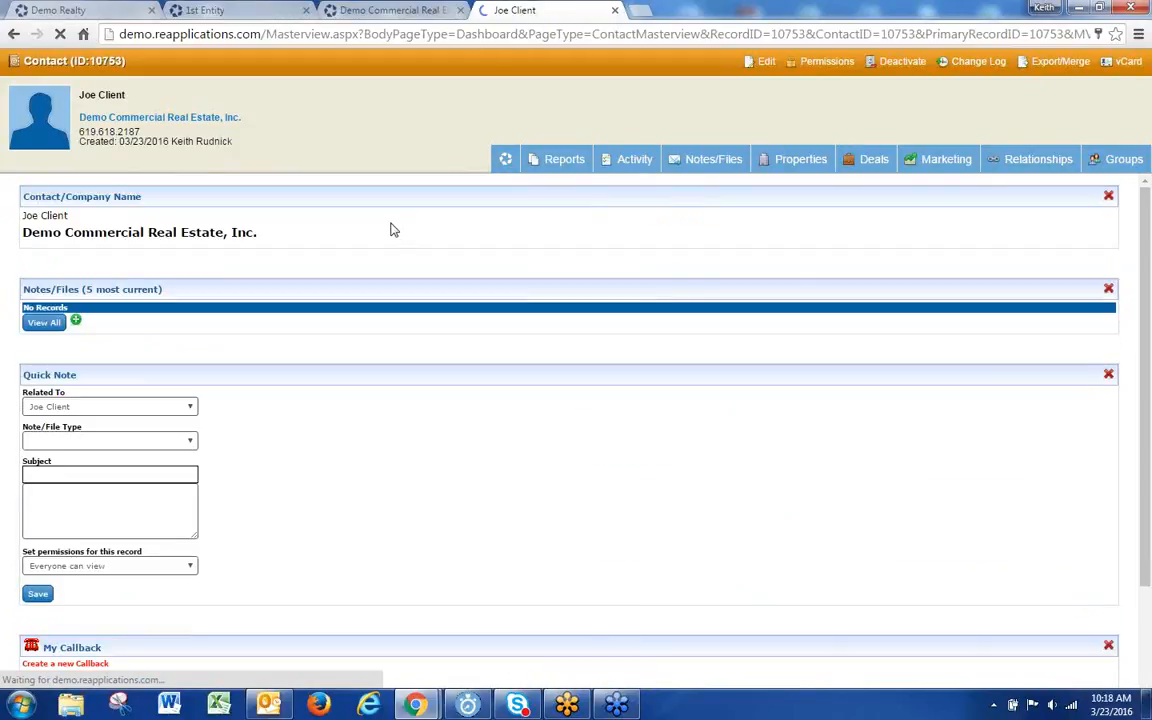
scroll(445, 375, down, 4)
scroll(456, 384, down, 3)
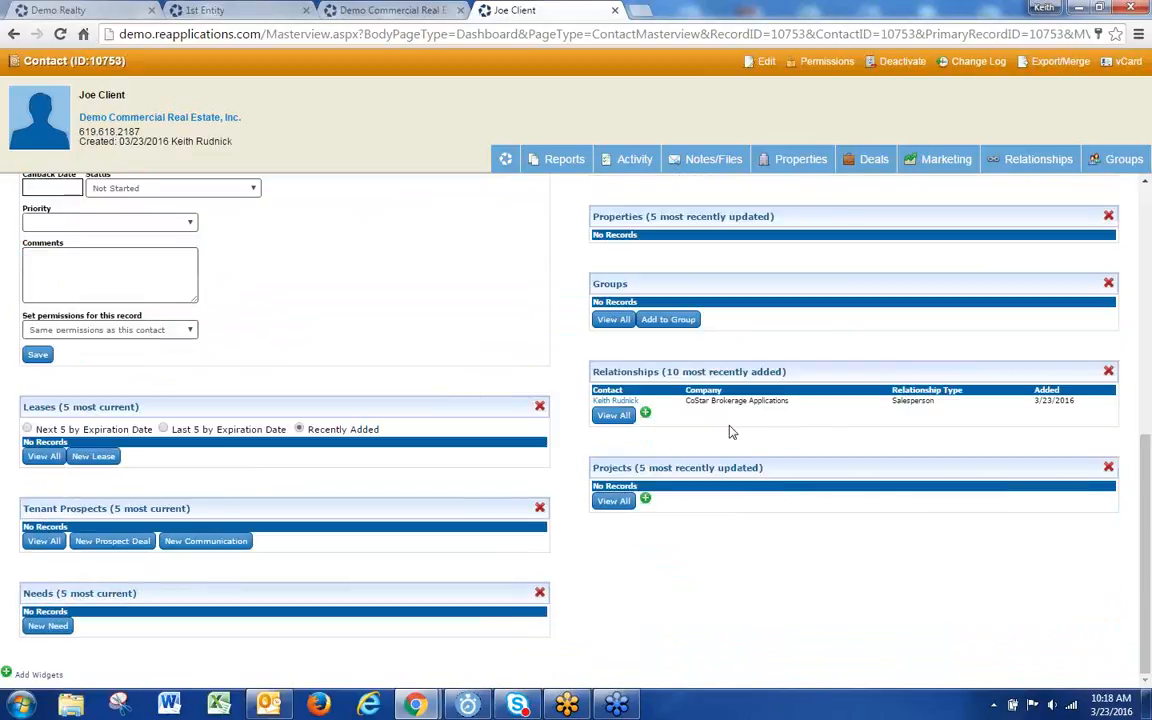
click(614, 415)
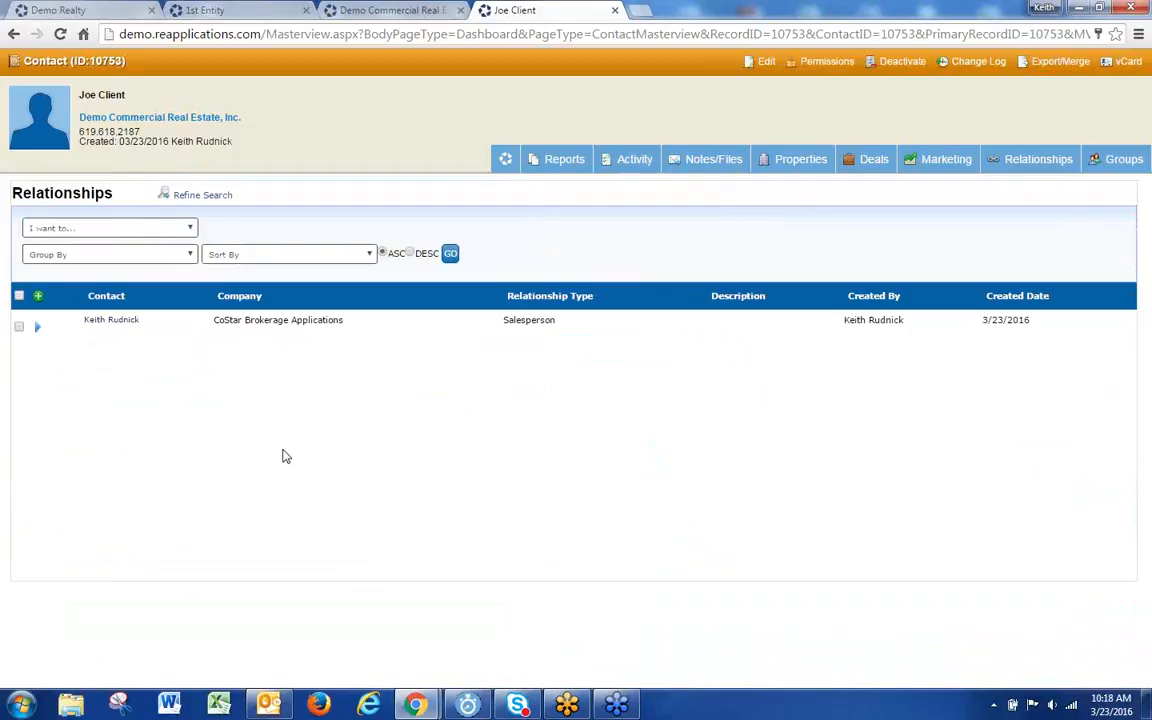
click(505, 161)
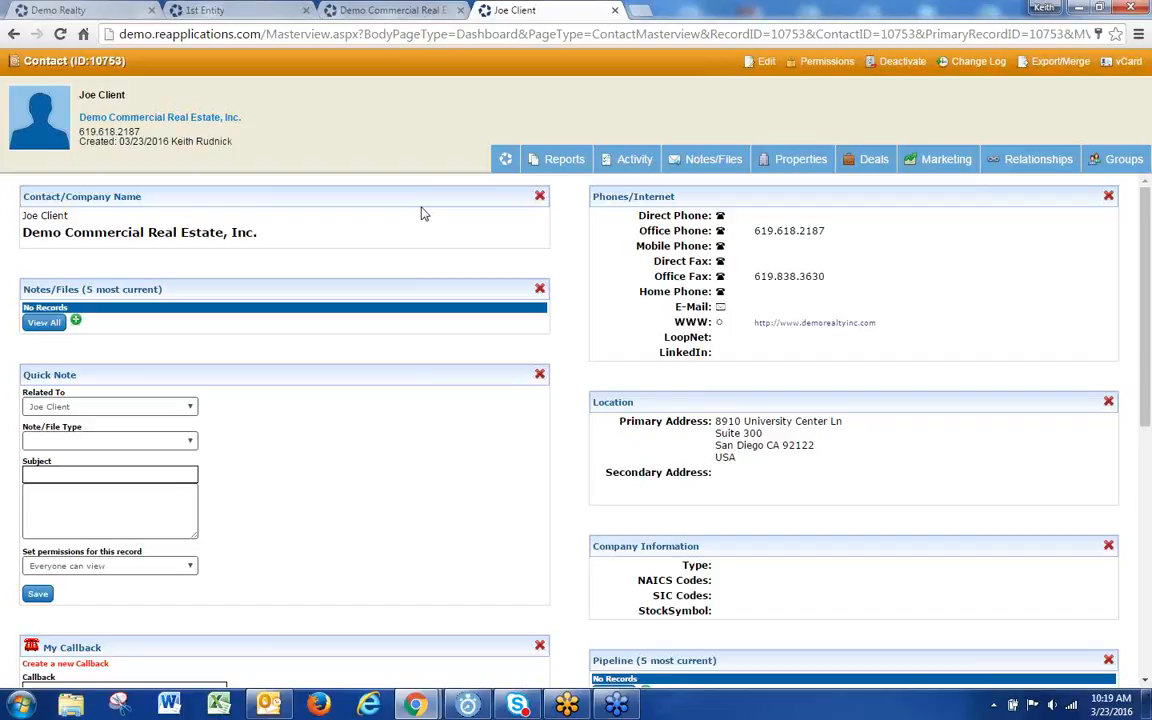
Step: Review the contact's full relationships list again, then switch to the Demo Realty home dashboard
scroll(324, 540, down, 3)
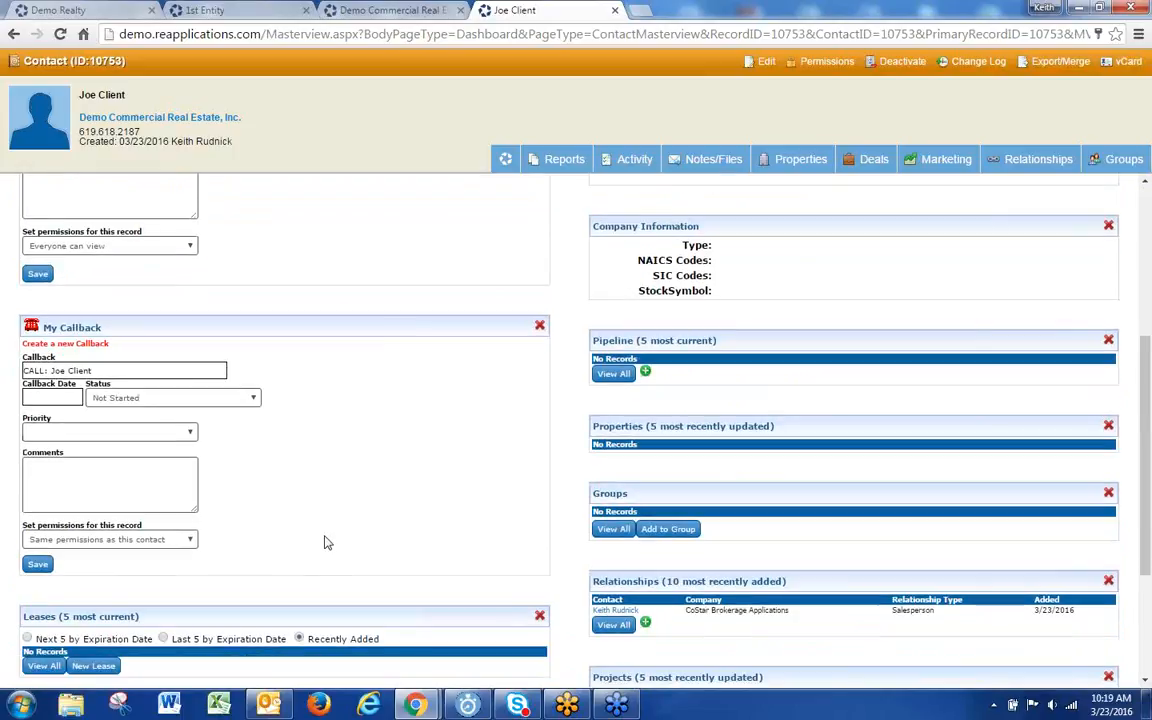
scroll(327, 543, down, 1)
click(613, 546)
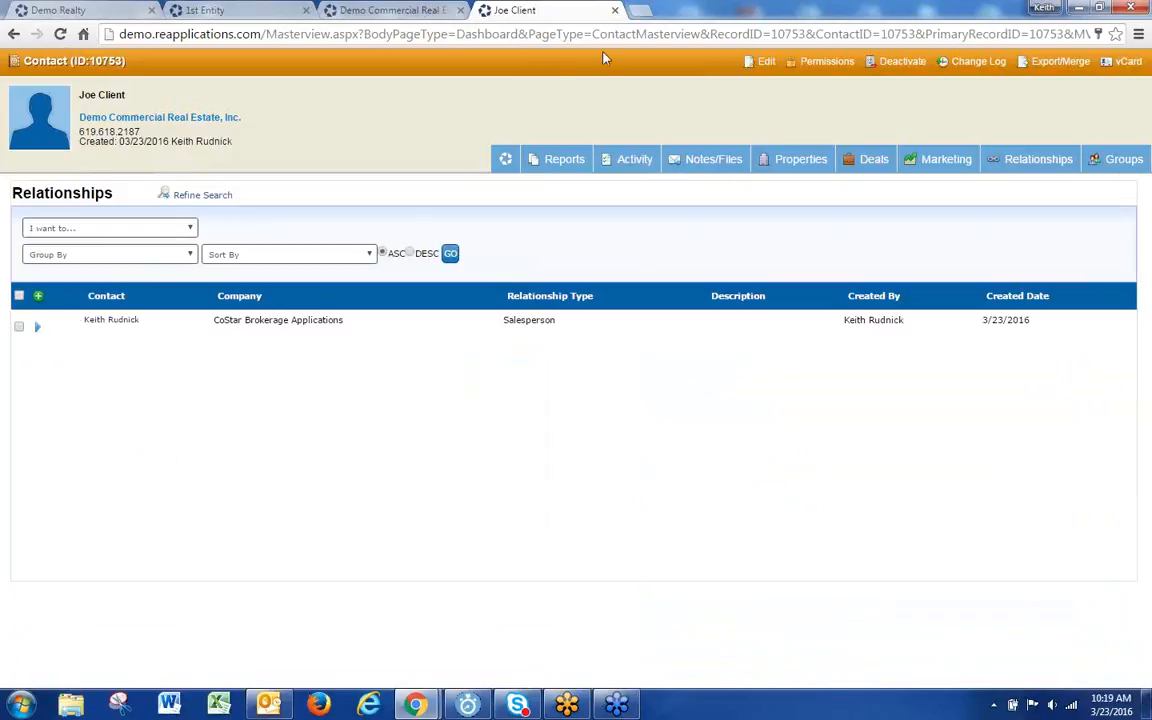
click(506, 160)
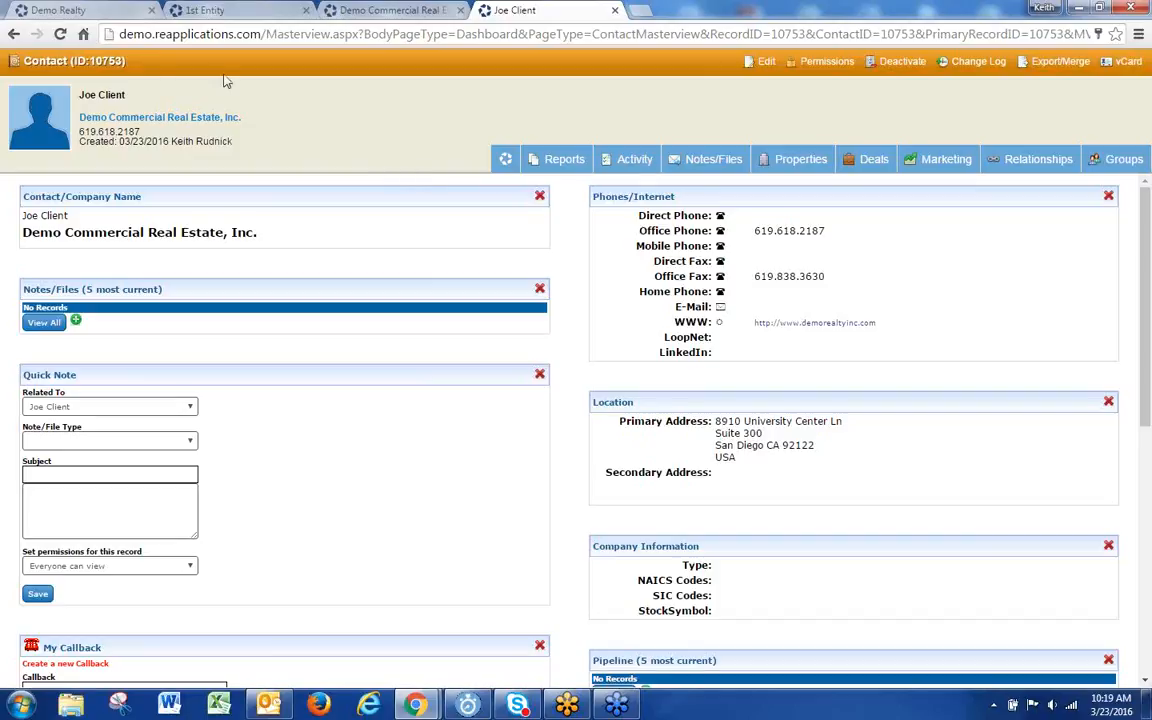
click(72, 10)
mouse_move(290, 98)
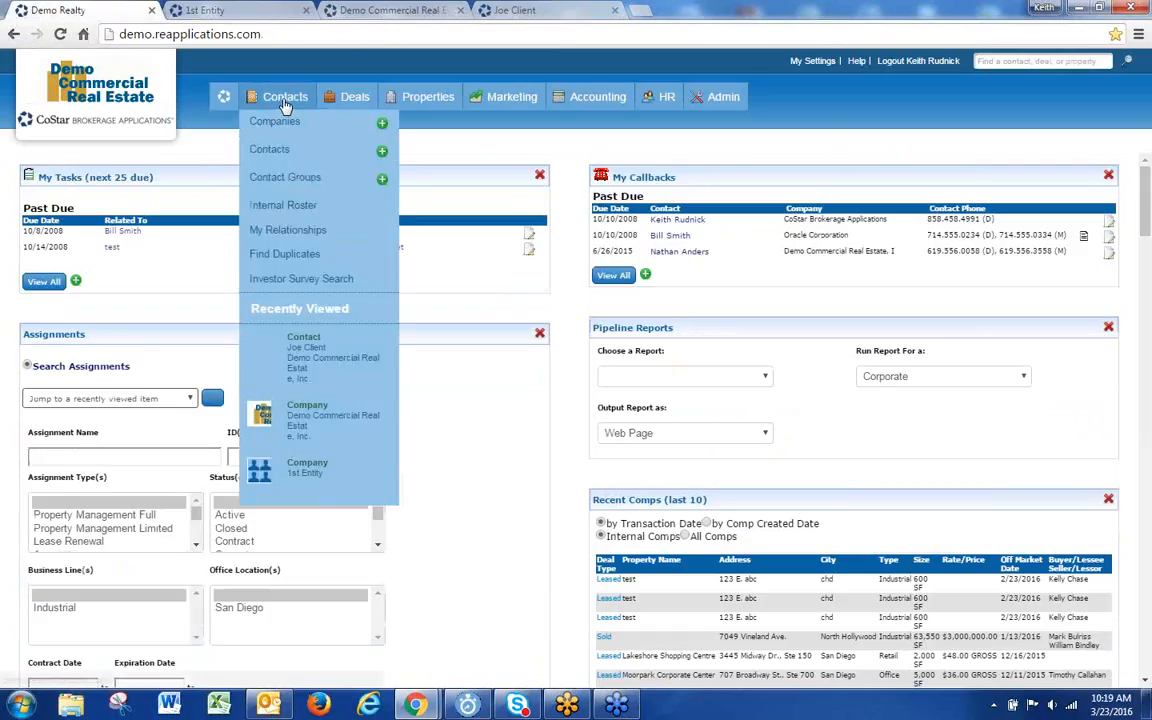
click(349, 166)
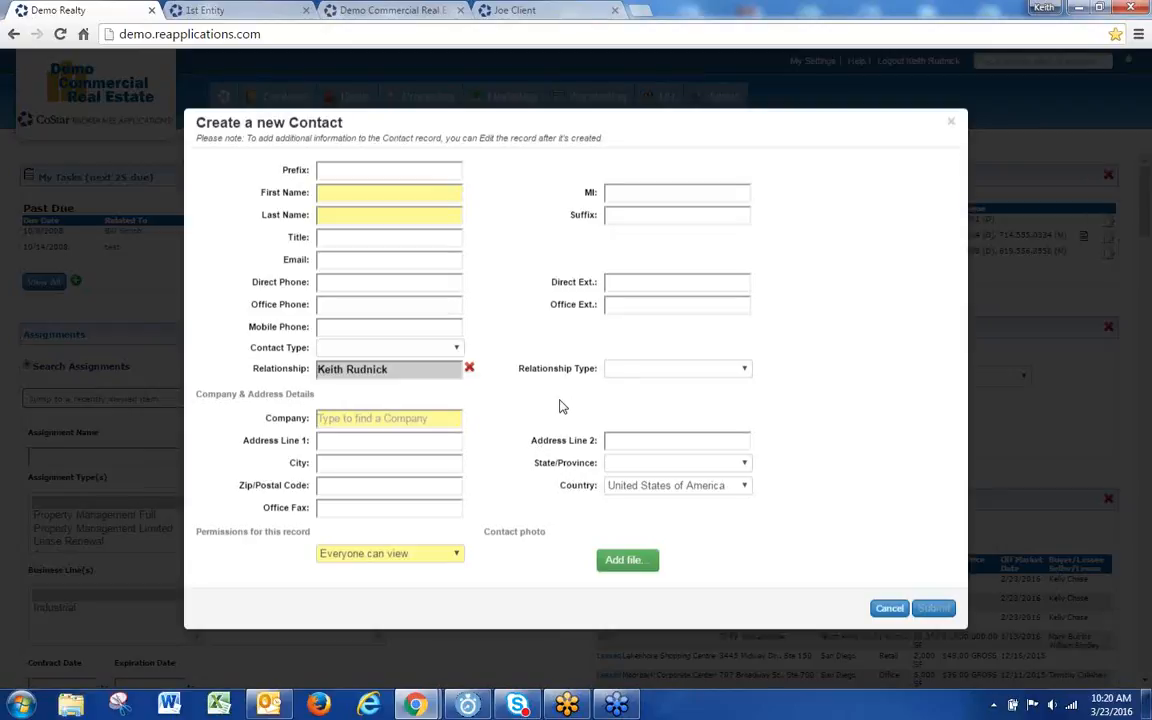
click(949, 125)
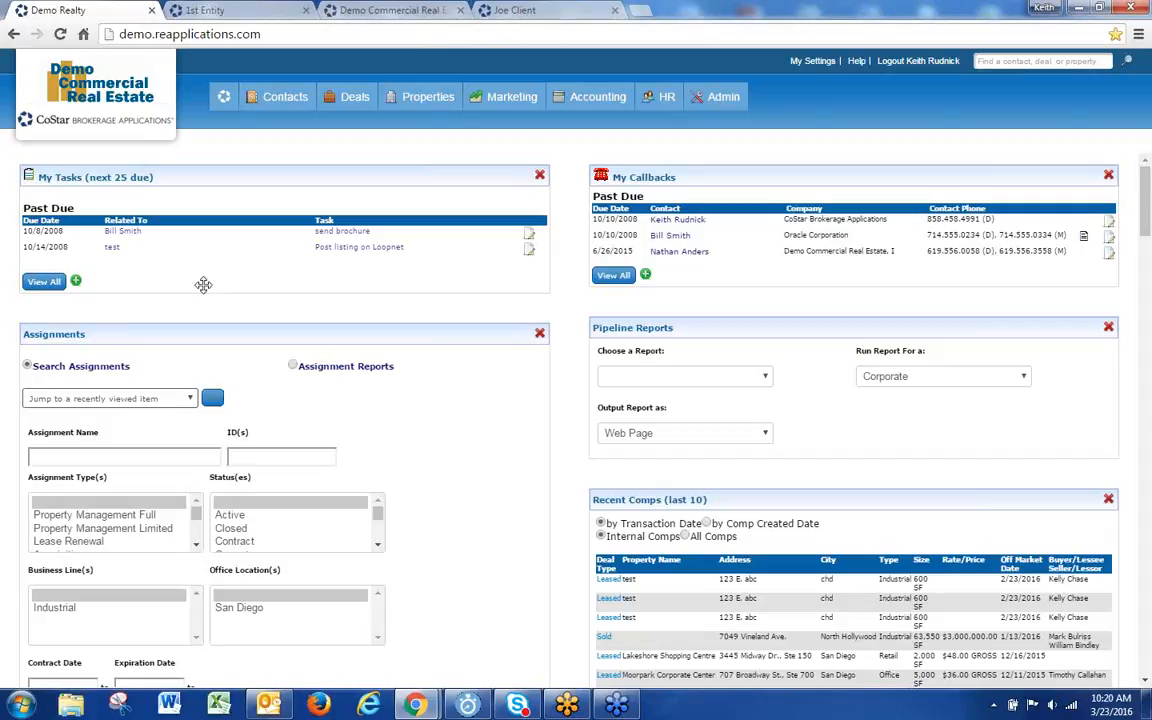
Step: Close the 1st Entity and Demo Commercial Real Estate tabs and start editing the client contact
middle_click(278, 10)
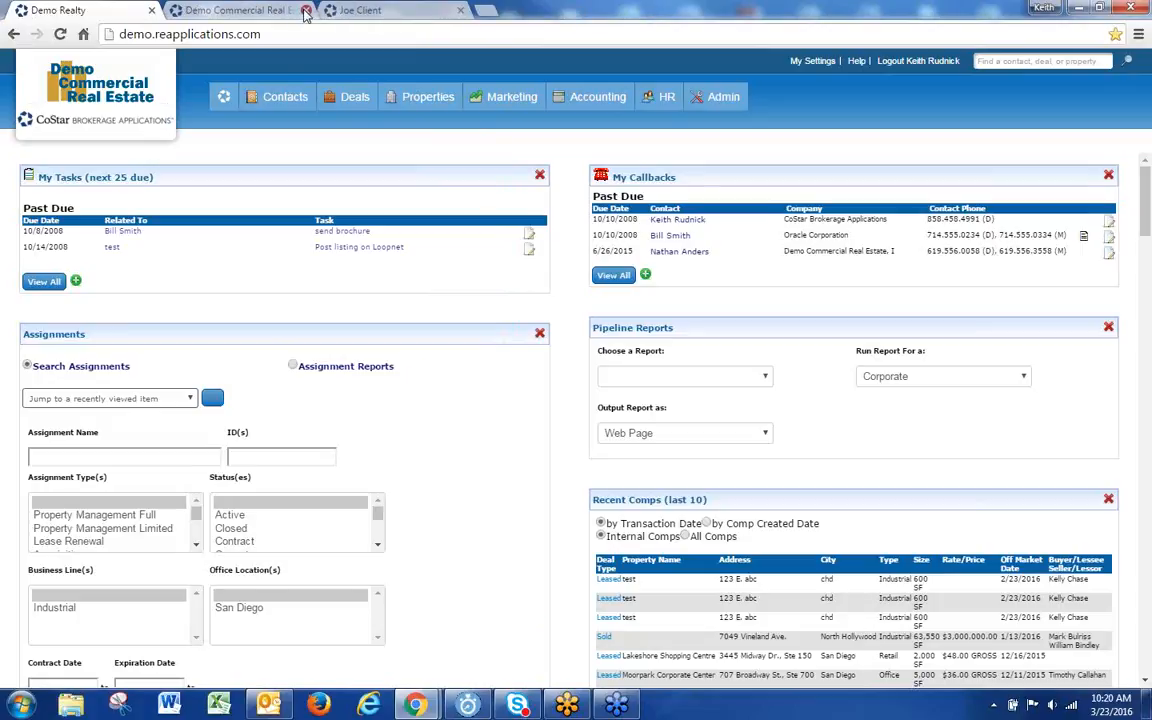
middle_click(272, 10)
click(254, 12)
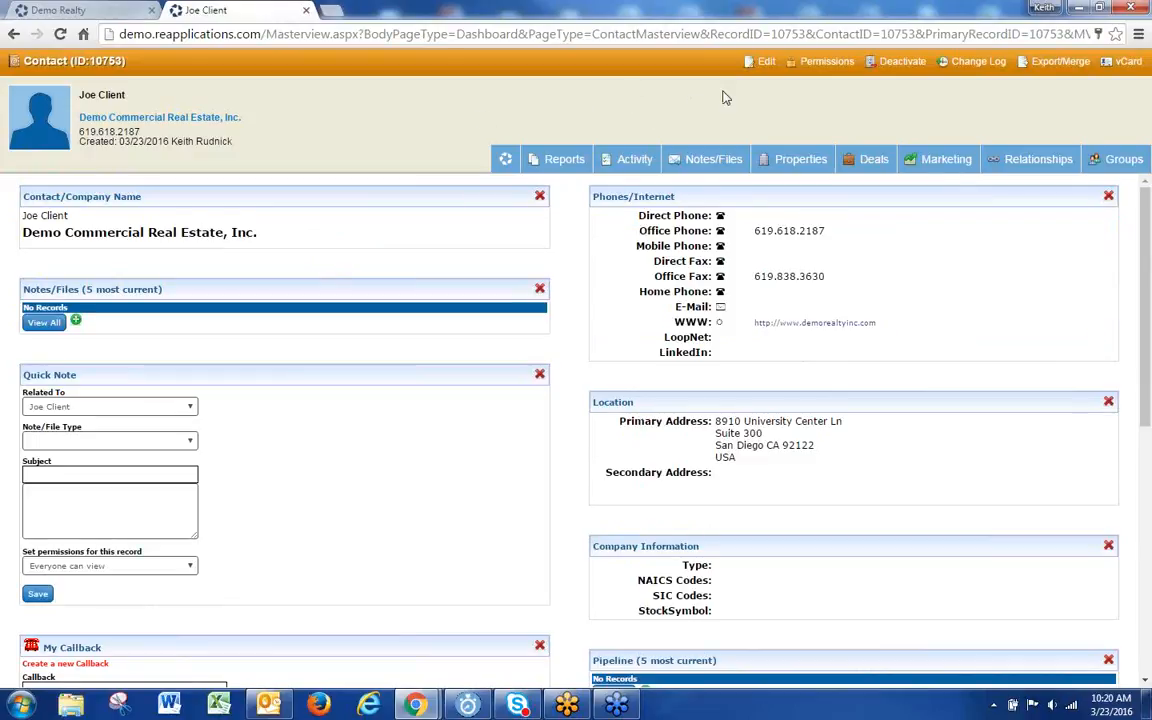
click(765, 62)
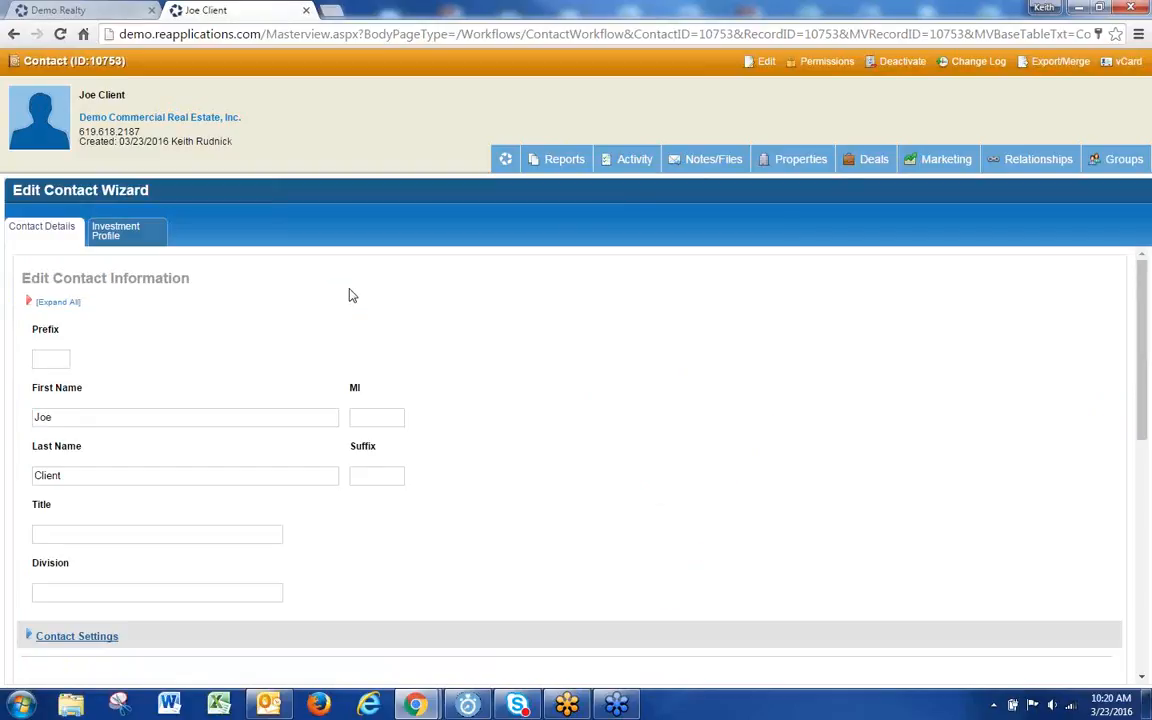
Step: Expand Contact Settings and keep the contact's System Type set to External
scroll(400, 280, down, 3)
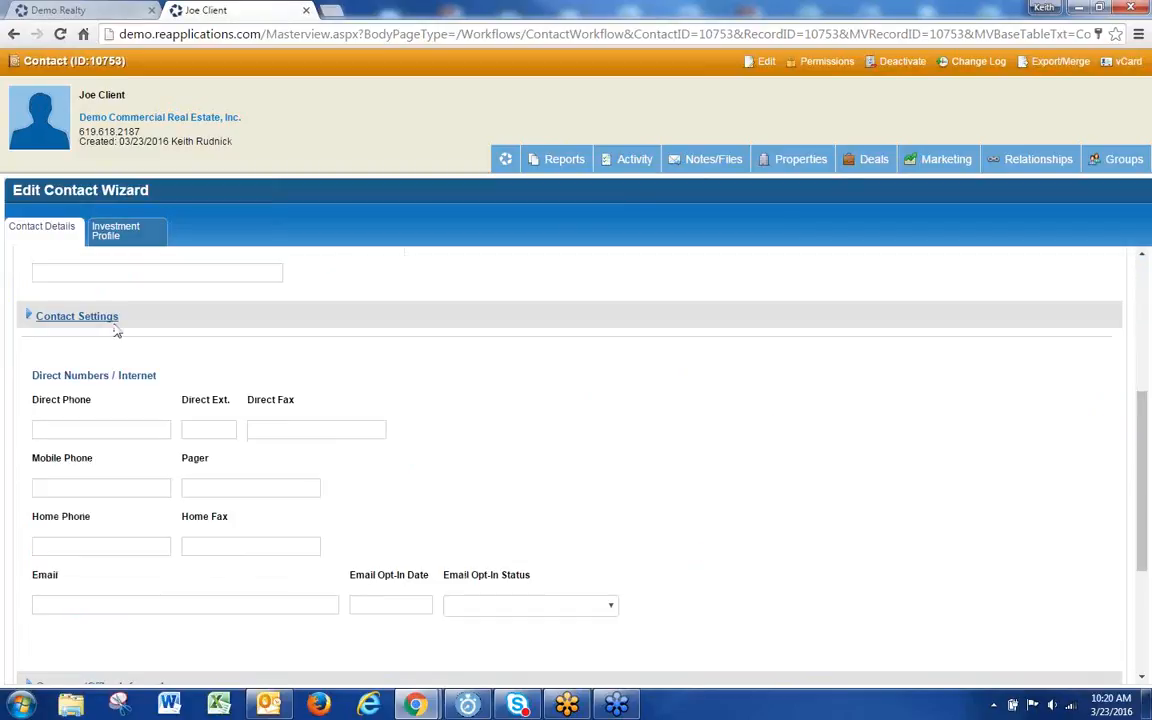
click(100, 320)
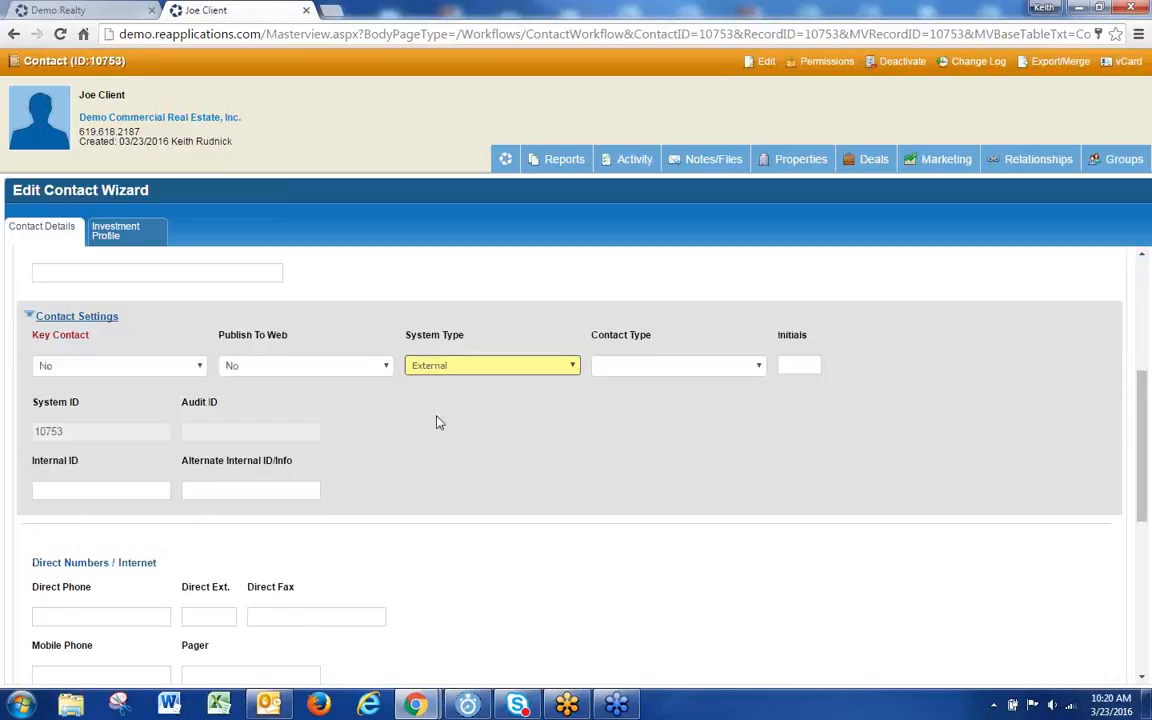
click(510, 368)
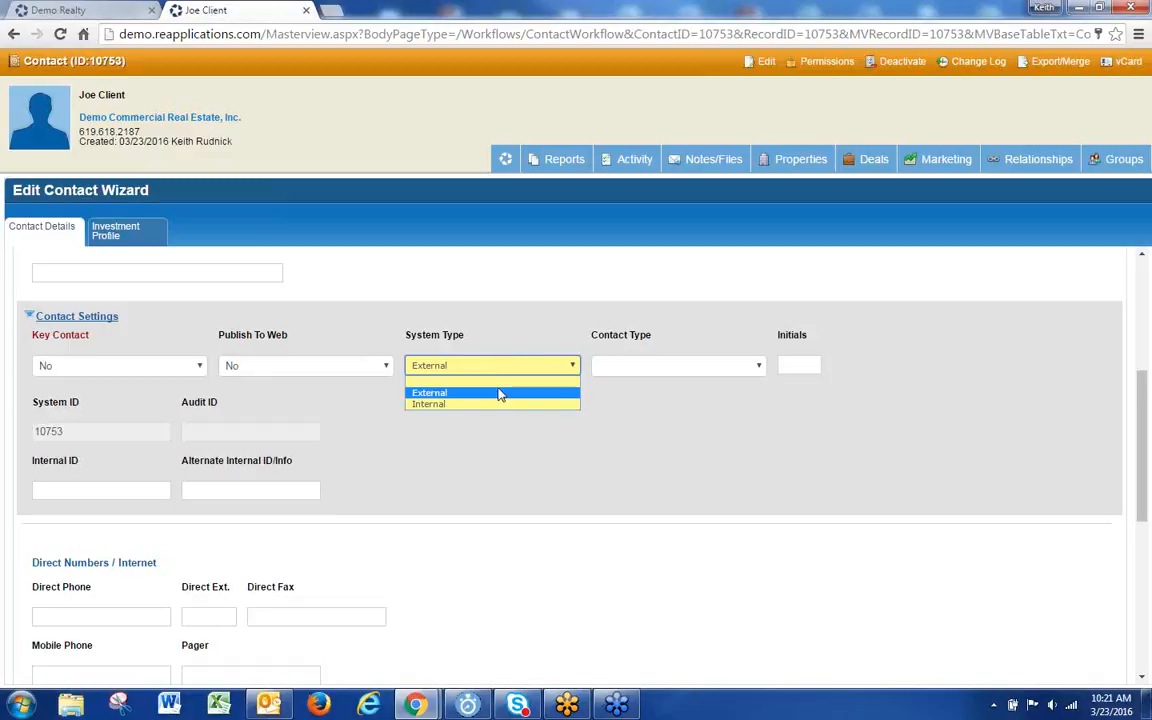
click(497, 393)
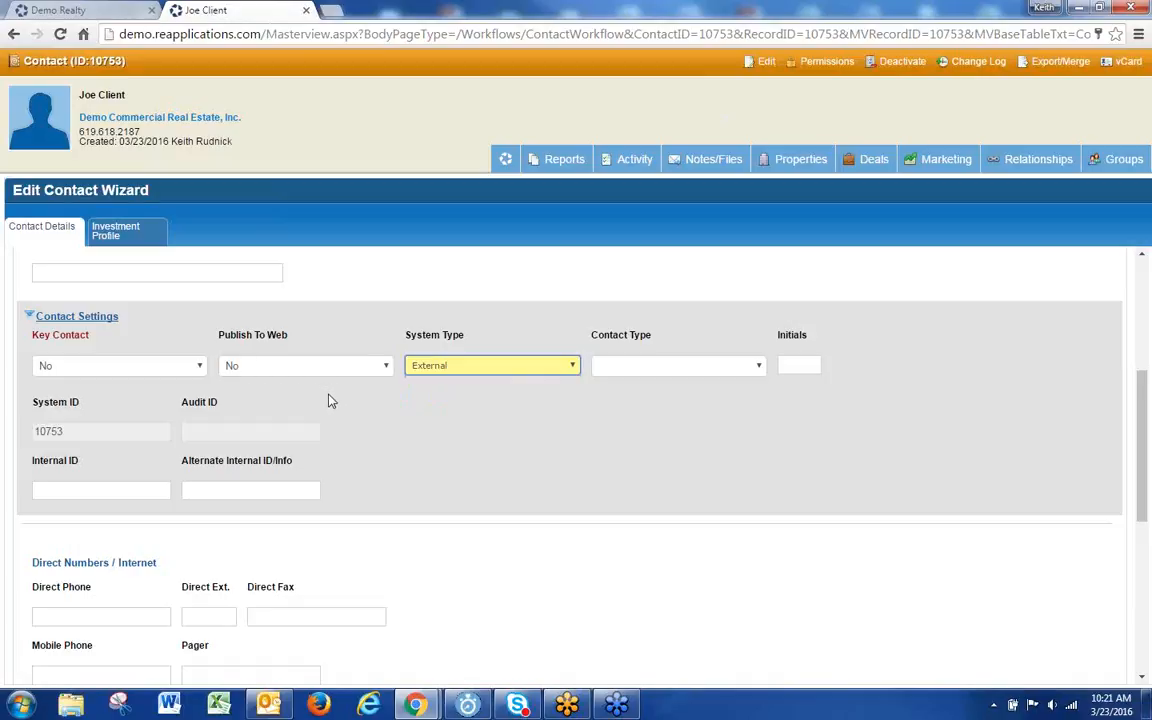
click(547, 373)
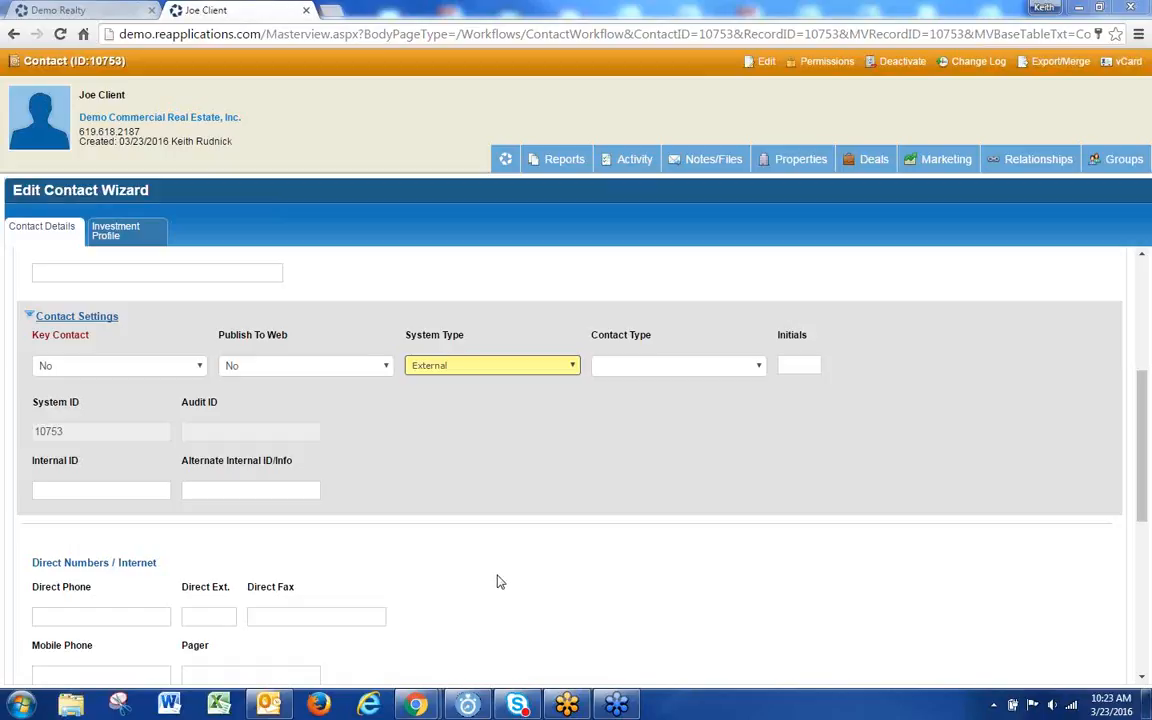
scroll(501, 561, down, 3)
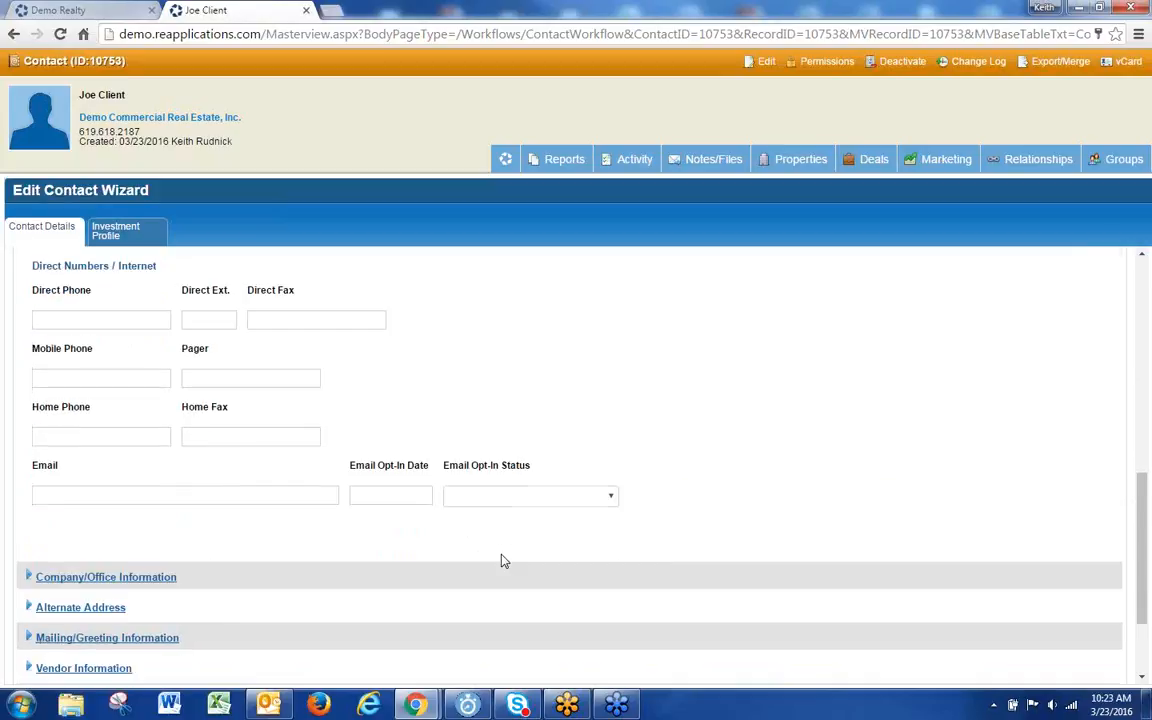
scroll(504, 561, up, 3)
Step: From Admin > Logins on the Demo Realty dashboard, open User Groups settings for the second login
click(60, 10)
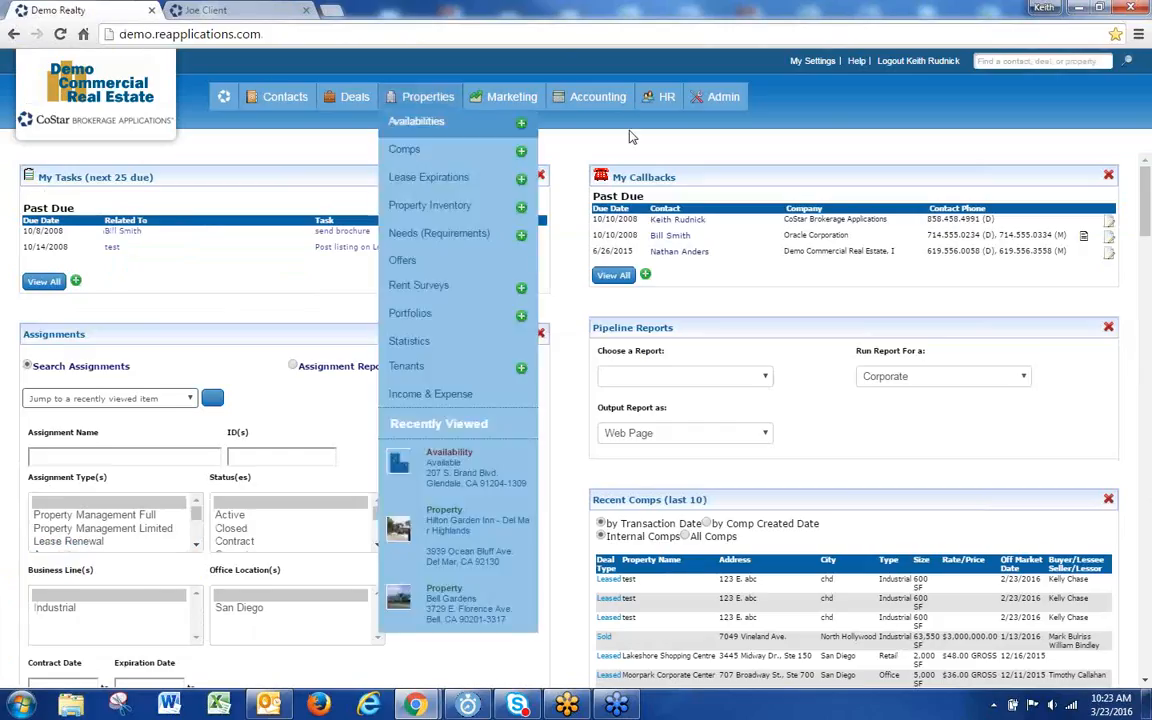
mouse_move(720, 97)
click(600, 200)
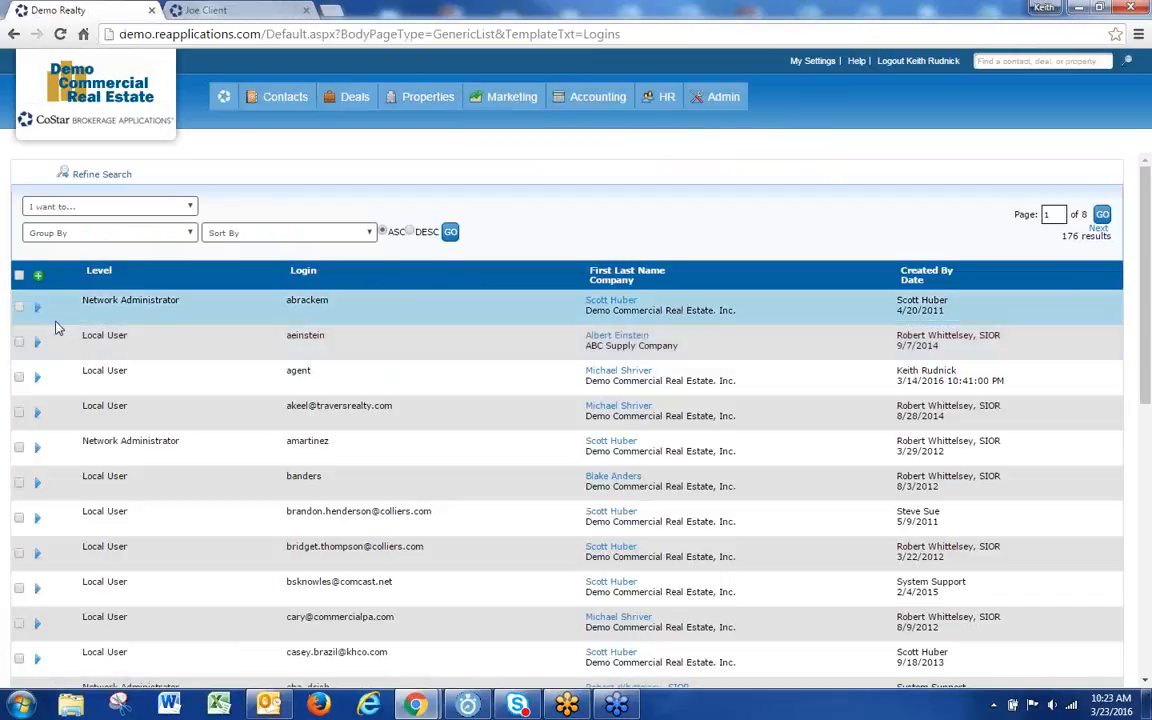
mouse_move(40, 345)
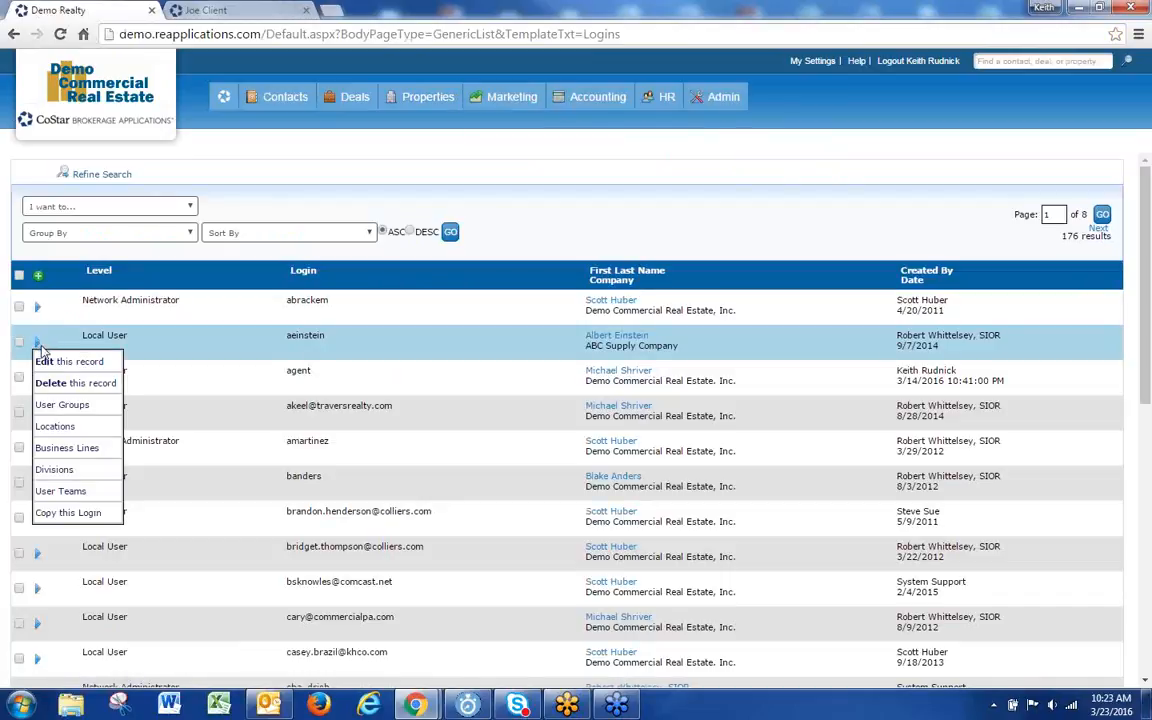
click(47, 405)
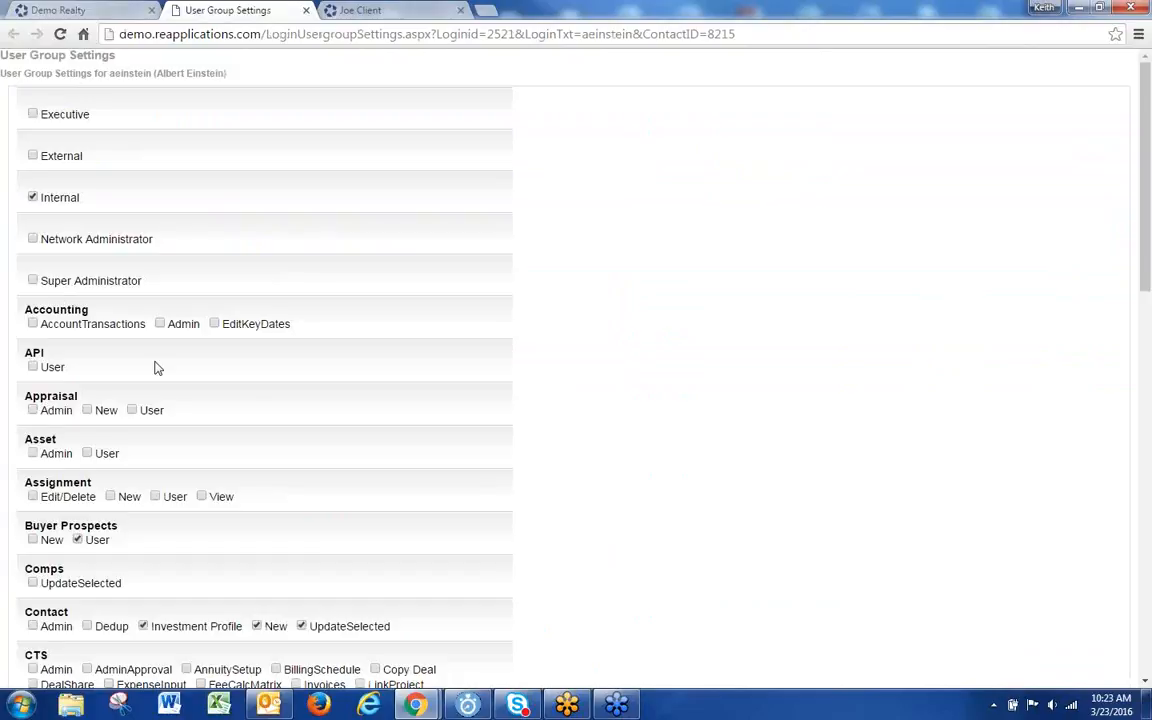
Step: Toggle the Contact Investment Profile permission off and back on, then return to the contact's edit wizard
scroll(250, 400, down, 3)
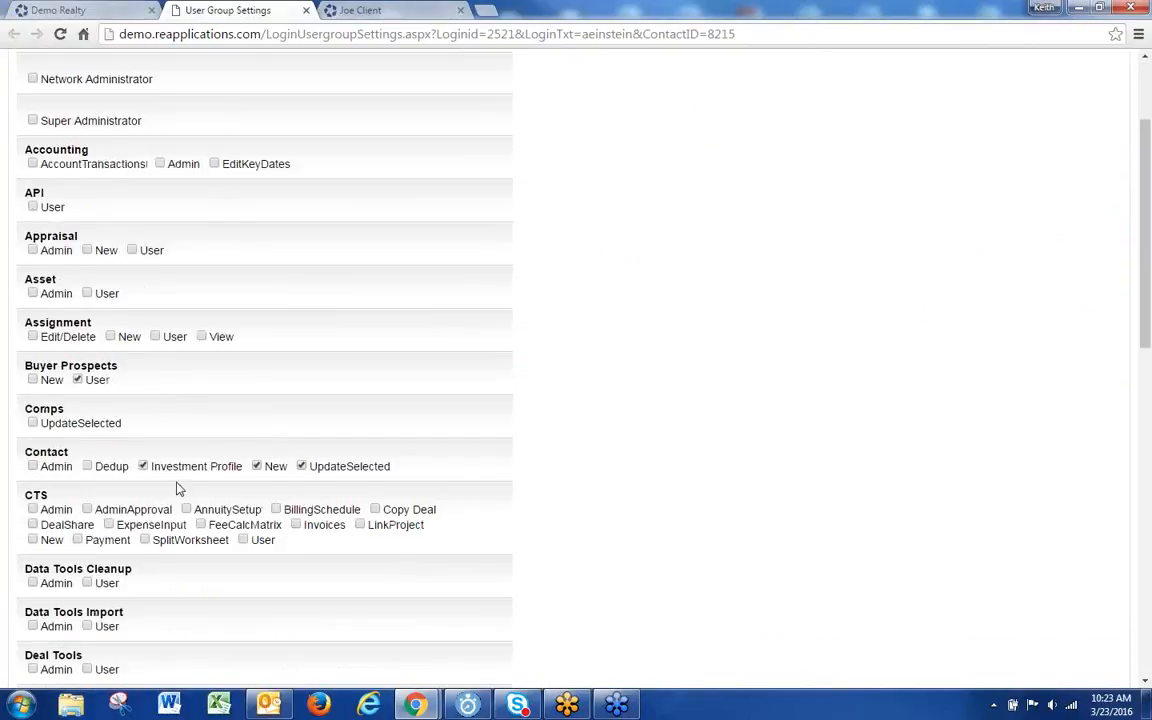
drag(247, 473, 140, 468)
click(143, 466)
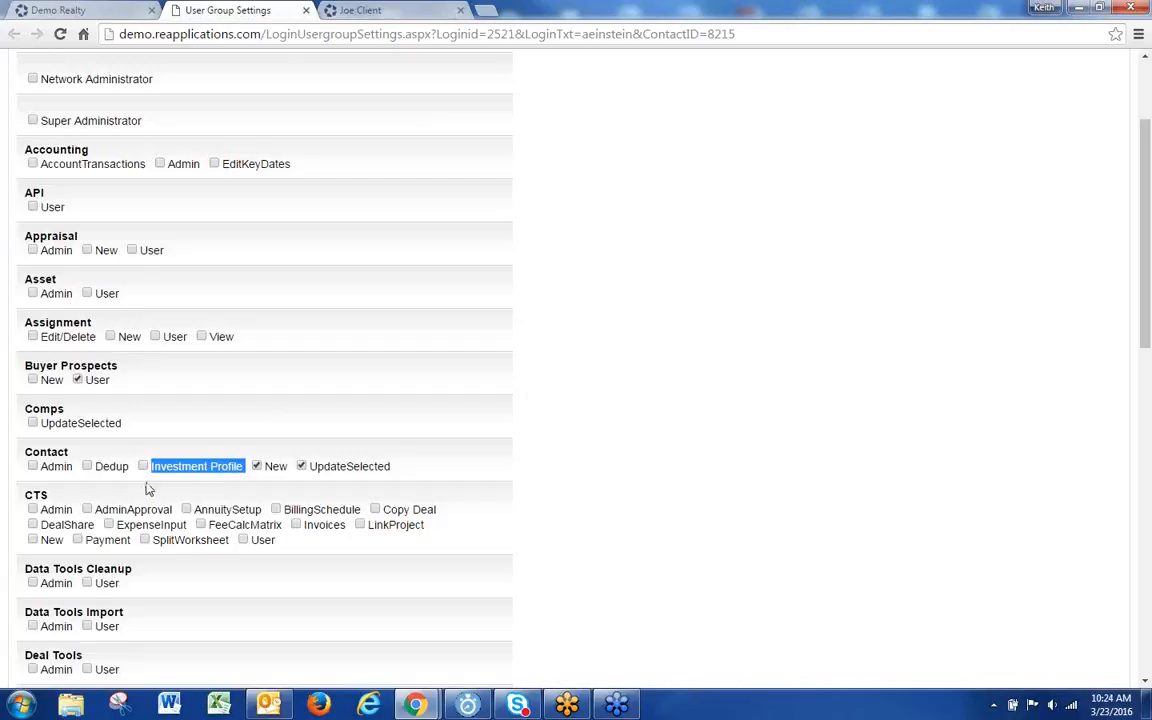
click(220, 497)
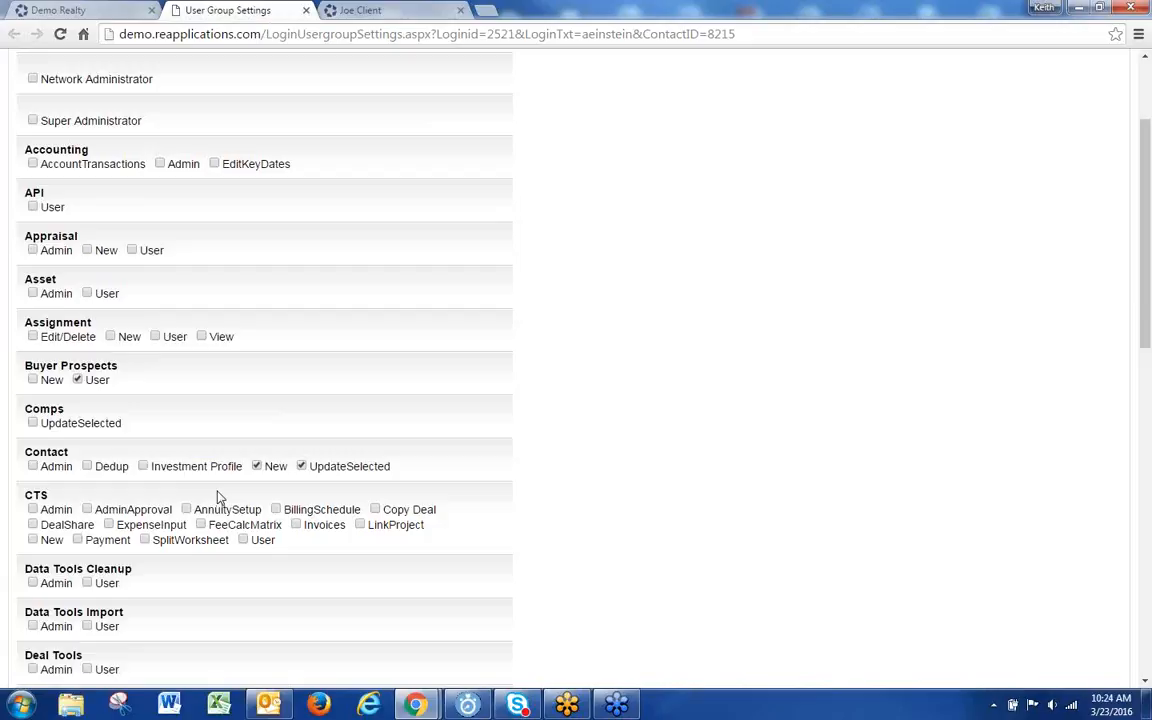
click(143, 466)
click(375, 10)
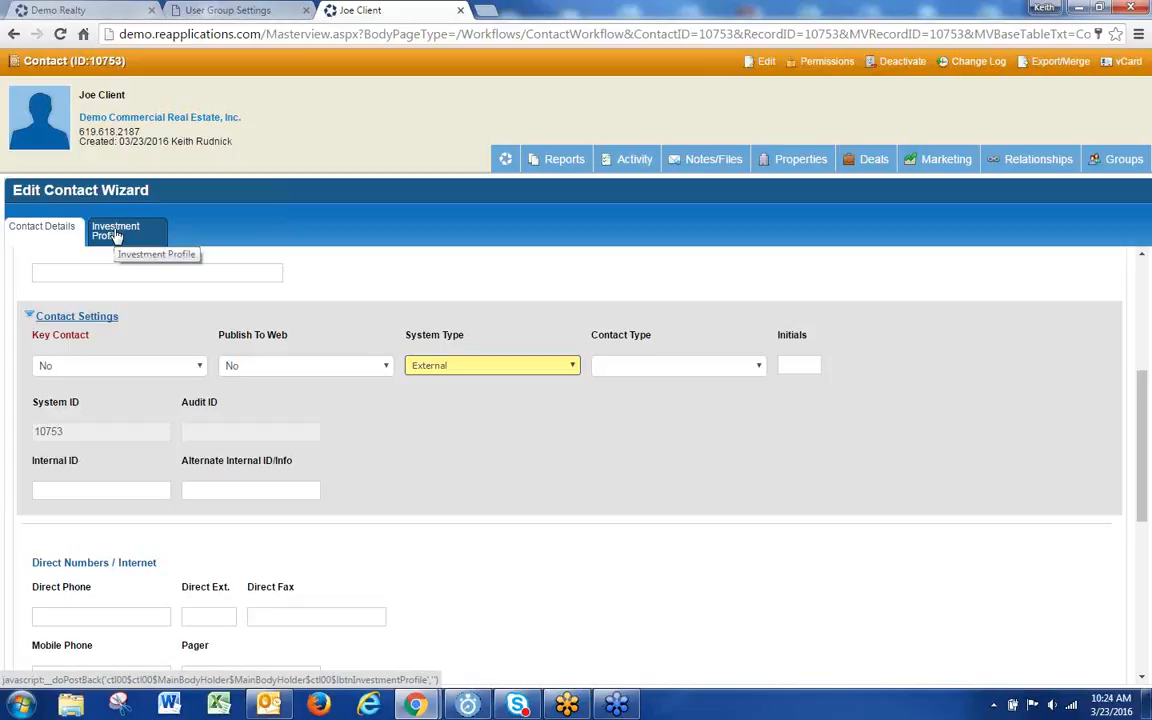
Step: Highlight the Investment Profile permission on the User Group Settings page, then close that page
scroll(144, 640, down, 10)
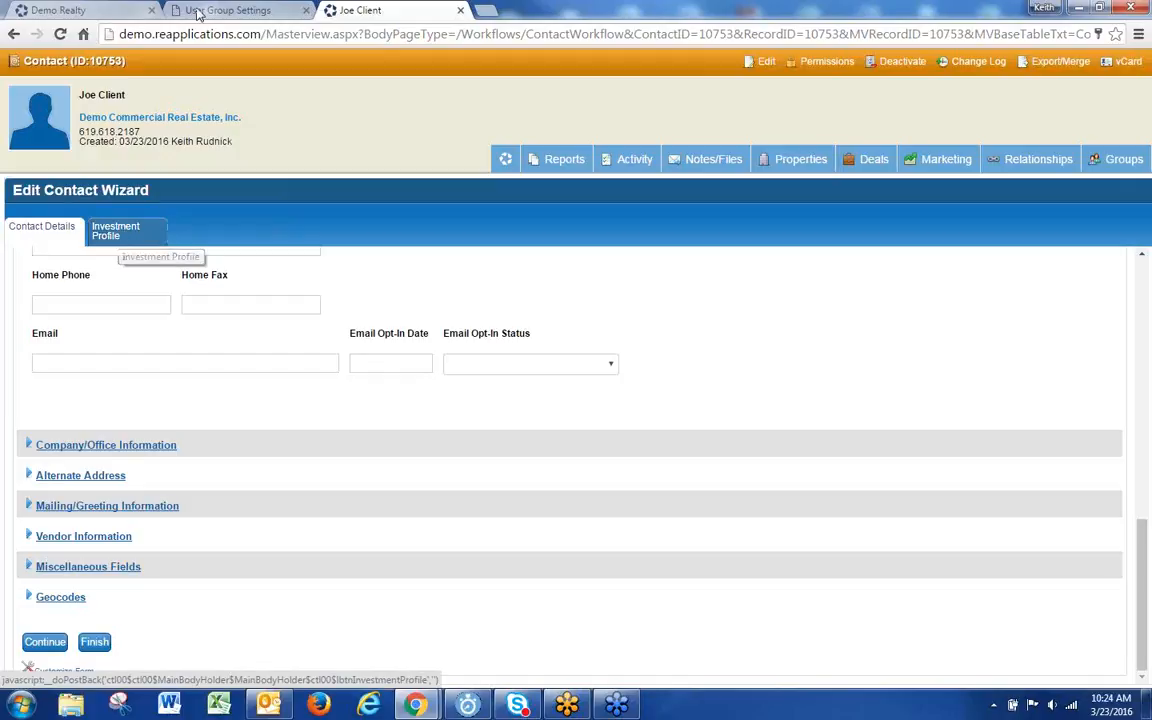
click(245, 12)
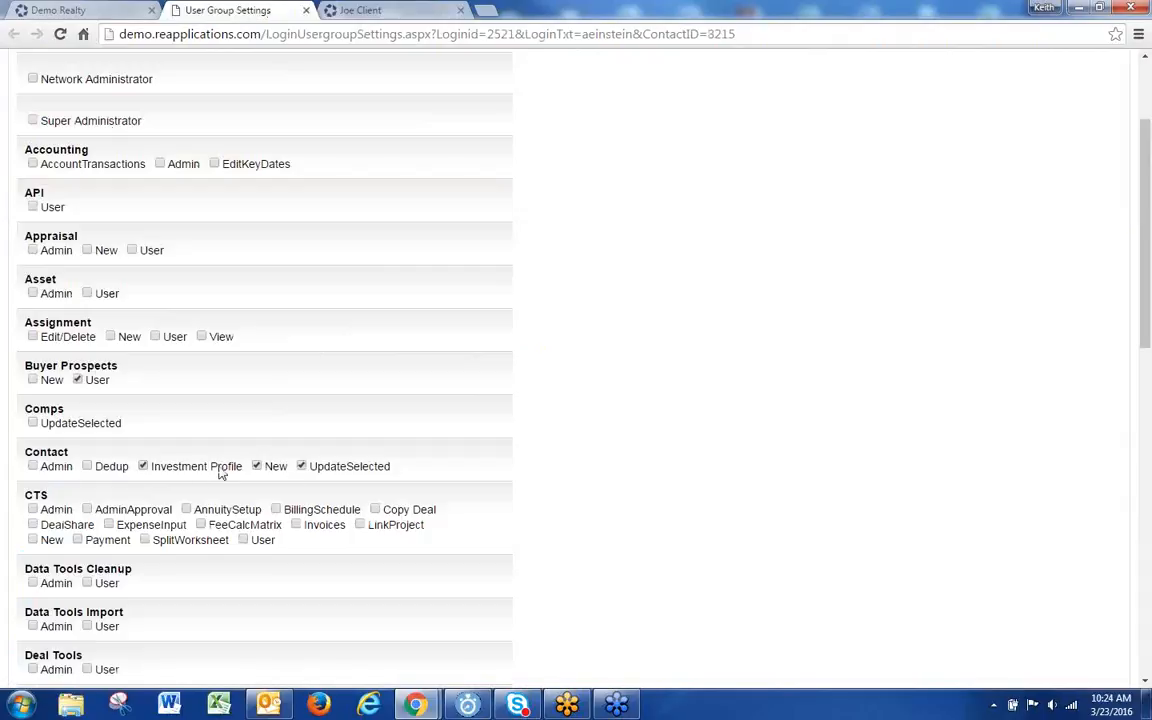
drag(247, 474, 155, 493)
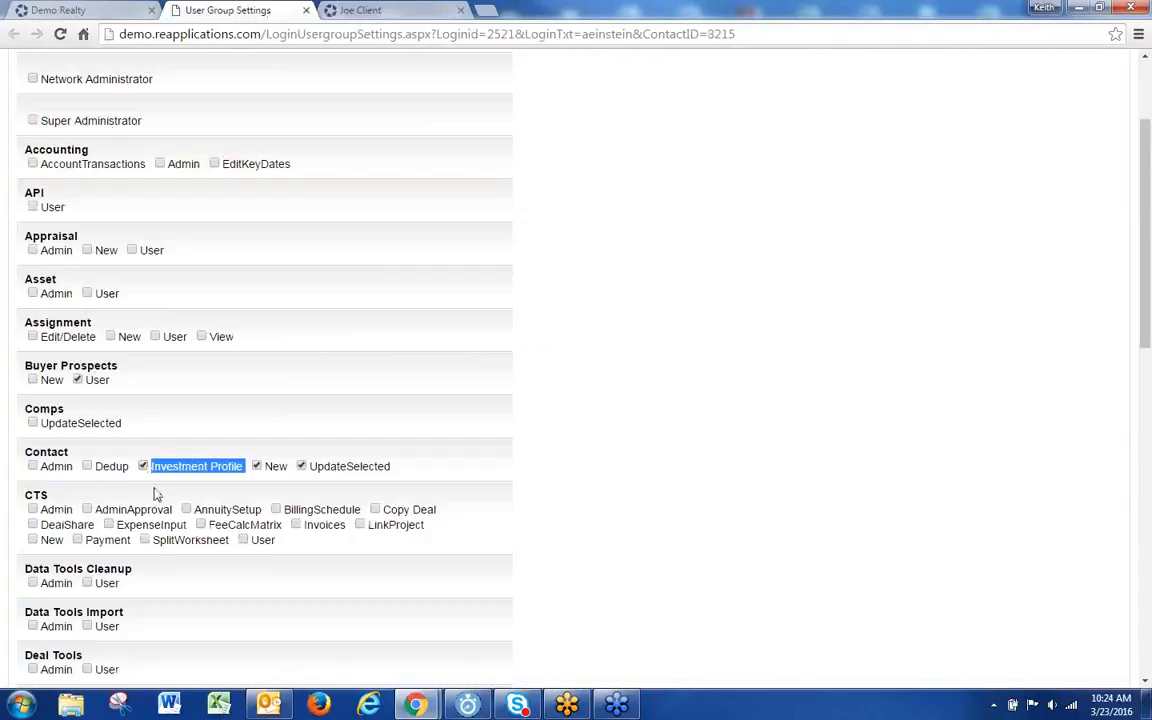
click(302, 12)
click(303, 12)
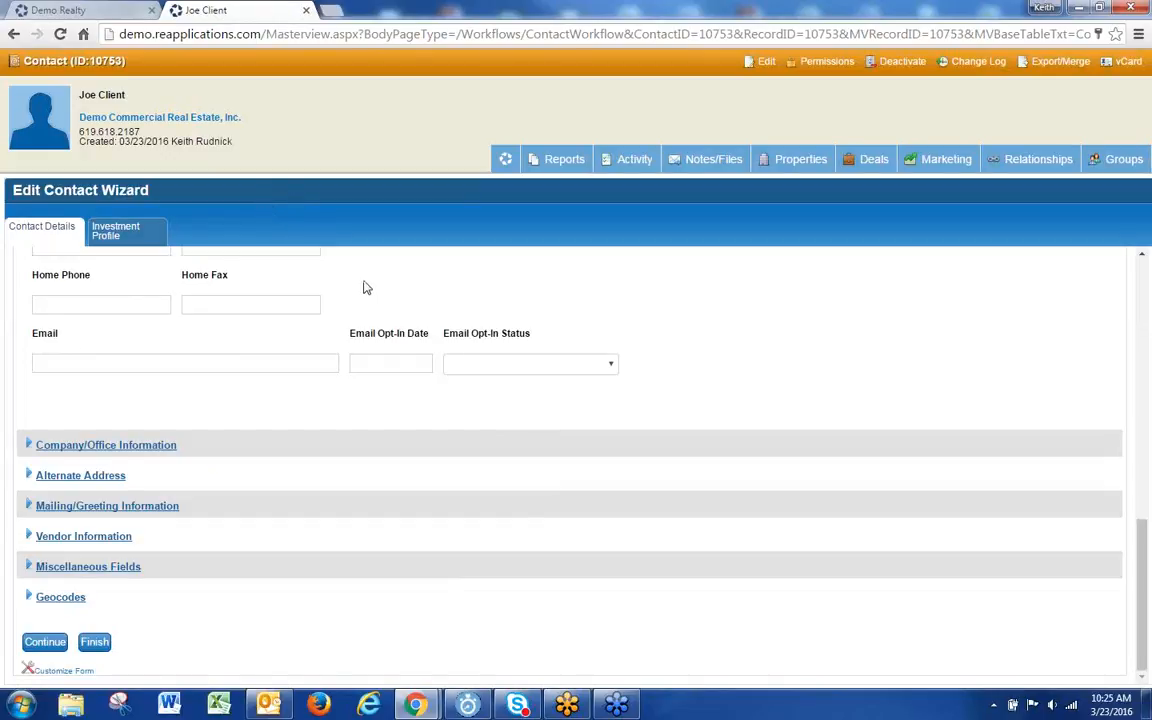
Step: Set Key Contact to Yes under Contact Settings, leaving Contact Type blank
scroll(362, 286, up, 3)
scroll(352, 294, up, 4)
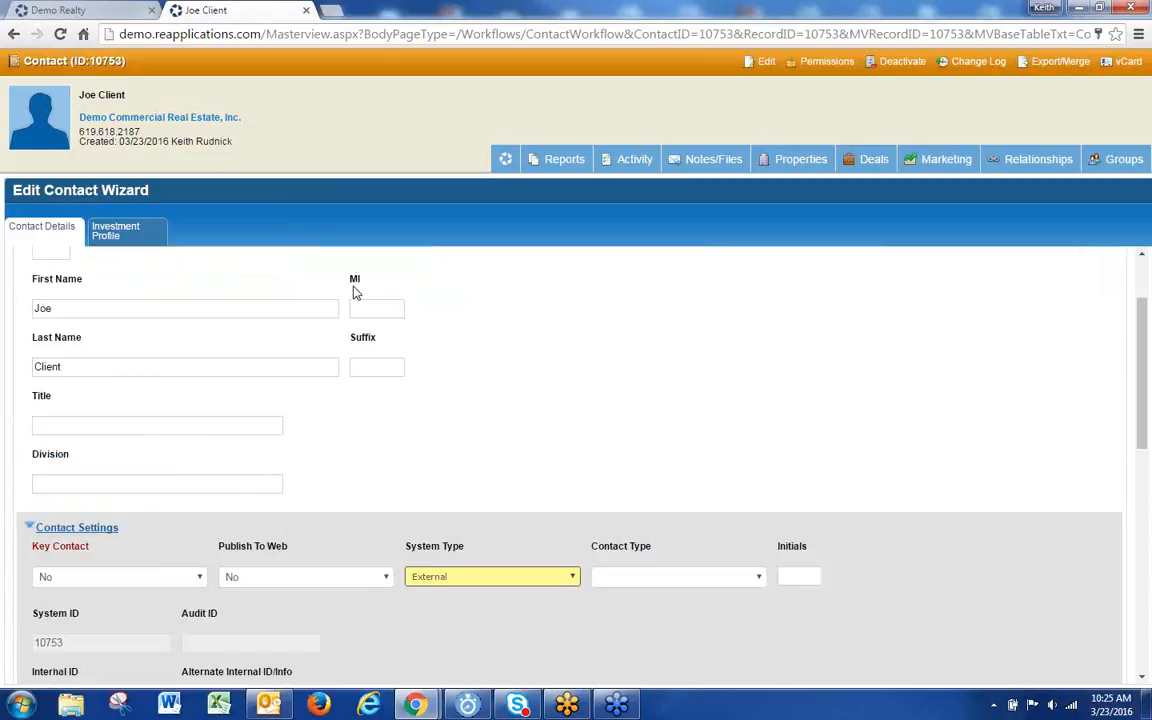
scroll(351, 296, up, 1)
scroll(352, 292, down, 3)
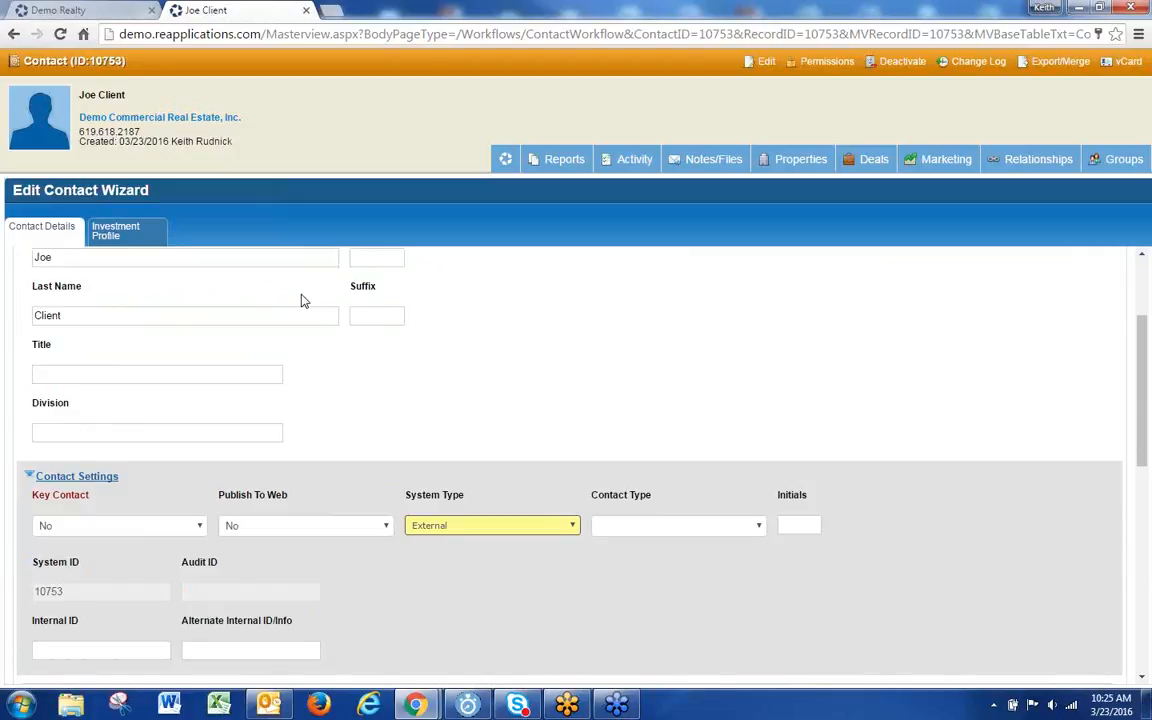
click(146, 531)
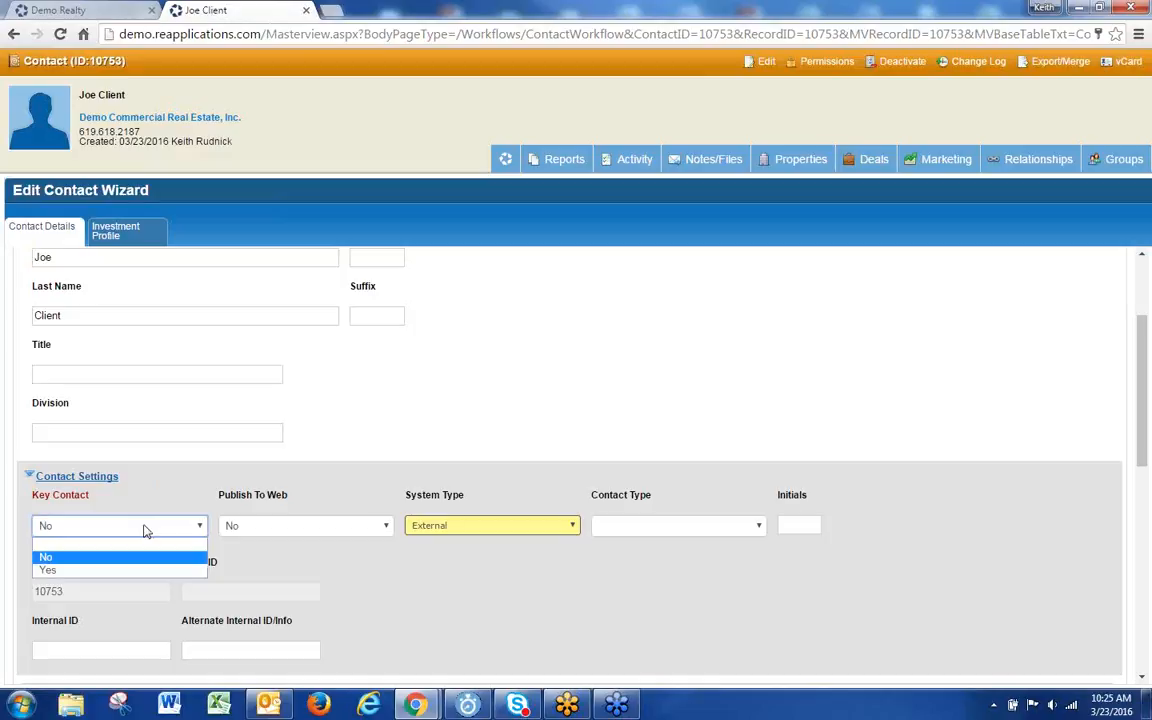
click(711, 530)
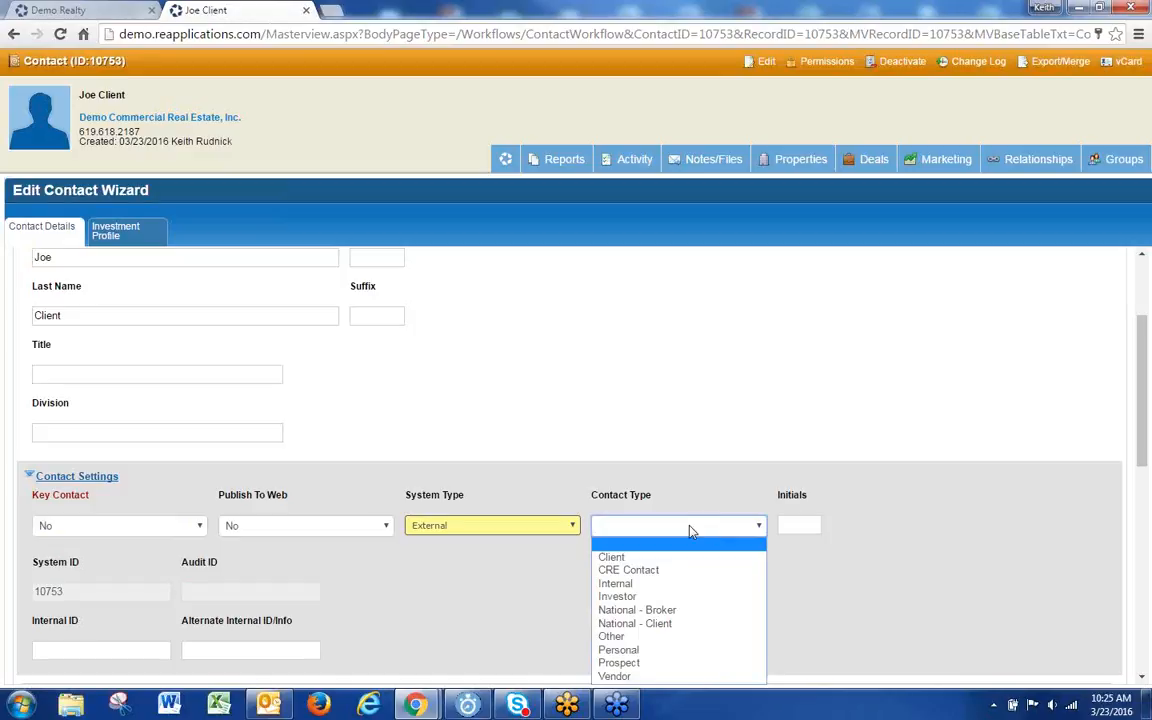
click(155, 527)
click(113, 569)
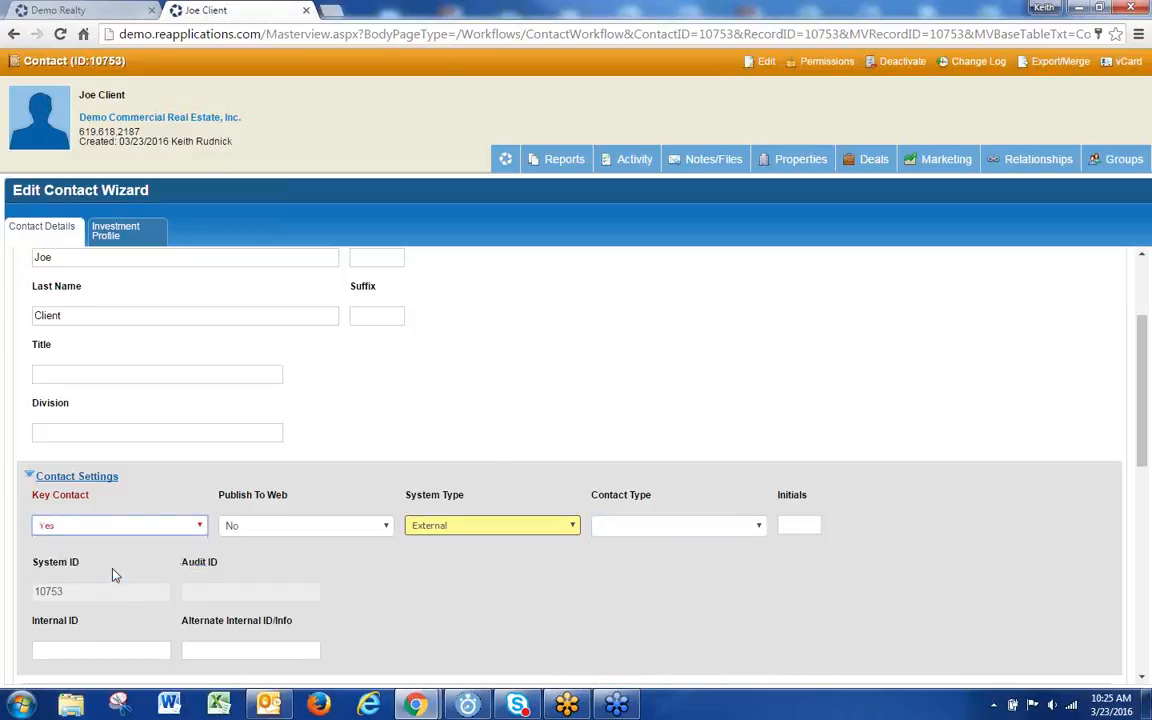
click(109, 11)
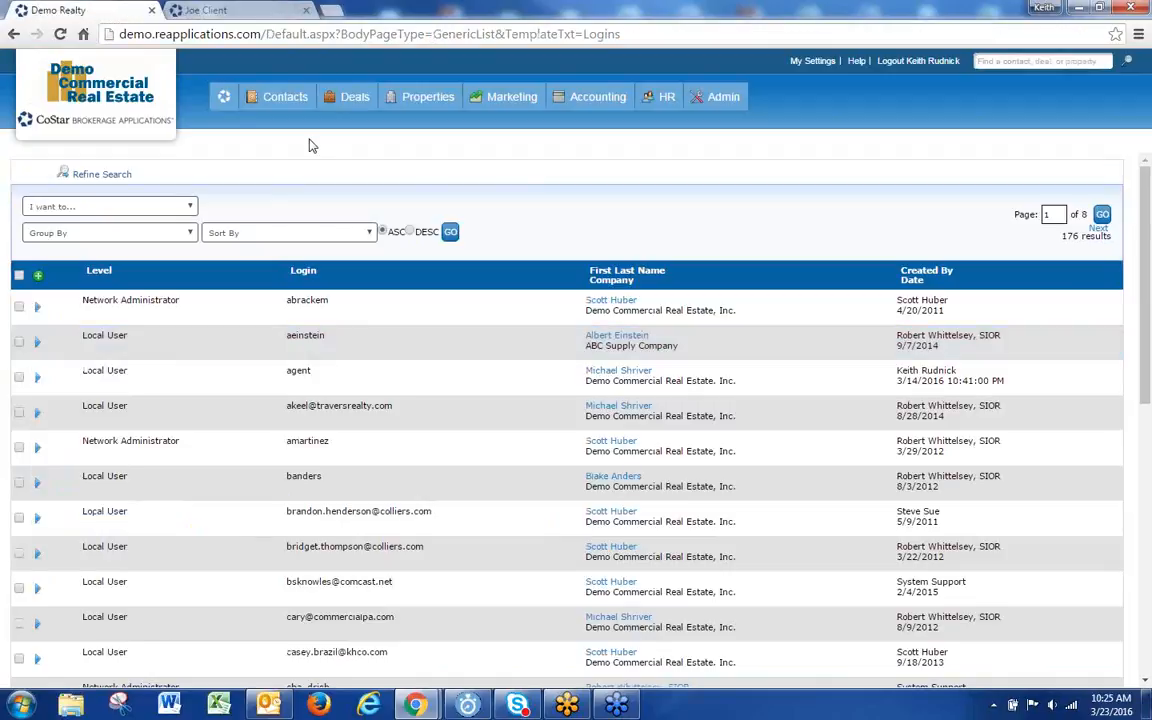
mouse_move(284, 98)
click(265, 149)
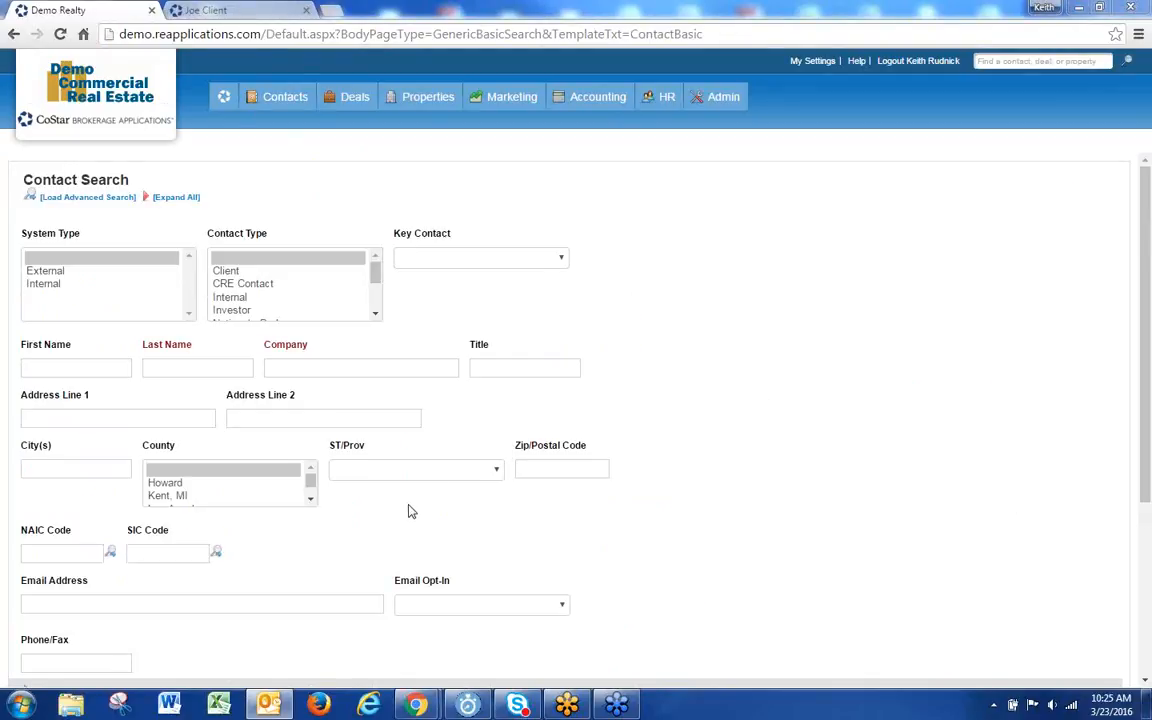
click(489, 262)
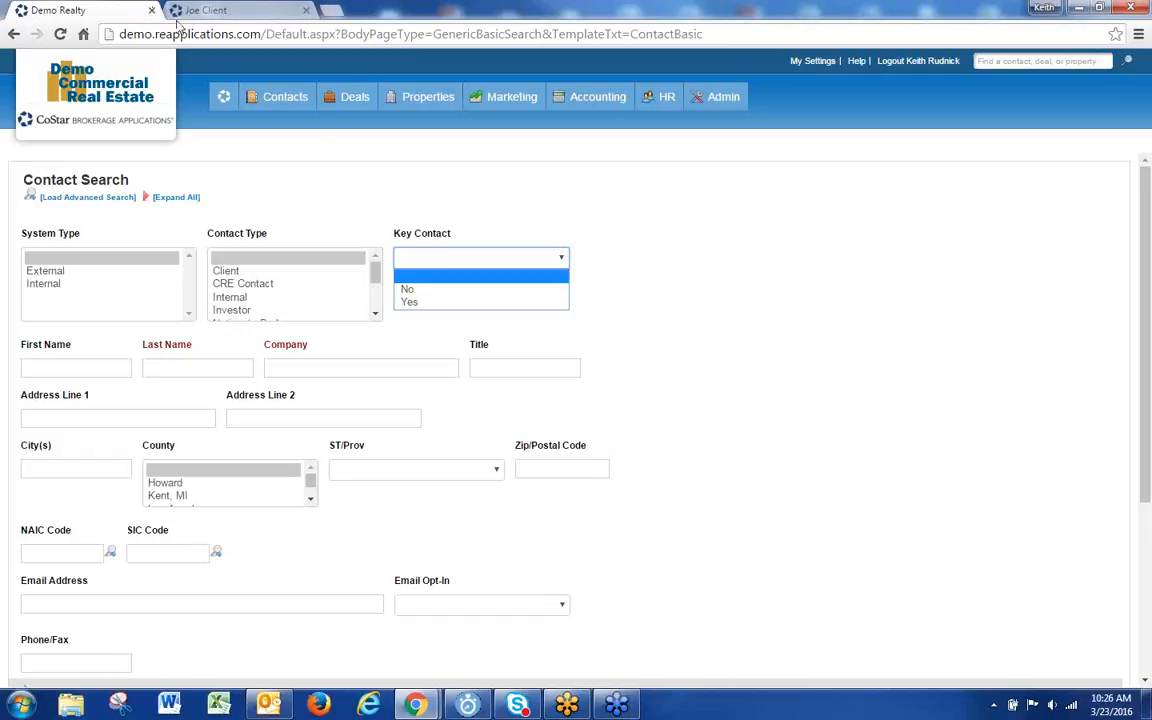
click(205, 11)
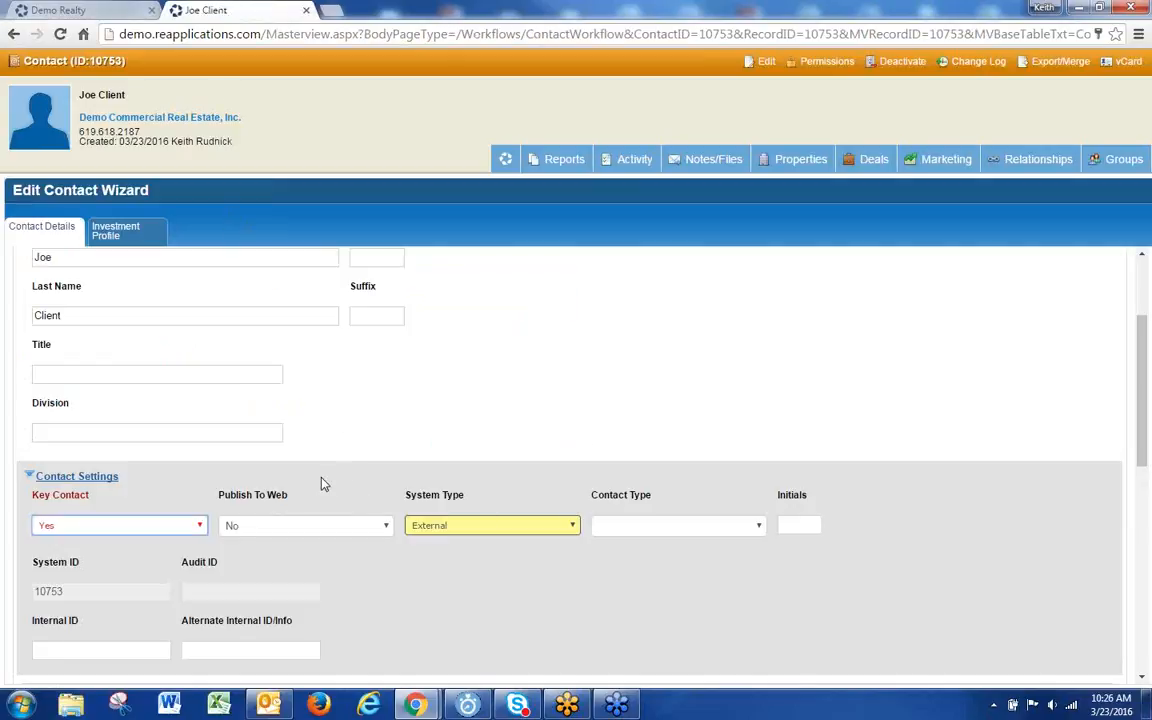
Step: Save the client contact's changes by finishing the Edit Contact Wizard
scroll(321, 484, down, 3)
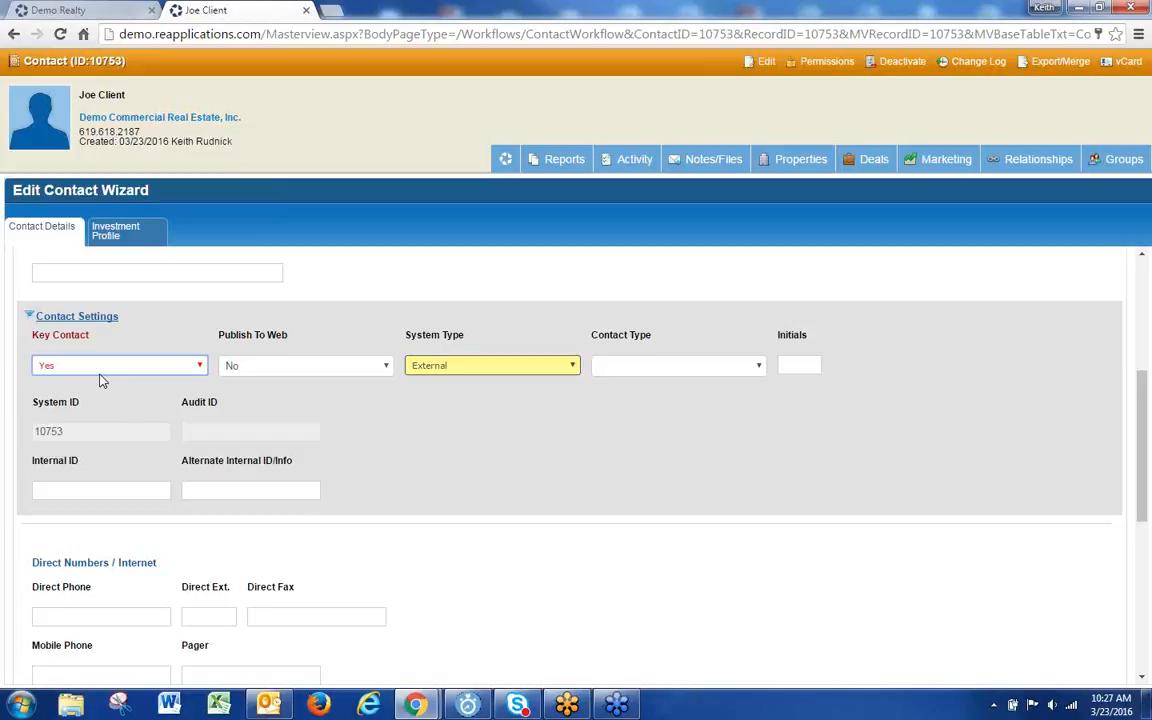
scroll(491, 532, down, 1)
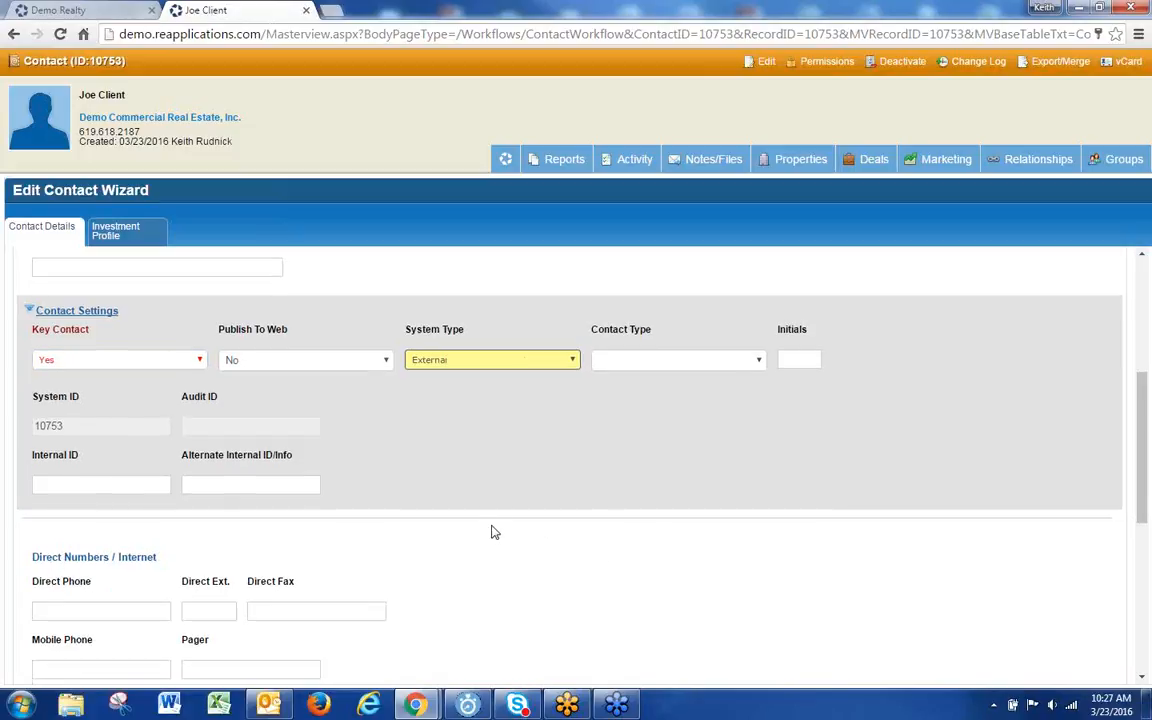
scroll(491, 532, down, 5)
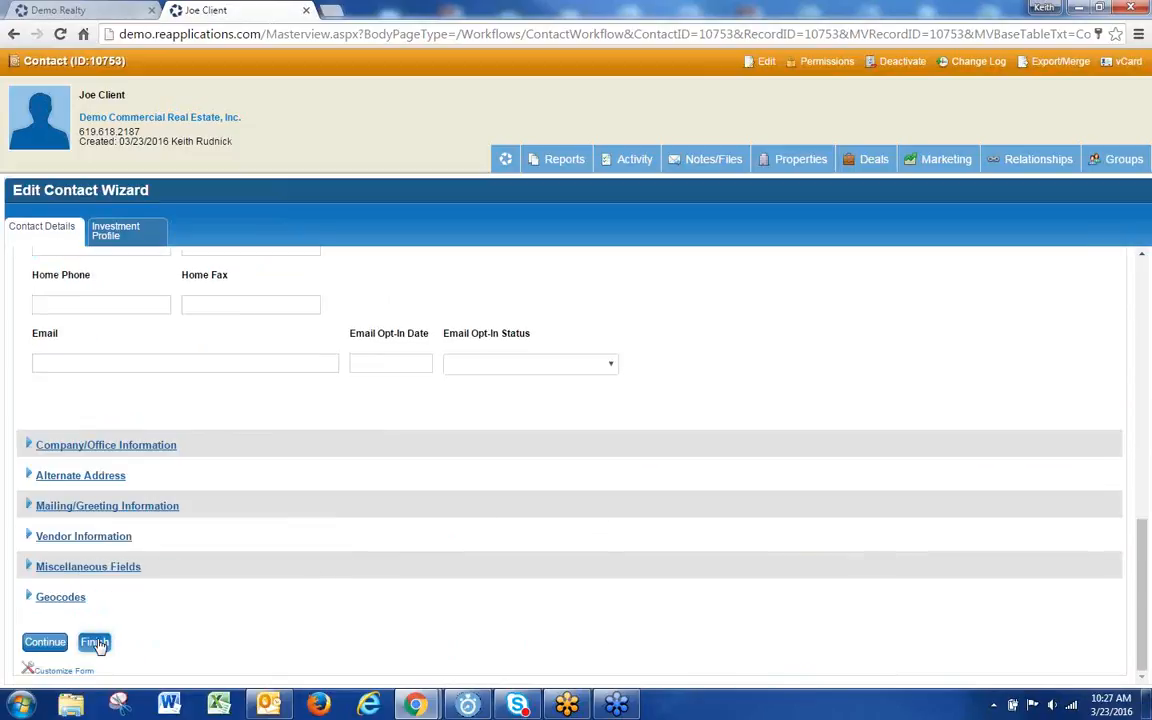
click(95, 643)
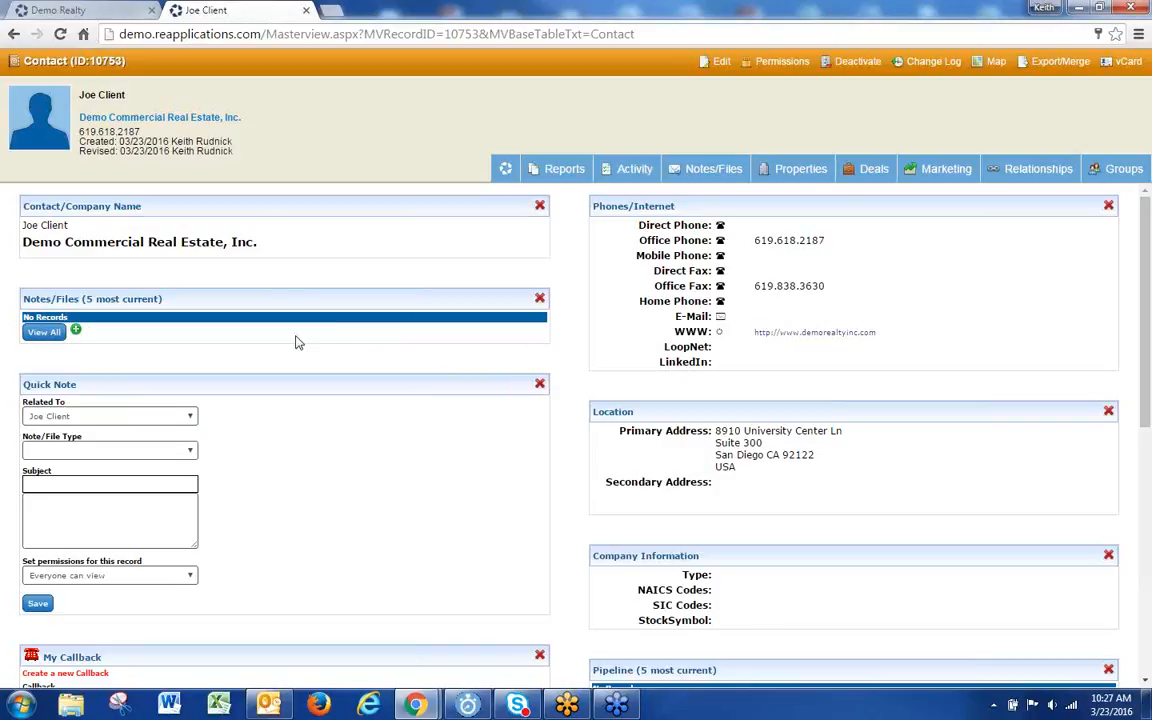
Step: Highlight the contact's Created and Revised date lines in the header, then clear the selection
drag(213, 141, 118, 129)
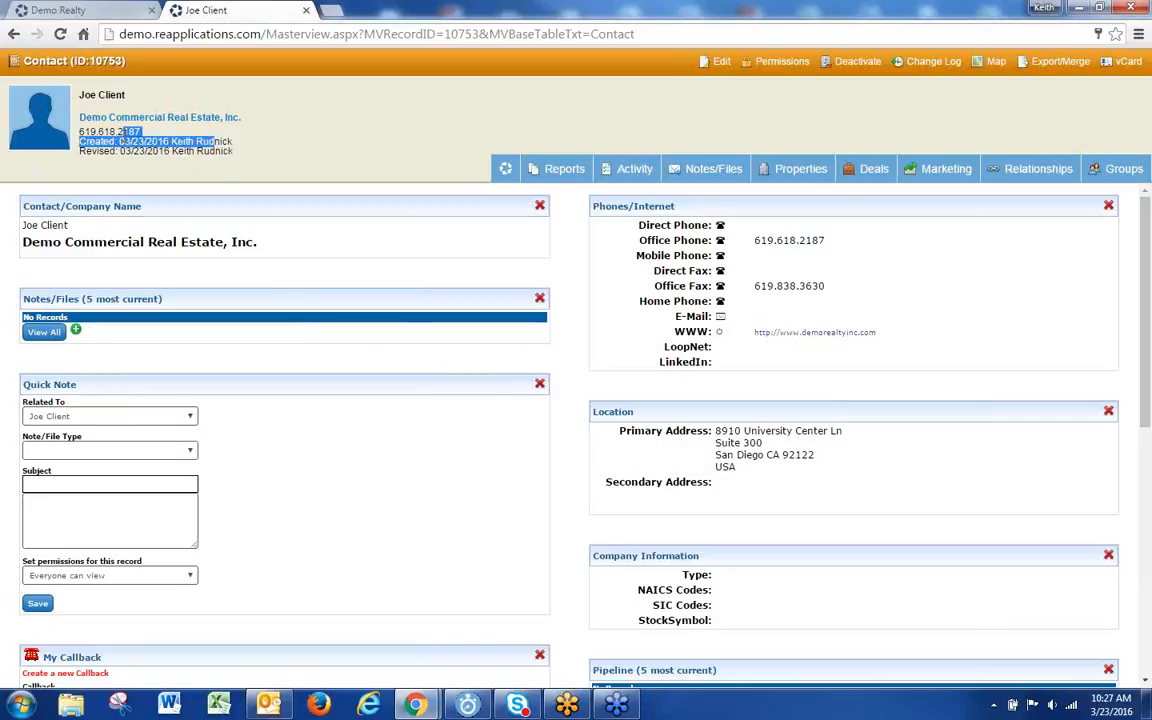
drag(232, 151, 98, 139)
click(178, 167)
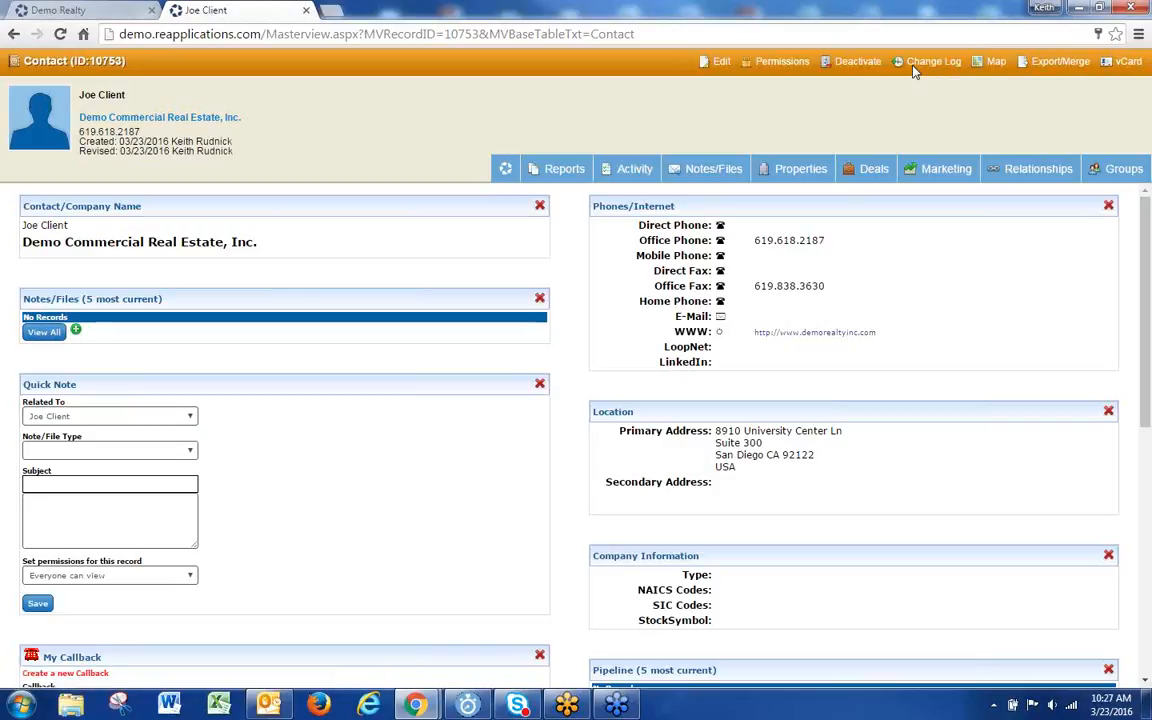
Step: In the contact's edit wizard, enter the contact's mobile phone number
click(721, 63)
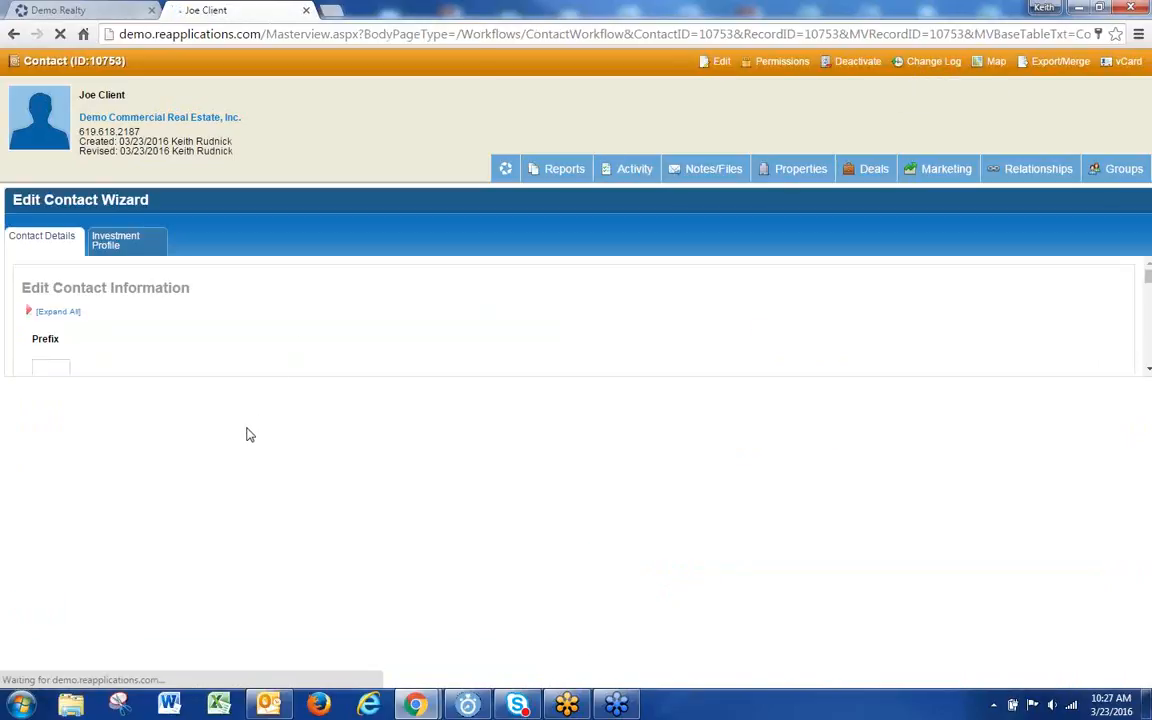
scroll(242, 429, down, 3)
click(67, 496)
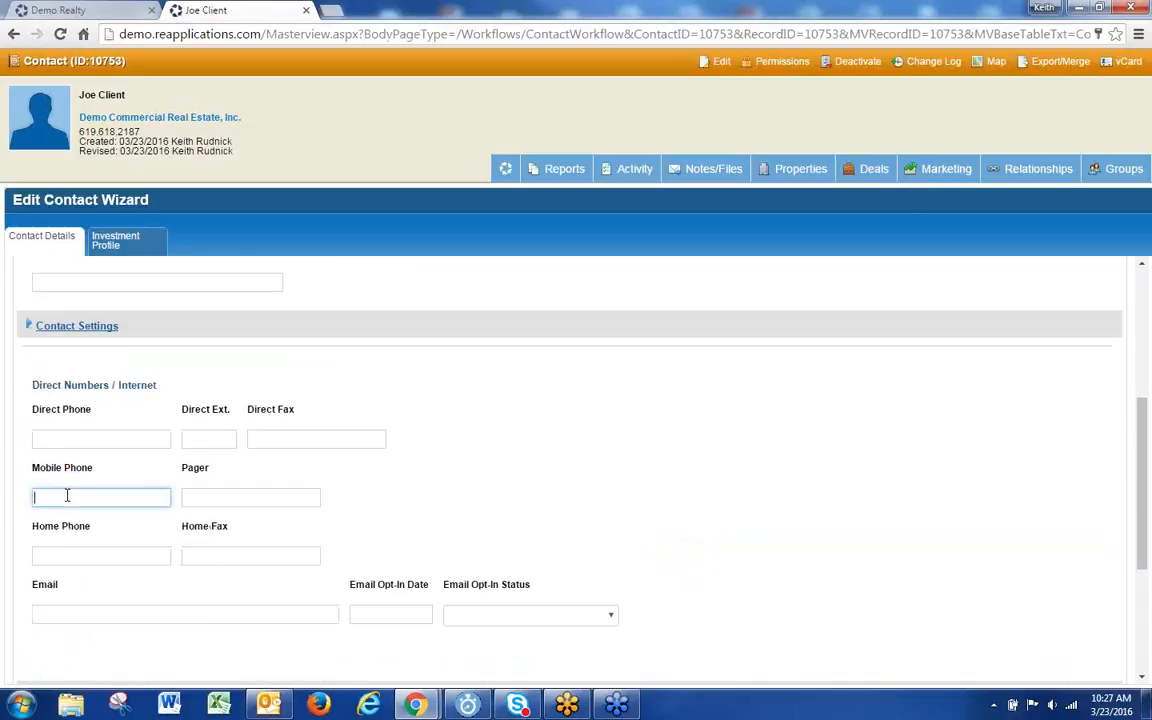
text(8585551212)
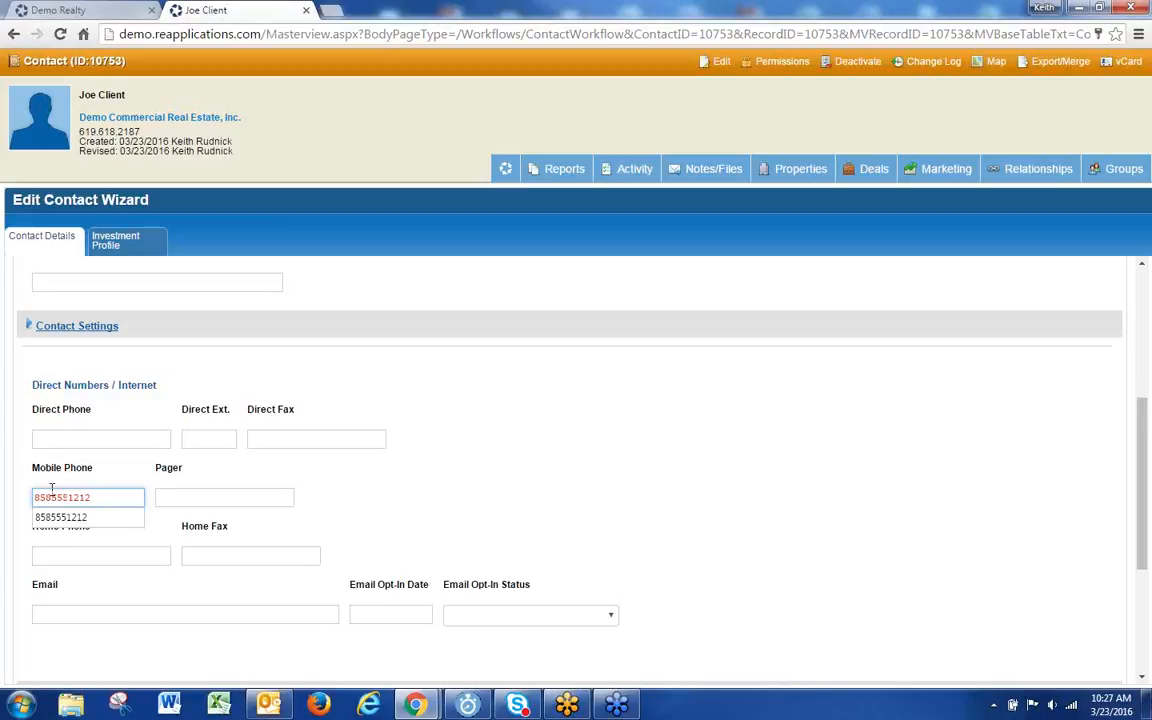
click(545, 468)
Step: Enter the contact's e-mail address and finish the wizard to save it
scroll(540, 489, down, 1)
scroll(540, 489, down, 3)
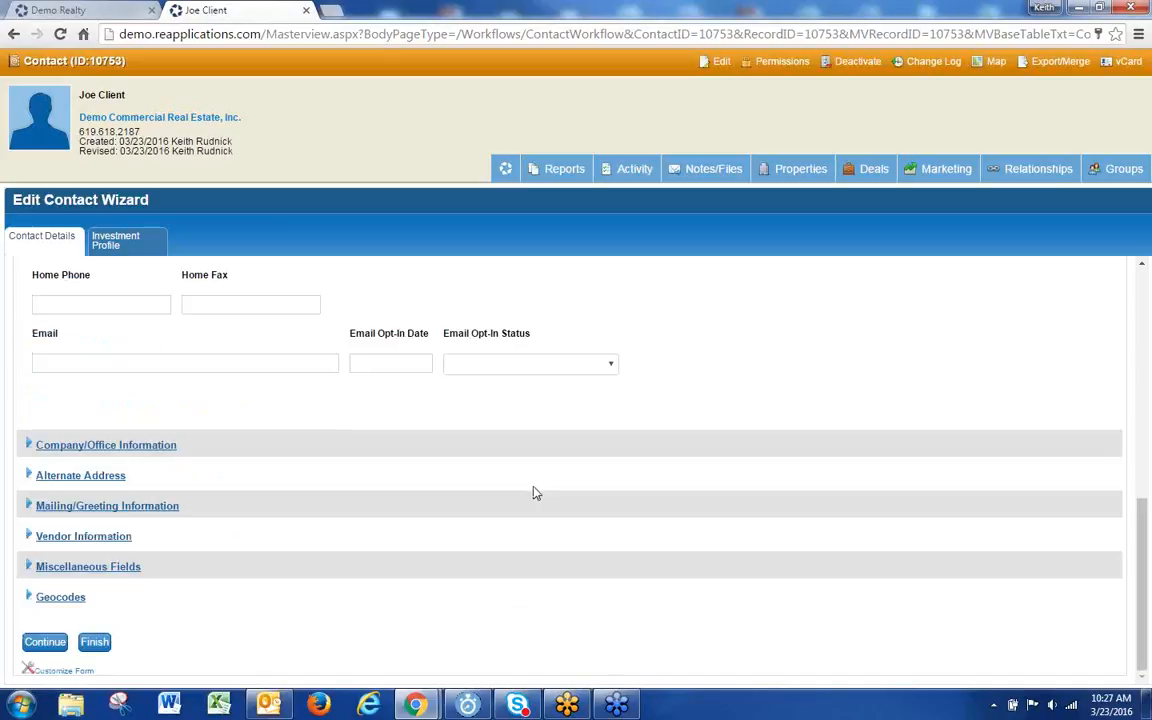
click(95, 364)
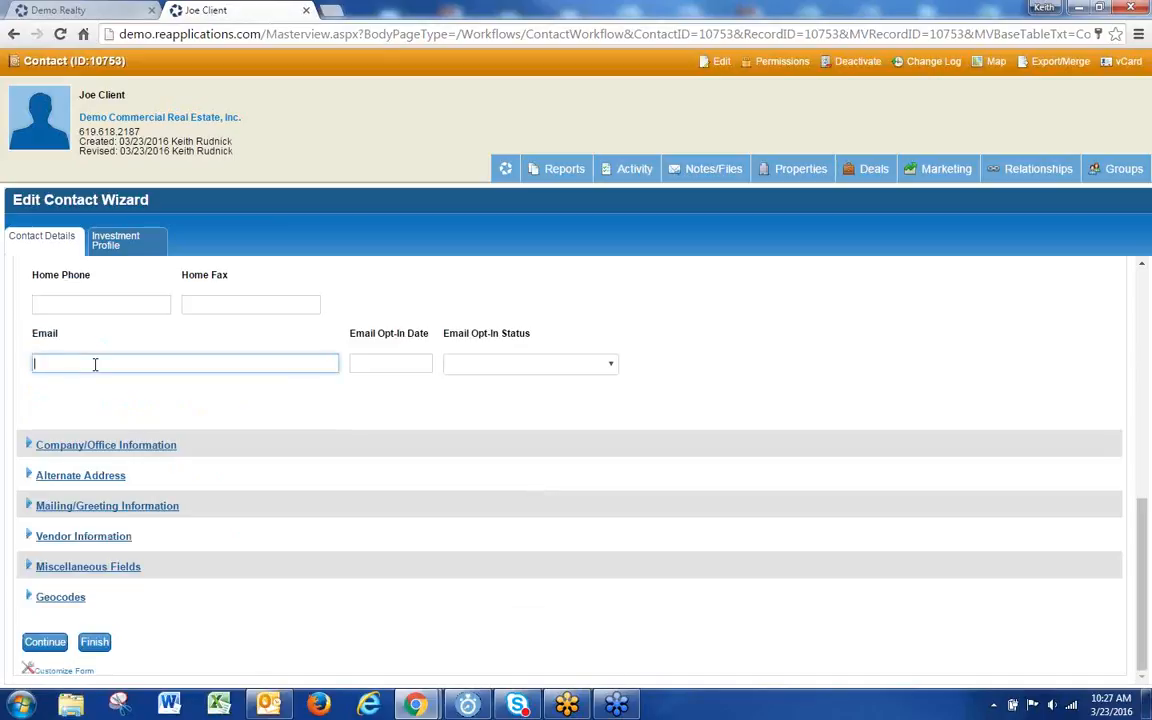
text(jcli)
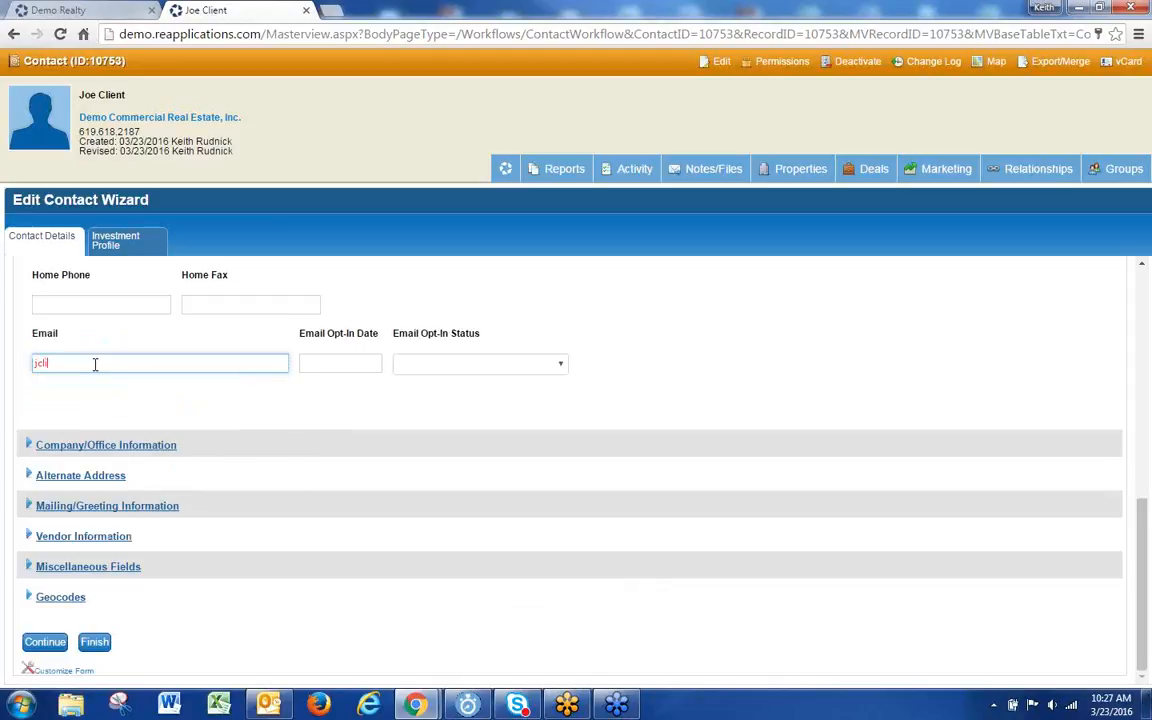
text(ent@demo.com)
click(96, 644)
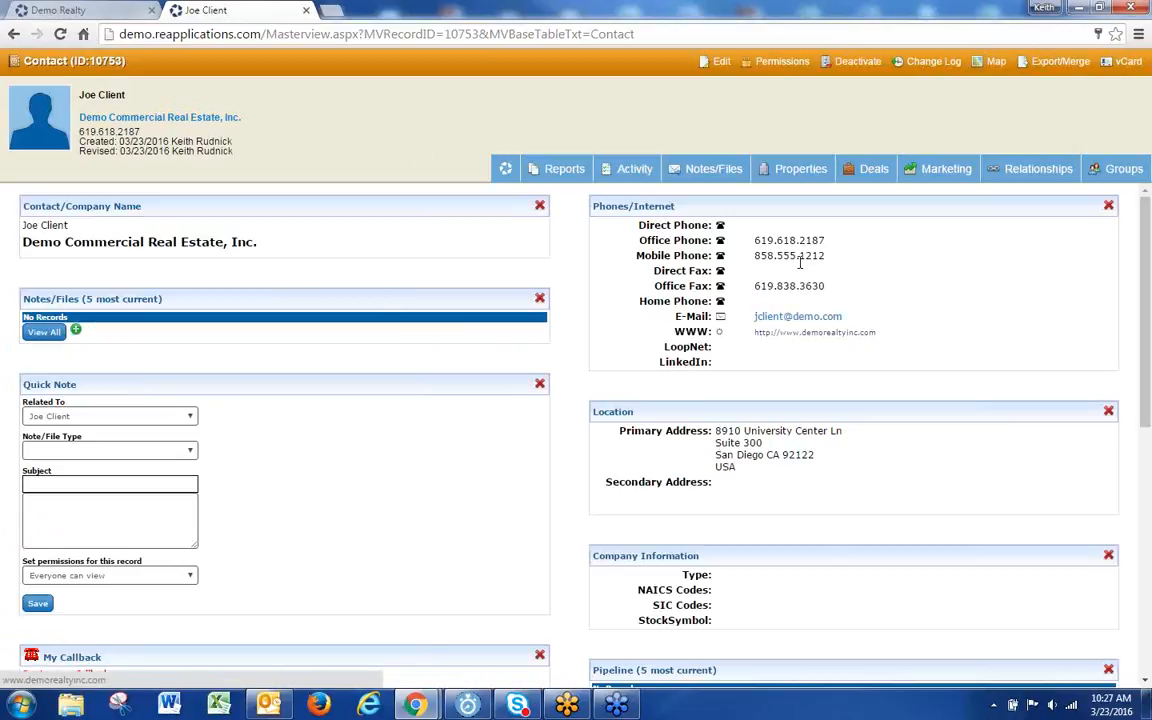
Step: Open the contact's Change Log from the orange header bar
click(935, 65)
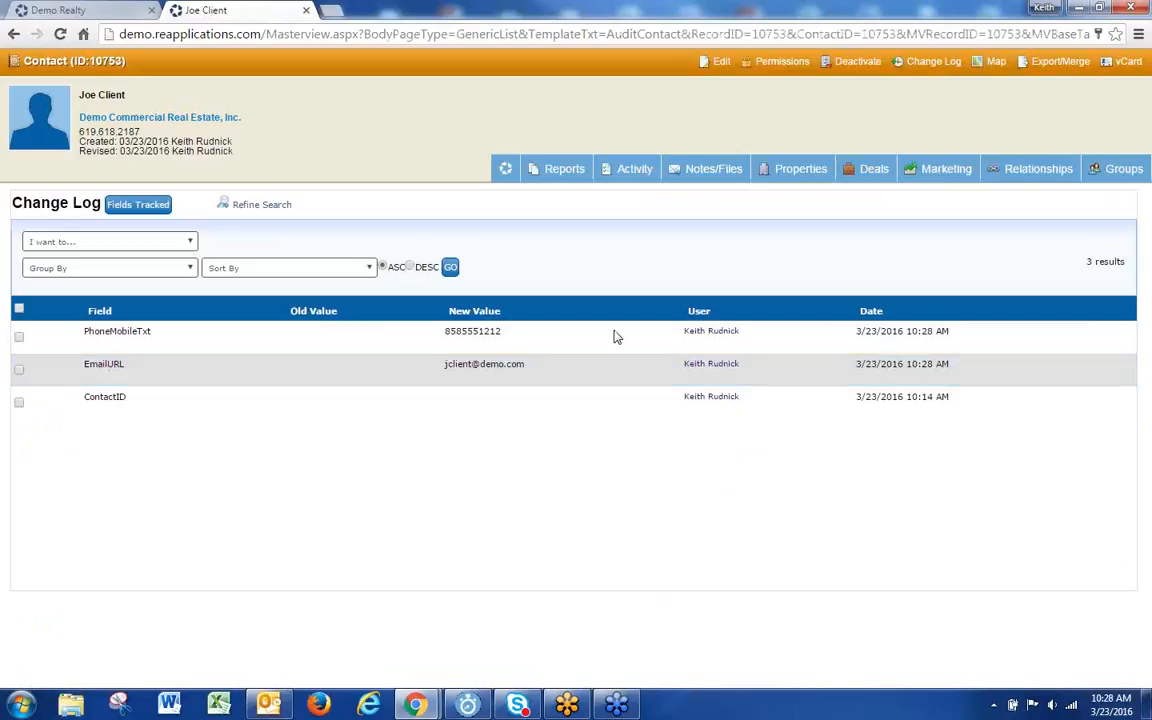
Step: Highlight the new e-mail and mobile phone entries in the log, then return to the contact dashboard
drag(525, 367, 451, 369)
drag(740, 366, 684, 366)
drag(949, 366, 836, 372)
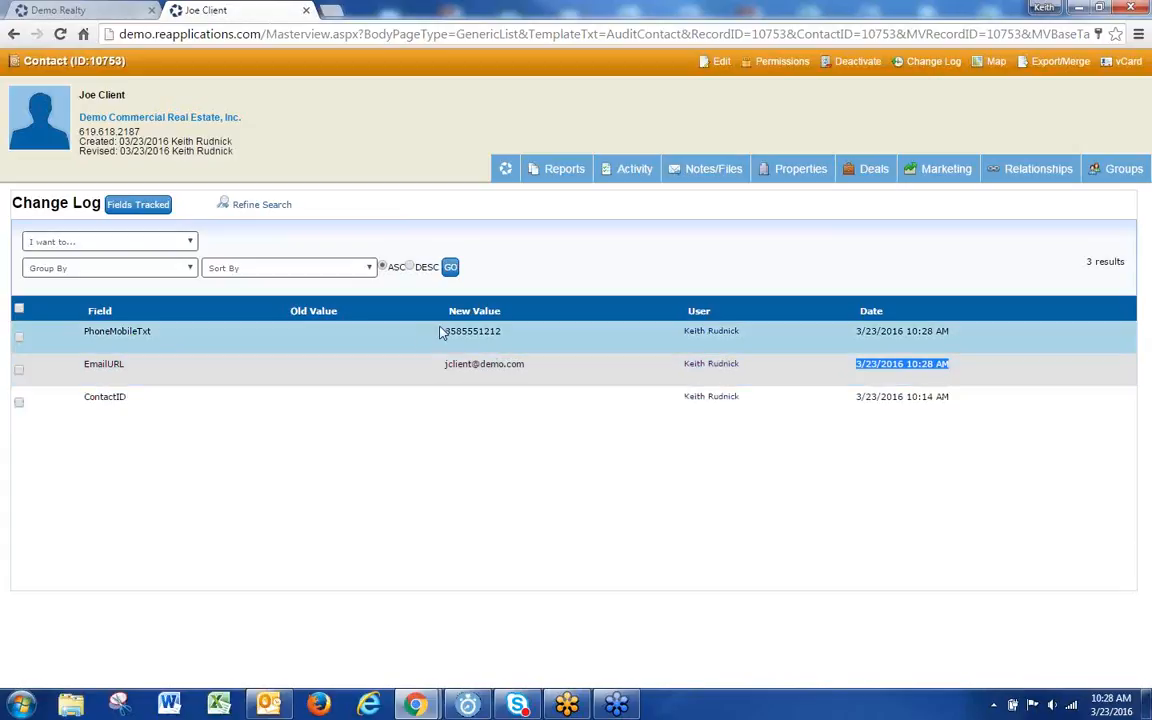
drag(514, 347, 422, 345)
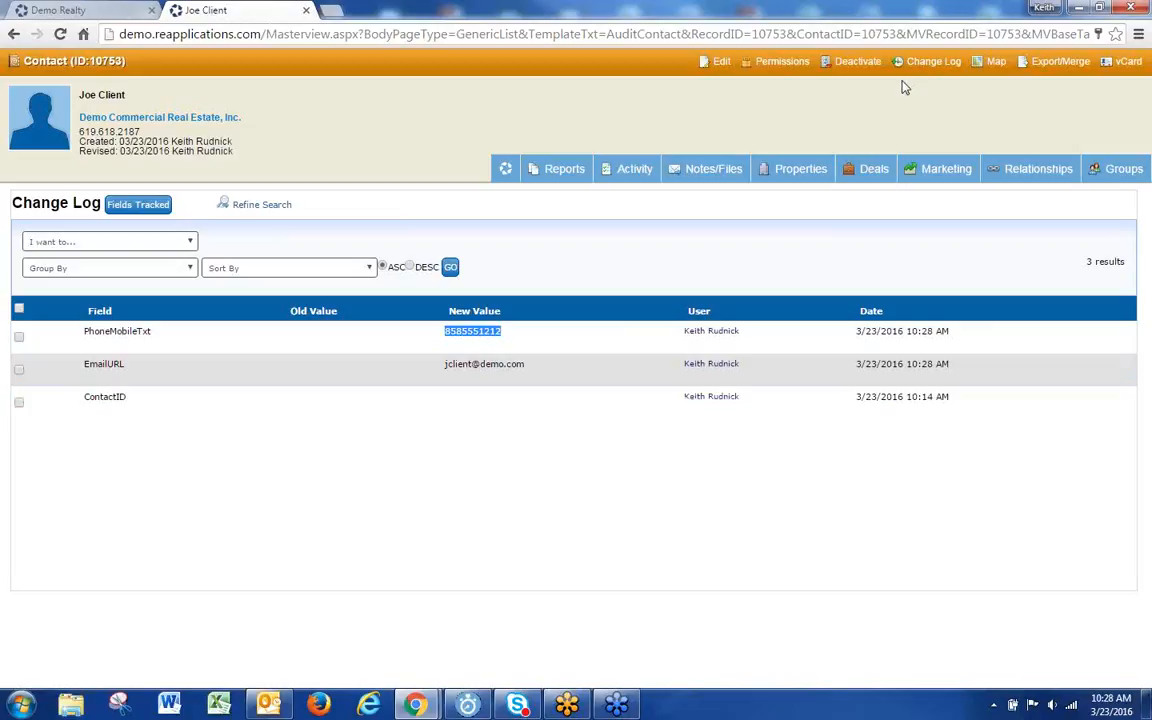
click(928, 64)
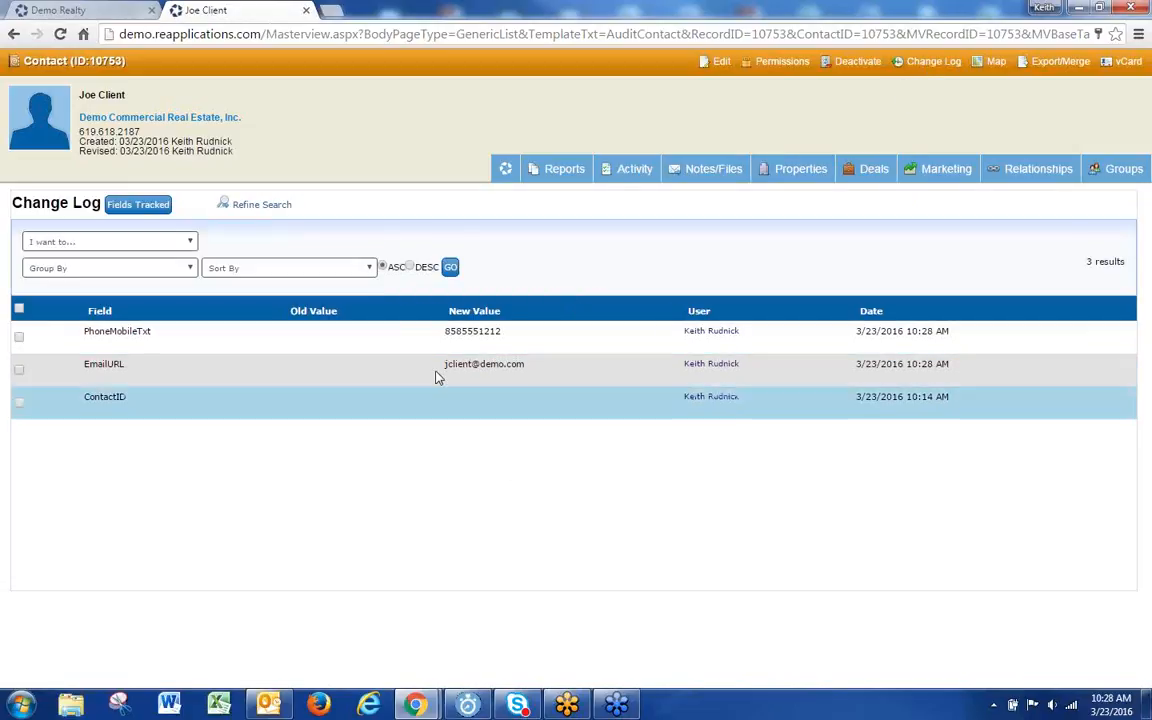
click(504, 170)
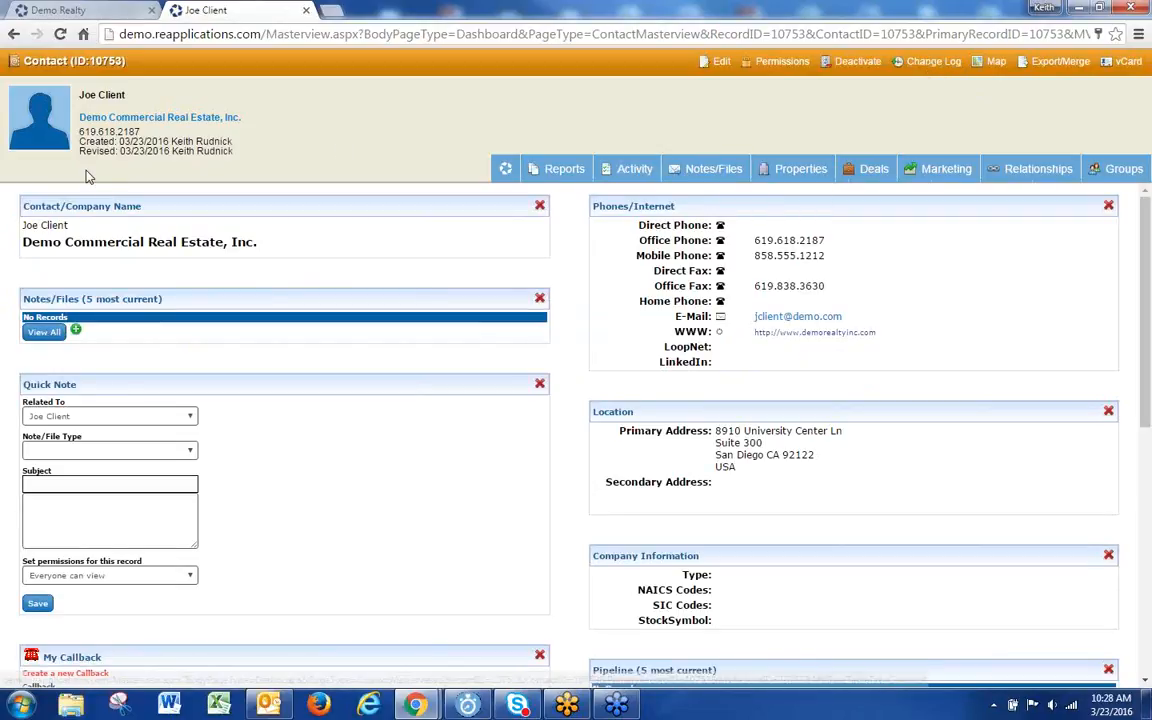
Step: Highlight the record's revised date, then close the Company Information and Pipeline panels
drag(218, 152, 108, 172)
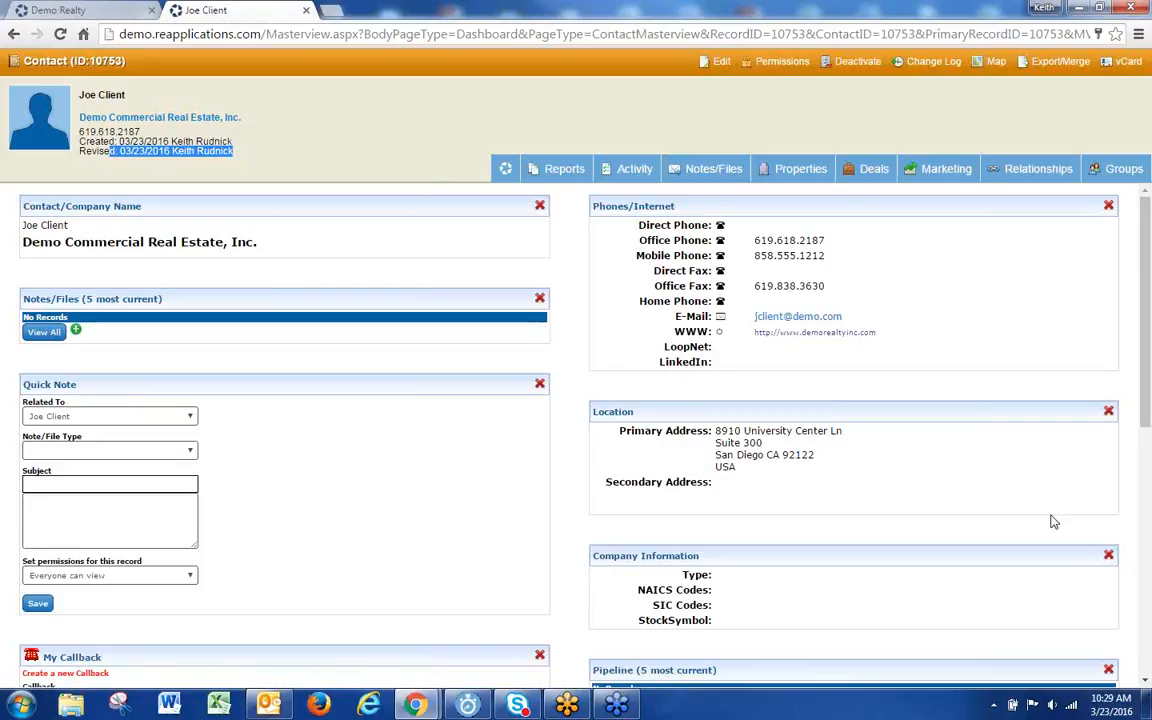
click(1109, 555)
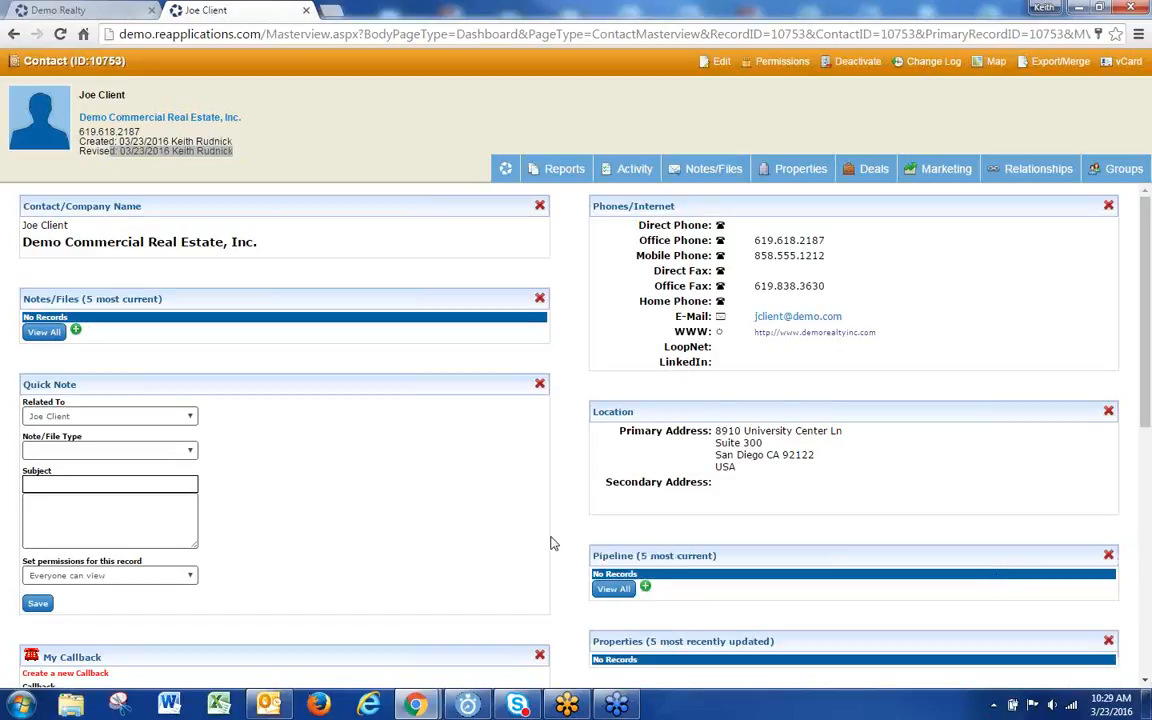
click(1108, 555)
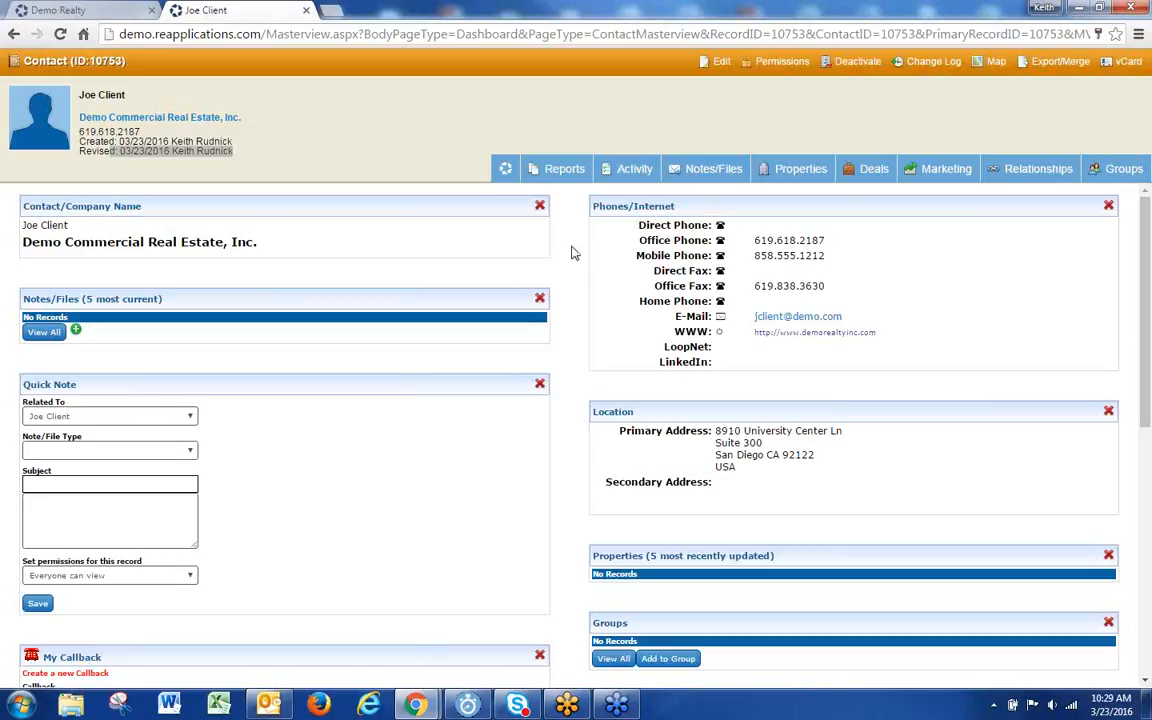
Step: In the contact's edit wizard, set System Type under Contact Settings to Internal
click(719, 62)
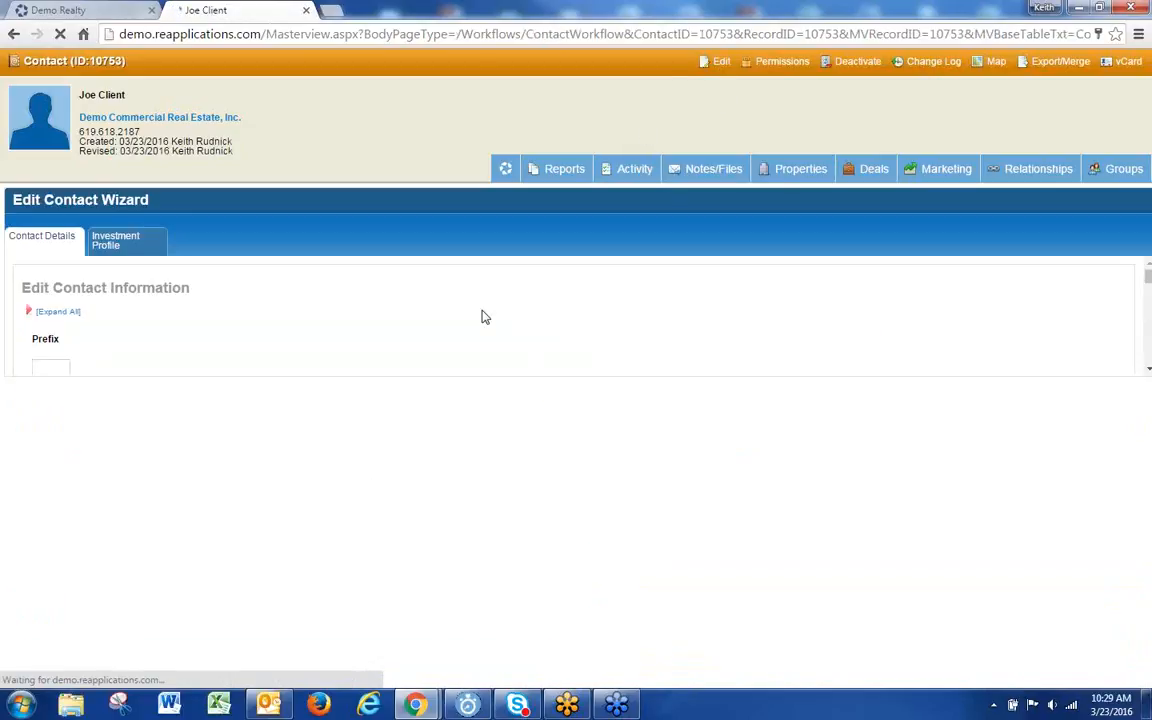
scroll(367, 482, down, 1)
scroll(367, 482, down, 3)
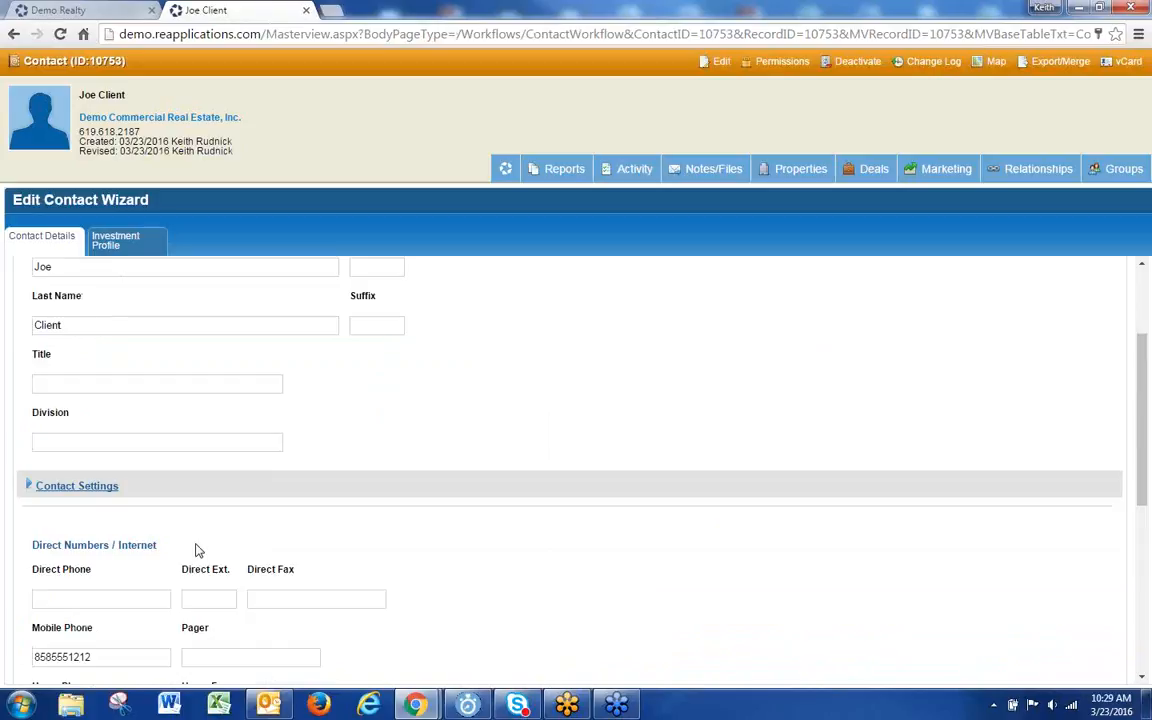
click(85, 486)
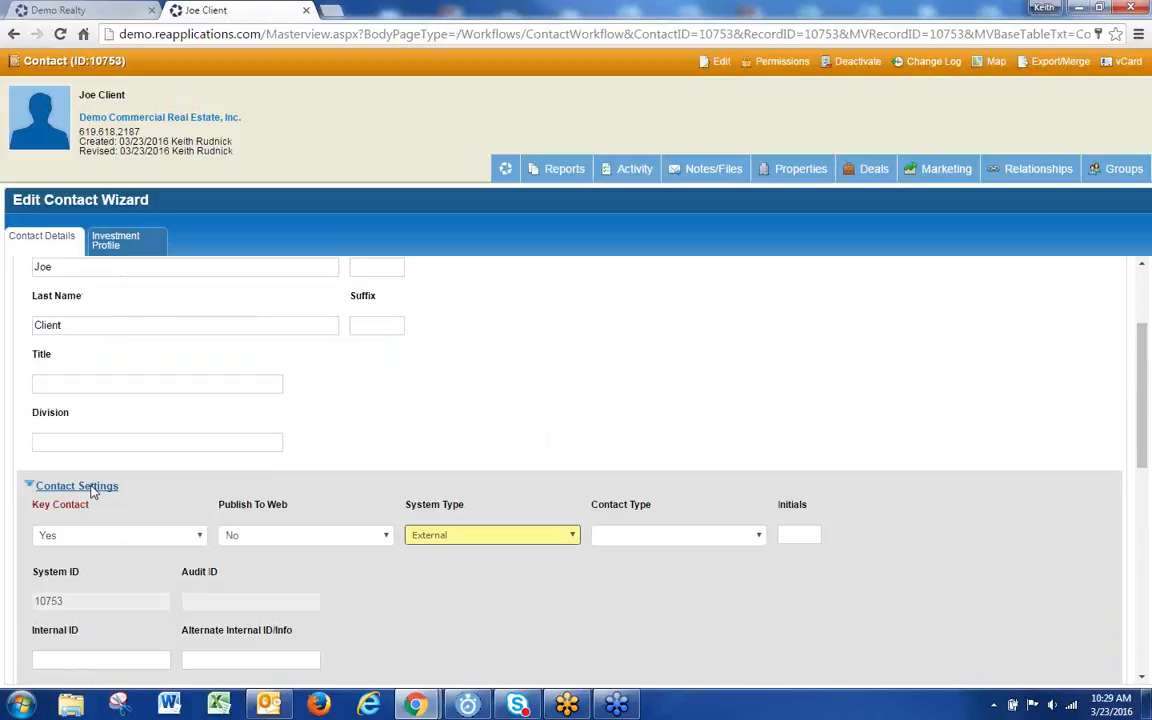
click(465, 537)
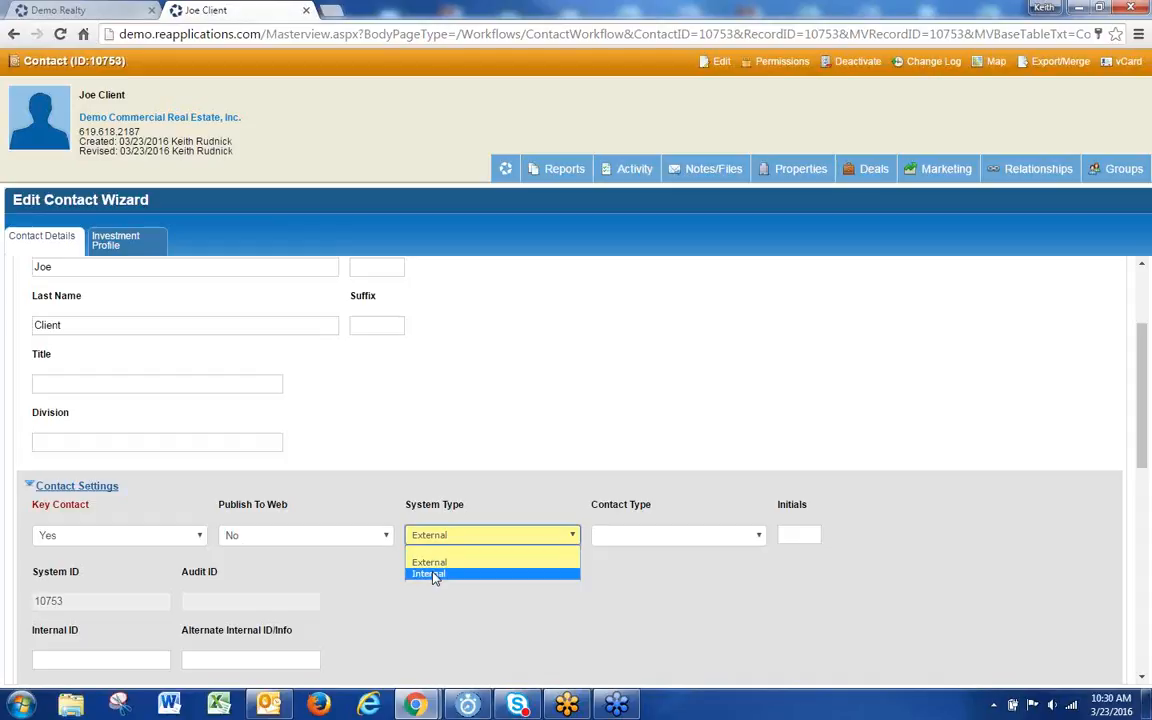
click(433, 576)
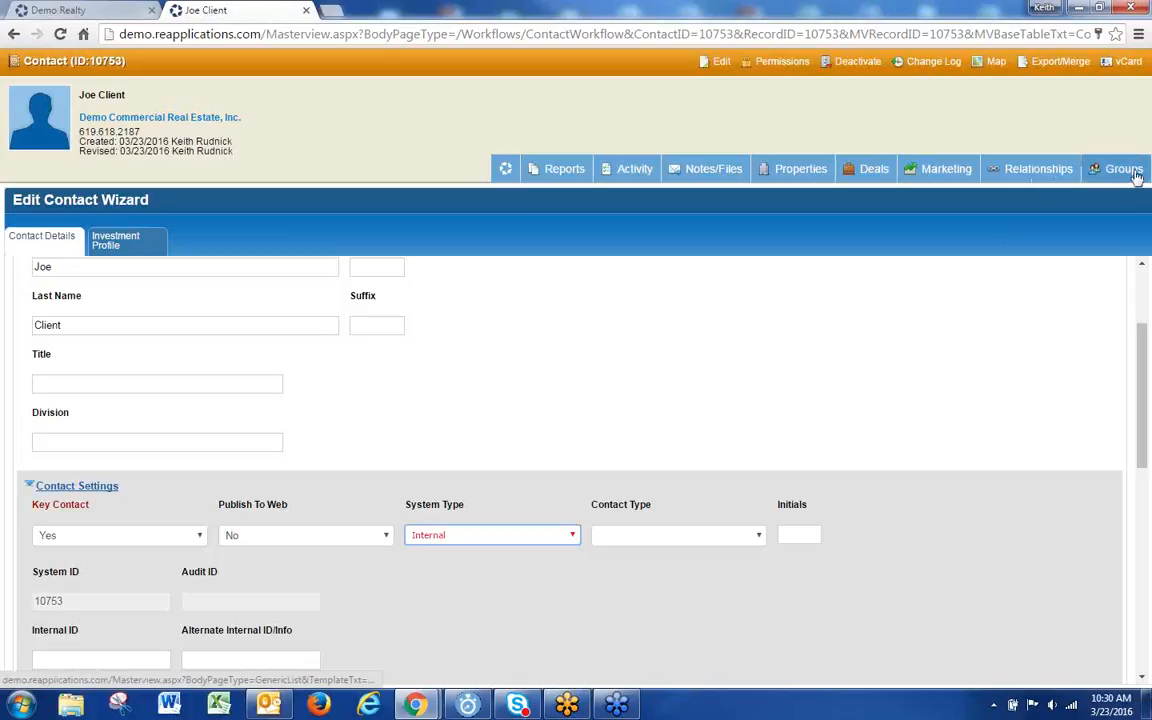
click(397, 586)
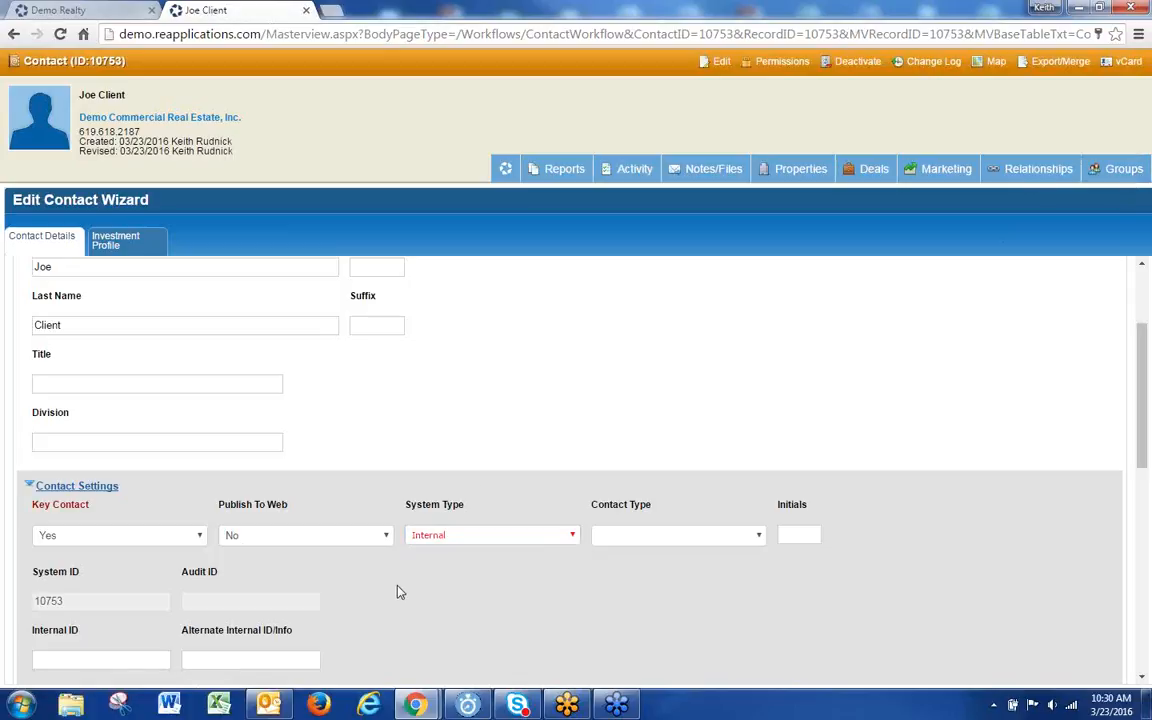
scroll(397, 590, down, 4)
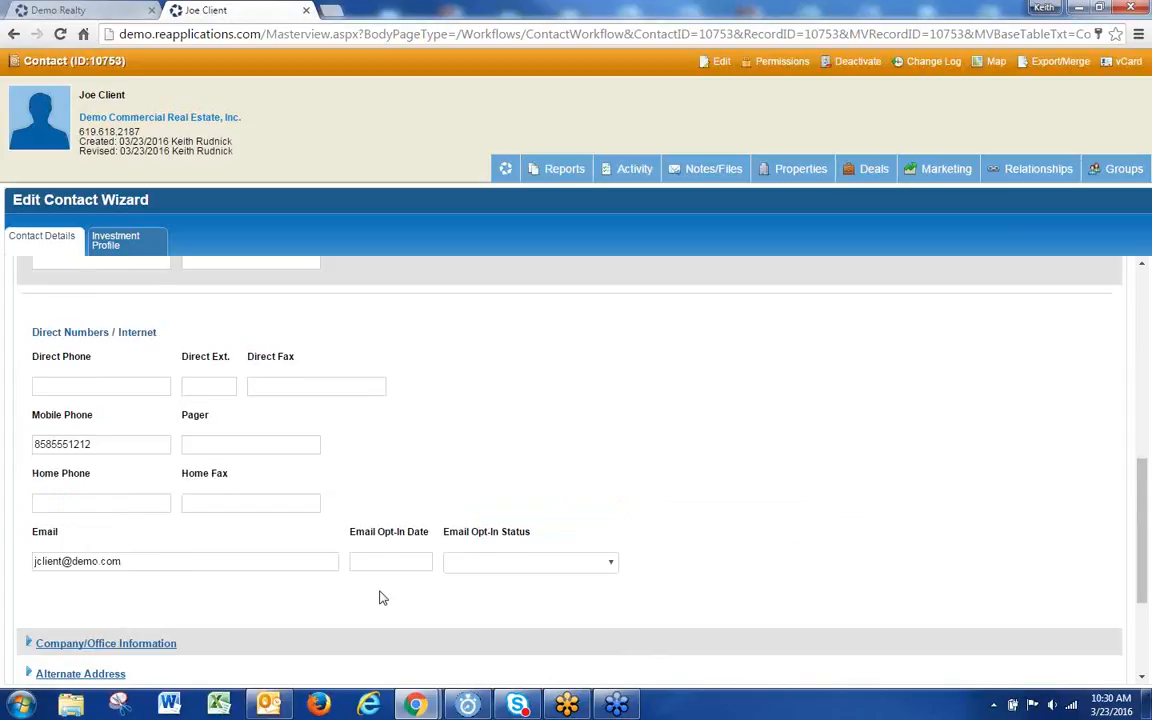
scroll(763, 431, up, 6)
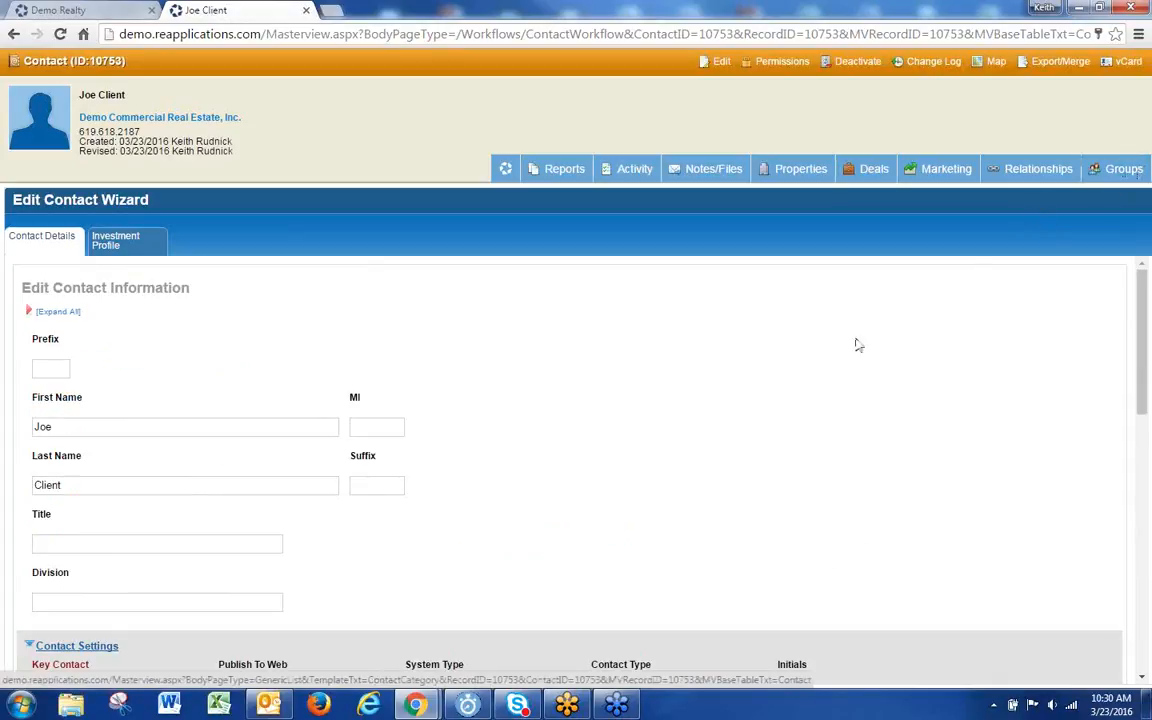
scroll(758, 392, down, 3)
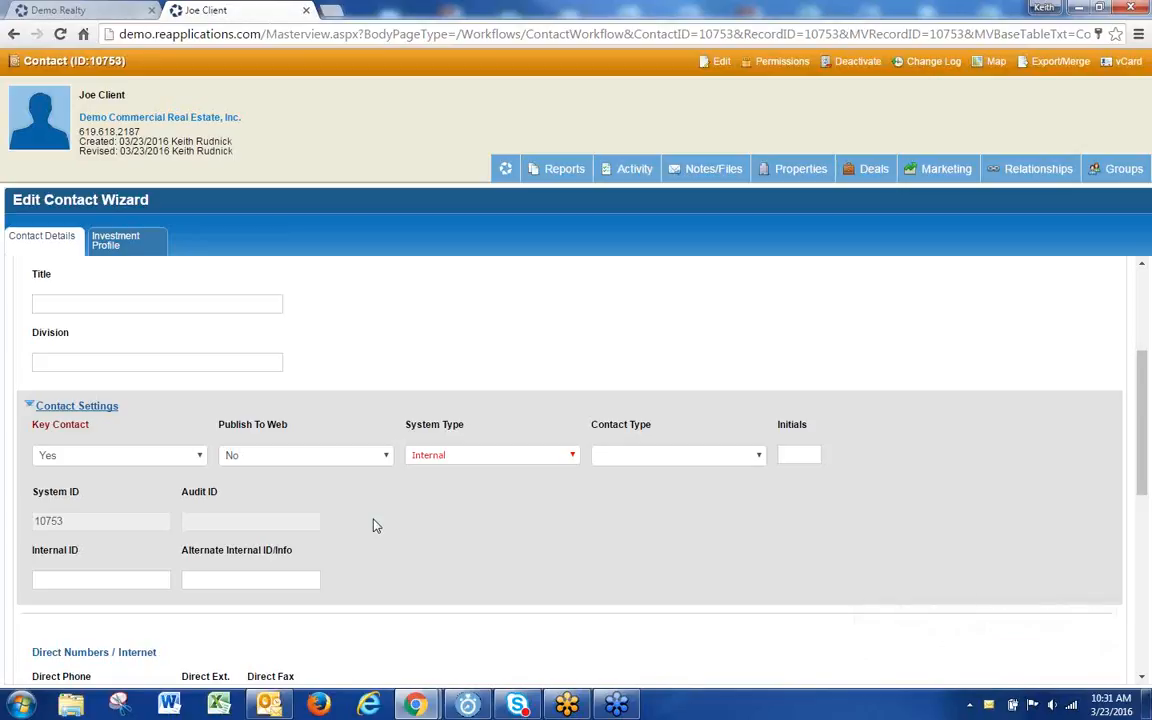
Step: Set Publish To Web to Yes, then back to No
click(314, 461)
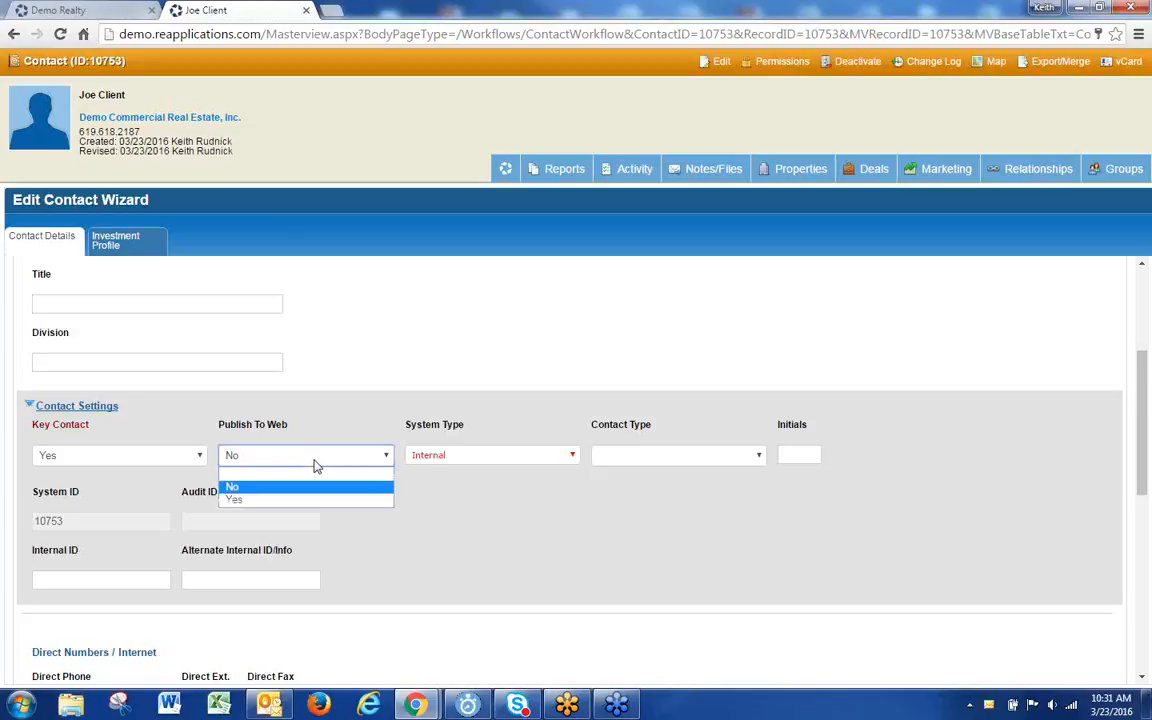
click(242, 499)
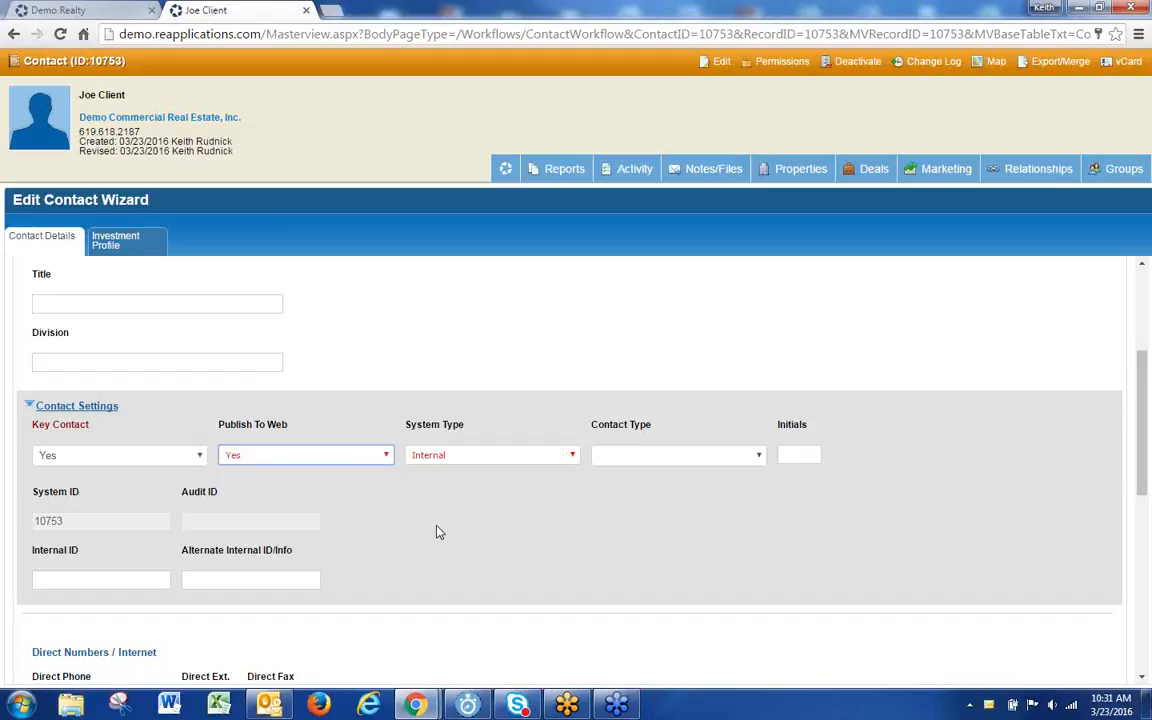
click(279, 459)
click(277, 479)
Step: Finish the contact edits and switch to the Demo Realty tab
scroll(442, 571, down, 4)
scroll(350, 616, down, 1)
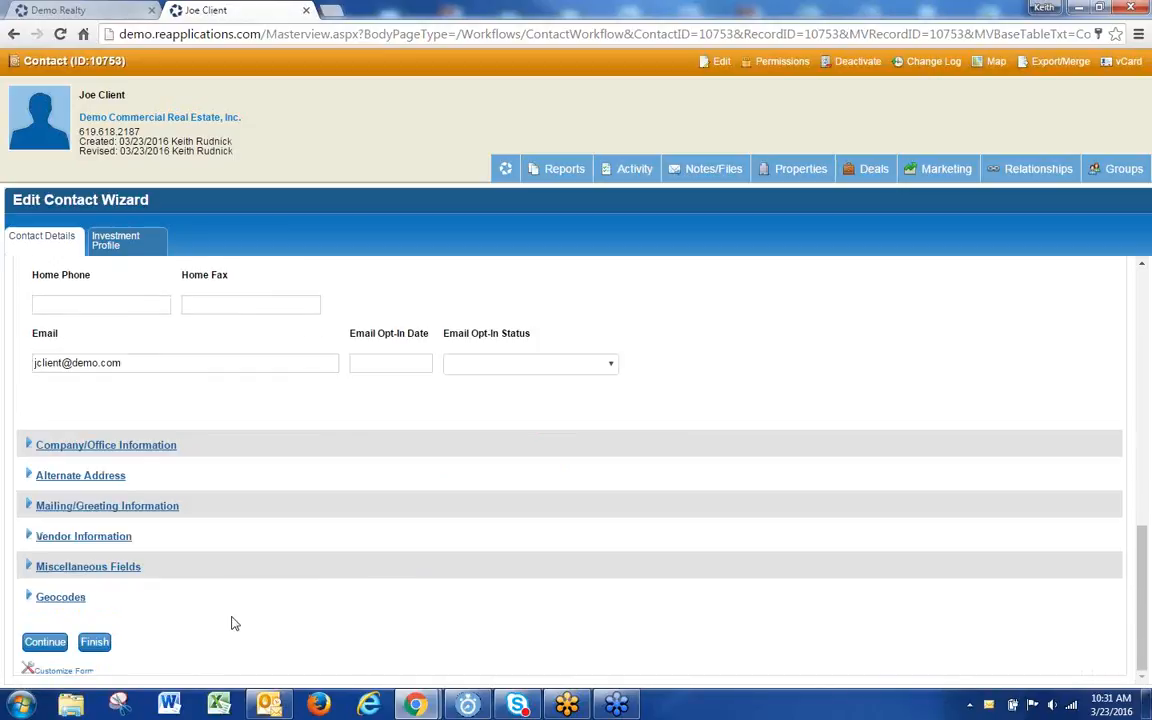
click(93, 643)
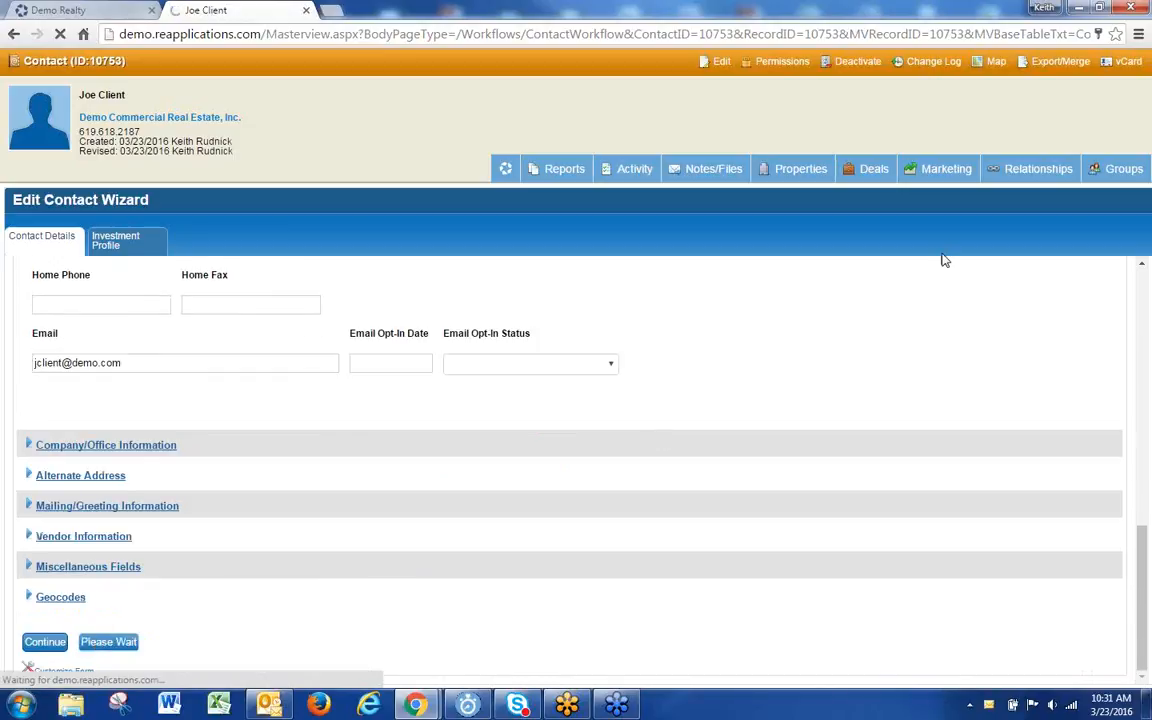
mouse_move(1125, 176)
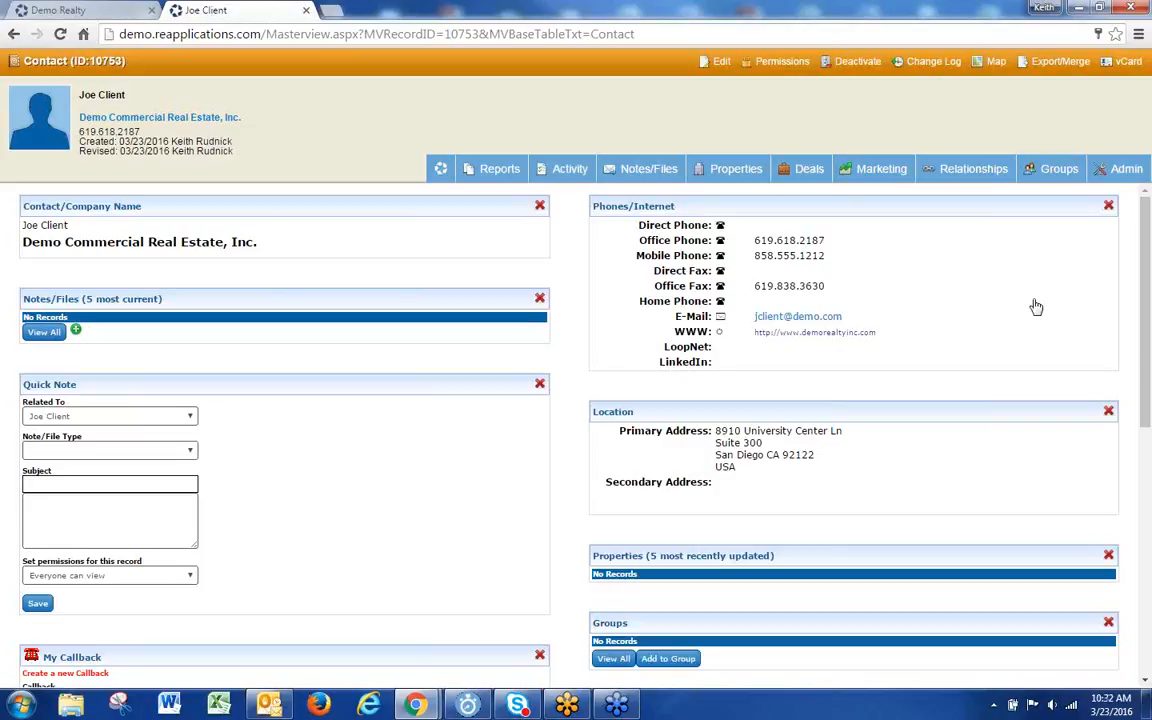
click(60, 10)
Step: Start a new closed deal and clear both its Office Location and Business Line
mouse_move(352, 96)
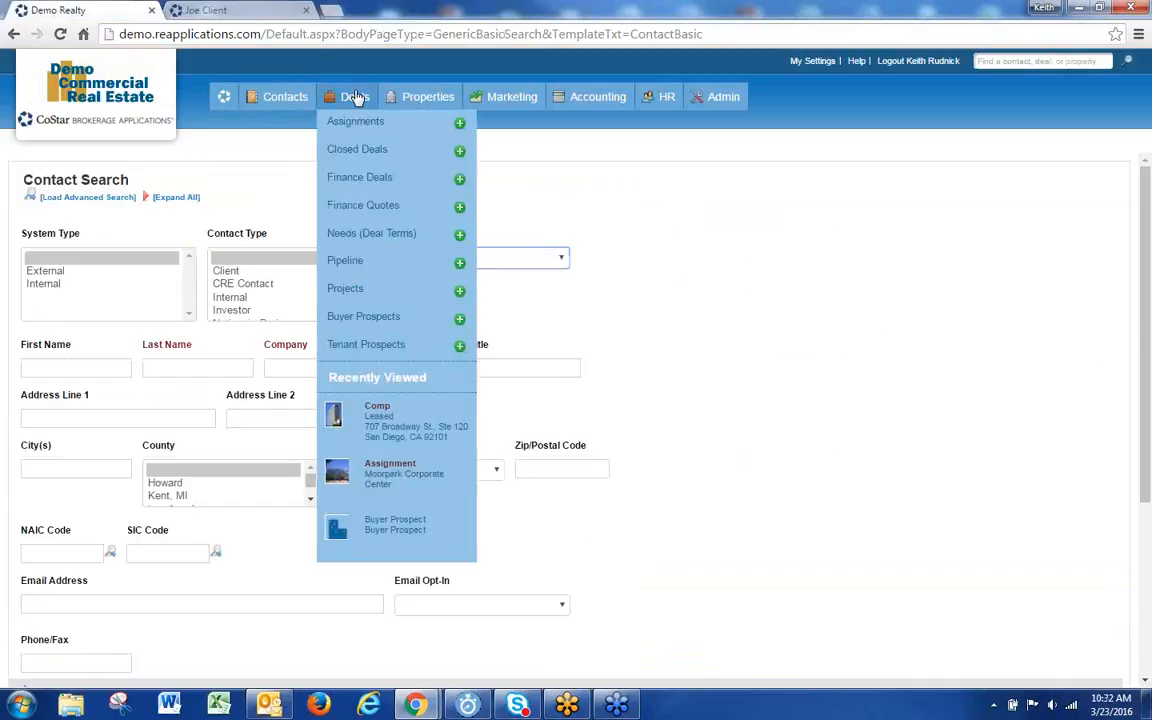
click(458, 152)
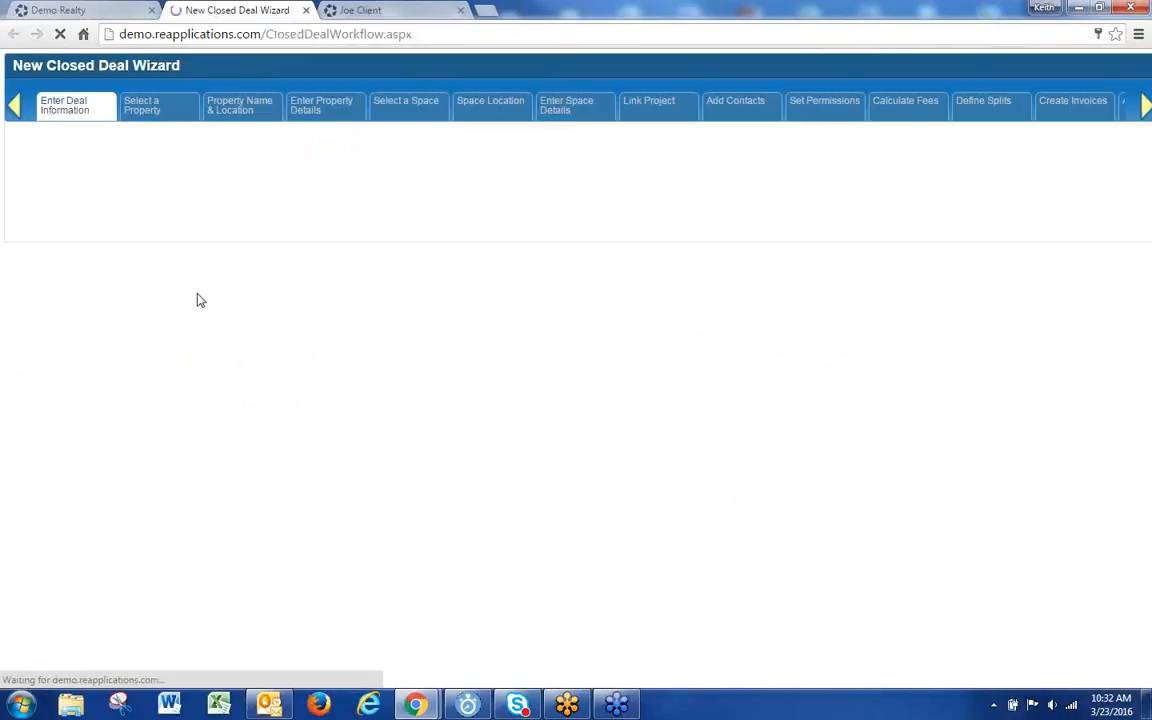
click(272, 364)
click(265, 375)
click(150, 366)
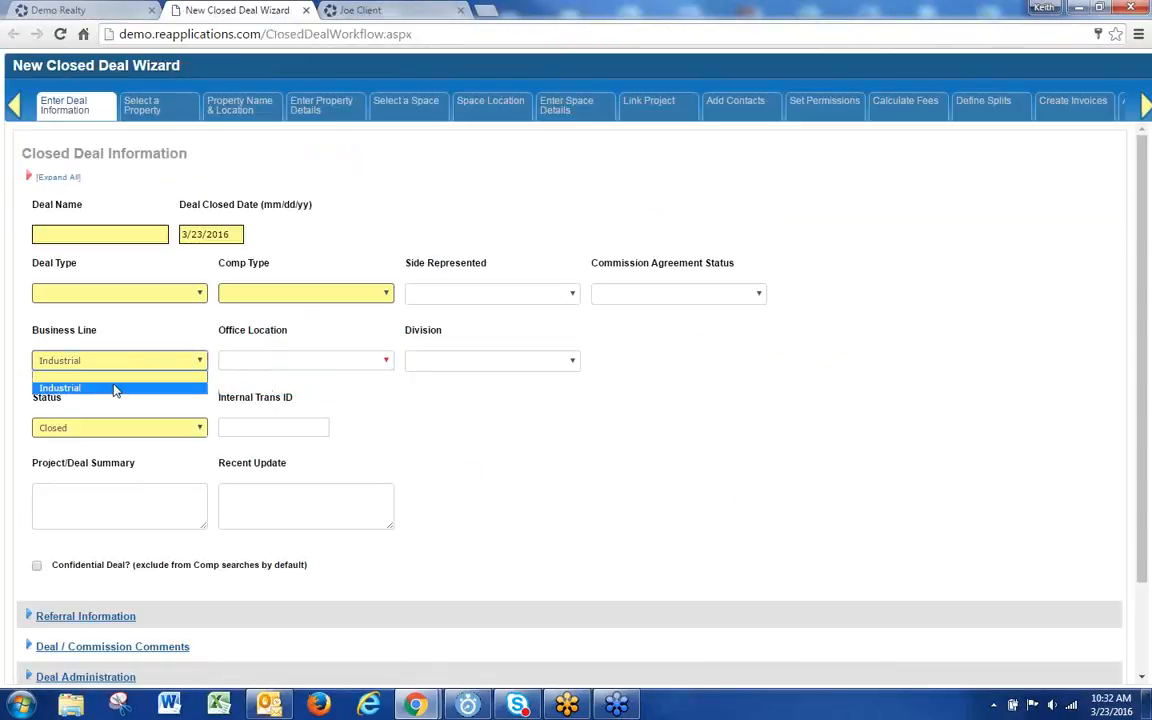
click(113, 377)
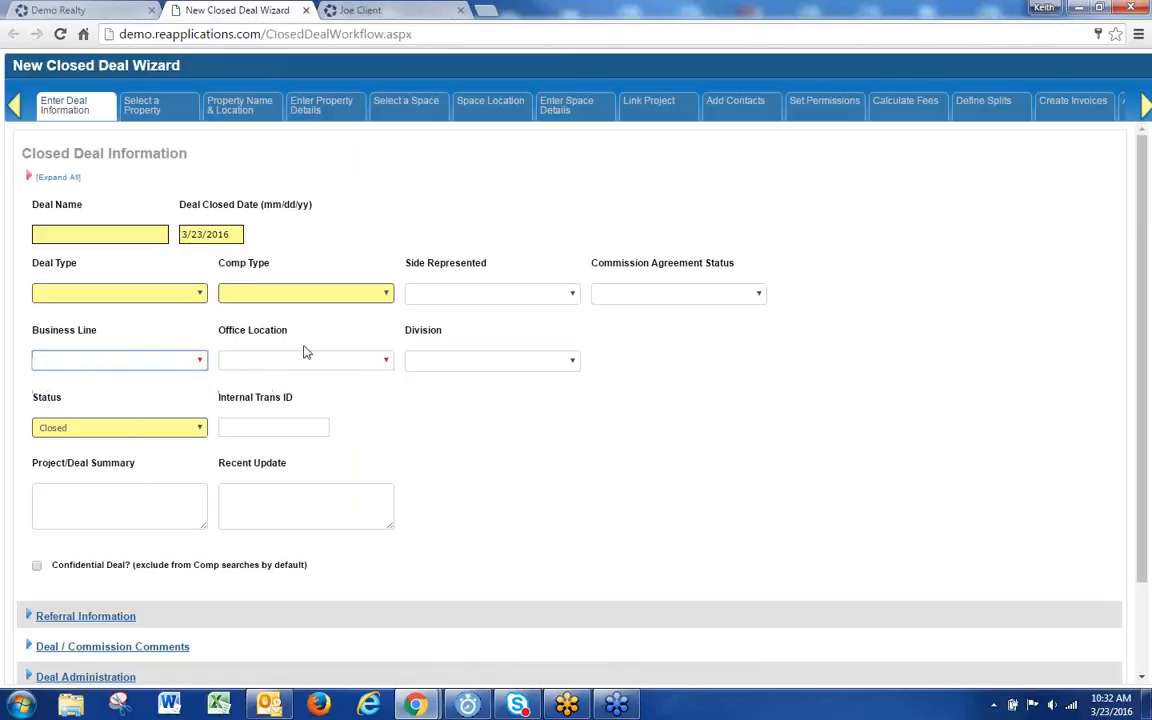
Step: Set Business Line to Industrial, leave Office Location blank, and try to continue
click(140, 362)
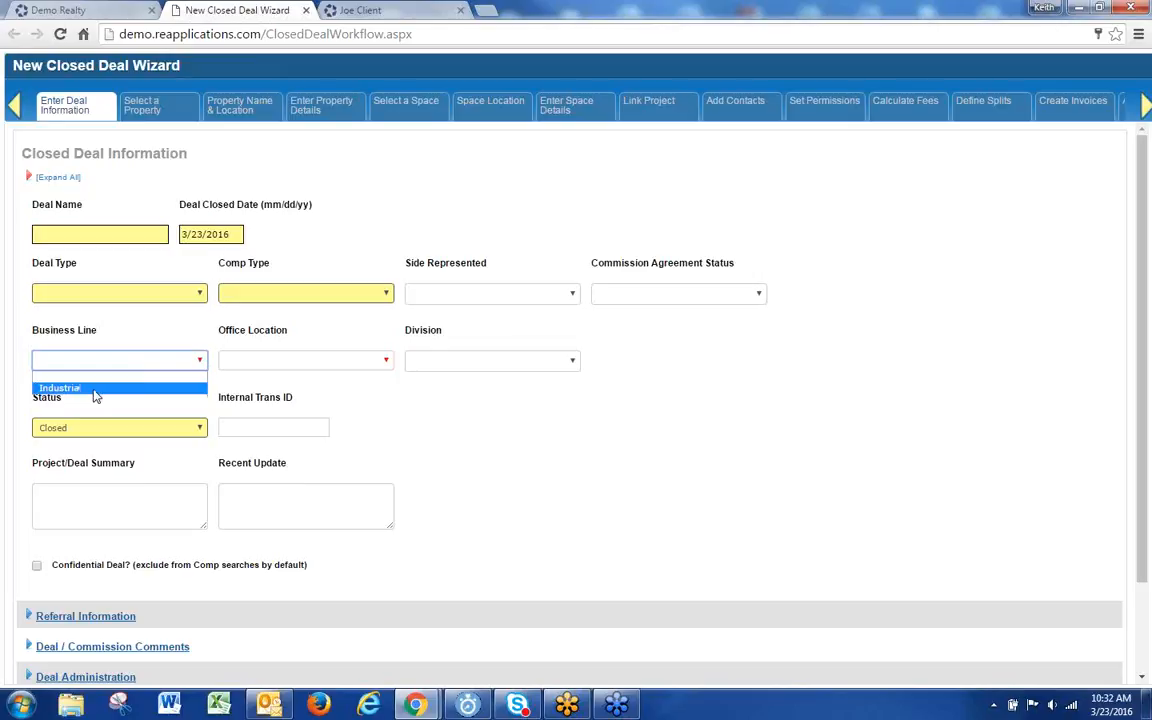
click(95, 388)
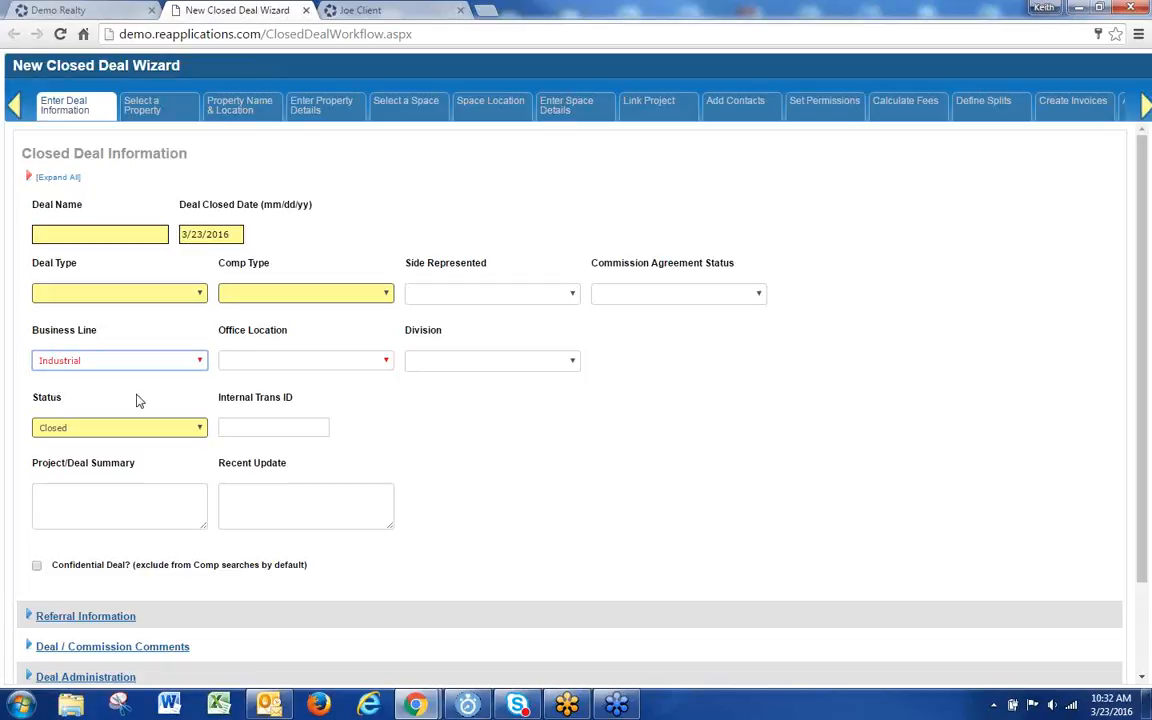
click(296, 362)
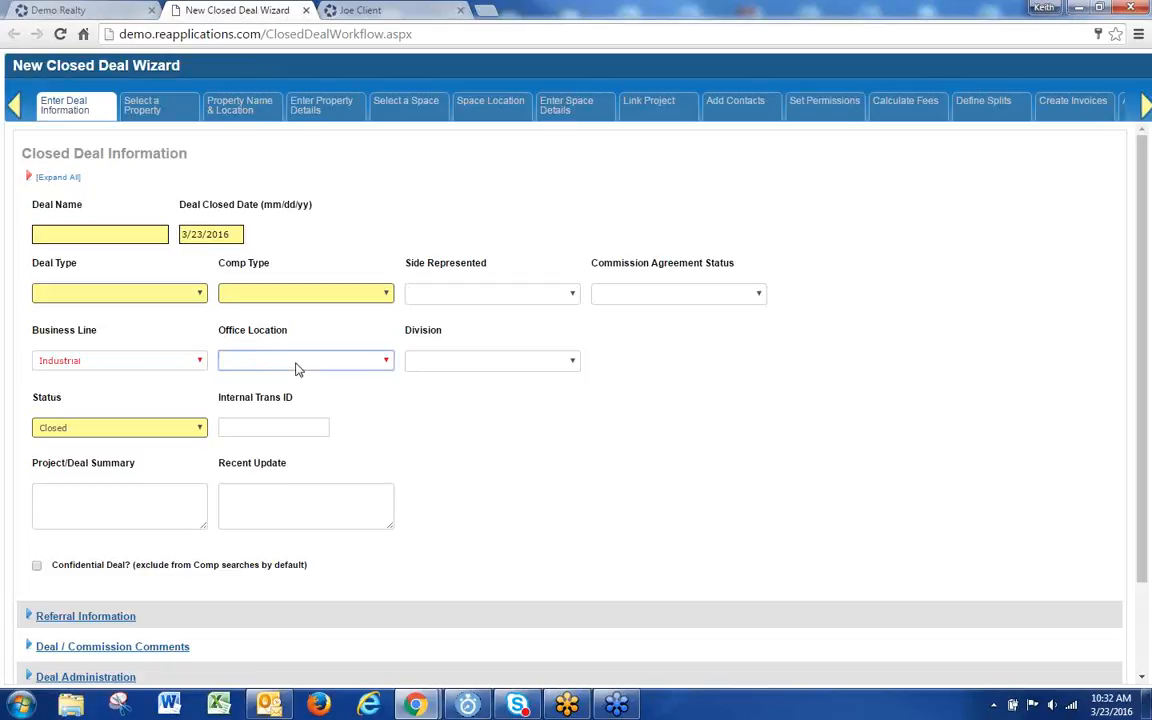
click(296, 369)
scroll(440, 485, down, 2)
click(46, 641)
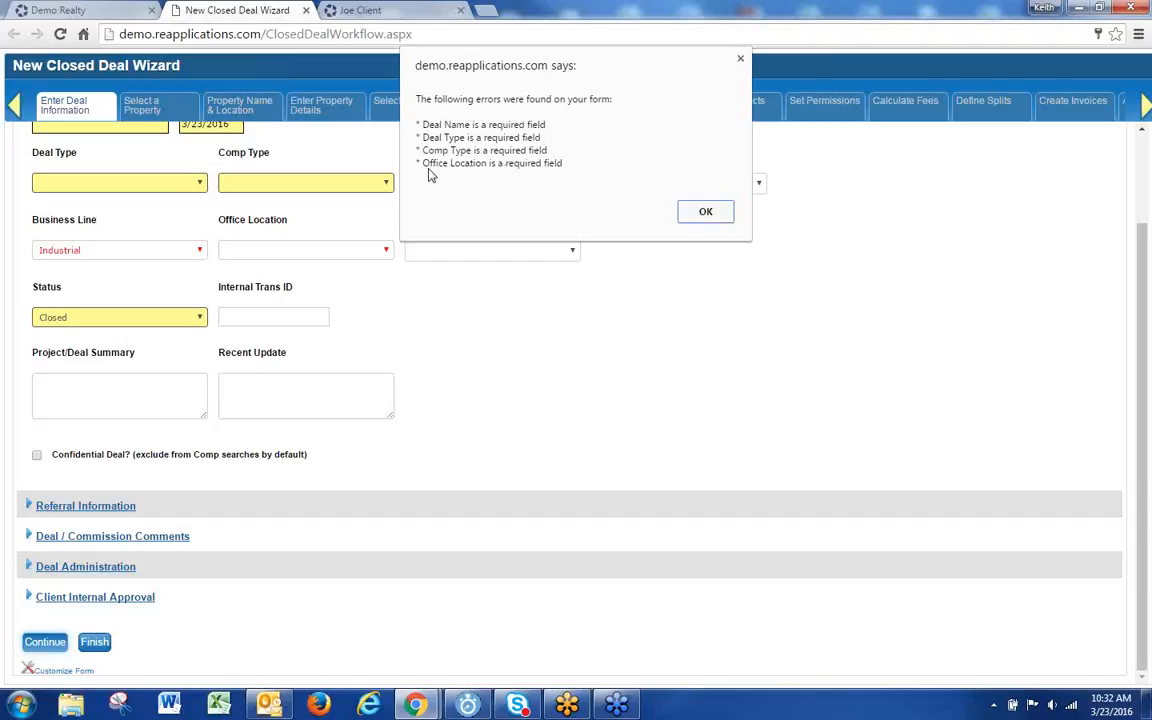
Step: Dismiss the required-field alert, confirm Office Location is still blank, and switch to the client contact's tab
click(707, 211)
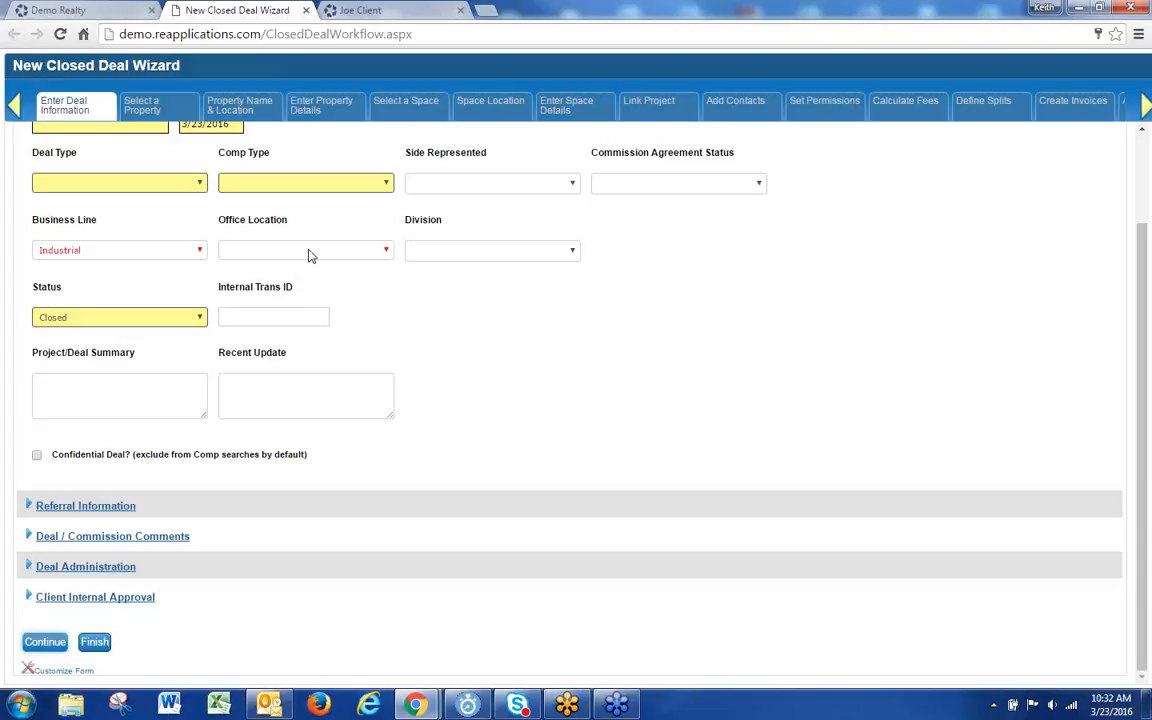
click(291, 252)
click(293, 264)
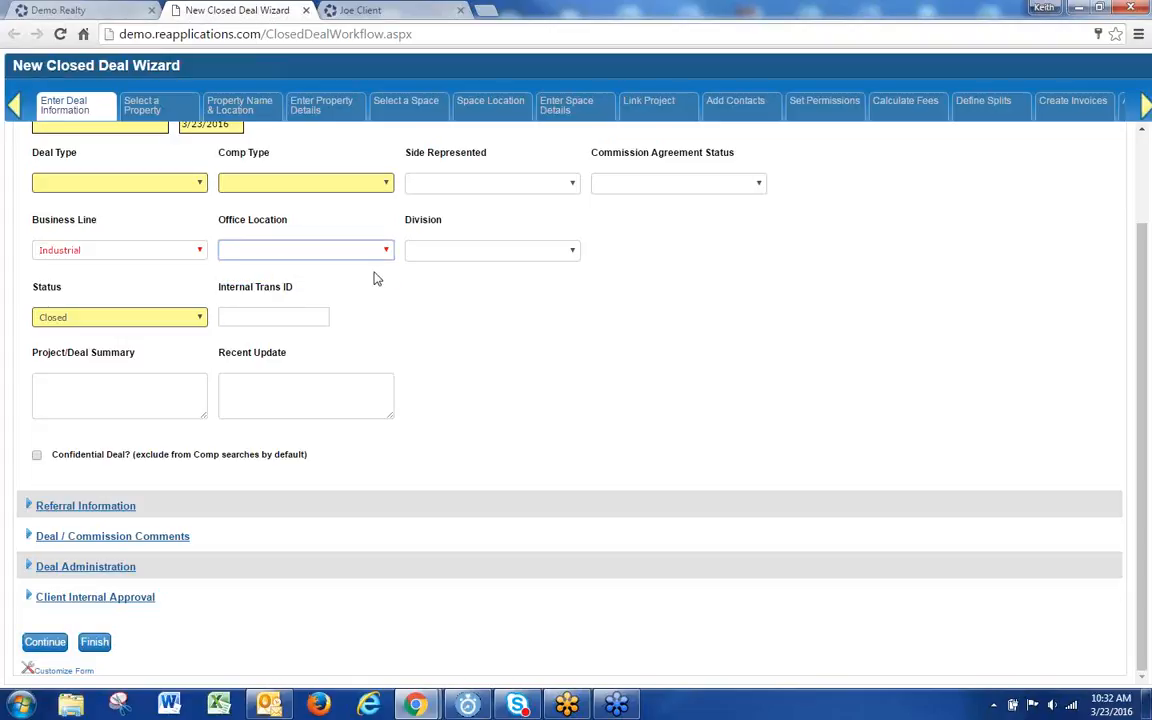
click(365, 10)
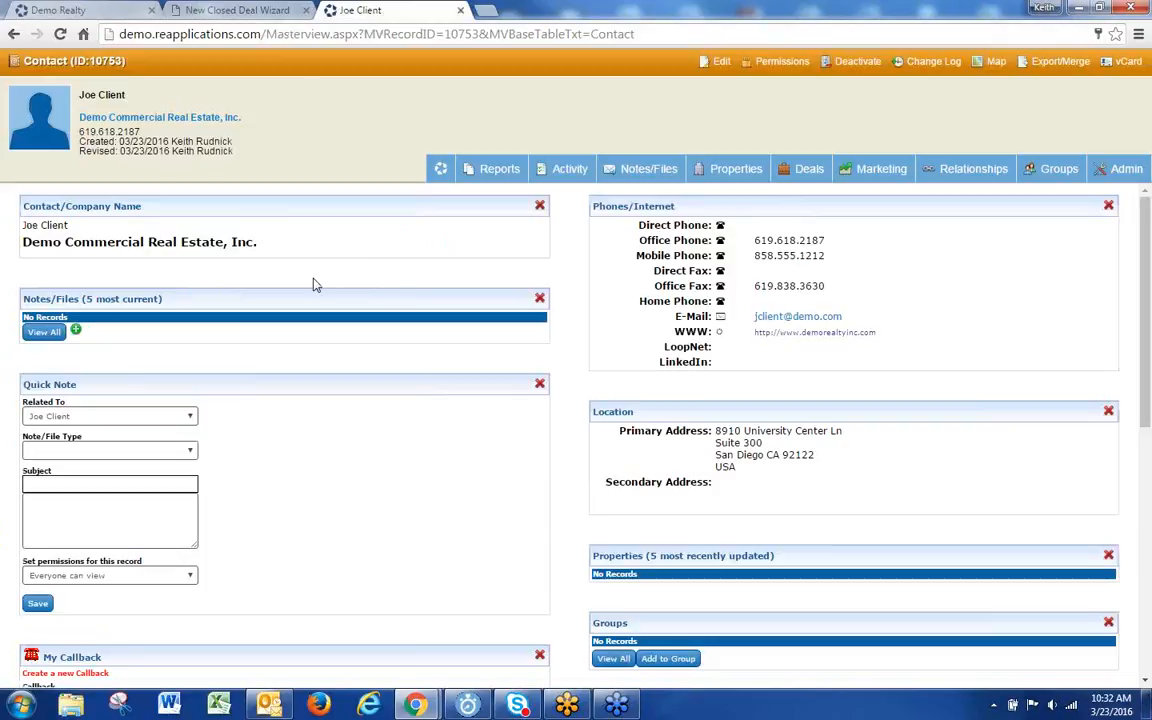
Step: Back in the closed deal wizard, check the Office Location and Business Line options, then return to Demo Realty
mouse_move(1128, 175)
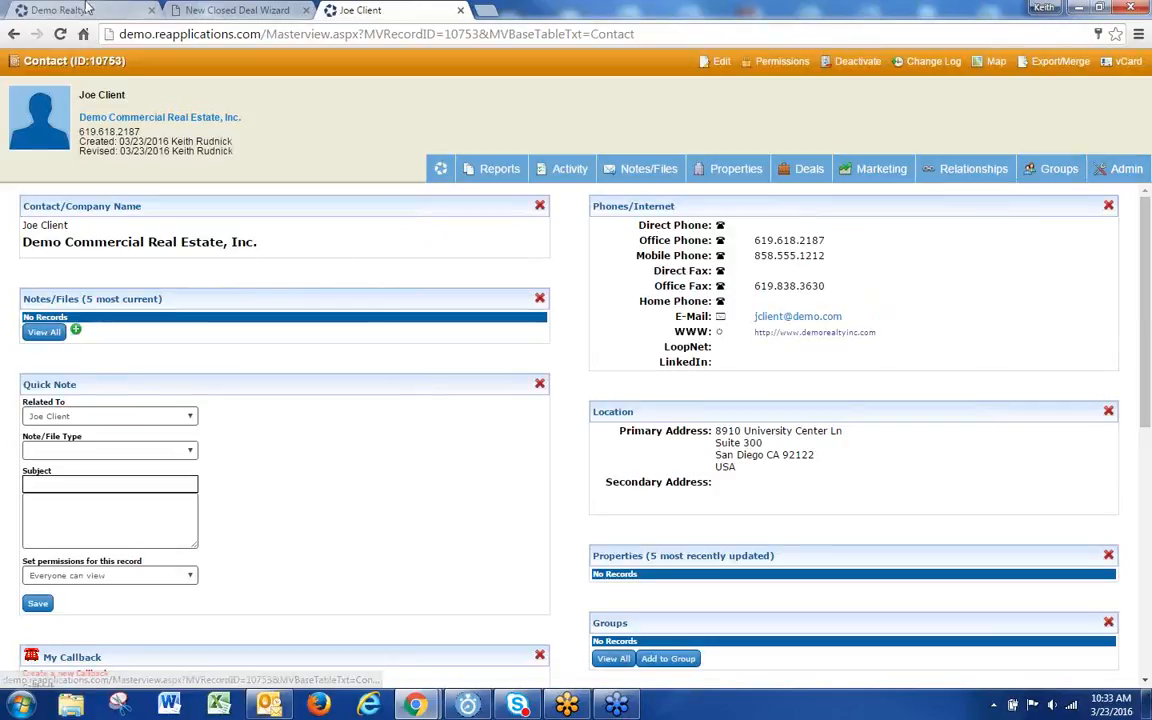
click(205, 9)
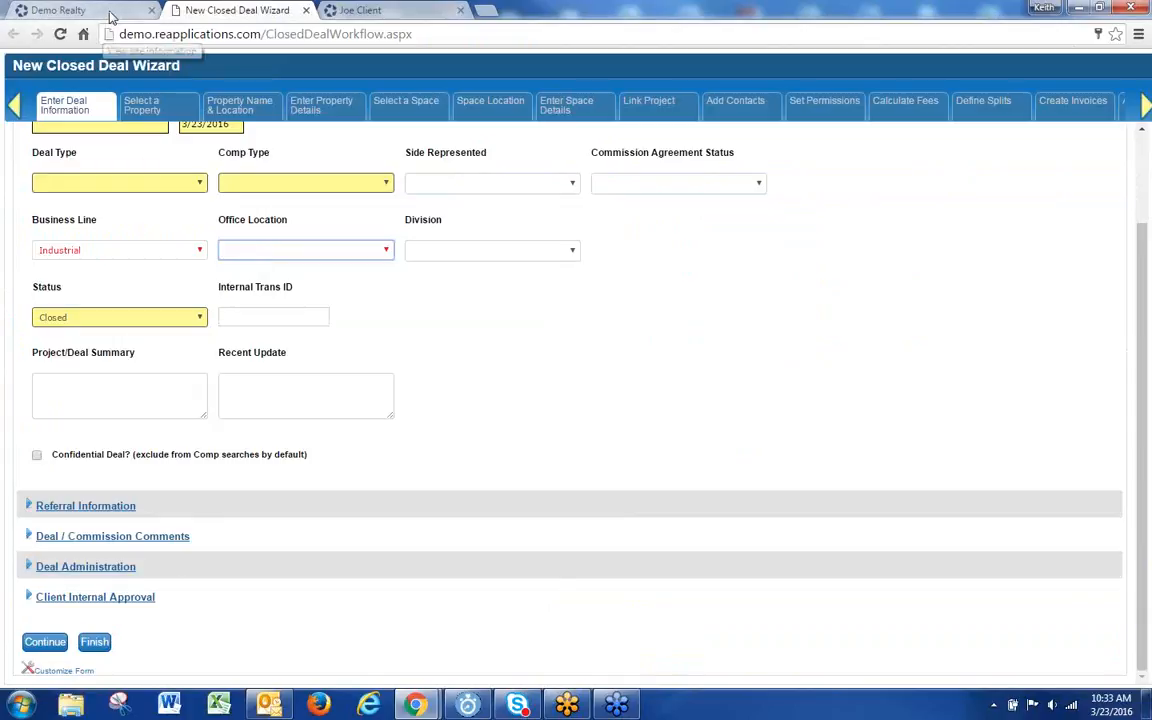
click(264, 252)
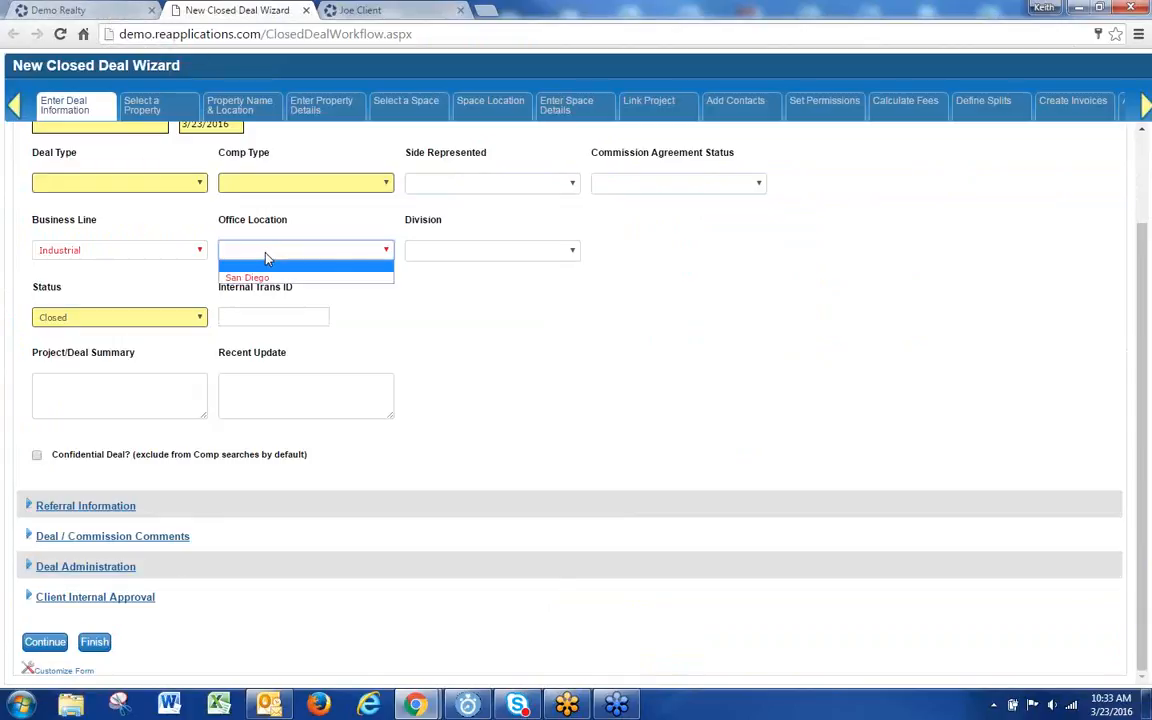
click(264, 252)
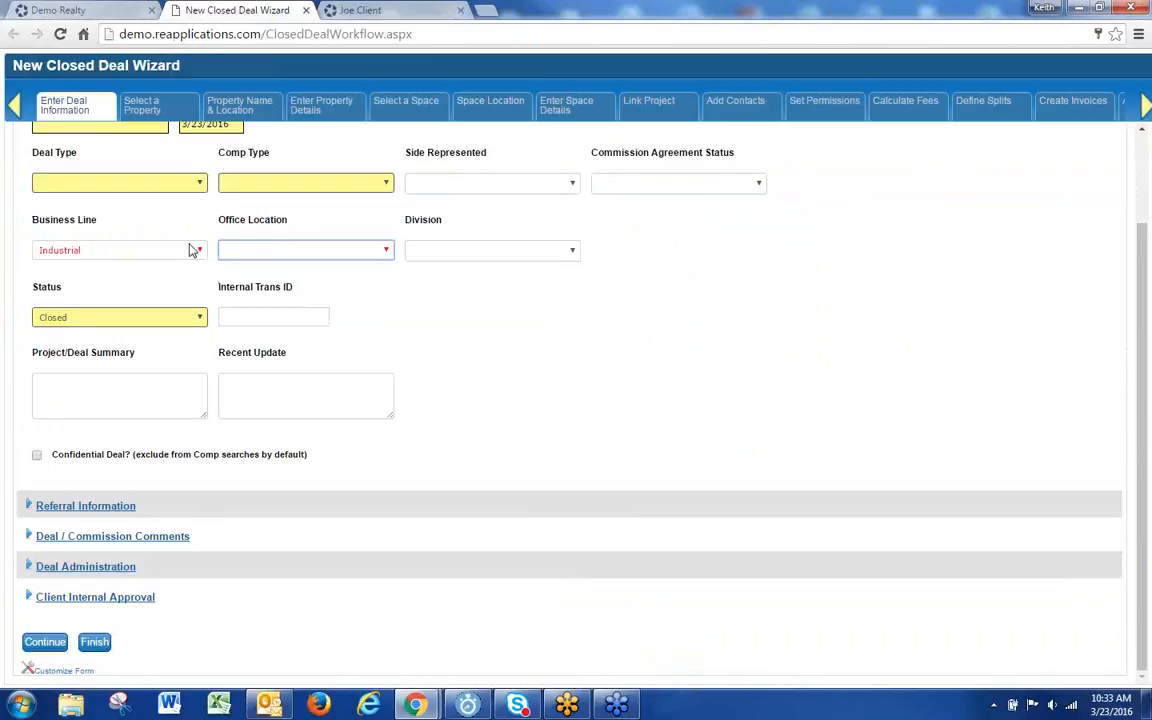
click(93, 256)
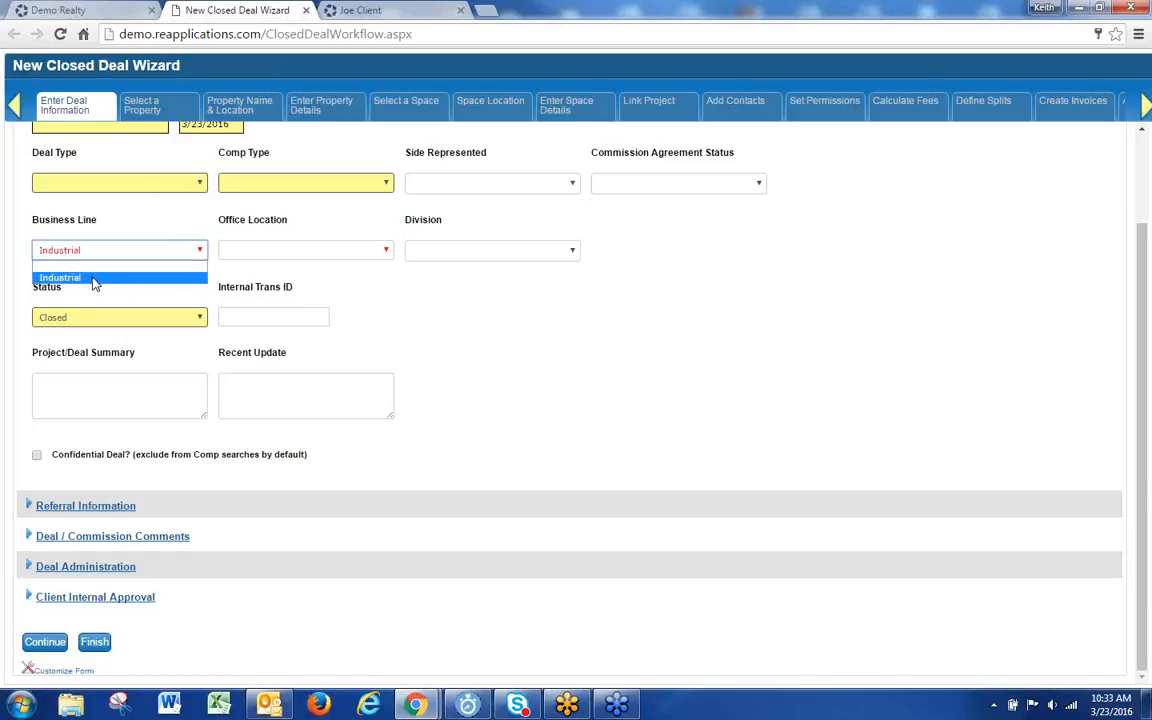
click(90, 9)
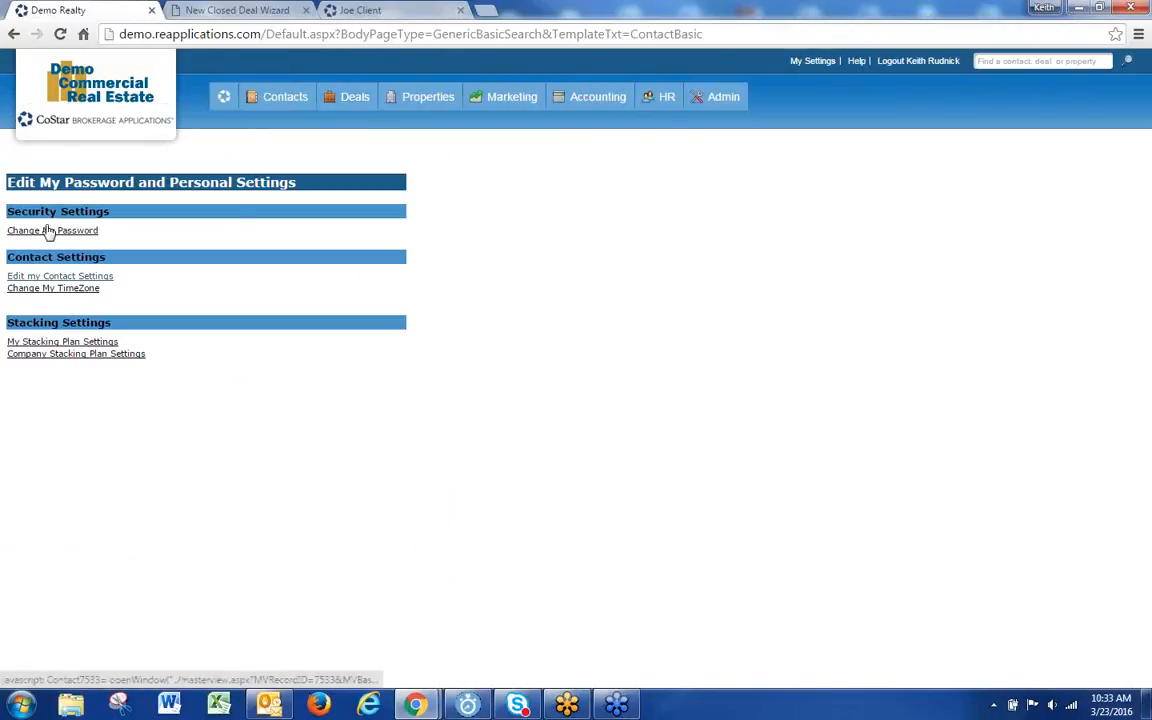
Step: On your own contact record, assign the Atlanta, Former Employee, Los Angeles, Newport Beach and North County locations
click(48, 231)
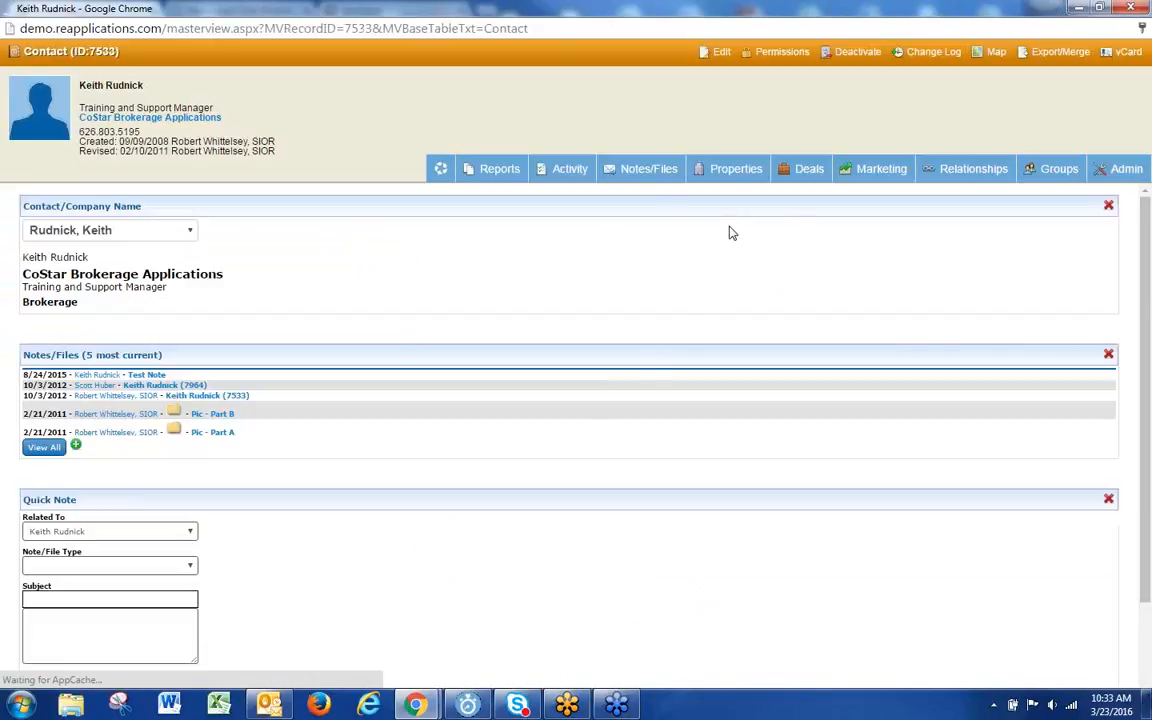
mouse_move(1126, 168)
click(1035, 194)
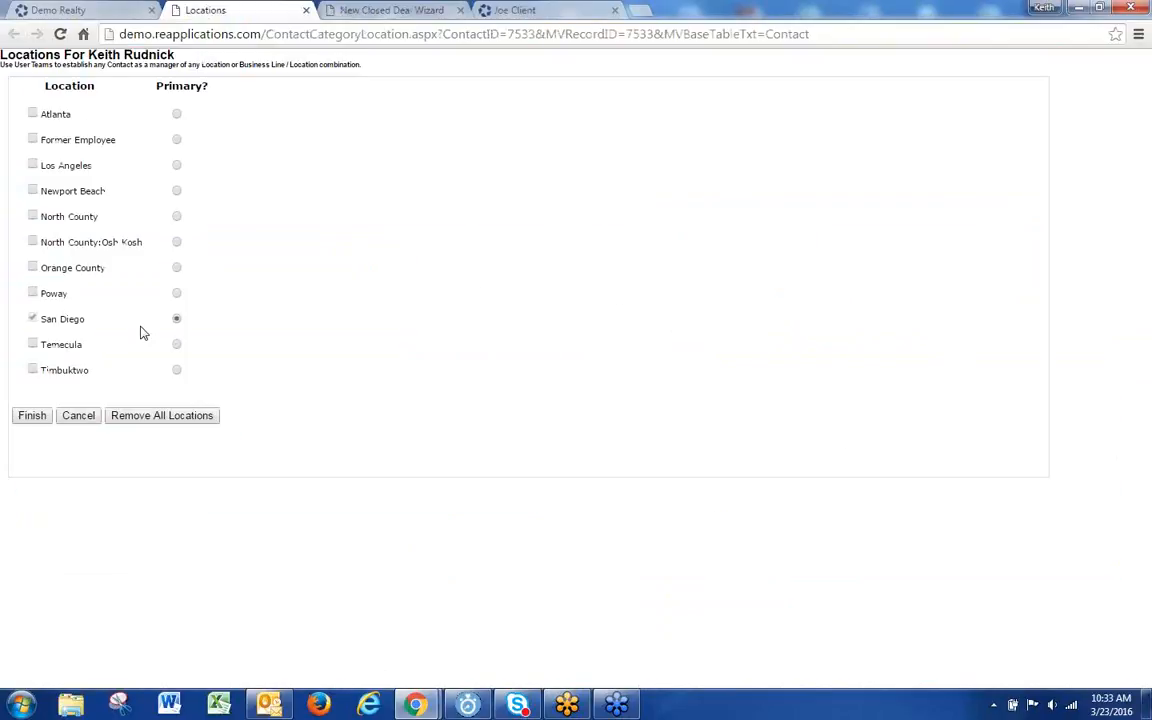
click(33, 115)
click(33, 140)
click(33, 165)
click(33, 191)
click(33, 216)
Step: Also assign North County:Osh Kosh, Orange County, Poway, Temecula and Timbuktwo, and save the locations
click(33, 242)
click(33, 267)
click(33, 293)
click(33, 344)
click(33, 370)
click(31, 413)
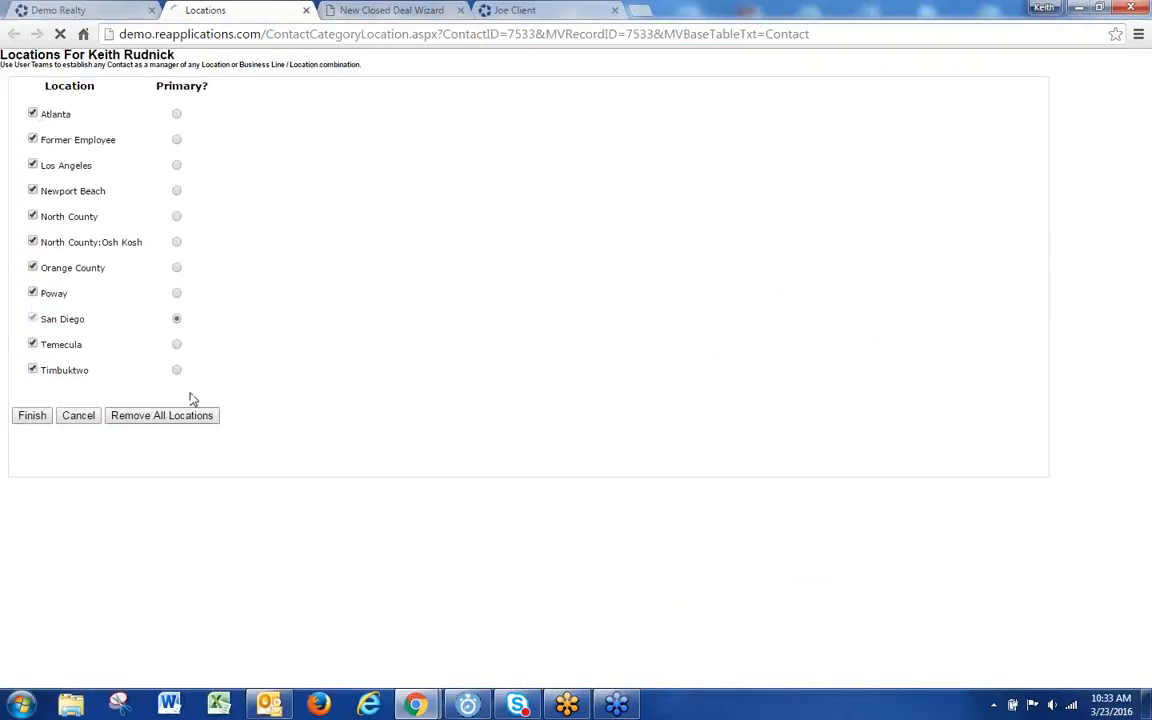
click(358, 10)
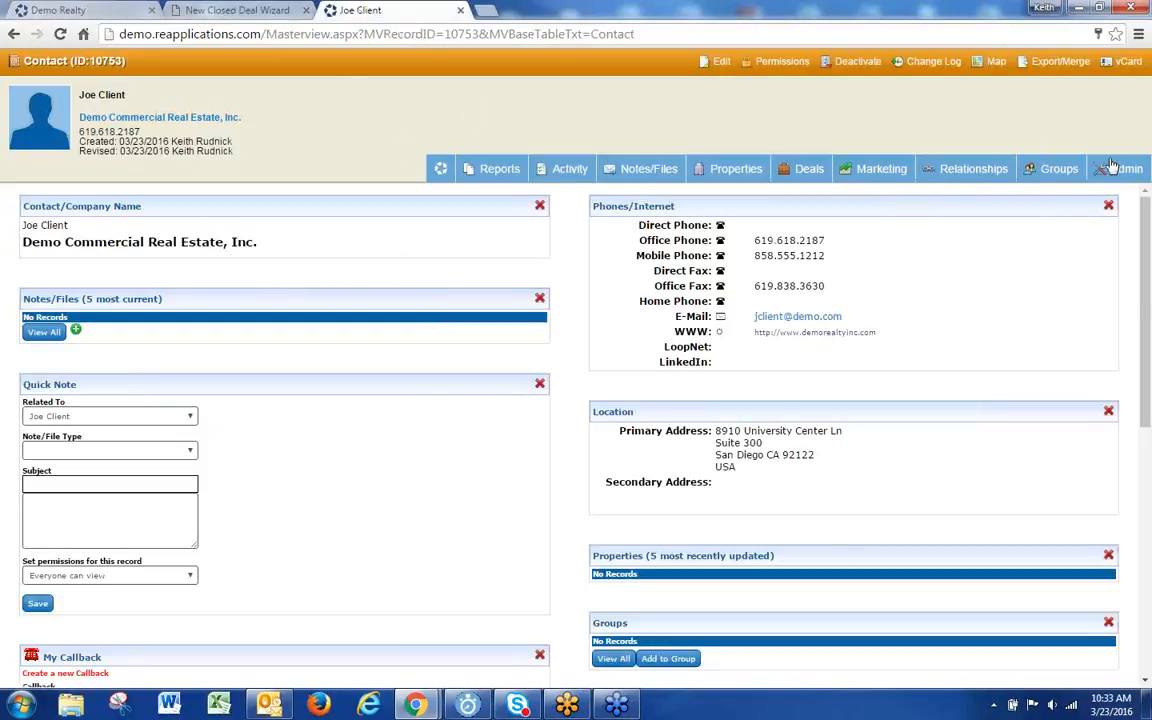
Step: Give the client contact every business line with Industrial as primary, and save
mouse_move(1113, 165)
click(1030, 220)
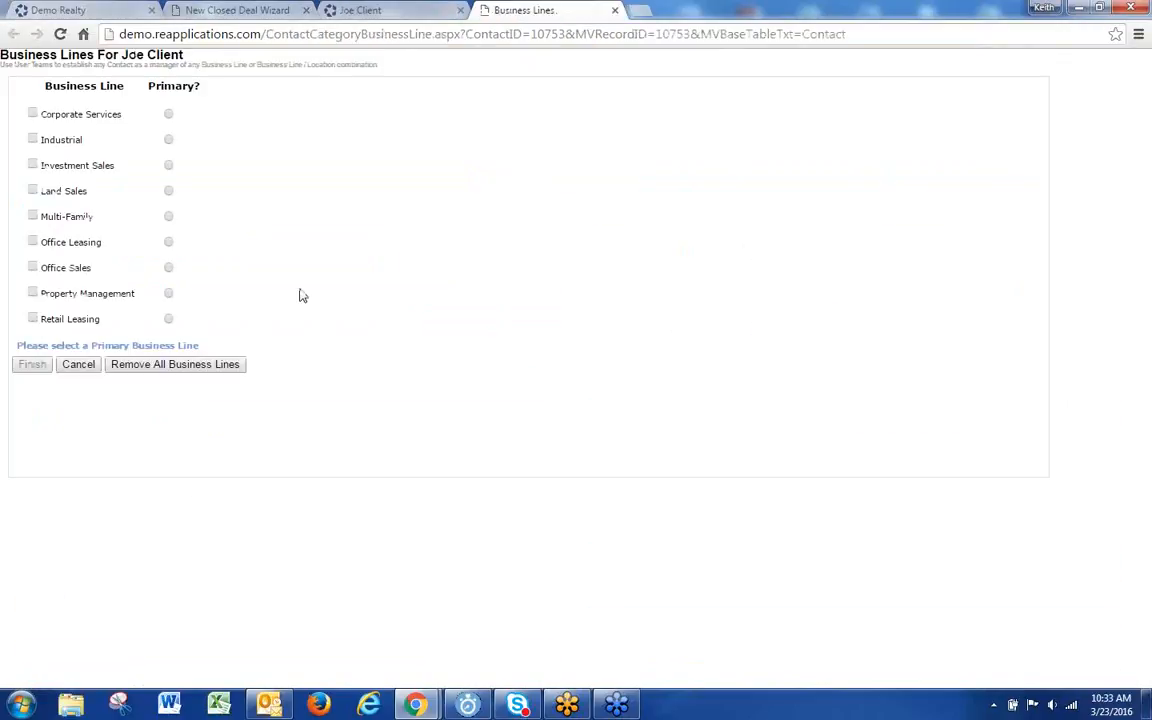
click(36, 113)
click(33, 140)
click(33, 165)
click(33, 191)
click(33, 216)
click(33, 241)
click(33, 293)
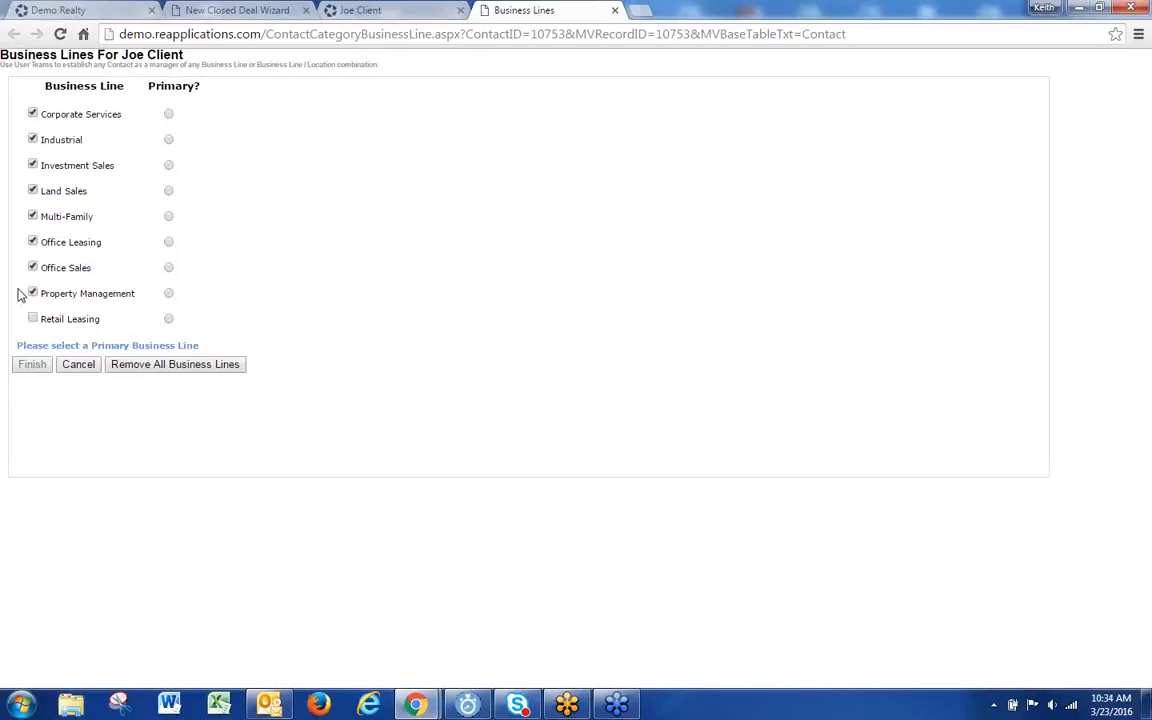
click(32, 318)
click(168, 140)
click(34, 364)
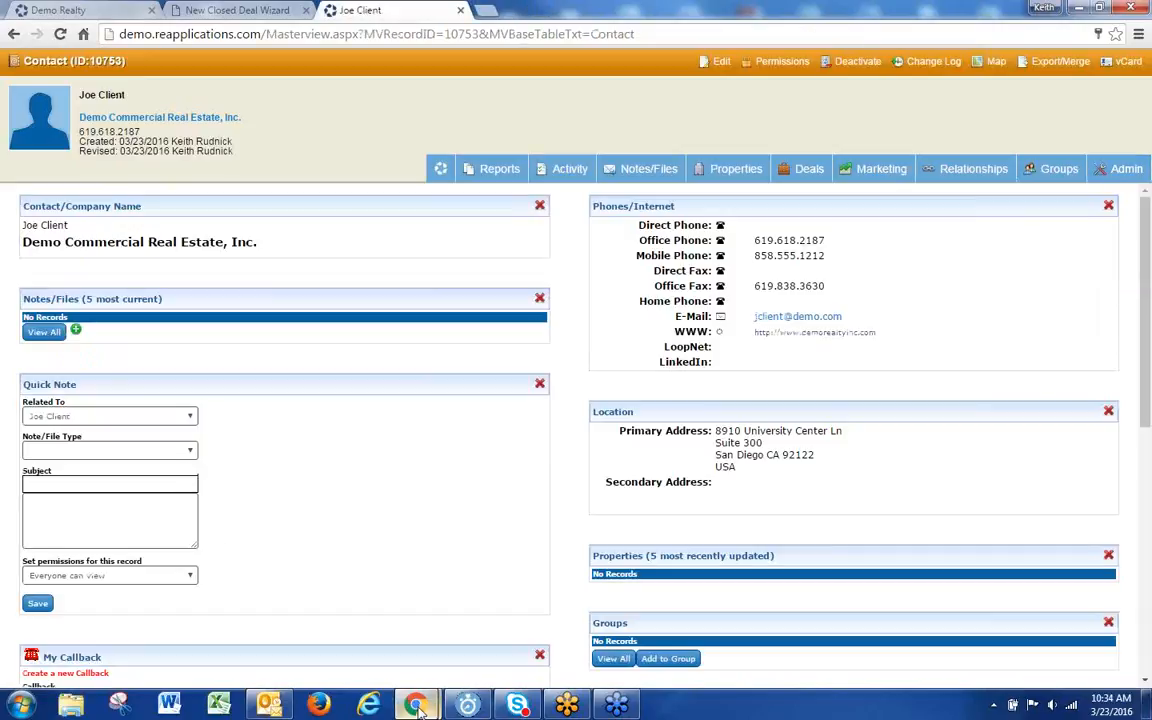
Step: Review your own contact's office location assignments, then return to the client record
mouse_move(412, 709)
click(443, 662)
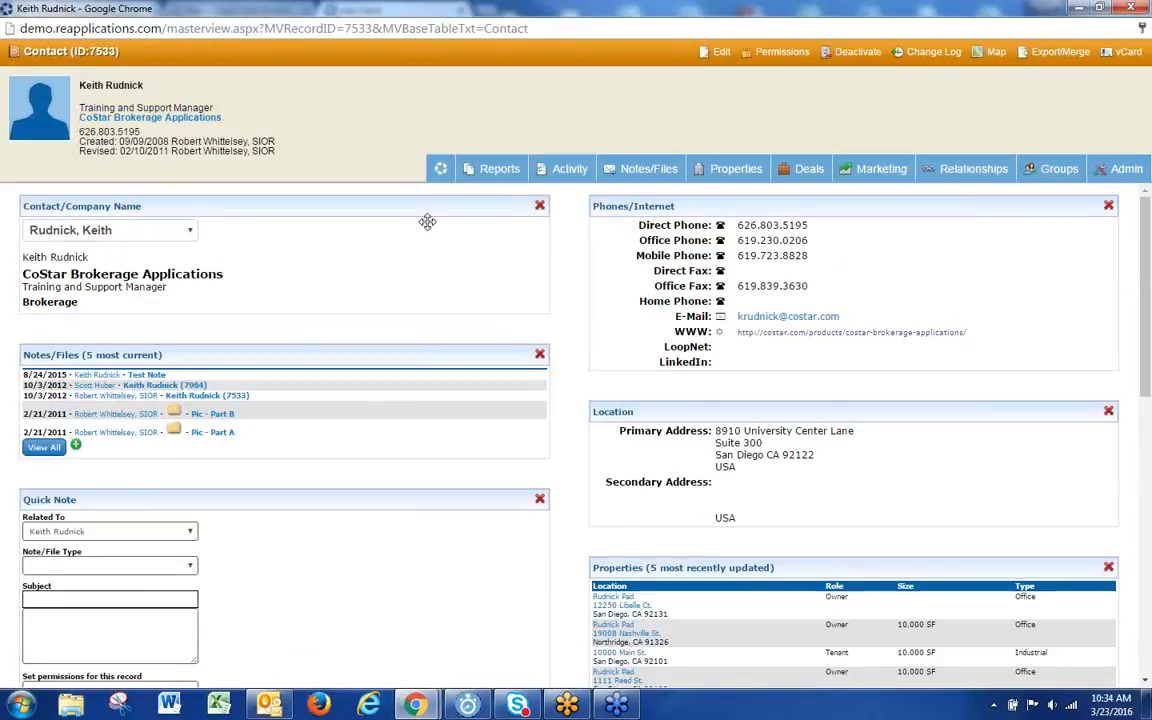
mouse_move(1125, 170)
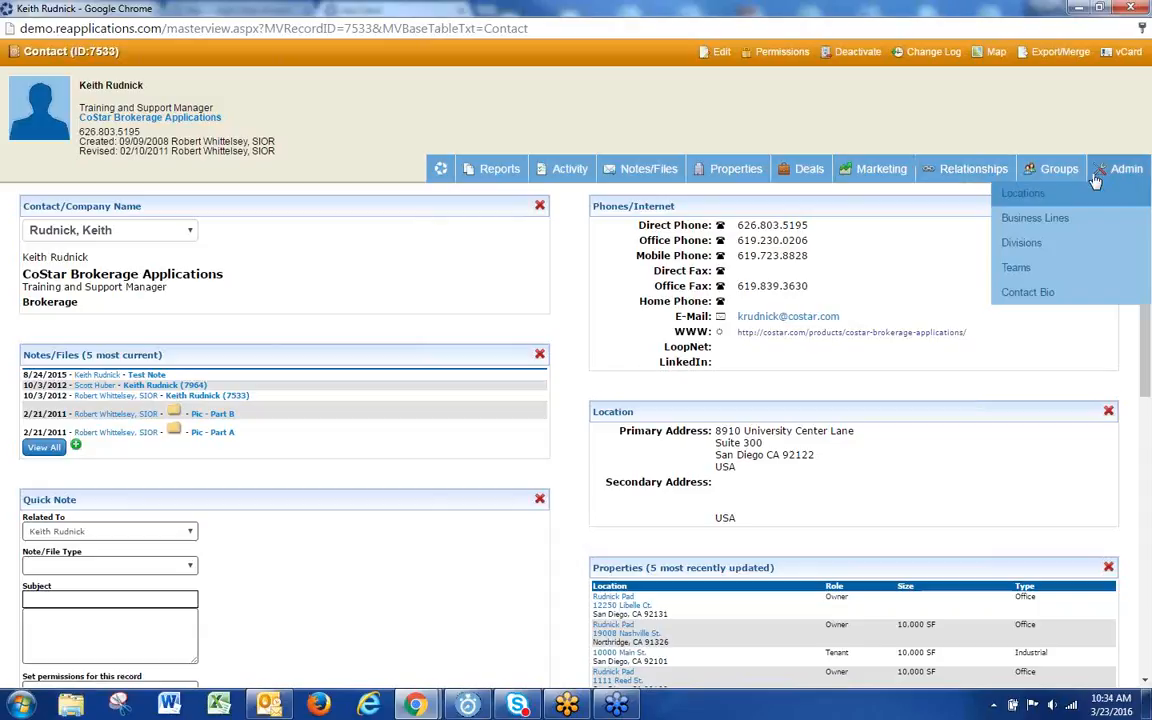
click(1024, 196)
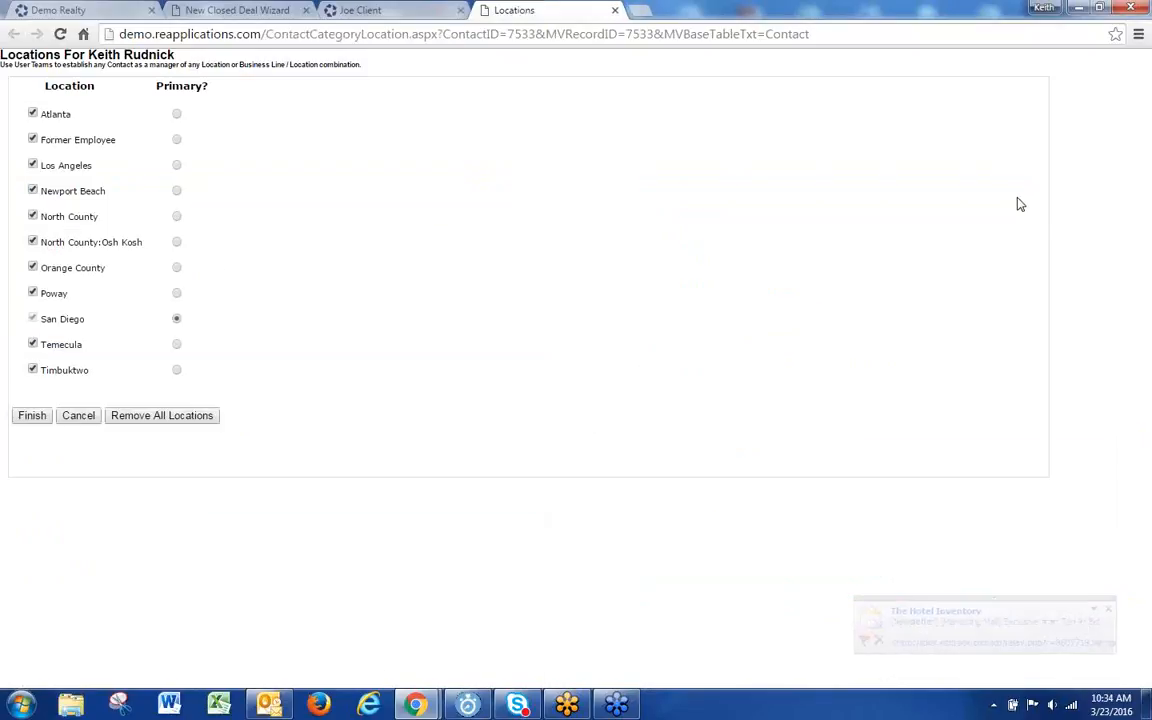
click(614, 10)
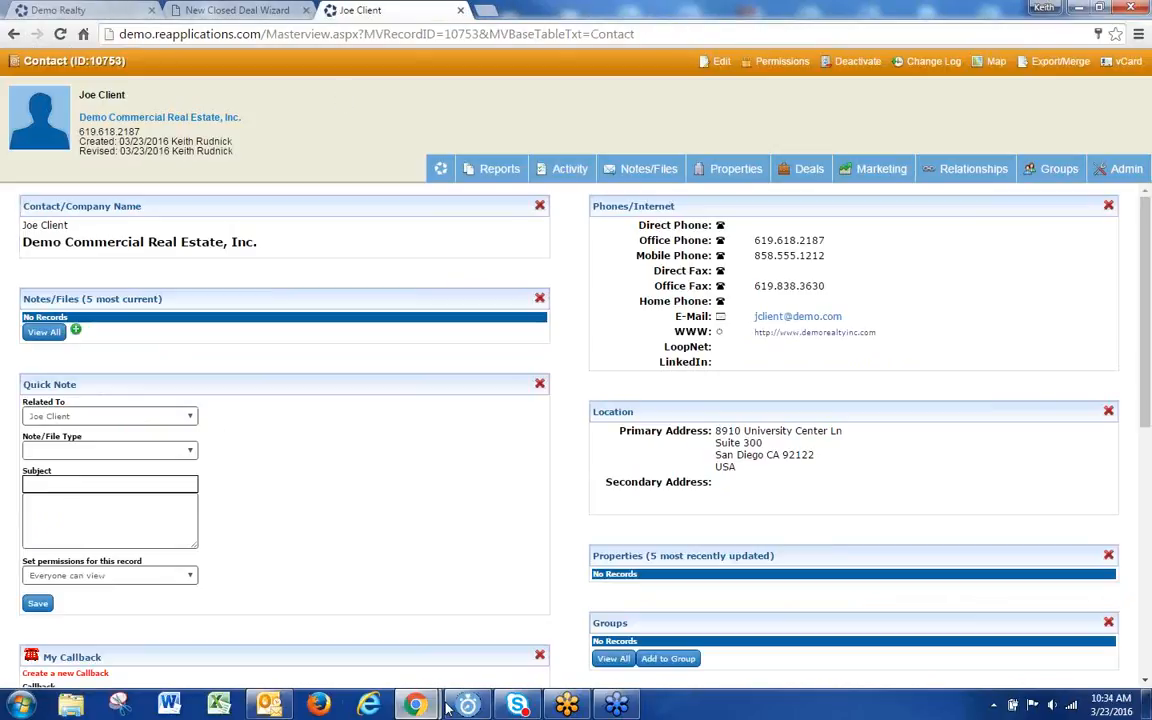
Step: On your own contact, add the Corporate Services, Investment Sales and Land Sales business lines
mouse_move(415, 705)
click(495, 590)
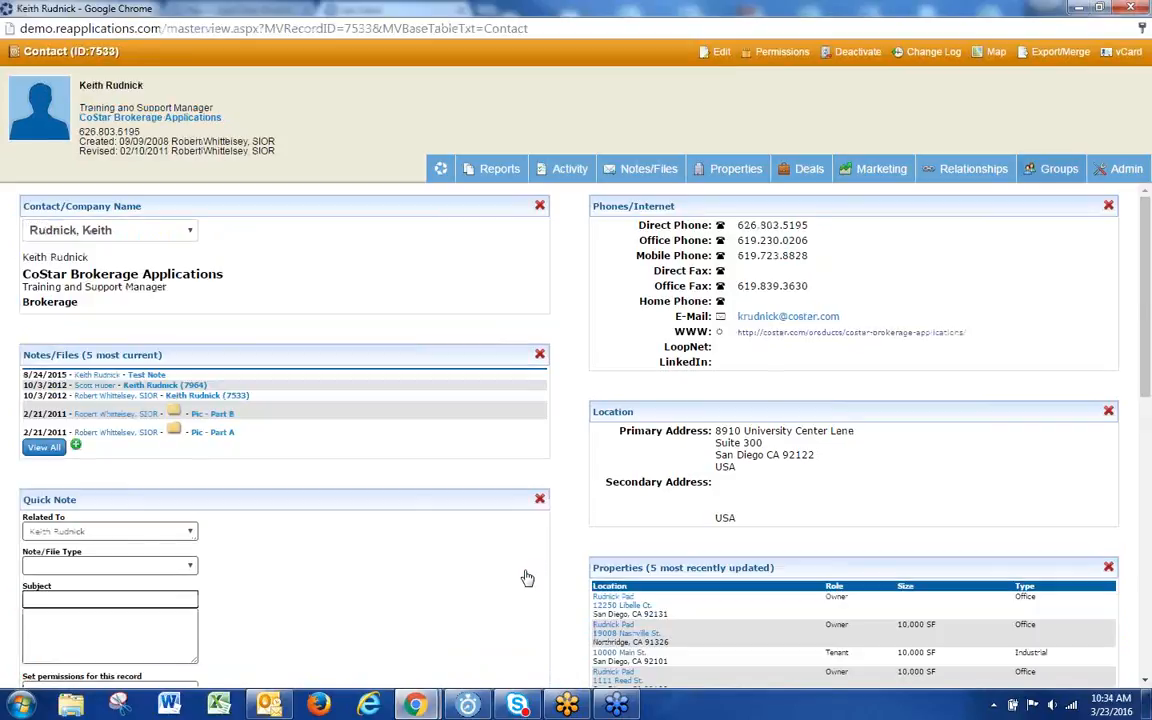
mouse_move(1122, 170)
click(1058, 228)
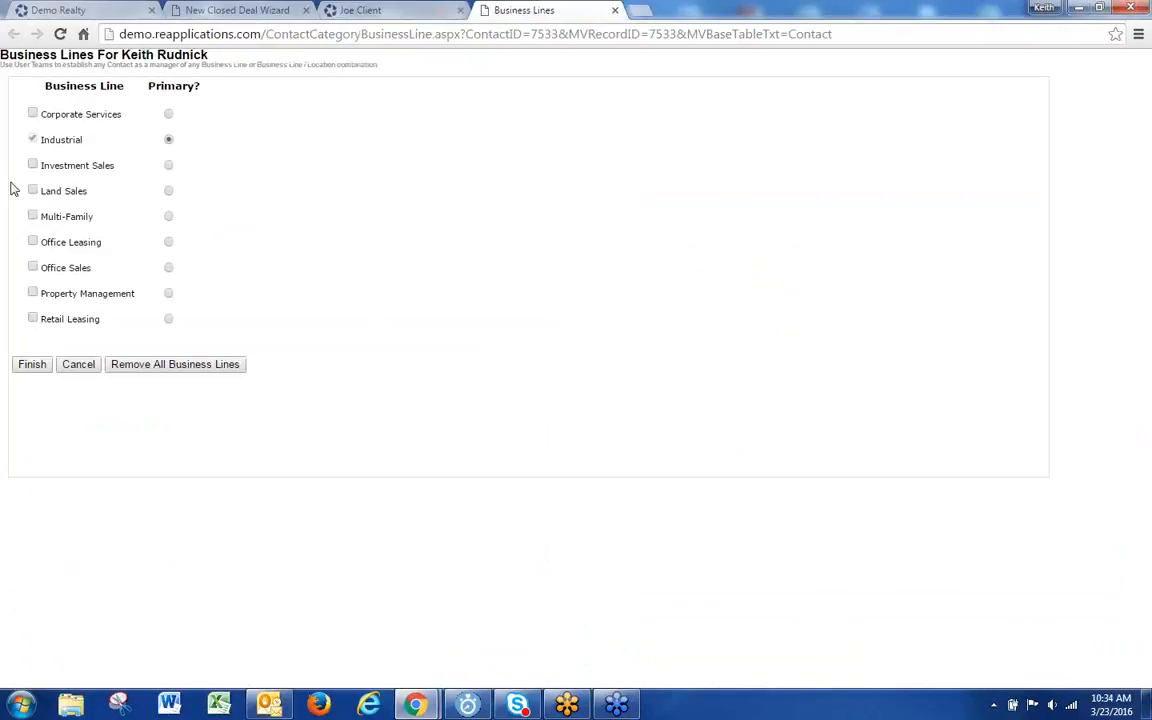
click(33, 114)
click(33, 164)
click(32, 190)
Step: Also add Multi-Family, Office Leasing, Office Sales, Property Management and Retail Leasing, and save
click(32, 216)
click(33, 241)
click(33, 267)
click(32, 292)
click(33, 318)
click(33, 364)
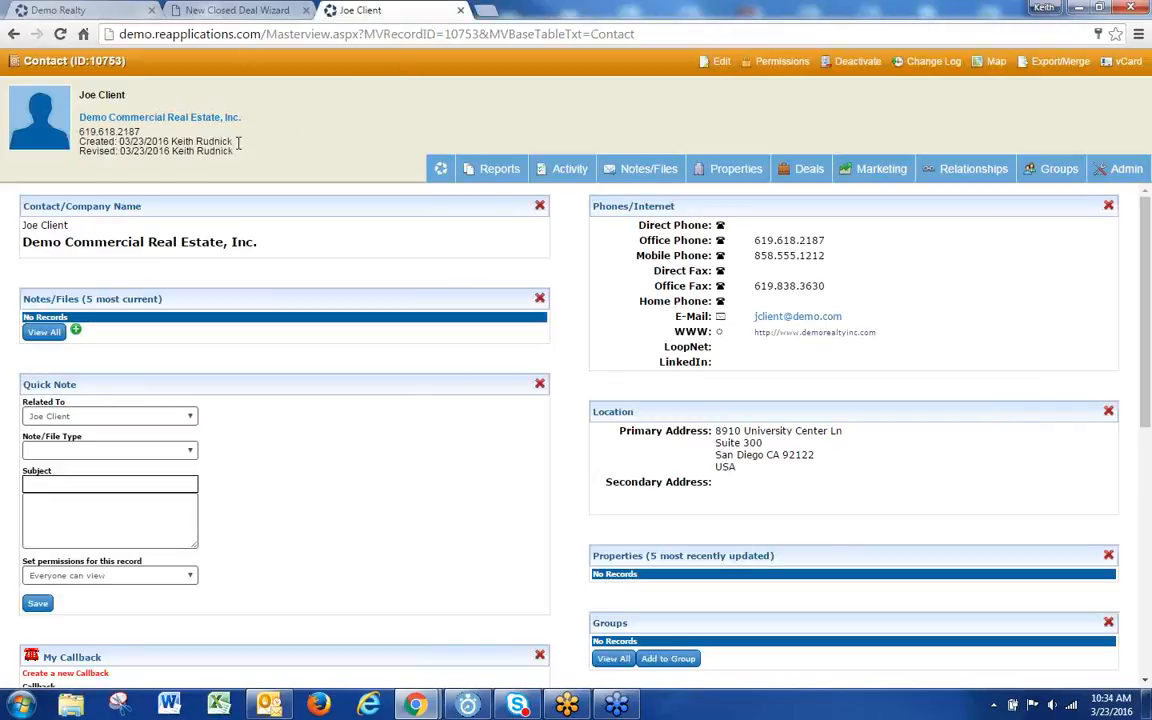
click(90, 8)
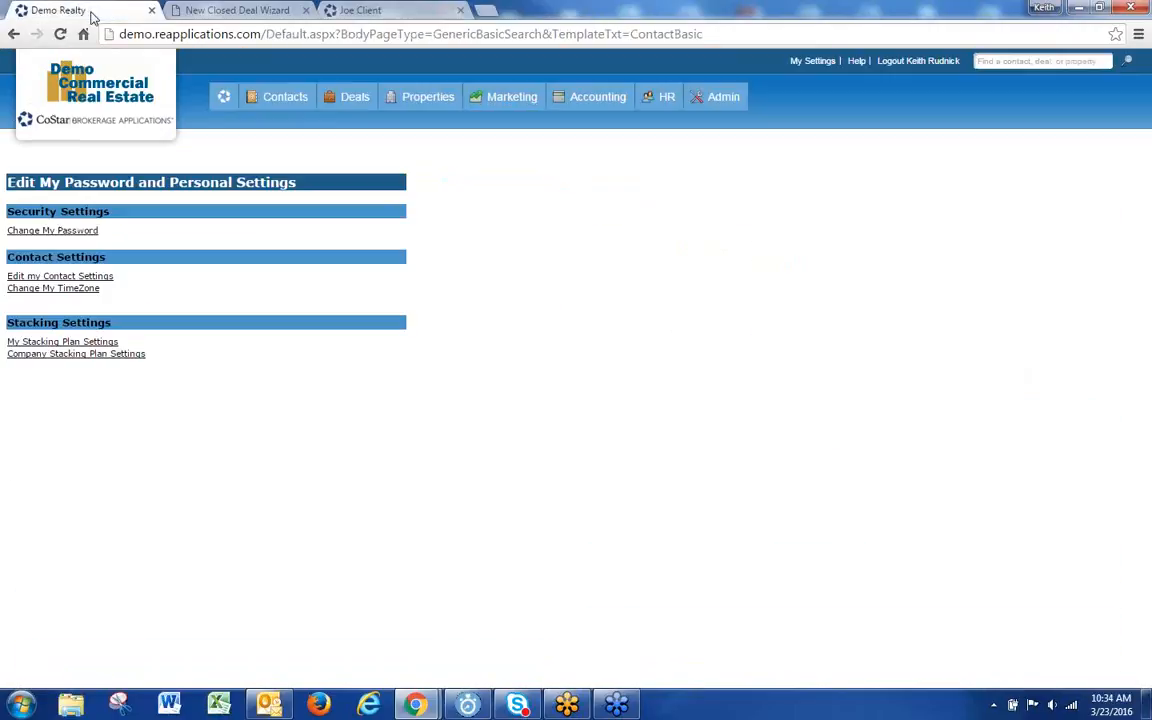
Step: Reload the New Closed Deal Wizard so it picks up the new assignments
click(250, 11)
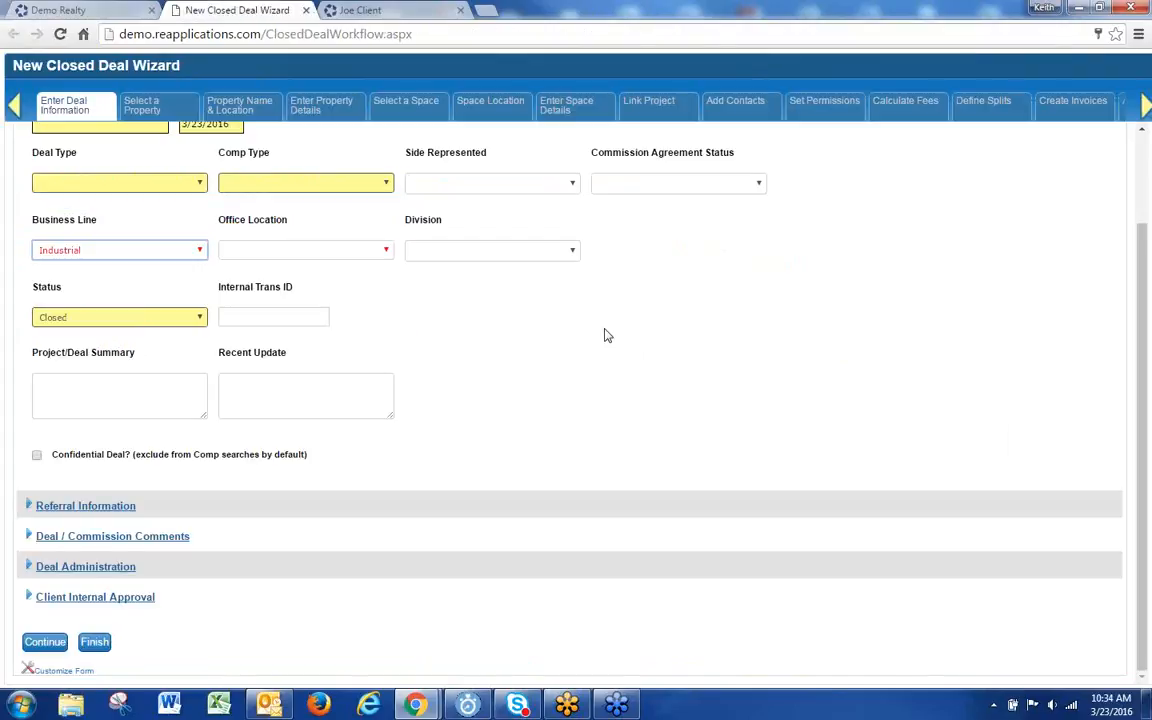
right_click(516, 328)
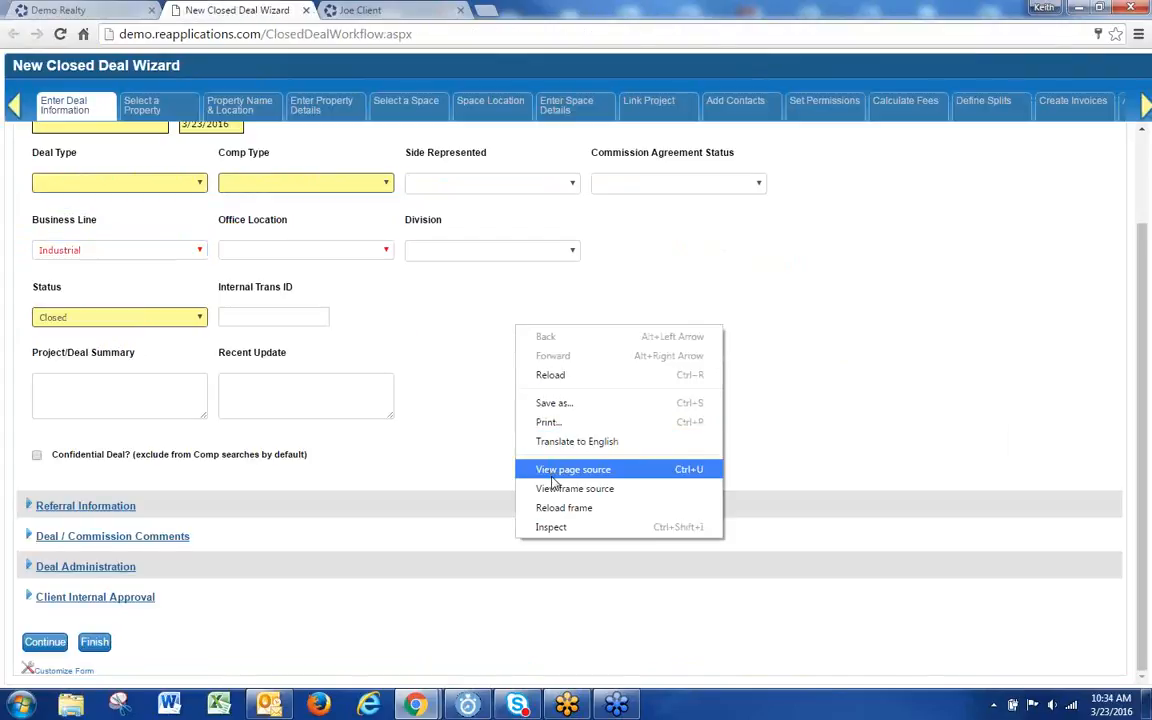
click(535, 375)
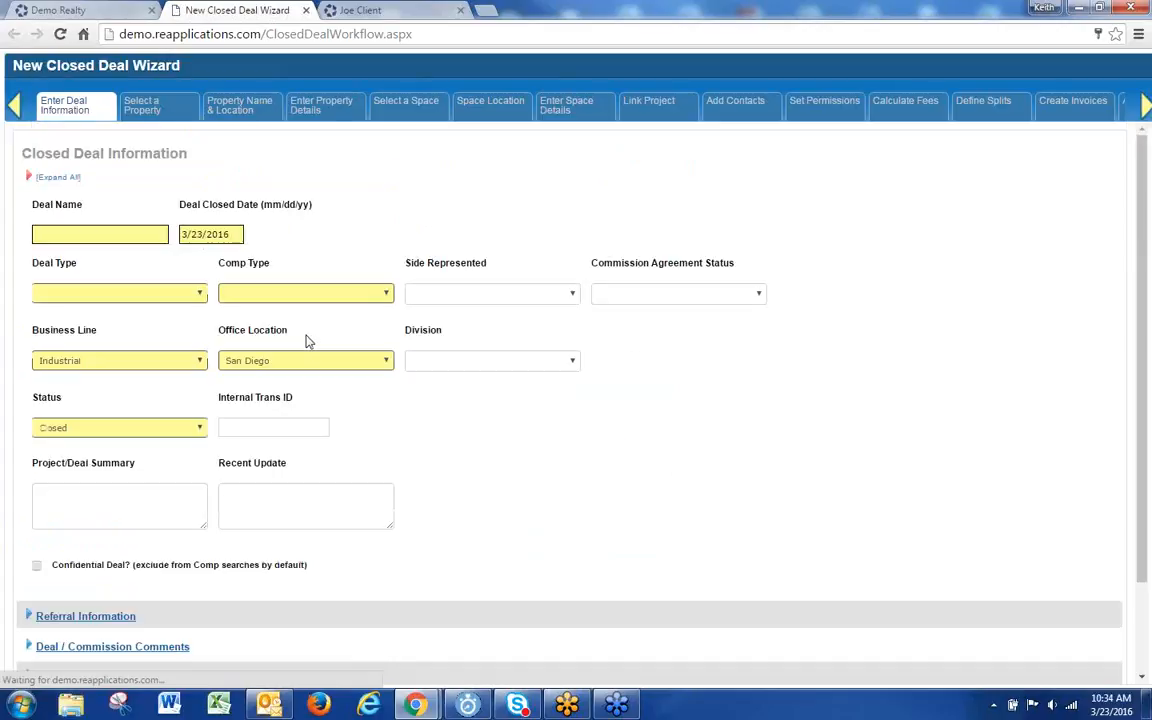
Step: Confirm Office Location stays San Diego and Business Line now lists all nine business lines
click(307, 369)
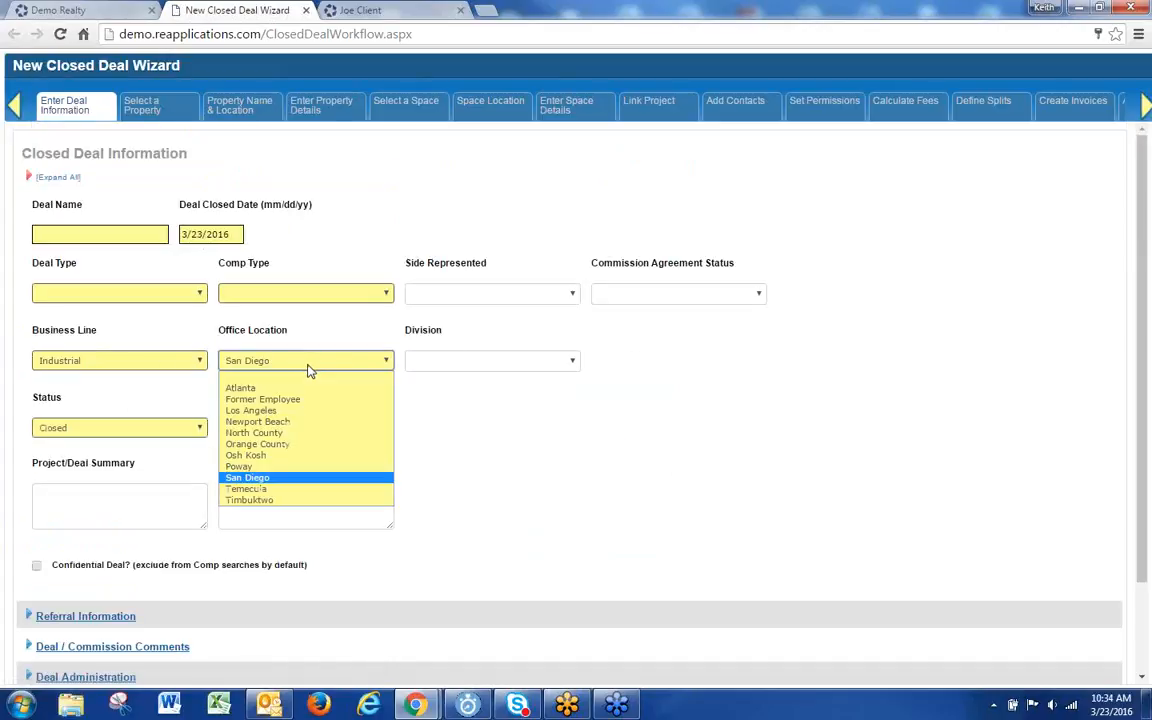
click(105, 362)
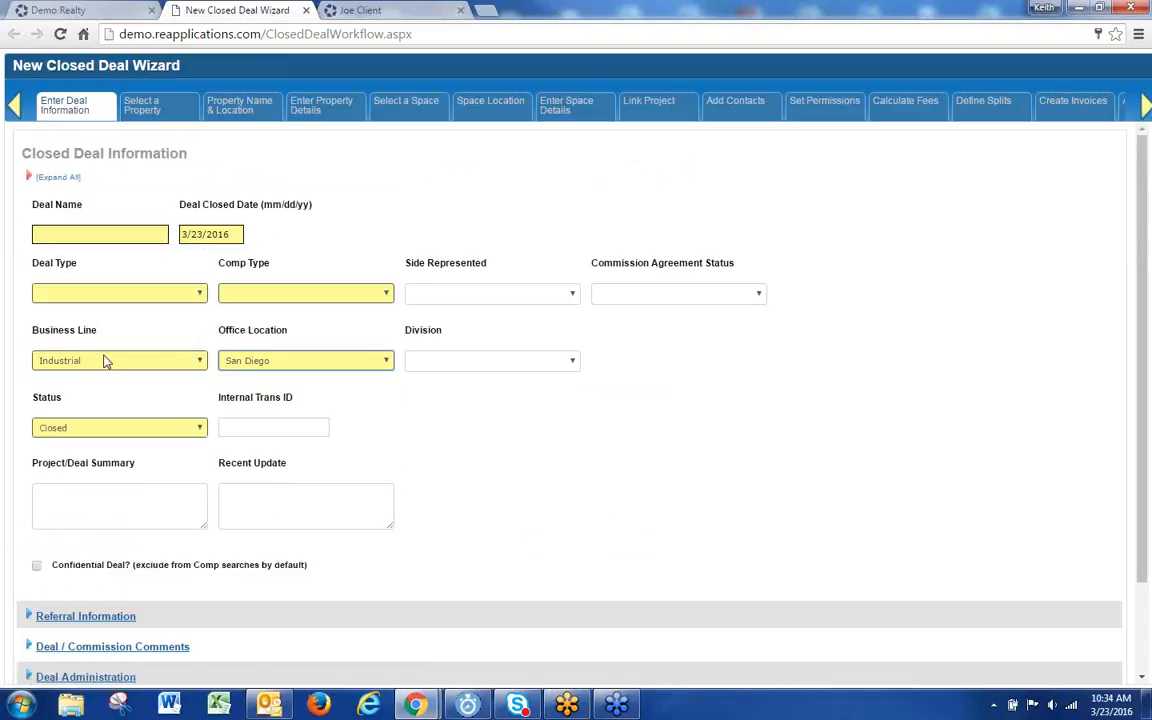
click(107, 362)
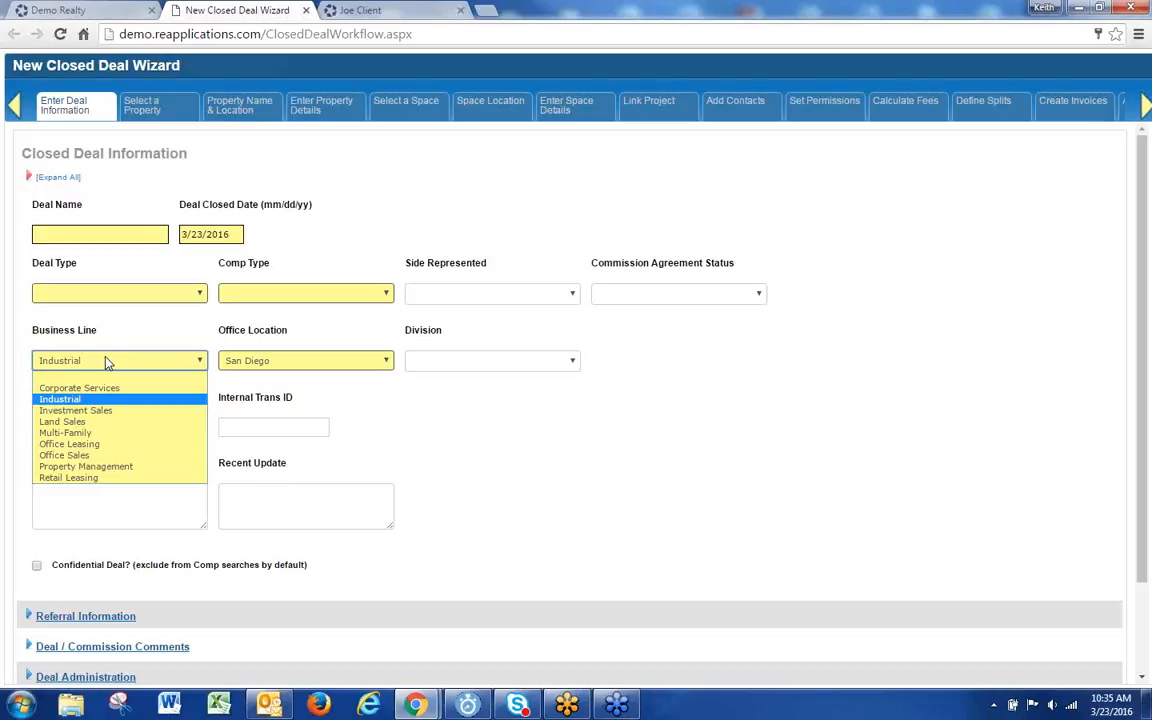
mouse_move(1145, 106)
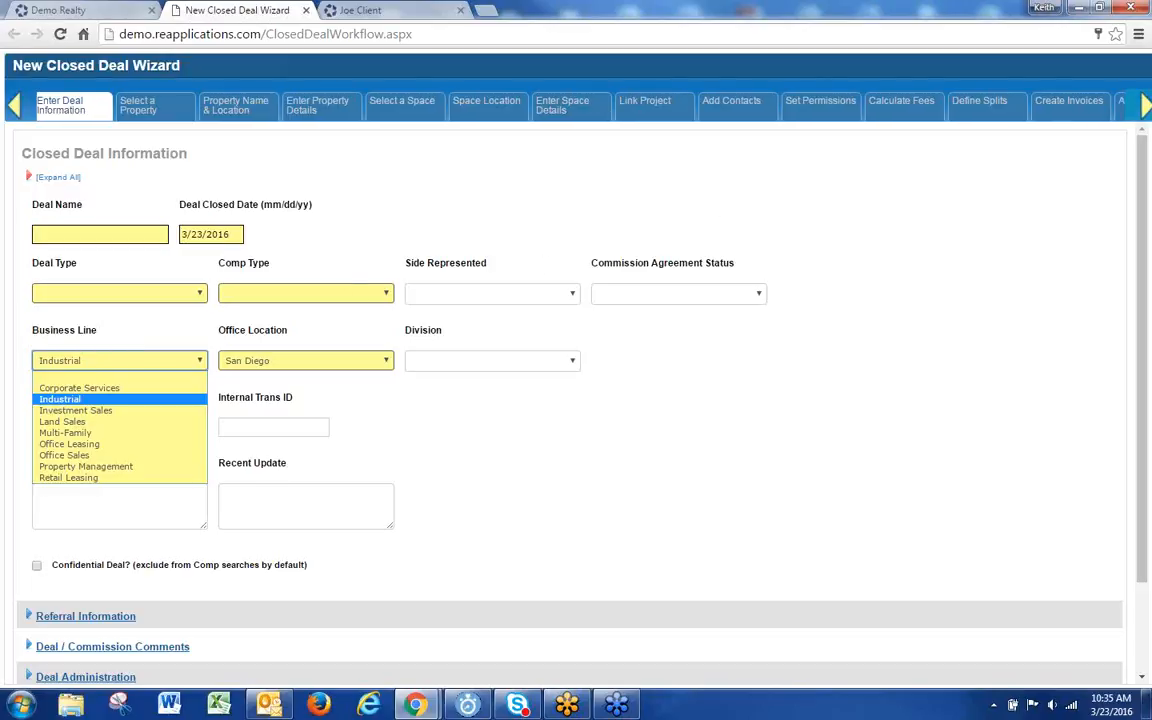
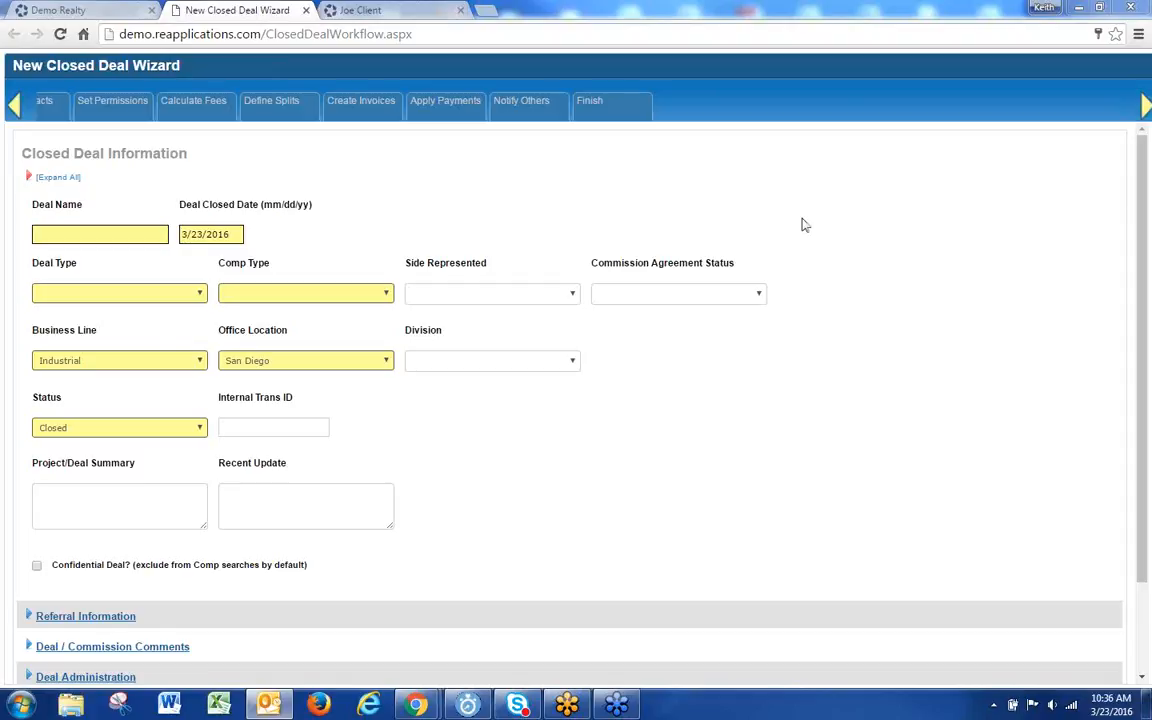
Step: Review the Business Line and Office Location lists, then close the New Closed Deal Wizard tab
click(112, 362)
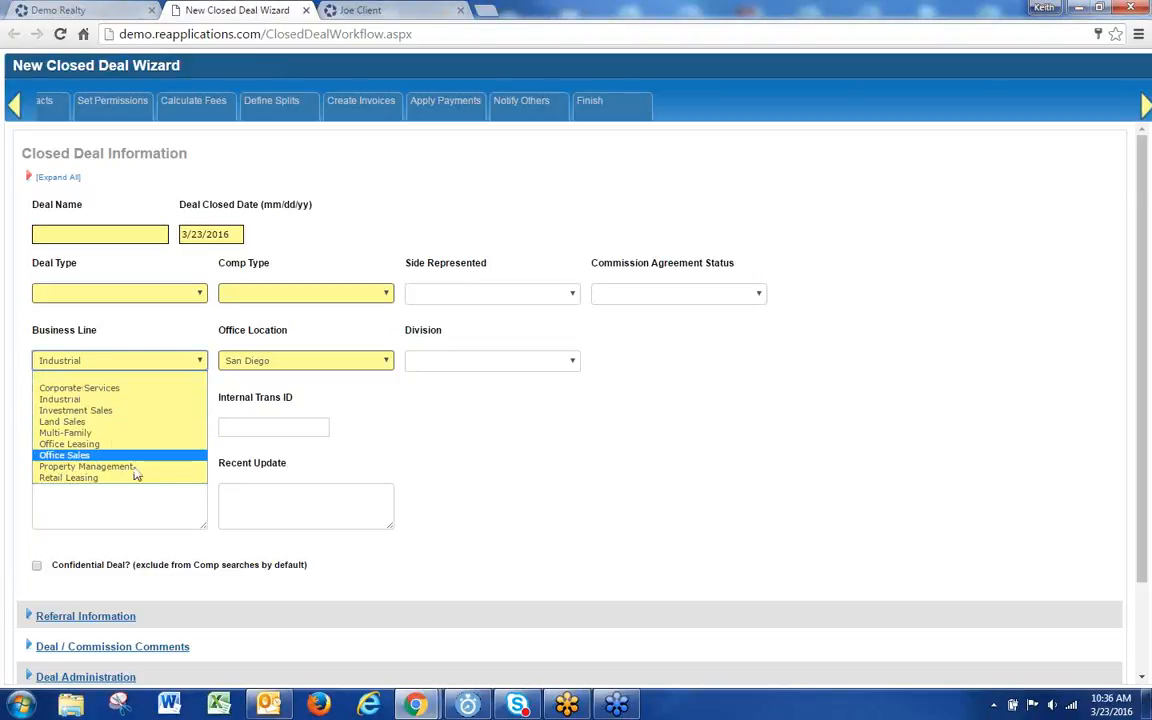
click(318, 360)
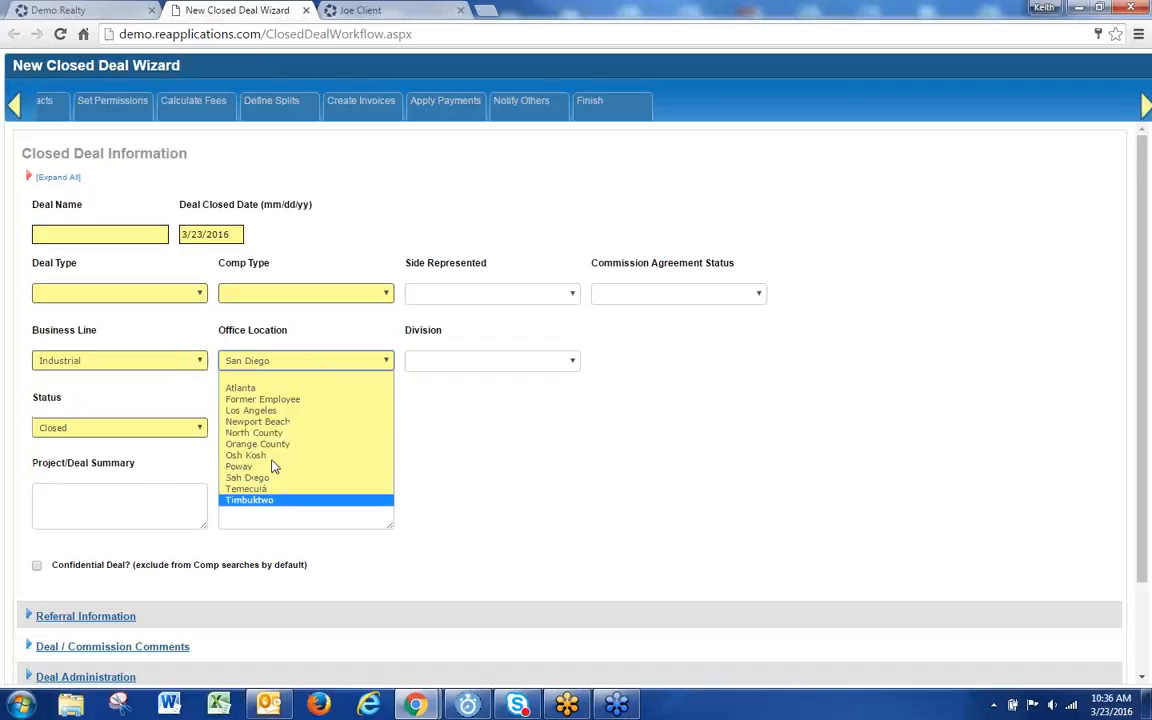
click(308, 10)
click(308, 10)
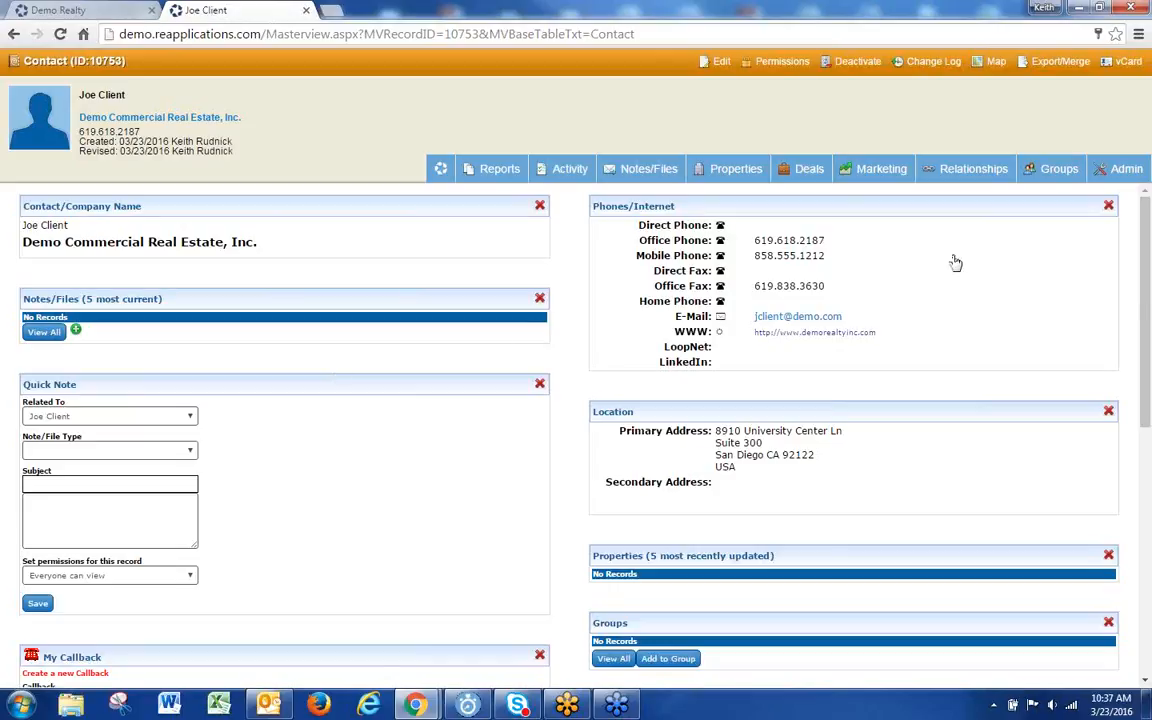
Step: Open Admin > Contact Bio for the contact and place the cursor in the Biography box
mouse_move(1130, 183)
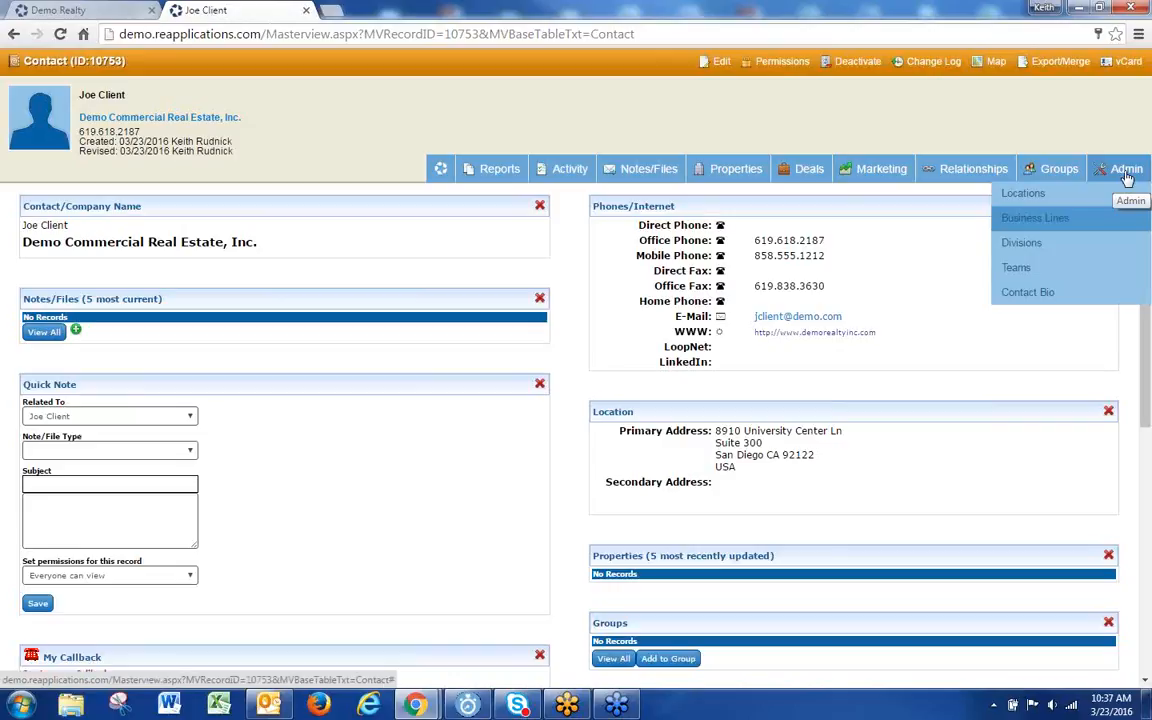
click(1029, 294)
click(135, 290)
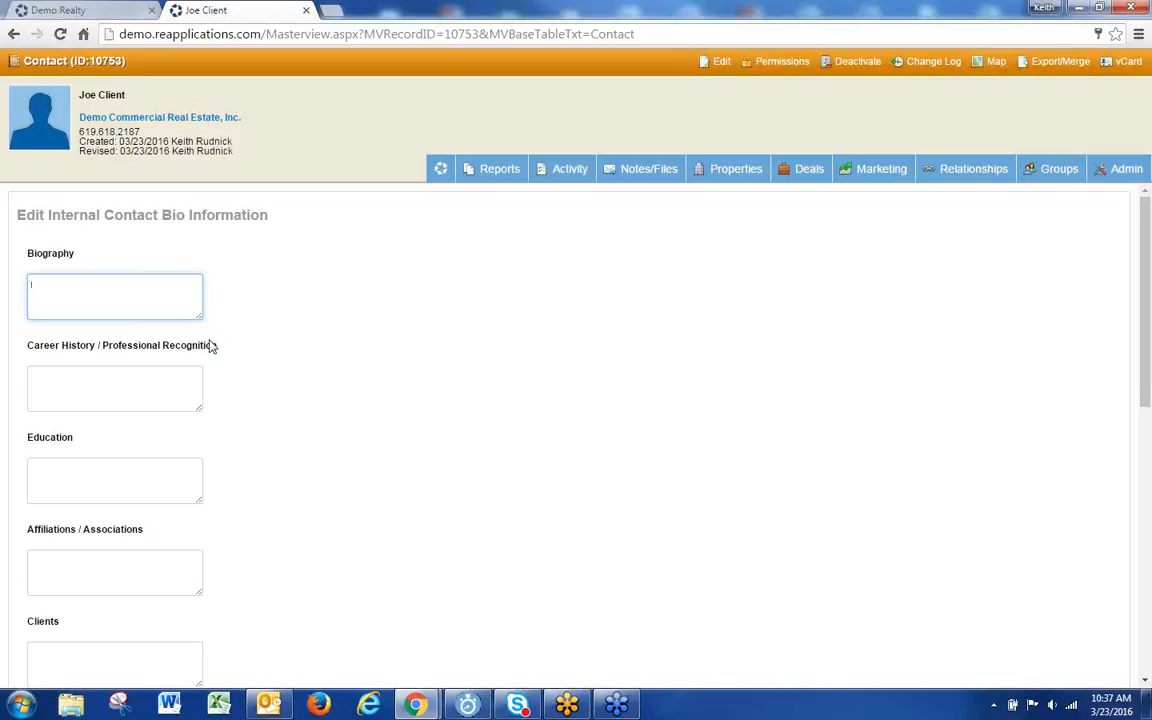
Step: Enlarge the Biography box and move down past Career History
drag(201, 318, 705, 503)
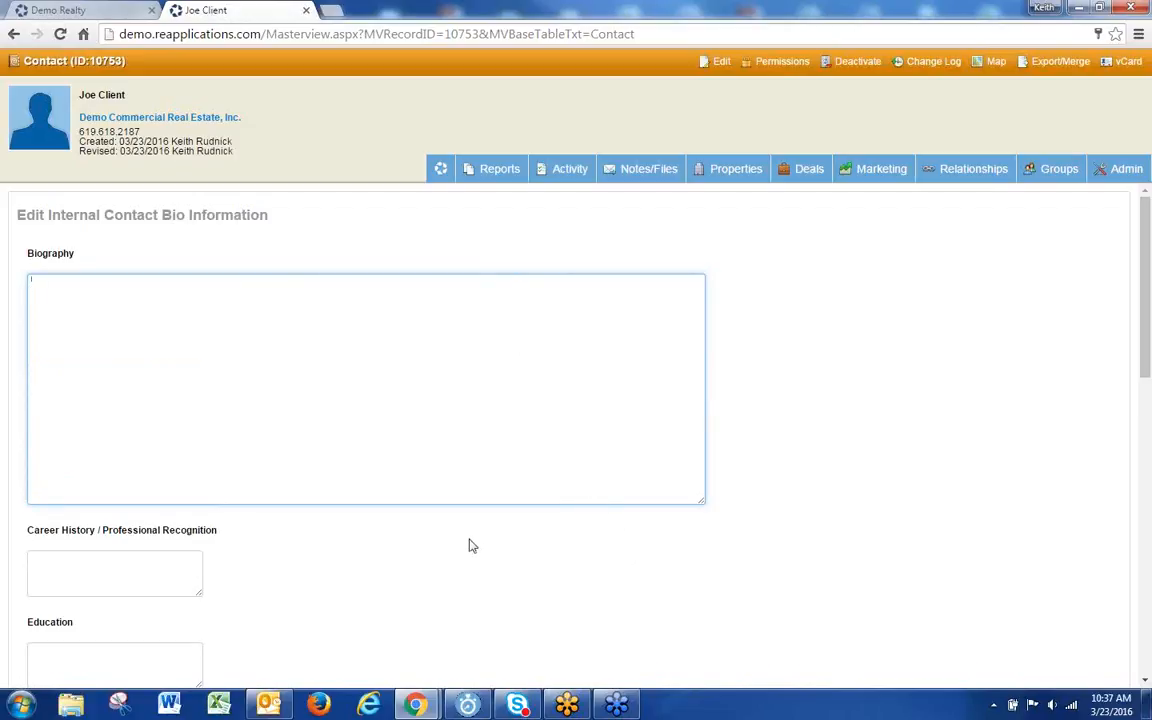
scroll(470, 545, down, 3)
click(39, 399)
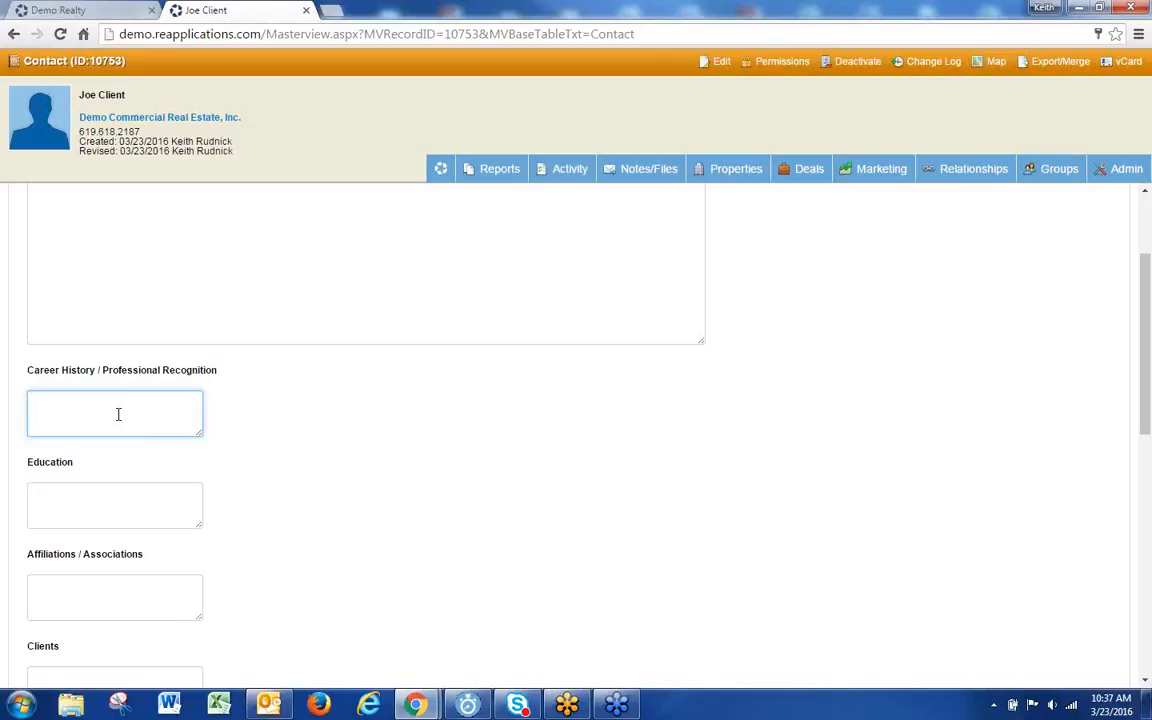
scroll(118, 414, down, 3)
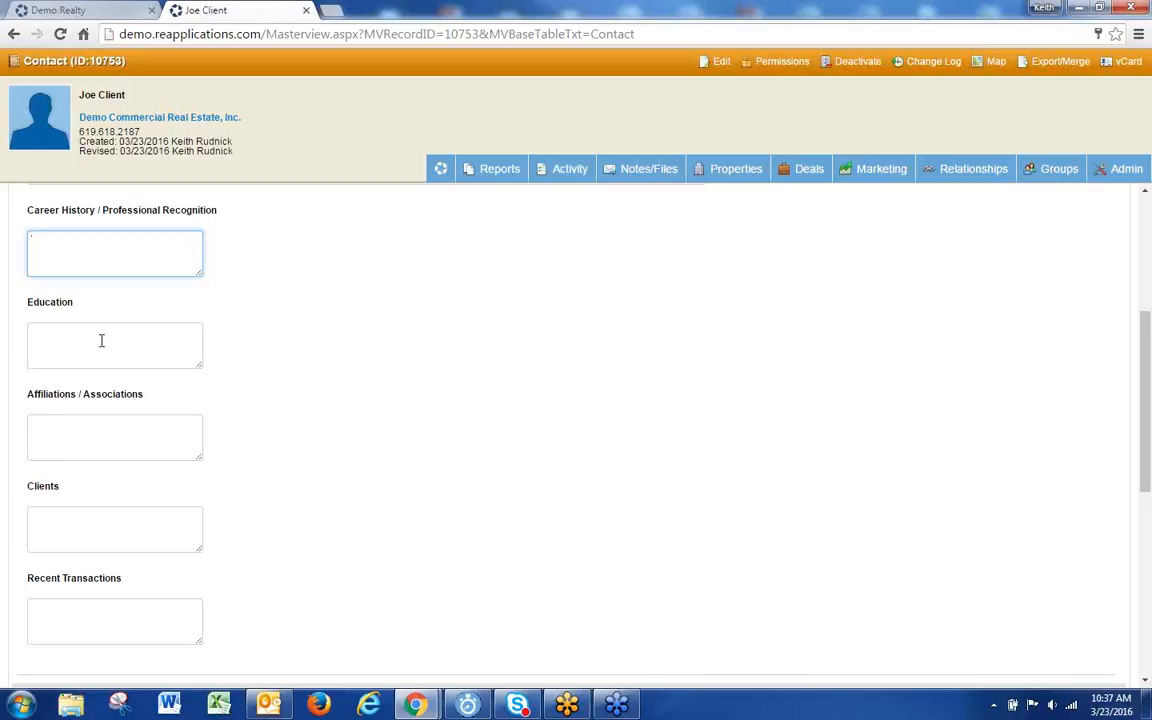
scroll(118, 450, down, 3)
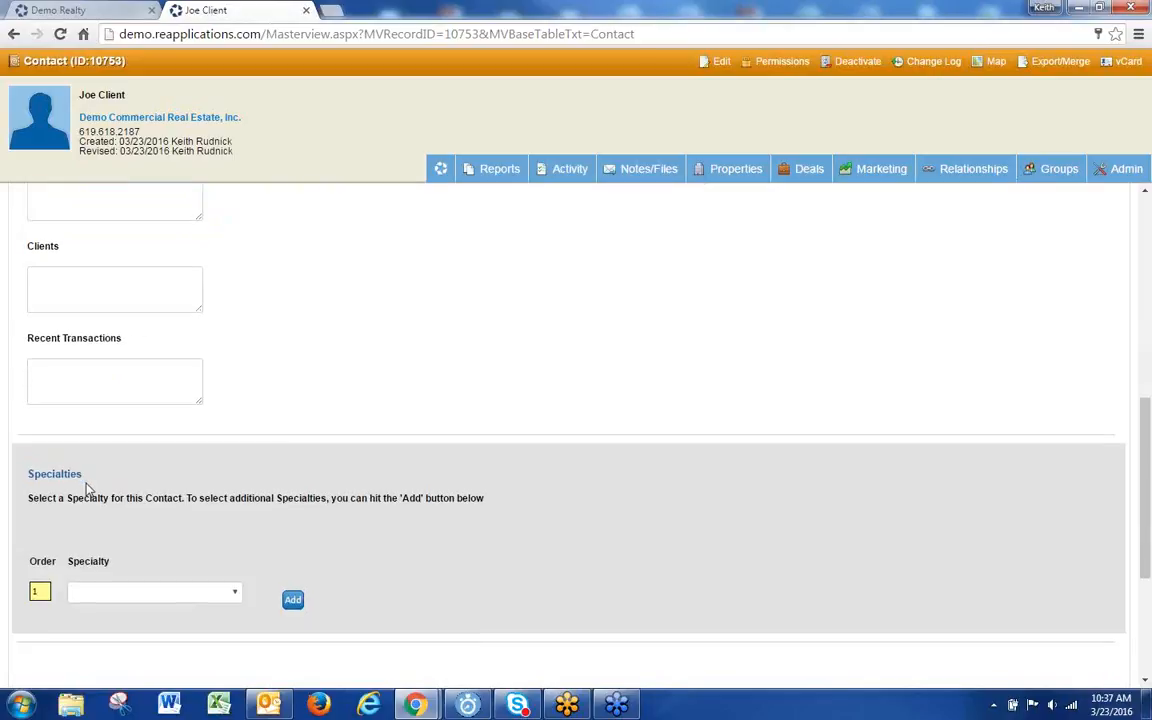
scroll(100, 490, down, 2)
Step: Set Specialty 1 to Industrial and add a second specialty row set to Office
click(197, 433)
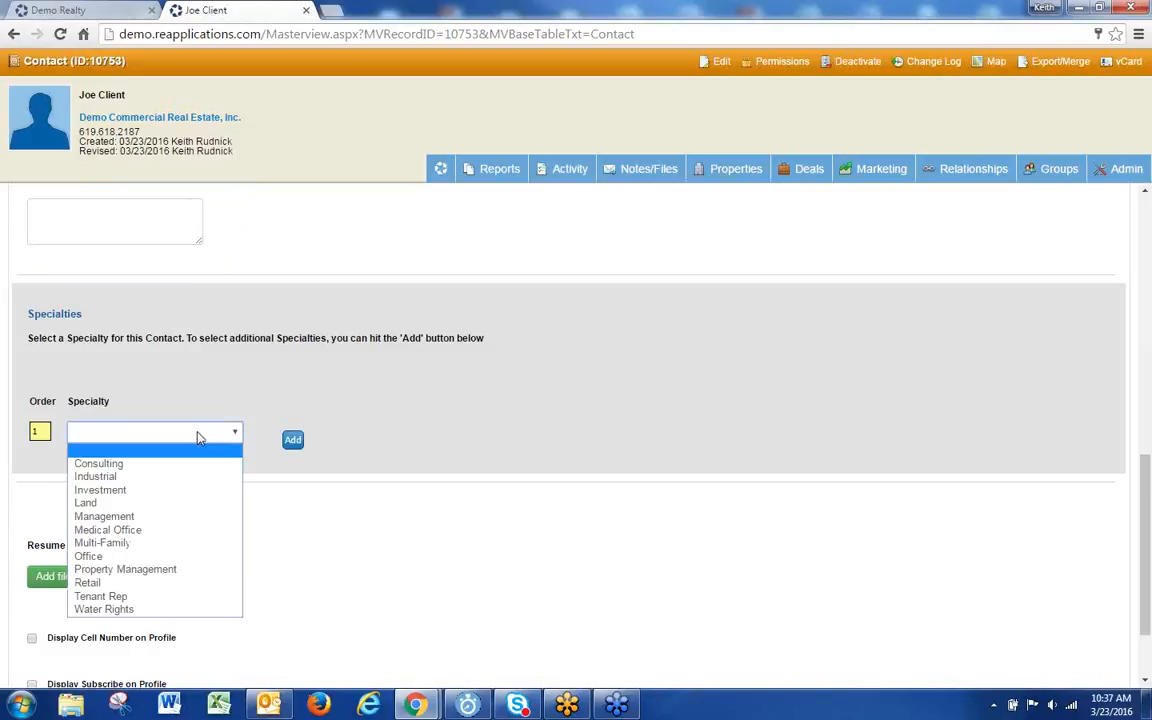
click(148, 479)
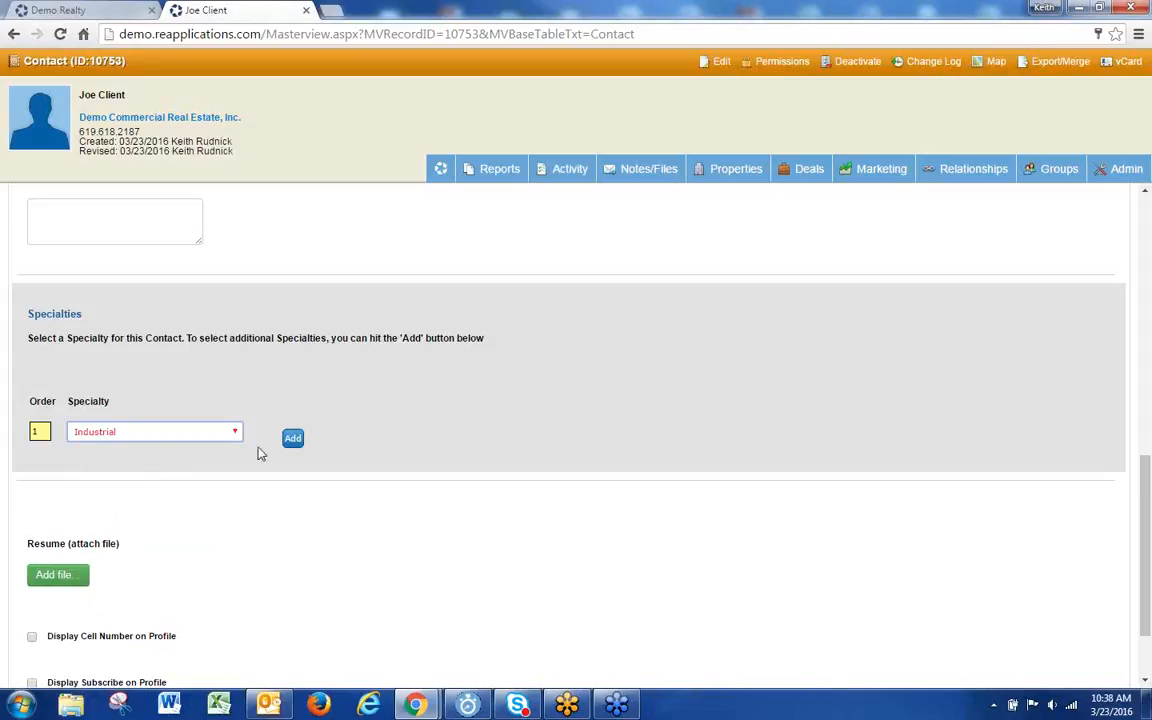
click(289, 440)
click(110, 468)
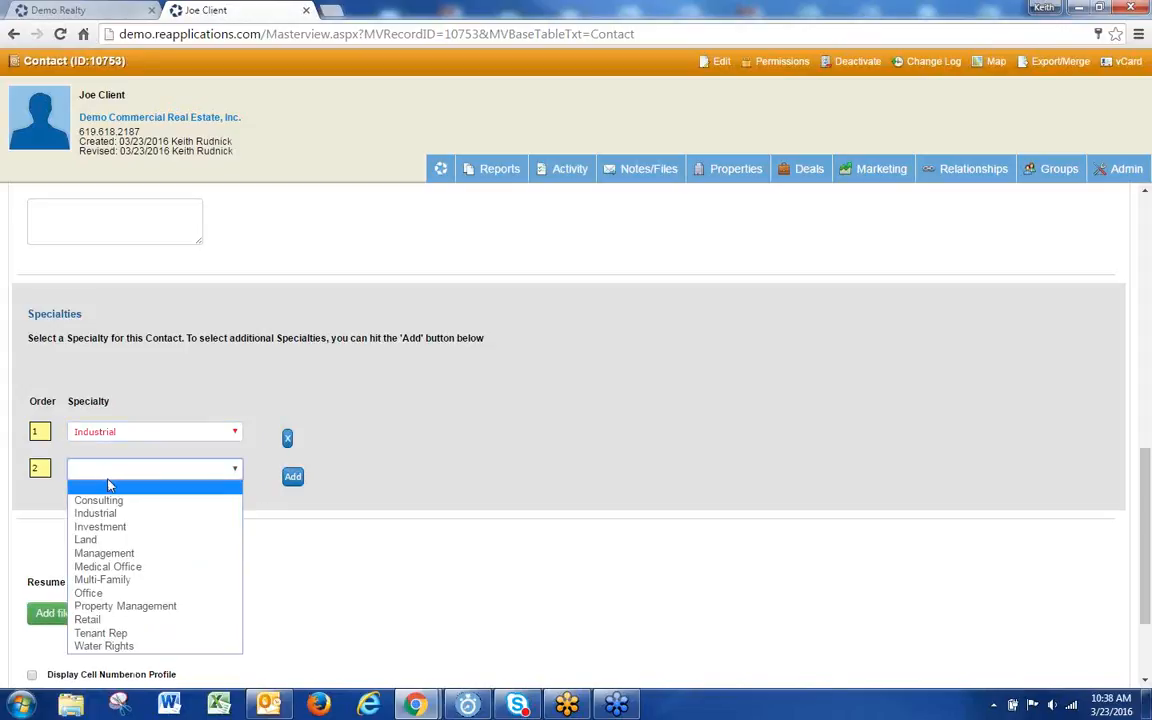
click(86, 592)
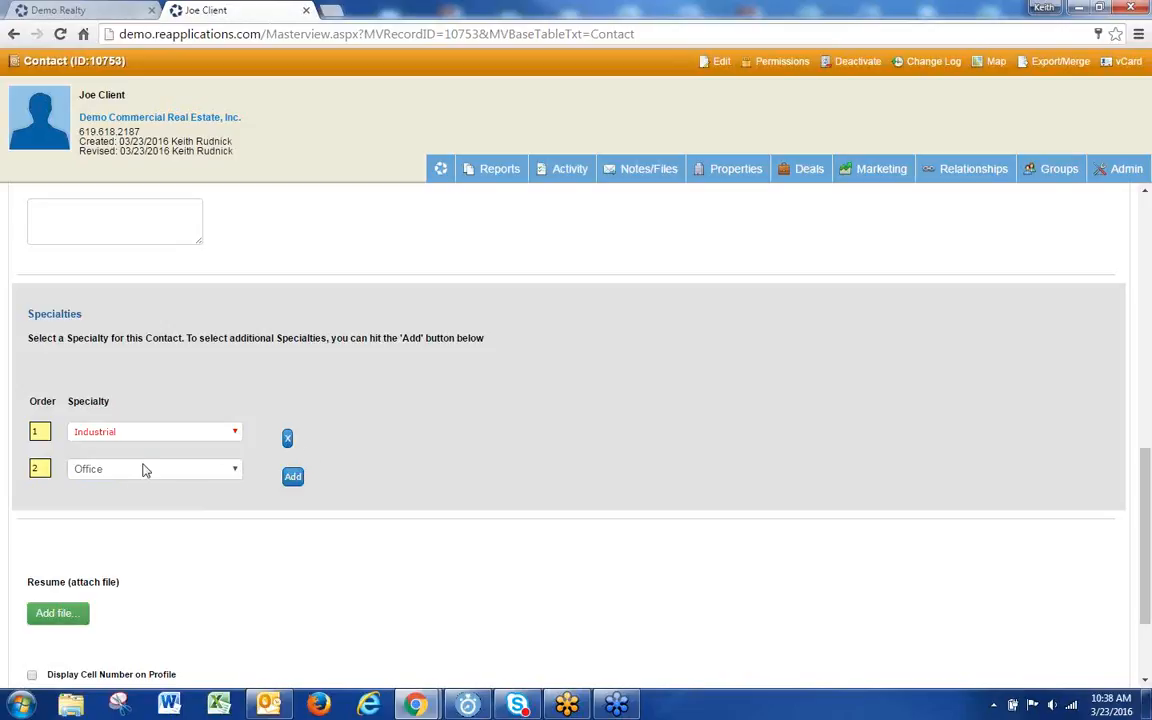
Step: Skip attaching a resume file and submit the bio form
scroll(136, 509, down, 2)
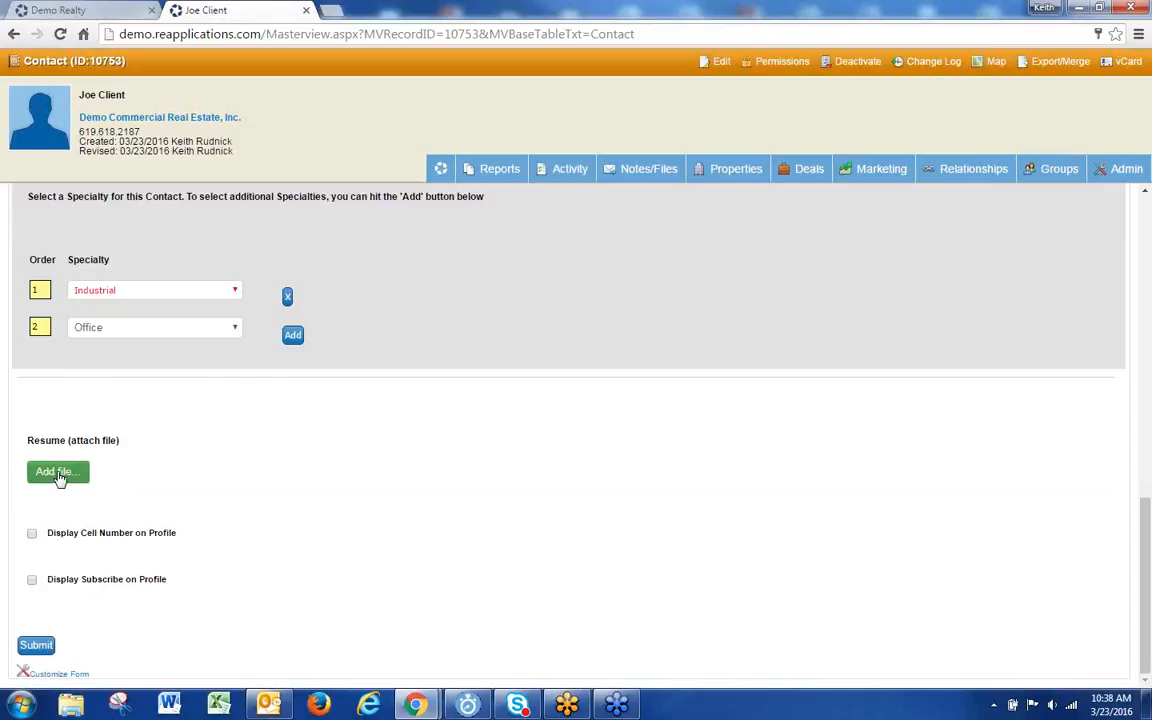
click(57, 474)
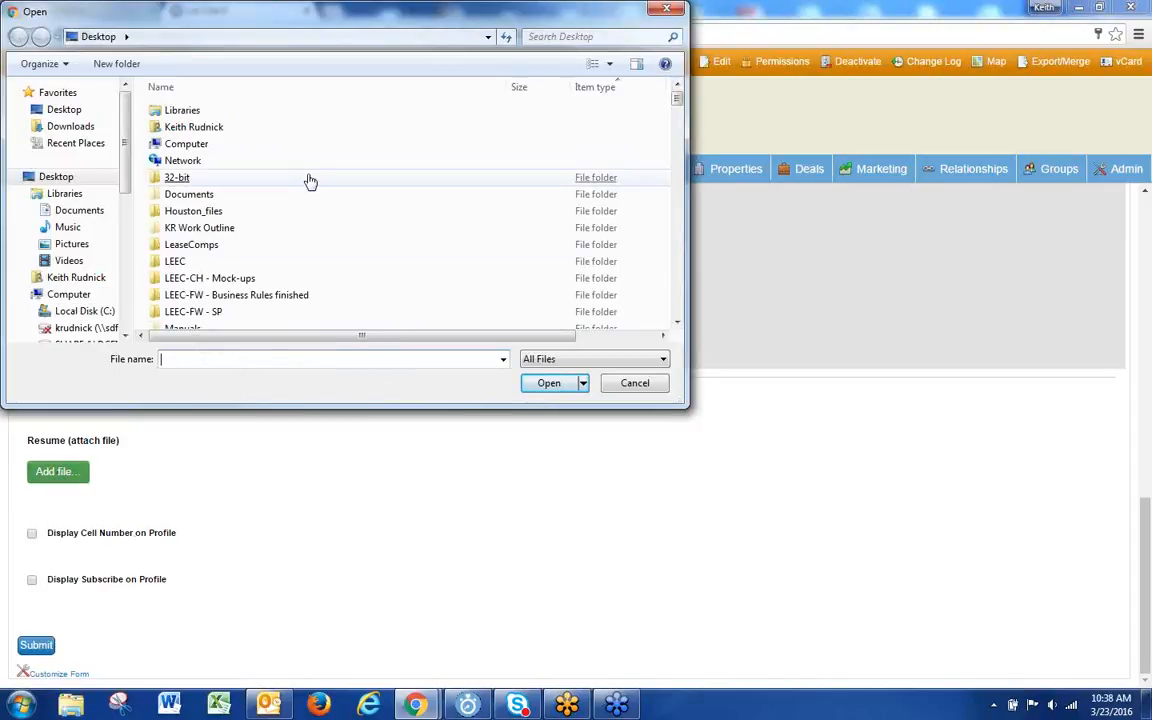
click(634, 384)
click(36, 644)
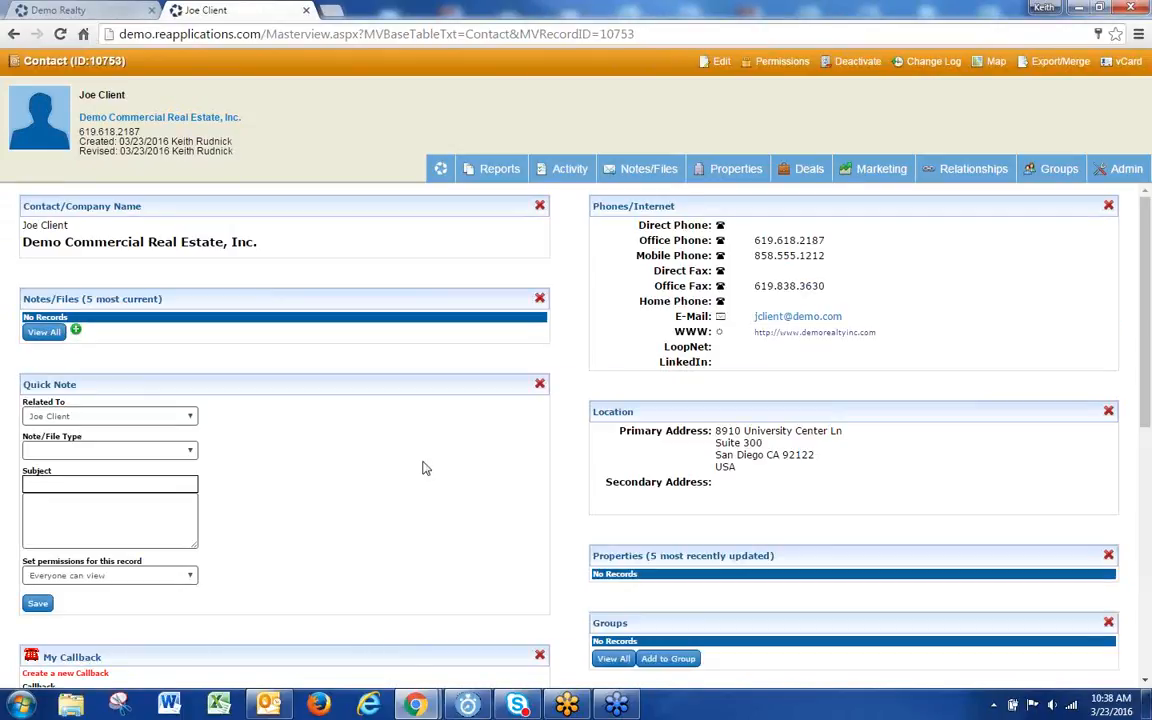
Step: View the contact's Teams page showing 0 teams, then switch to the Demo Realty tab
mouse_move(1120, 170)
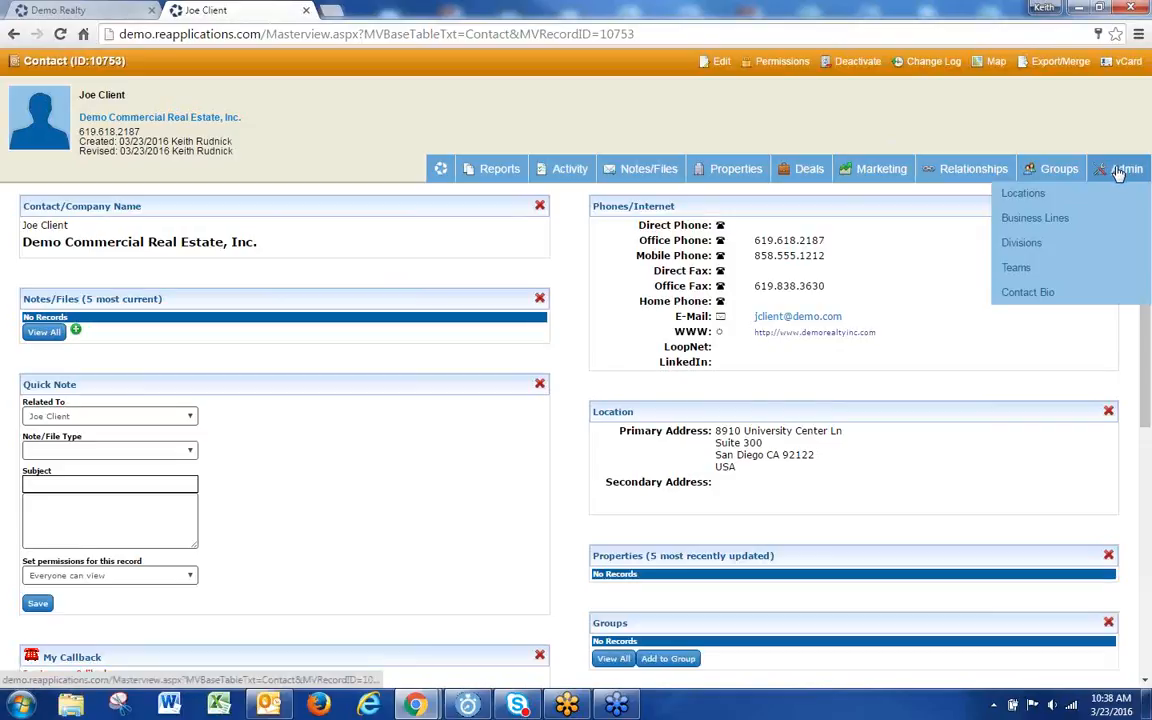
click(1020, 269)
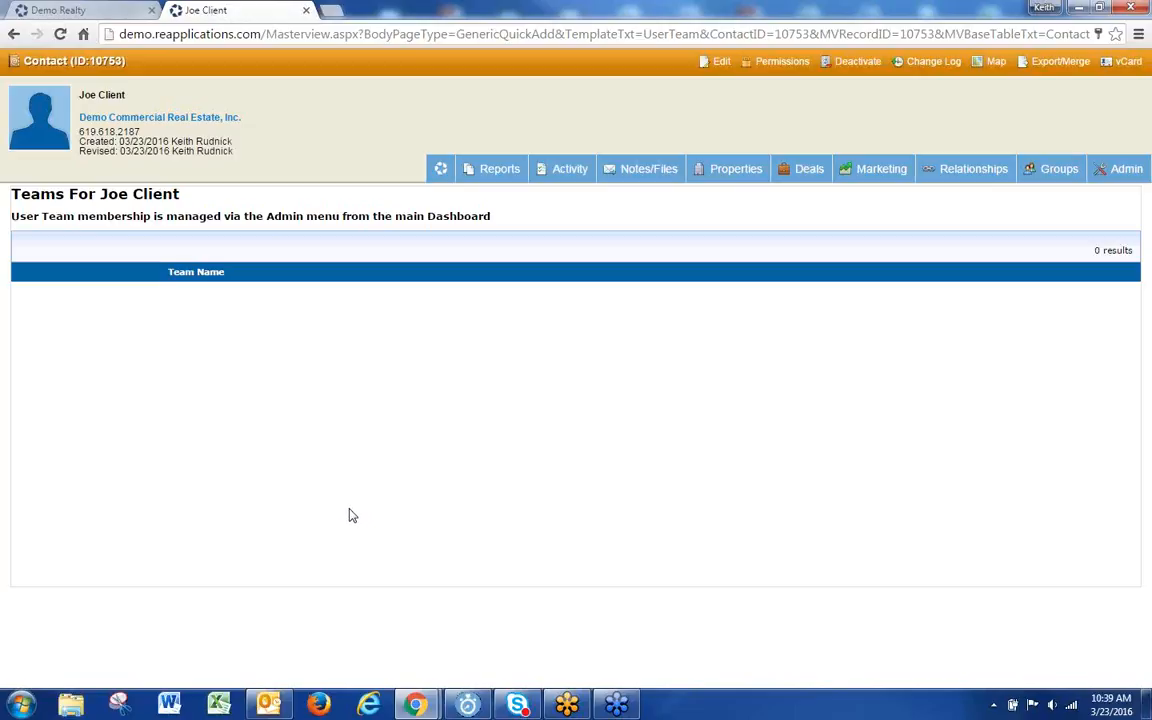
click(90, 10)
Step: Open a blank Add a User Team form from Admin > User Teams (125 teams)
mouse_move(735, 97)
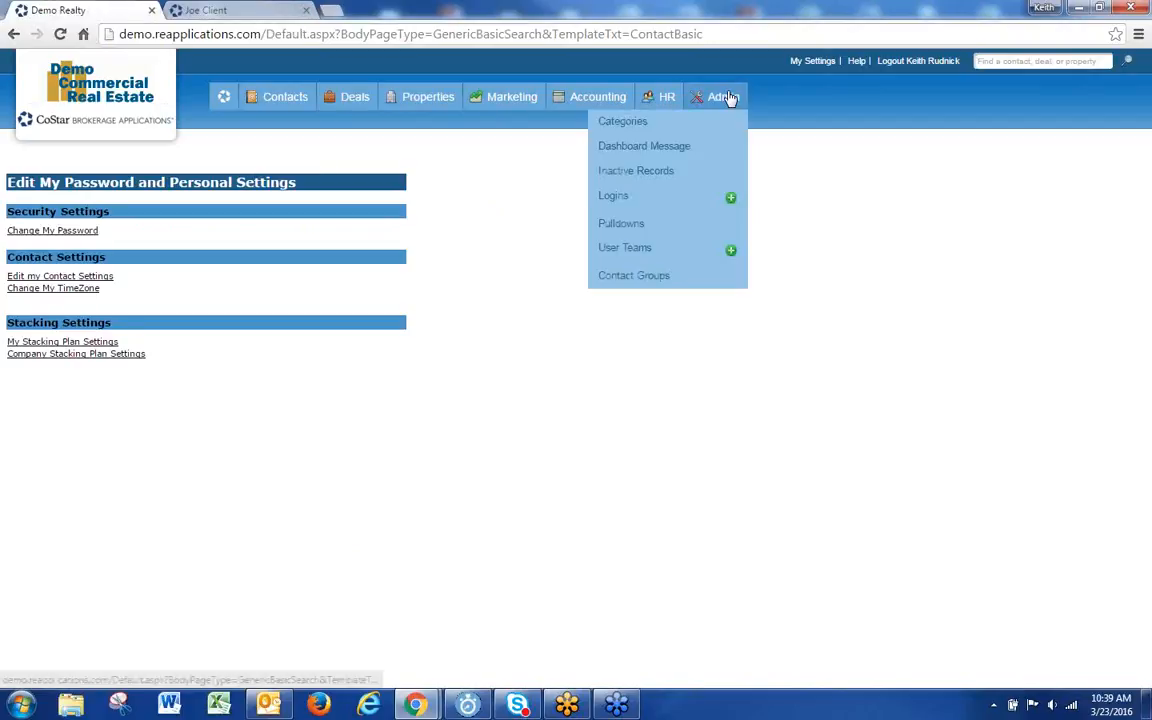
click(237, 10)
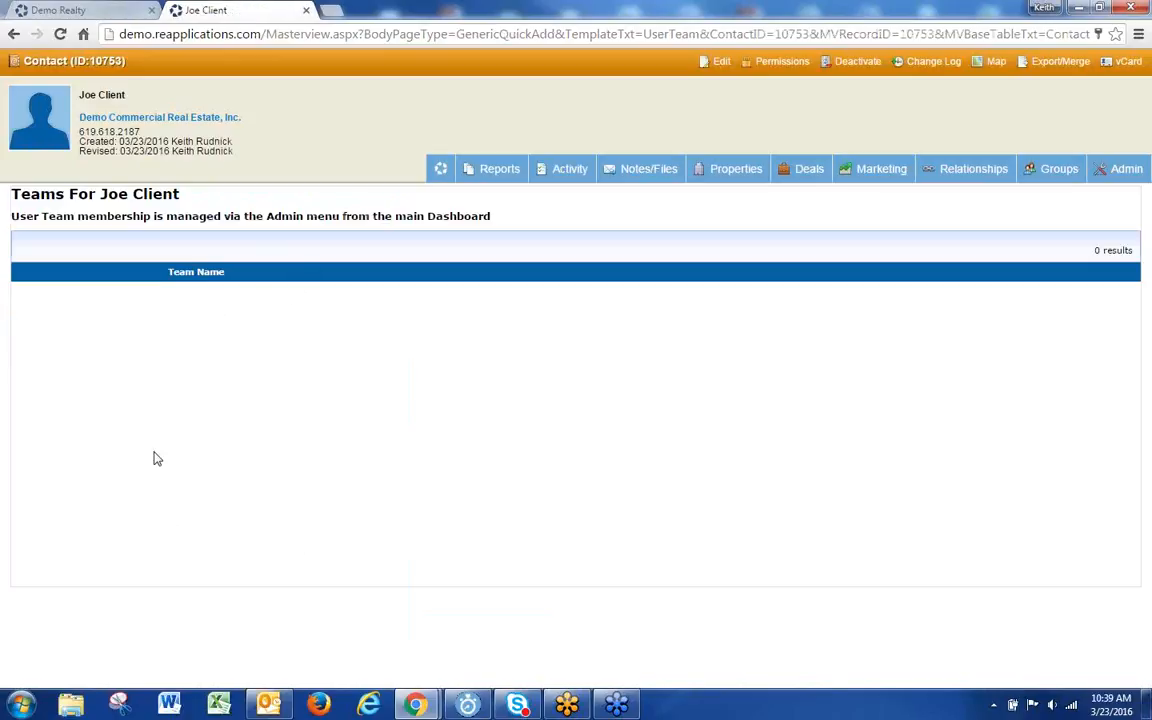
drag(515, 217, 16, 216)
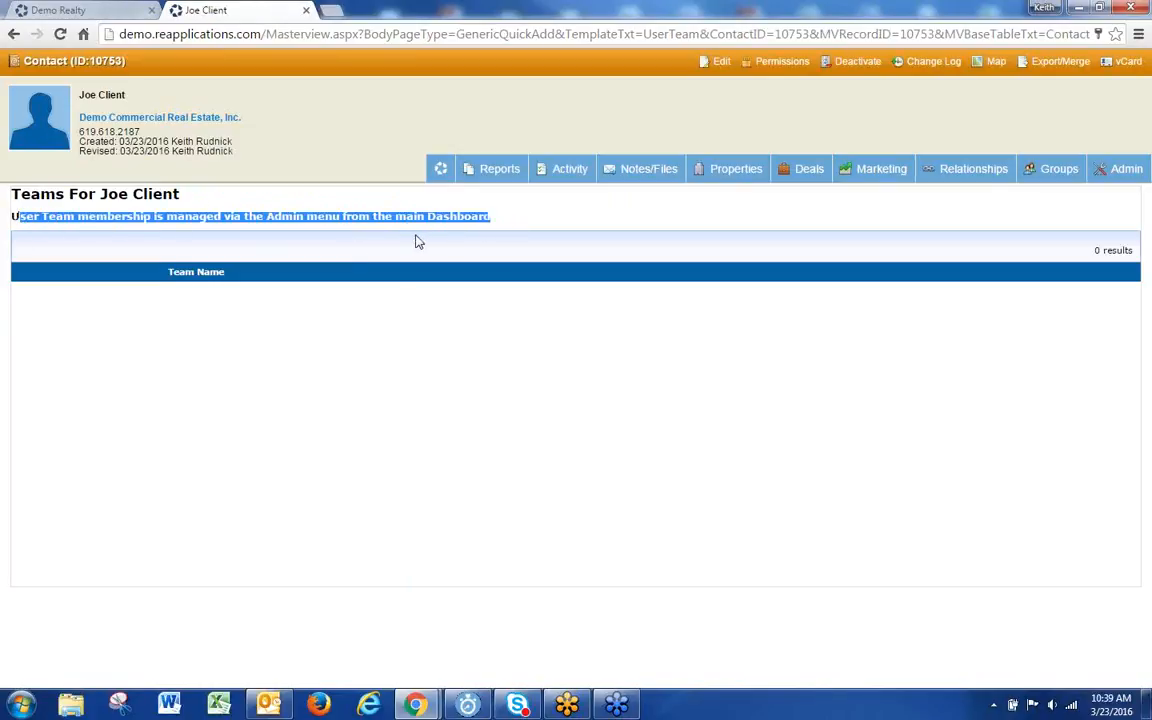
click(112, 14)
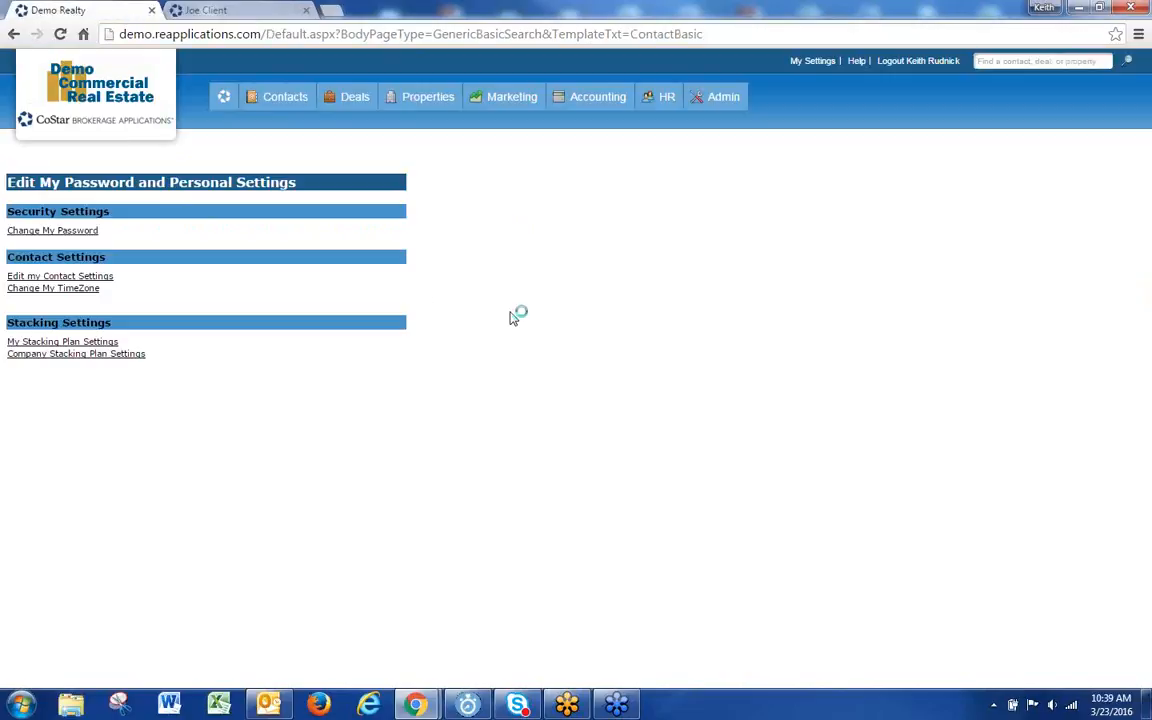
mouse_move(726, 106)
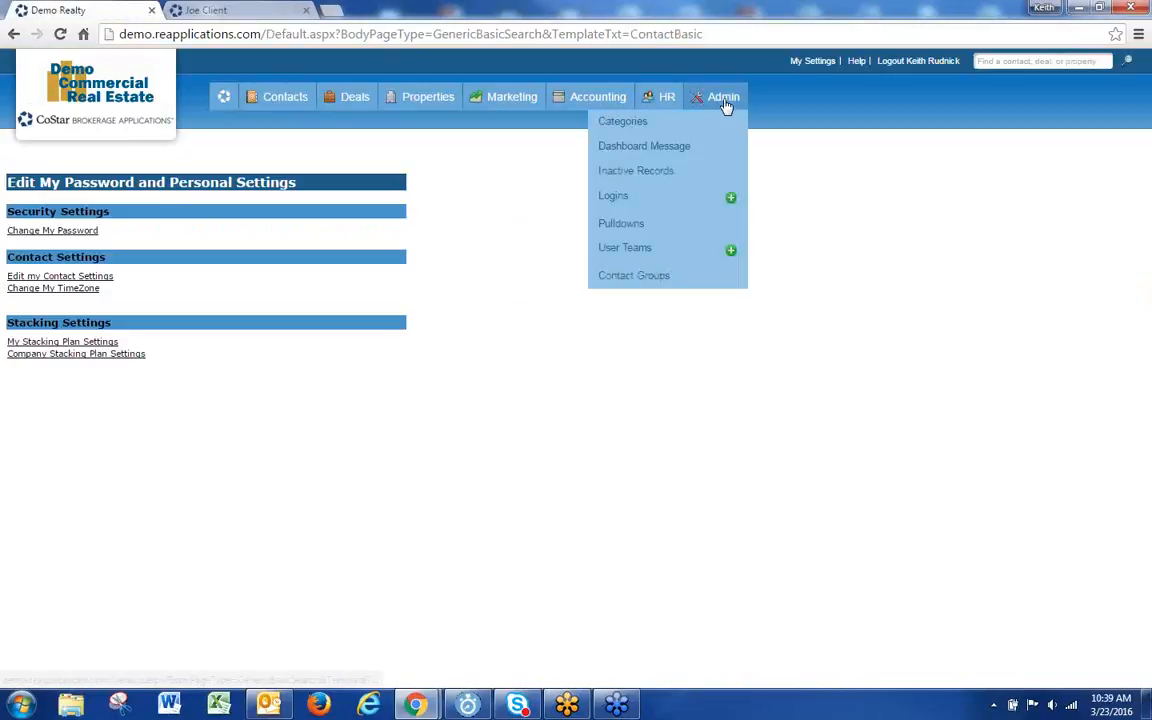
click(624, 248)
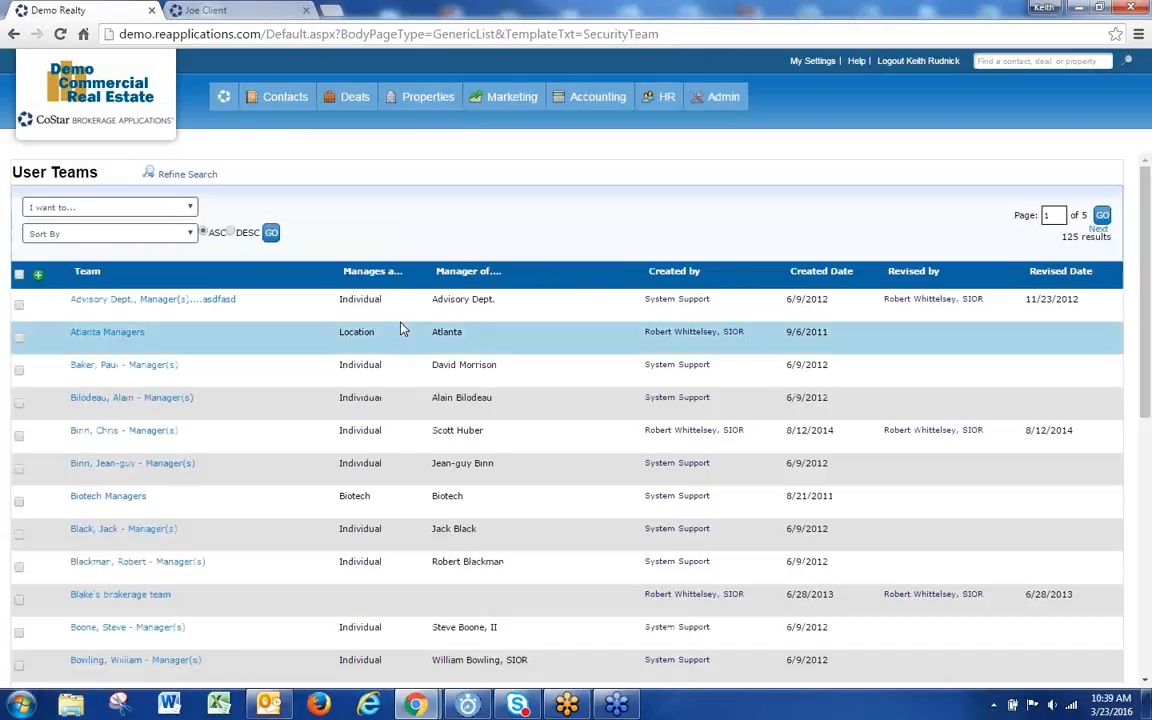
click(38, 277)
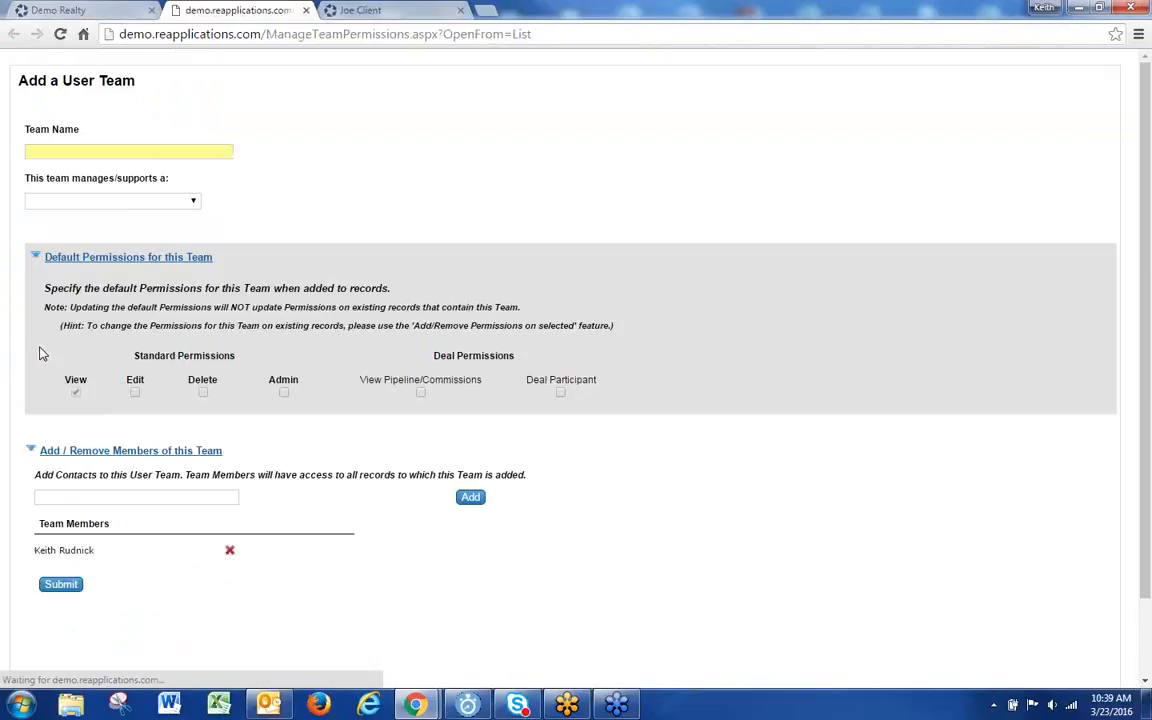
Step: Leave the Team Name field empty and return to the User Teams list tab
click(100, 152)
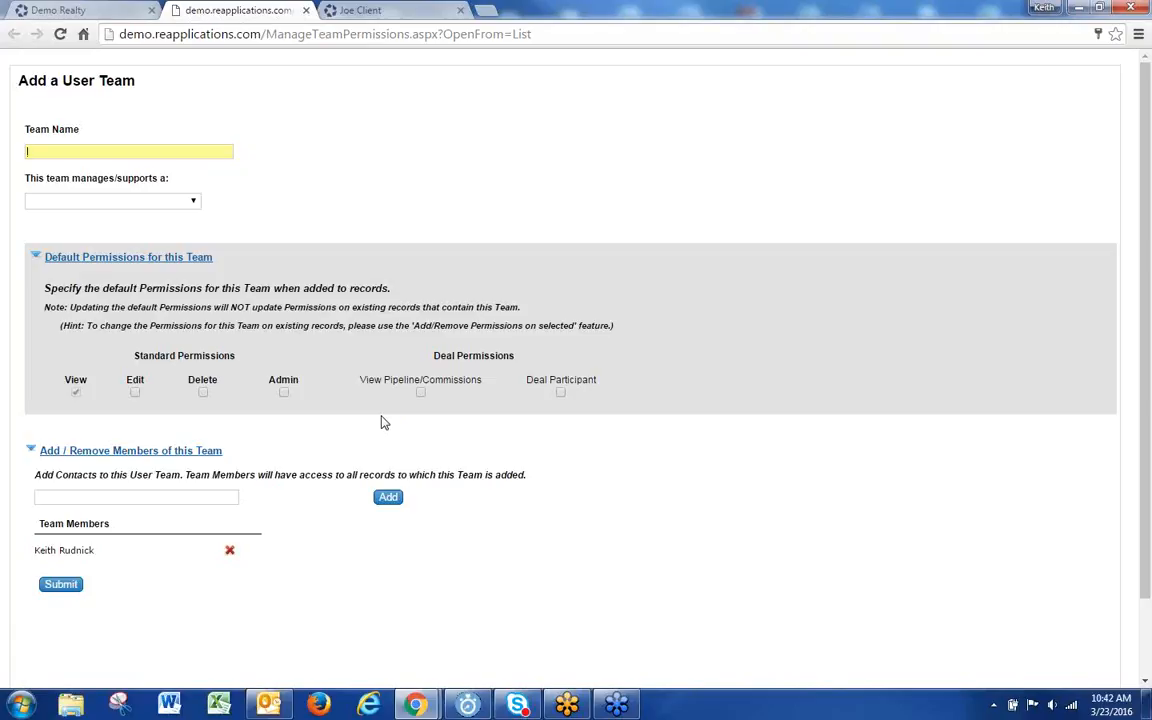
click(58, 10)
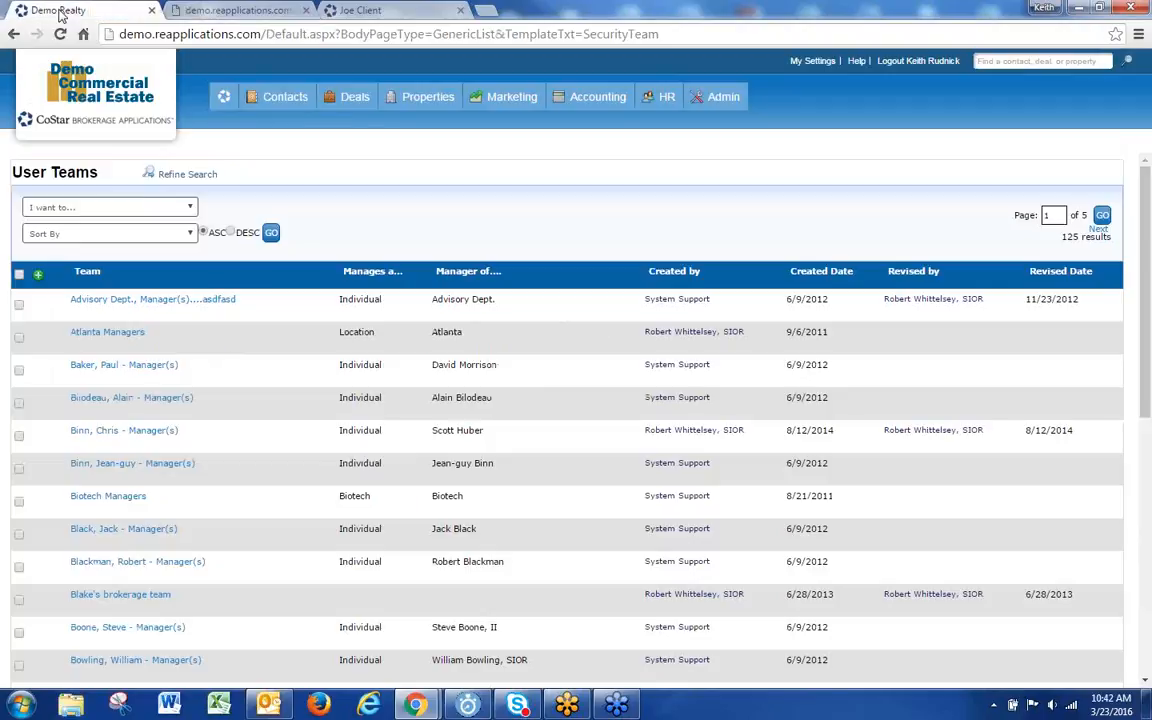
Step: Search contacts with Company 'demo', then rerun the search from the refined search form
mouse_move(282, 100)
click(268, 150)
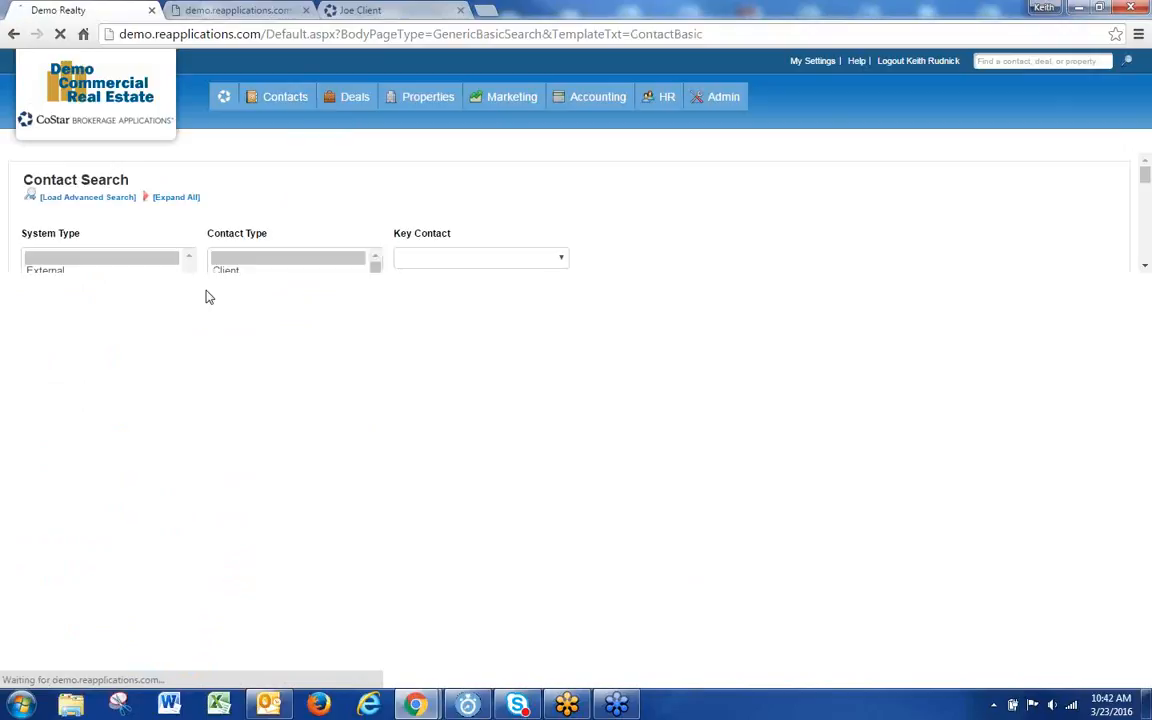
click(311, 371)
text(demo)
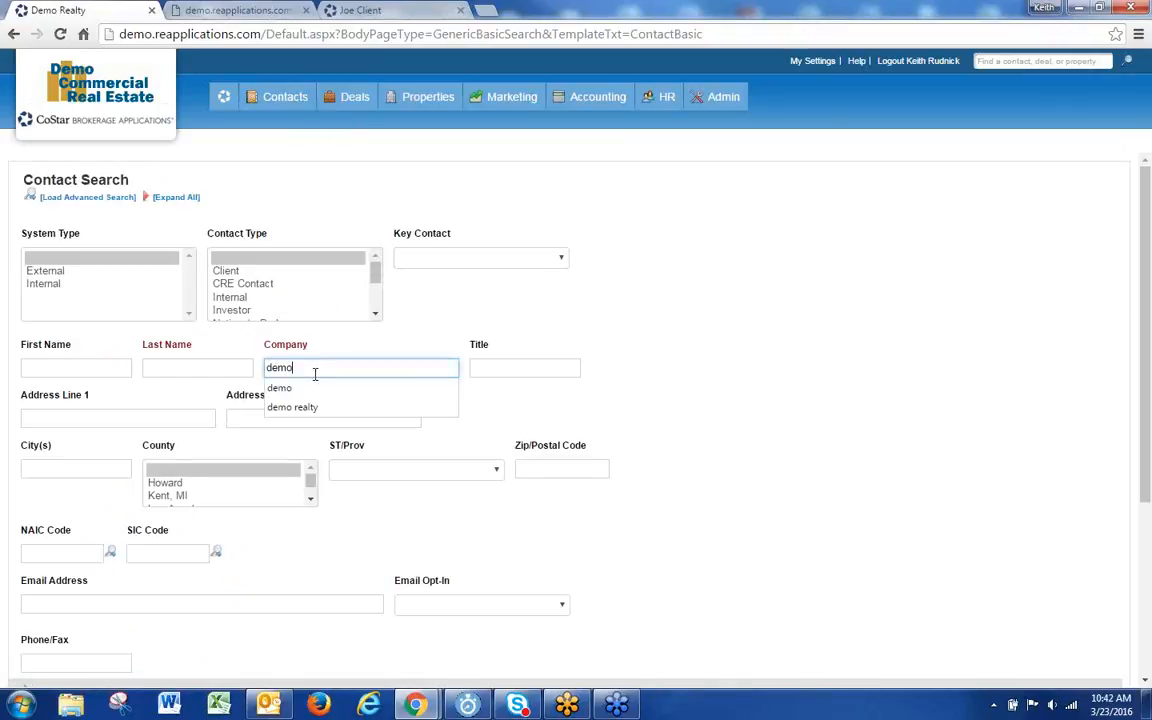
key(Return)
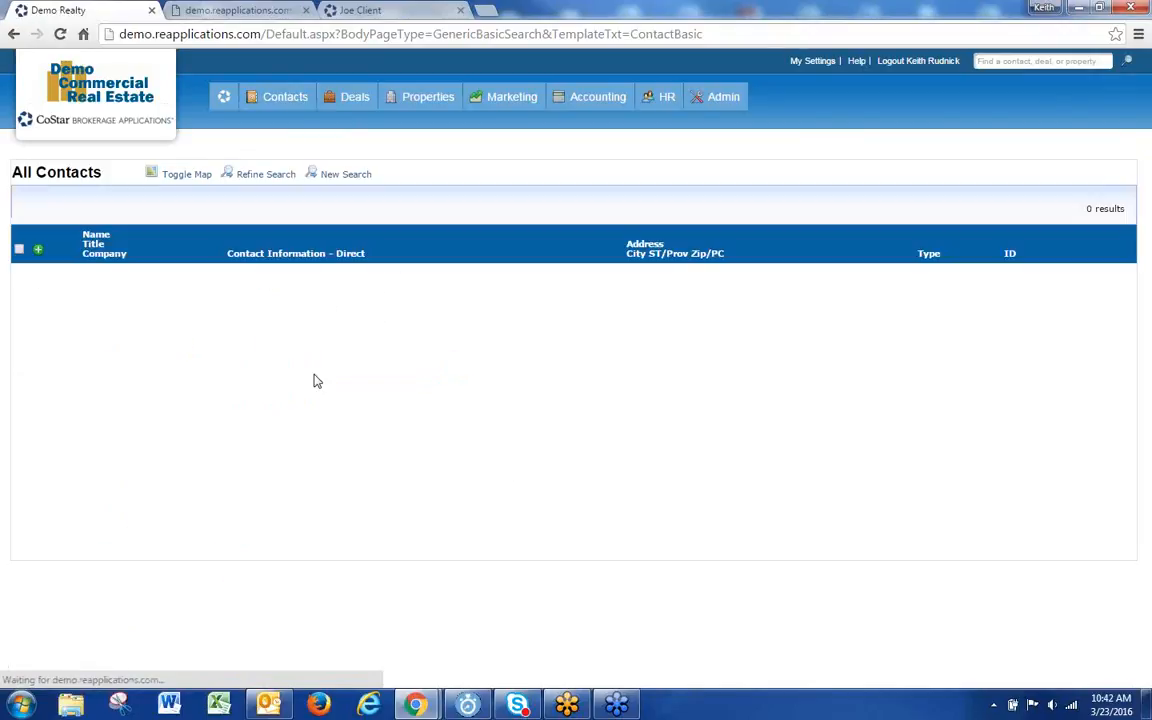
click(283, 172)
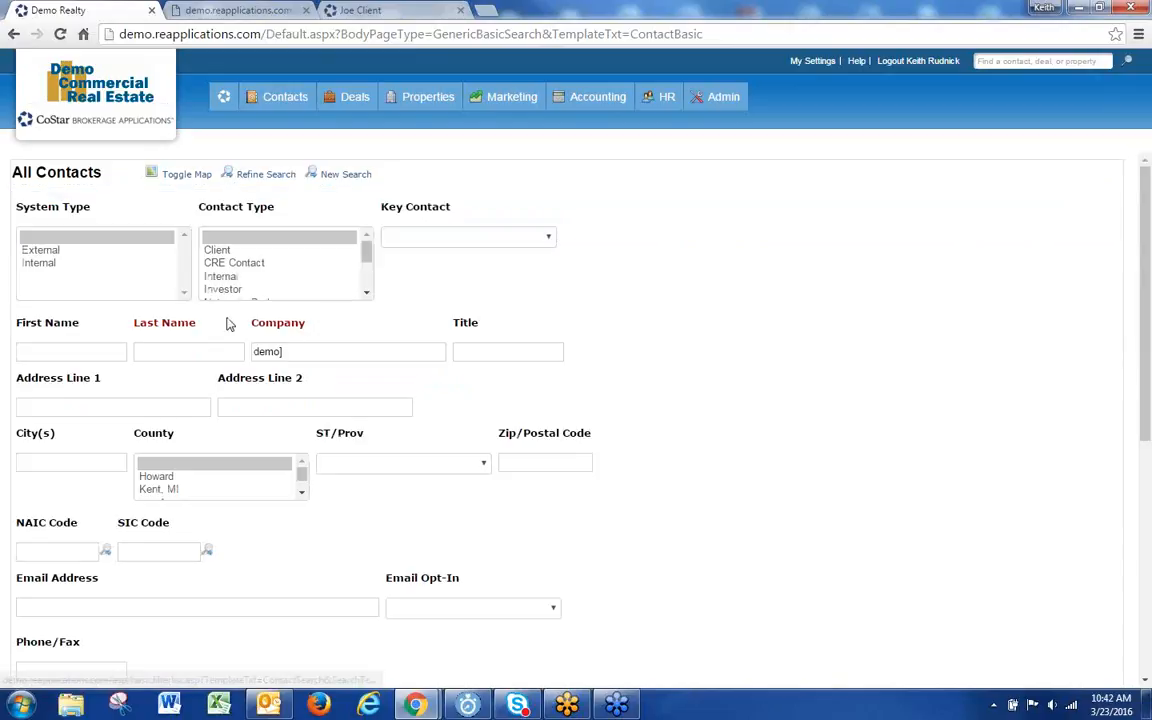
click(327, 350)
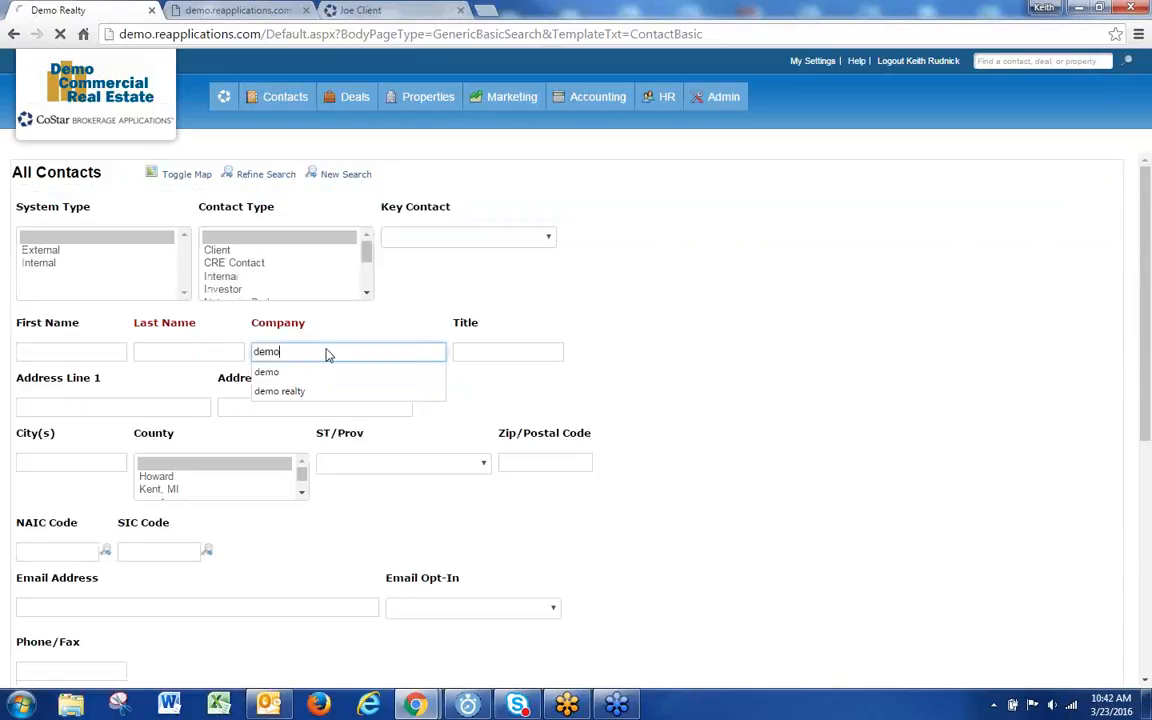
key(Return)
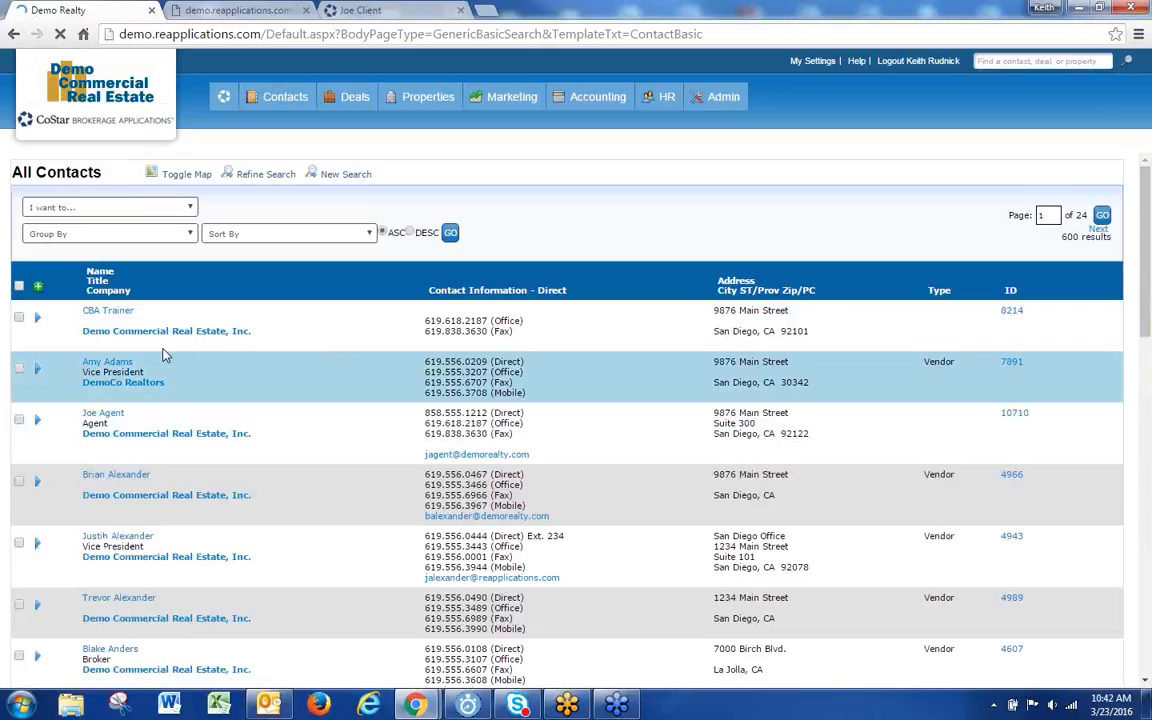
Step: Select all 25 contacts on the page and choose Add/Remove Permissions from Selected records
click(18, 286)
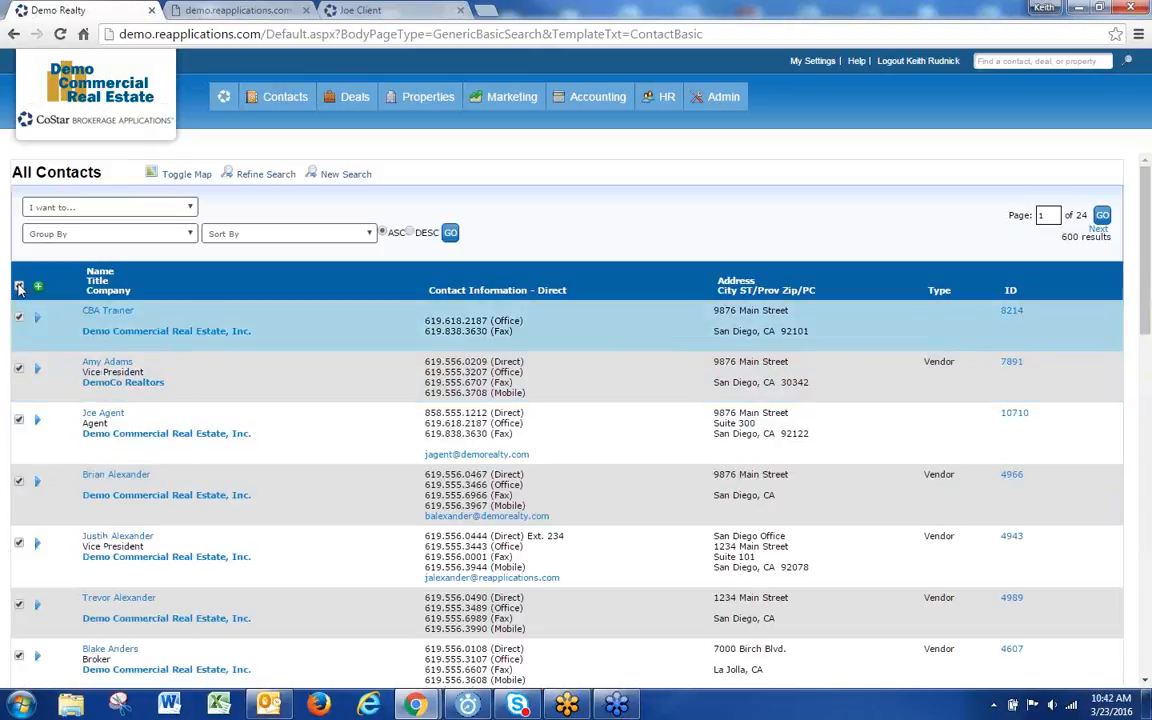
click(164, 207)
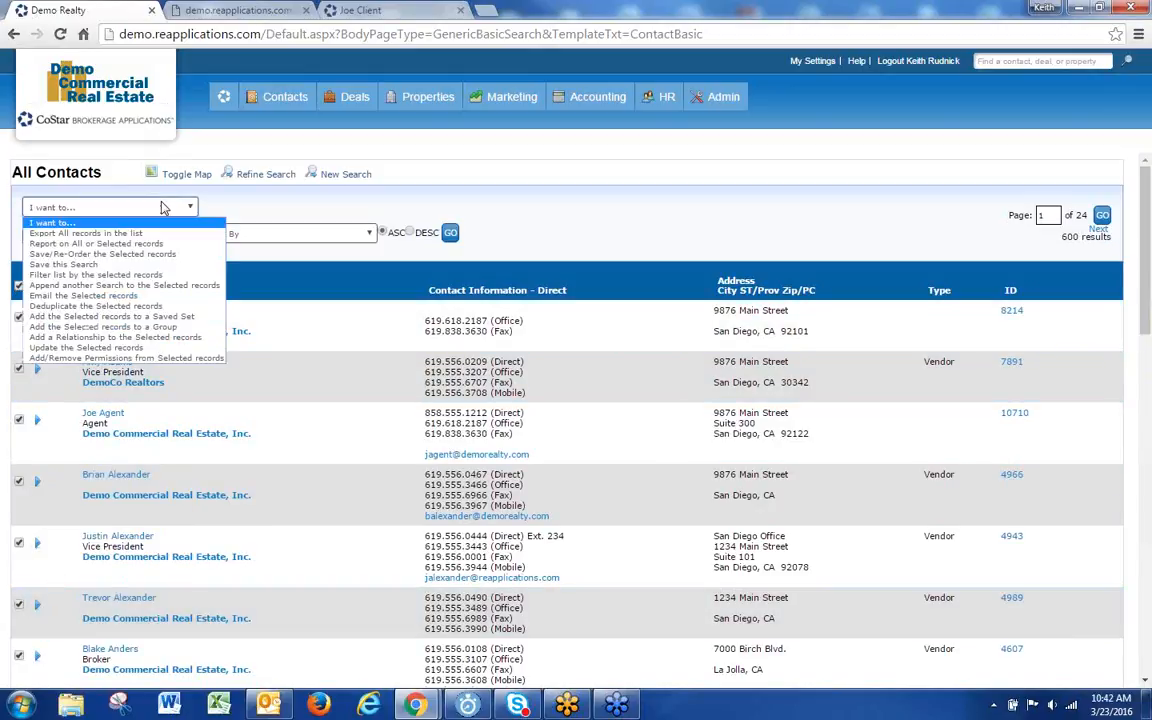
click(153, 358)
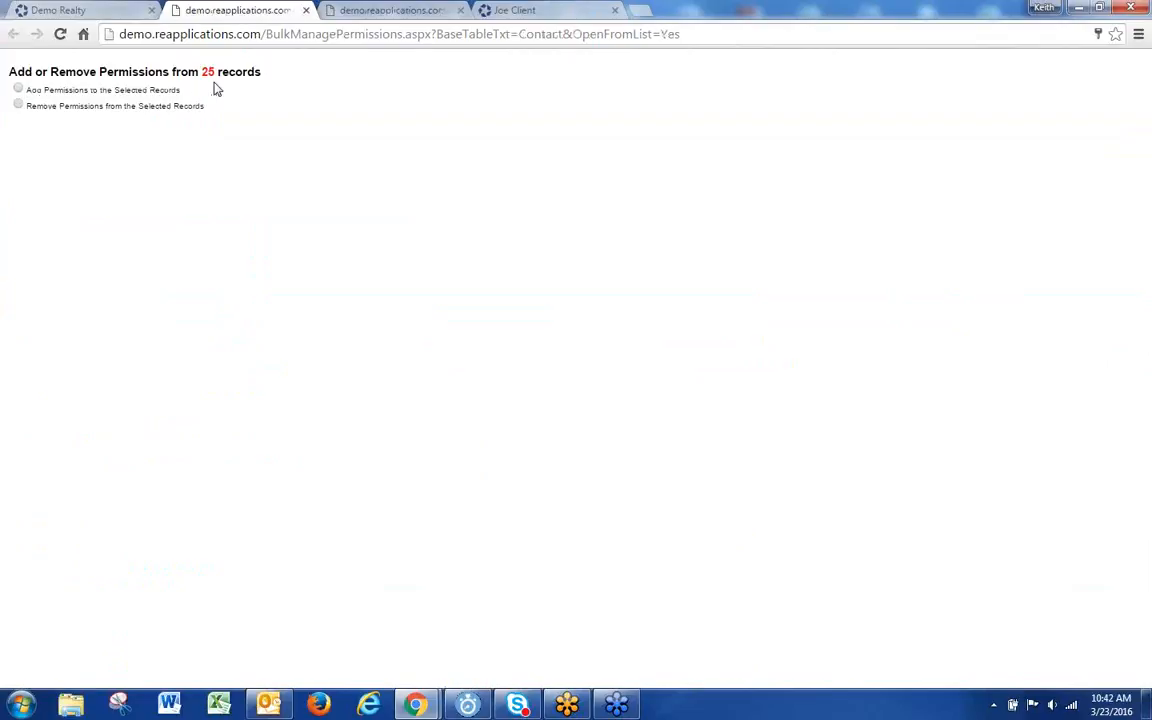
Step: Choose Add Permissions to the Selected Records to view its options, then close the permissions page
drag(267, 75, 180, 76)
key(ctrl+a)
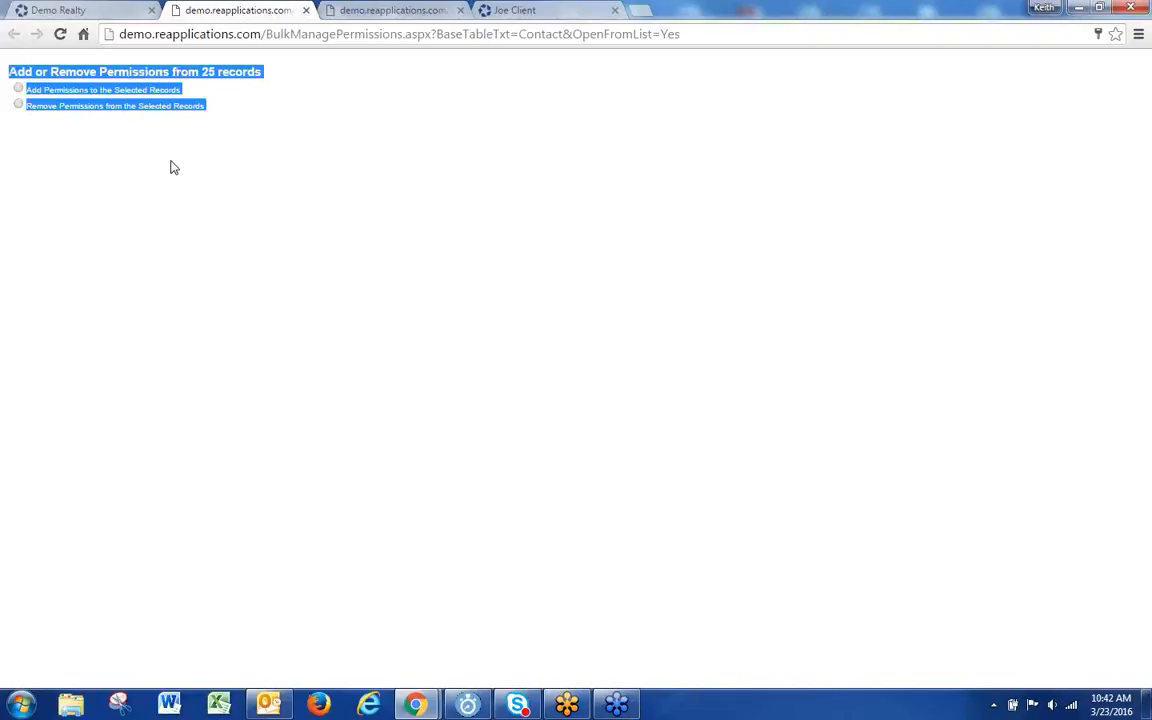
click(117, 220)
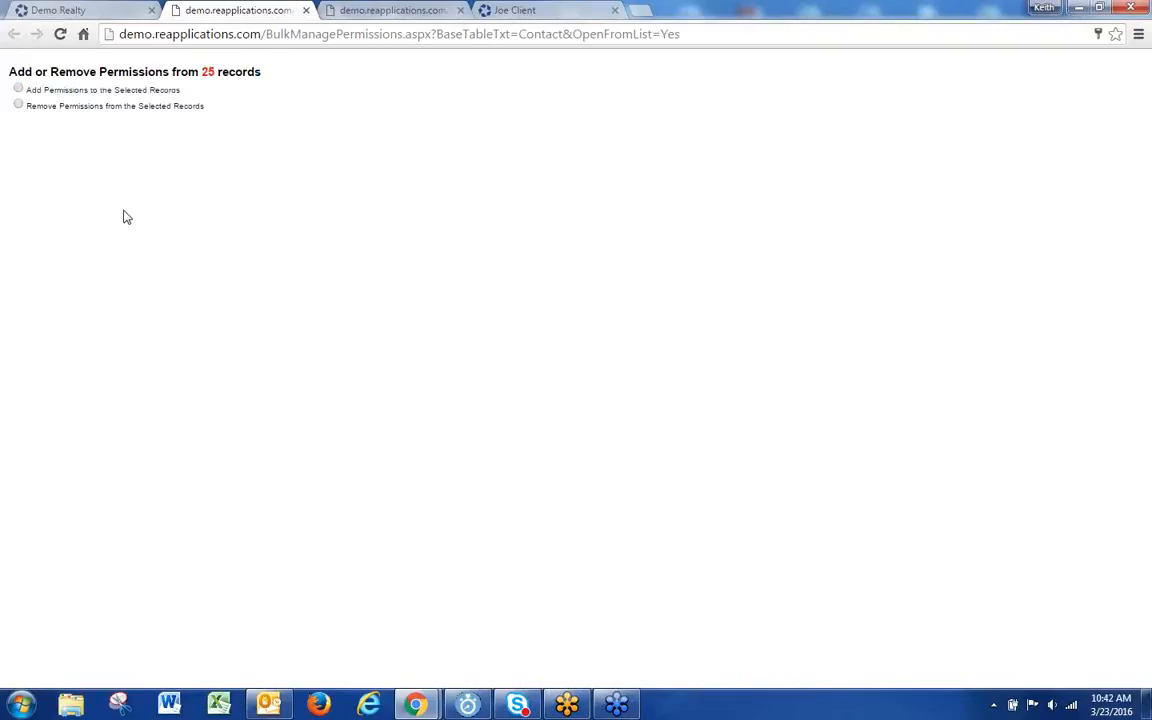
click(18, 89)
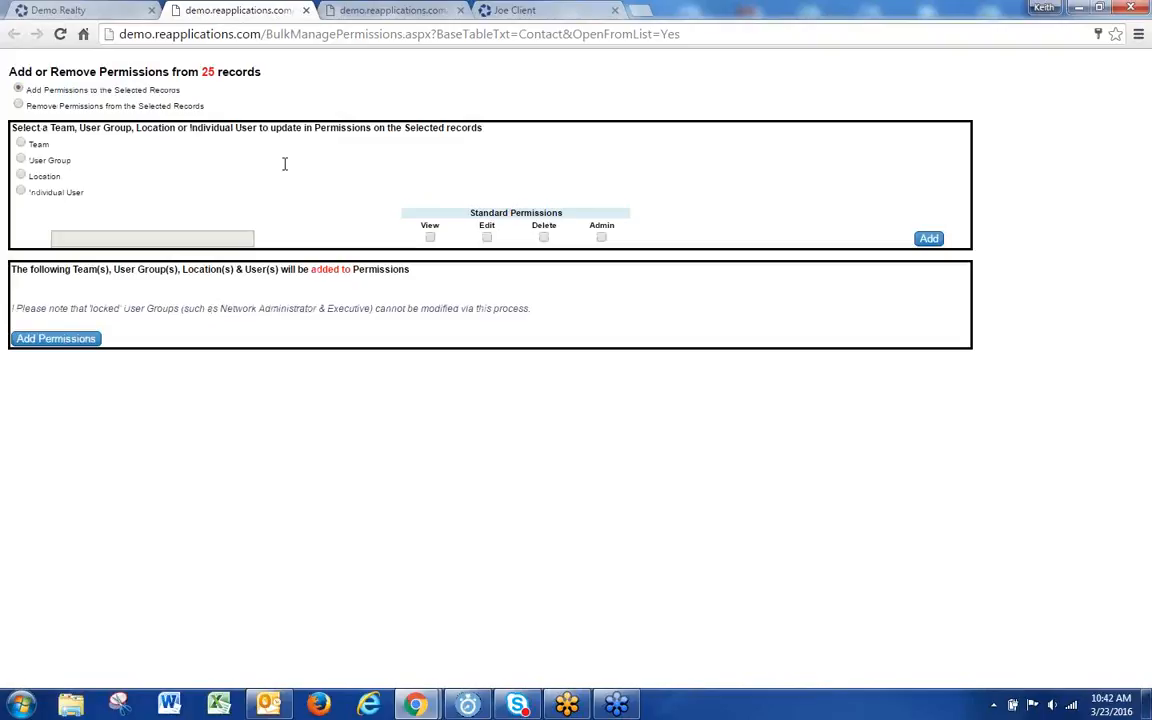
click(306, 10)
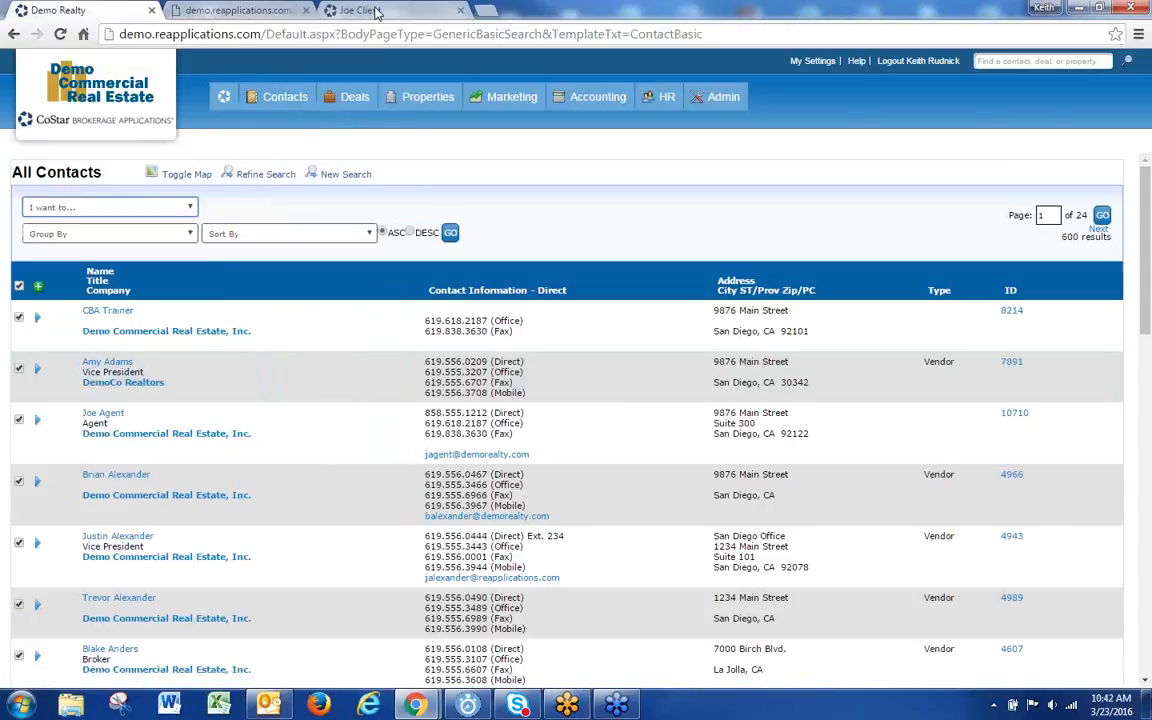
Step: Review the client contact's record and dashboard, then close that contact's tab
click(340, 10)
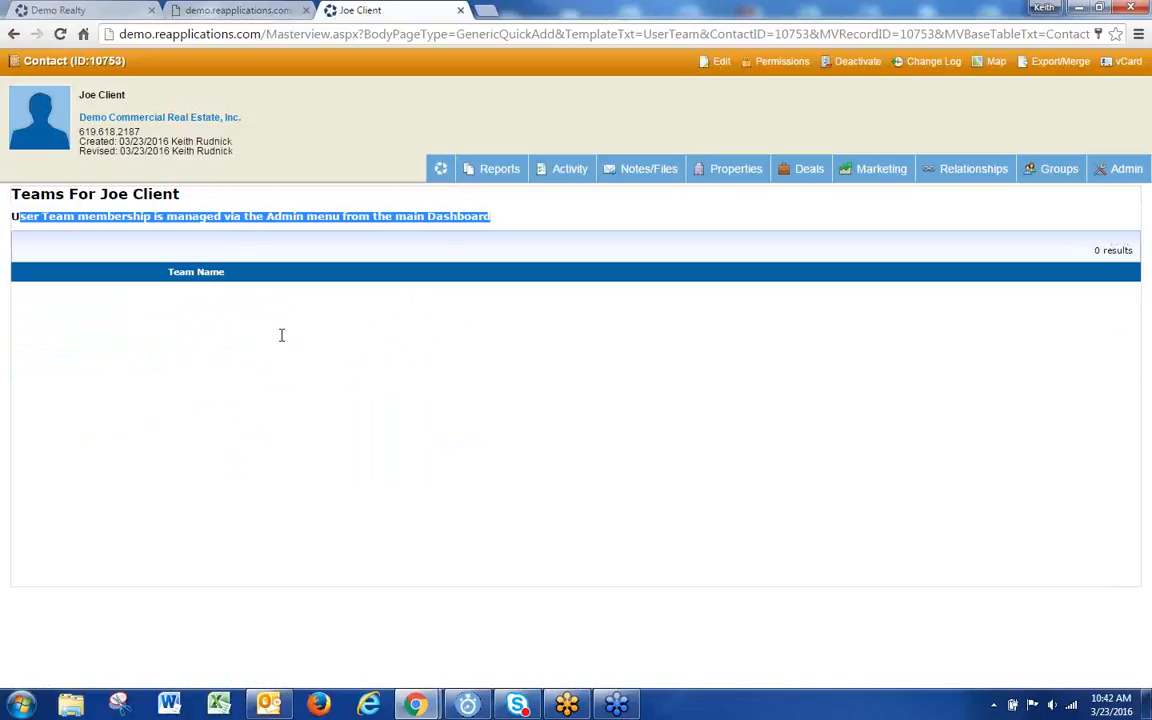
click(440, 170)
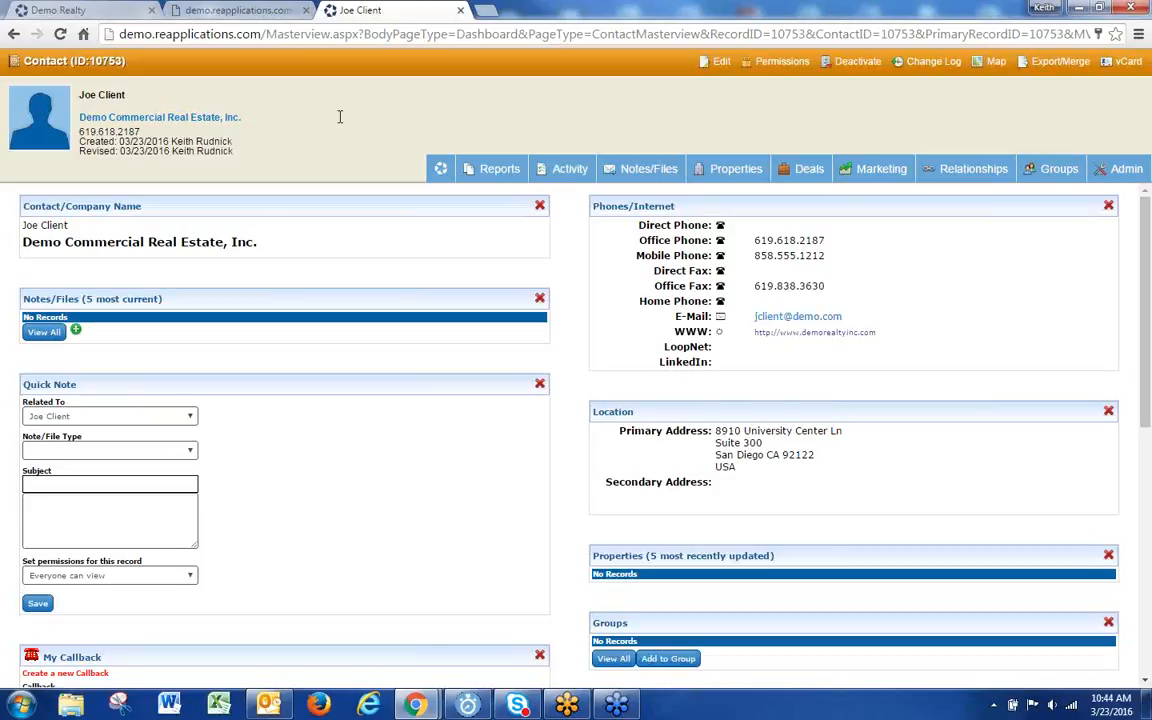
click(460, 10)
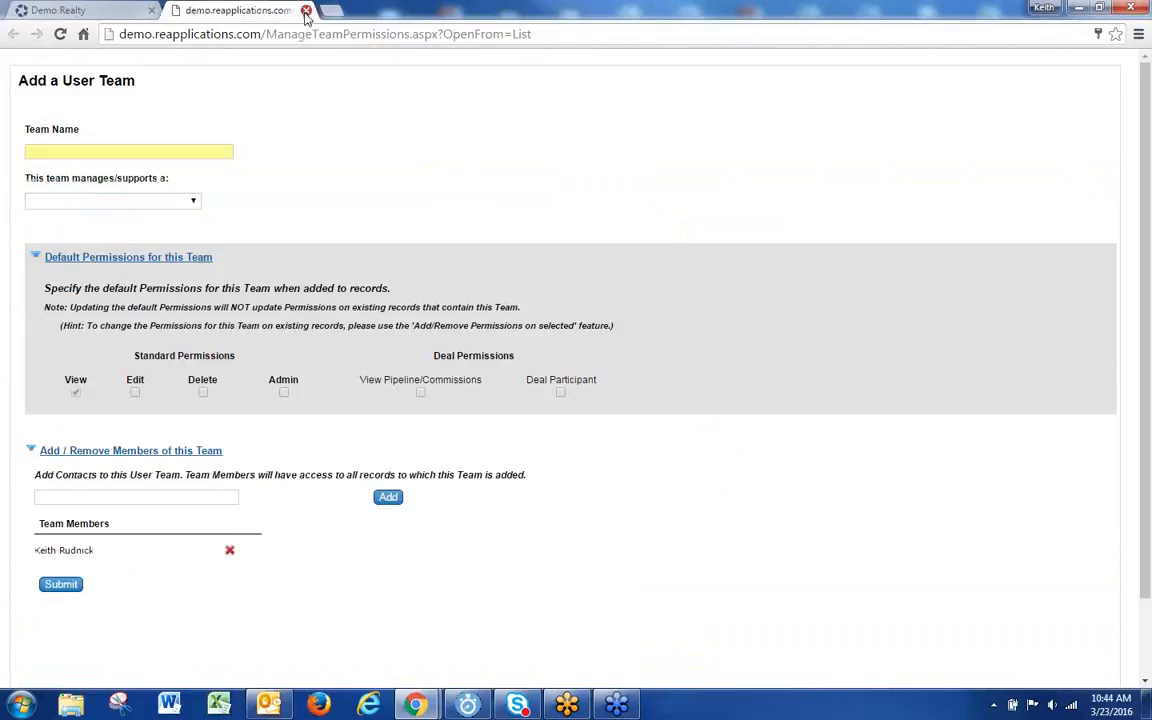
Step: Close the Add a User Team page to return to the 600-contact All Contacts list
click(305, 10)
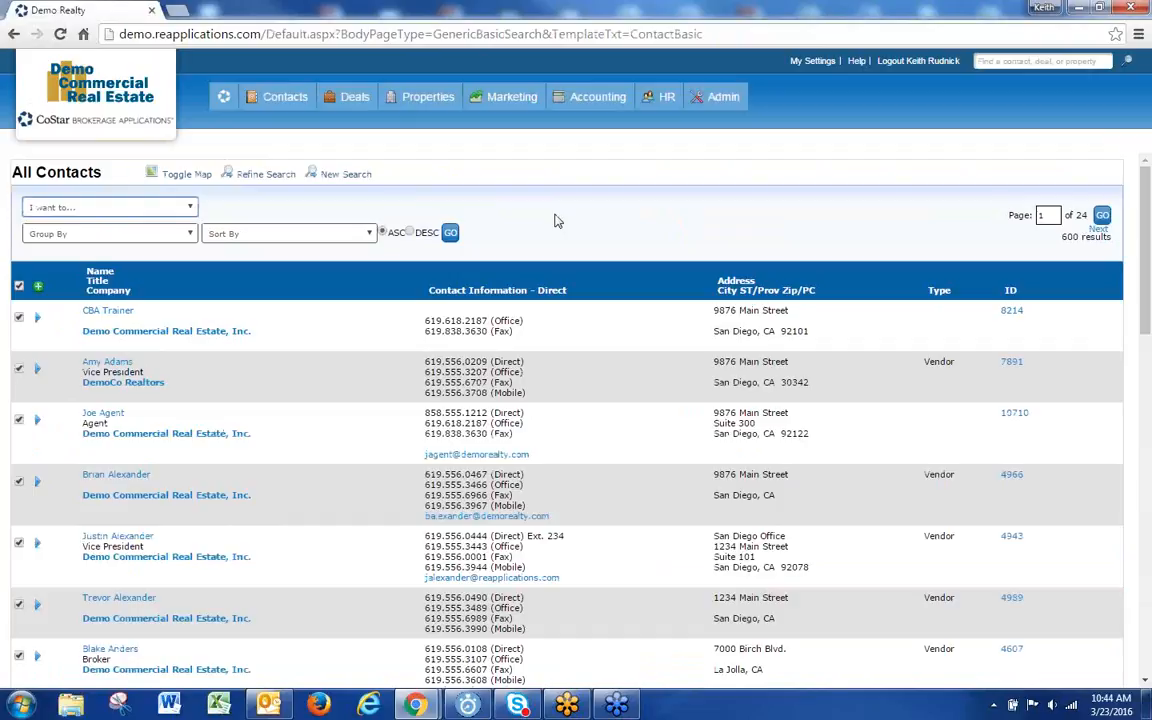
mouse_move(665, 95)
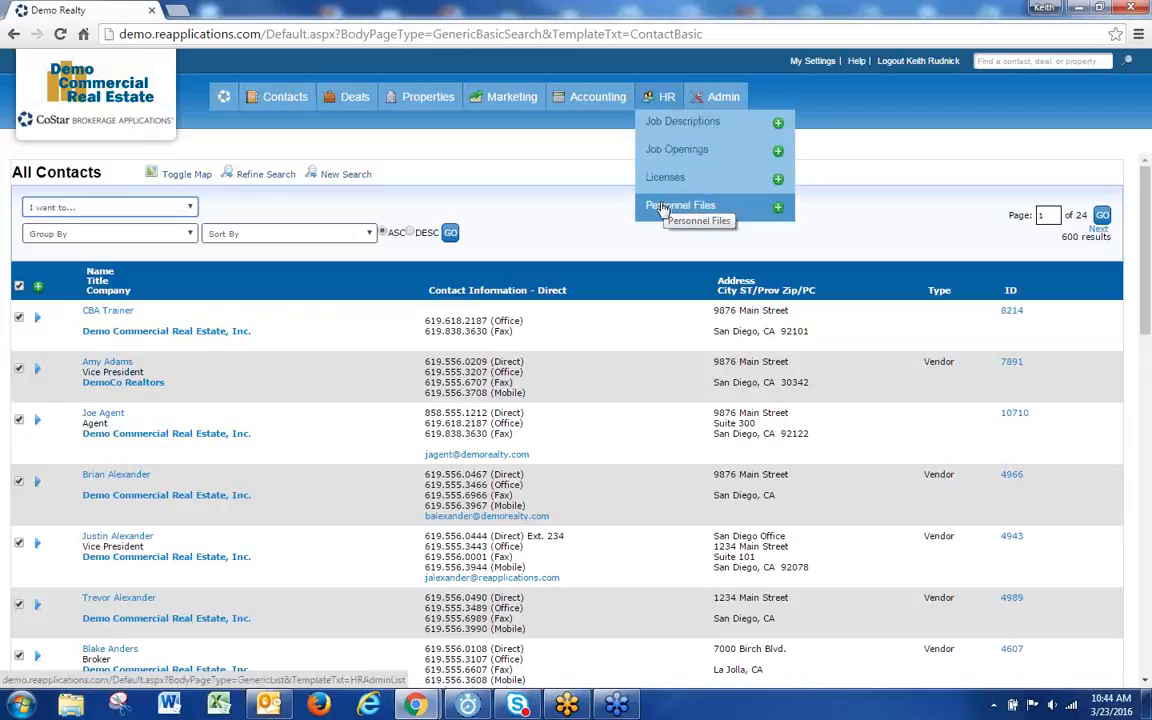
mouse_move(615, 98)
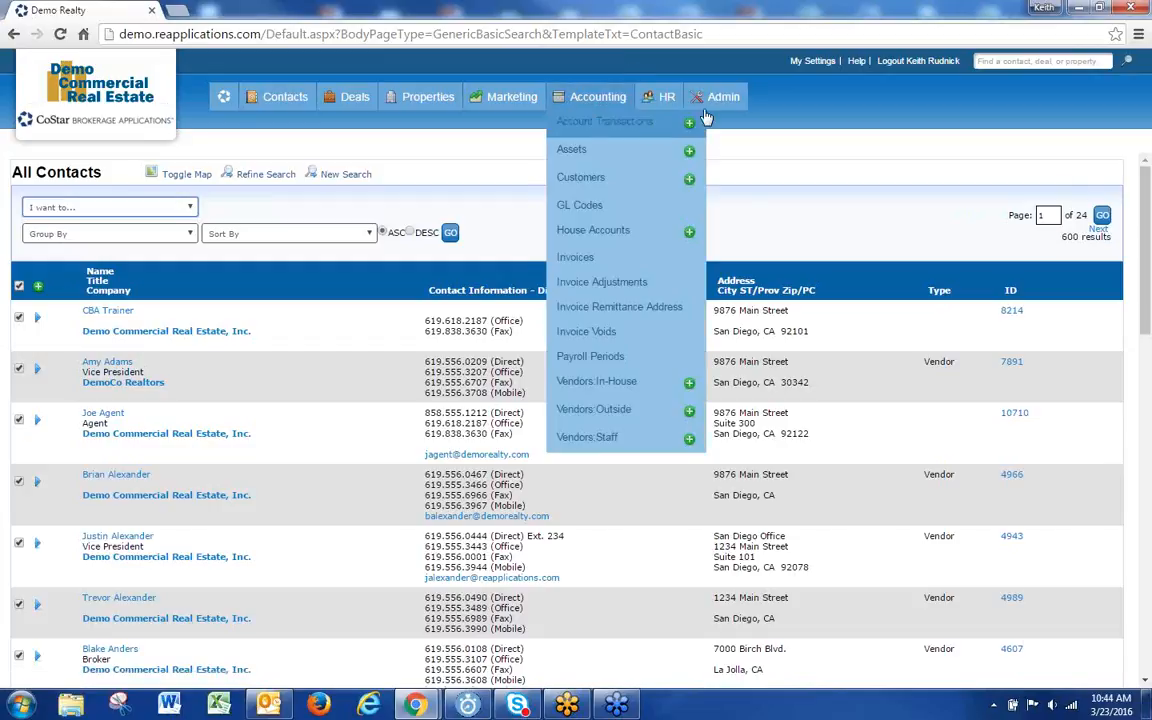
Step: Open the User Group settings for the second login under Admin > Logins
mouse_move(678, 138)
click(613, 196)
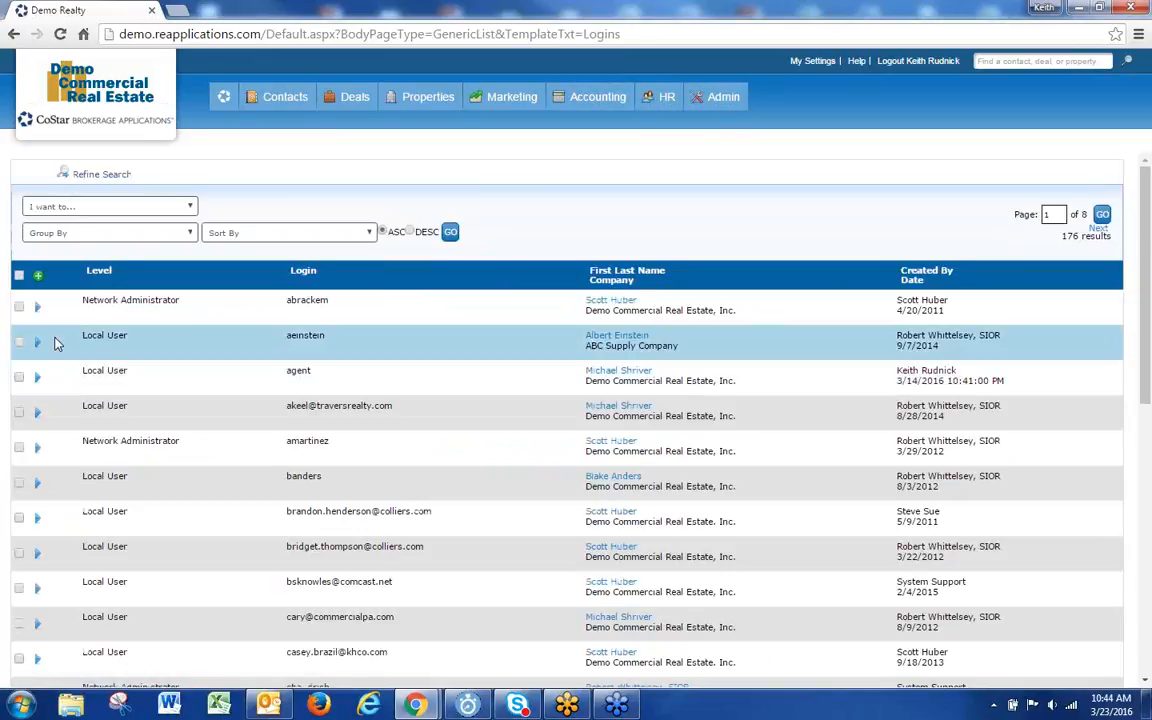
click(39, 341)
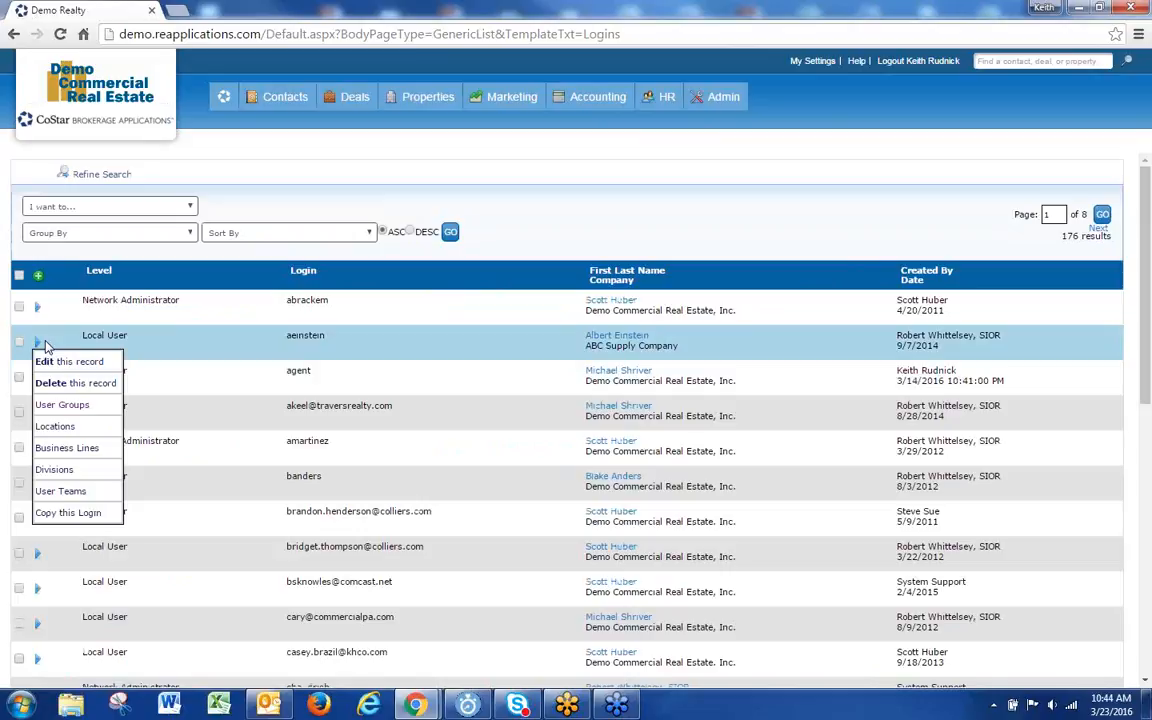
click(60, 405)
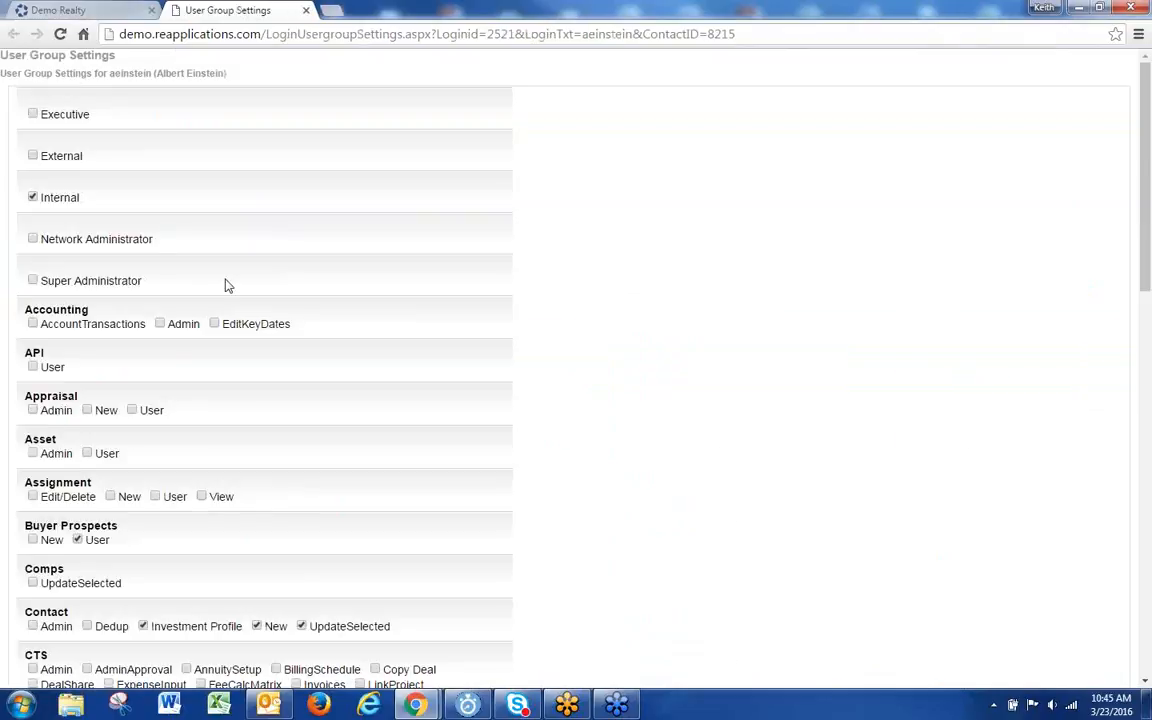
Step: Review the unchecked HR Admin and Compensation permissions, then return to the main application page
scroll(299, 342, down, 5)
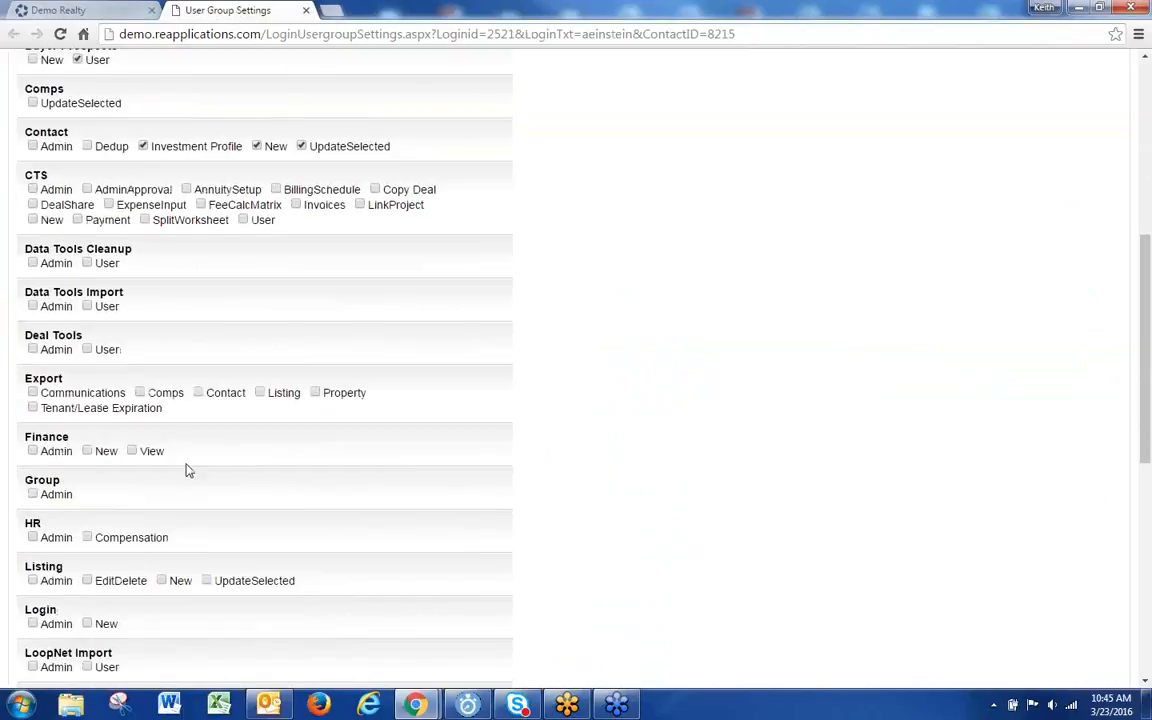
drag(77, 542, 28, 548)
drag(174, 540, 99, 540)
mouse_move(99, 543)
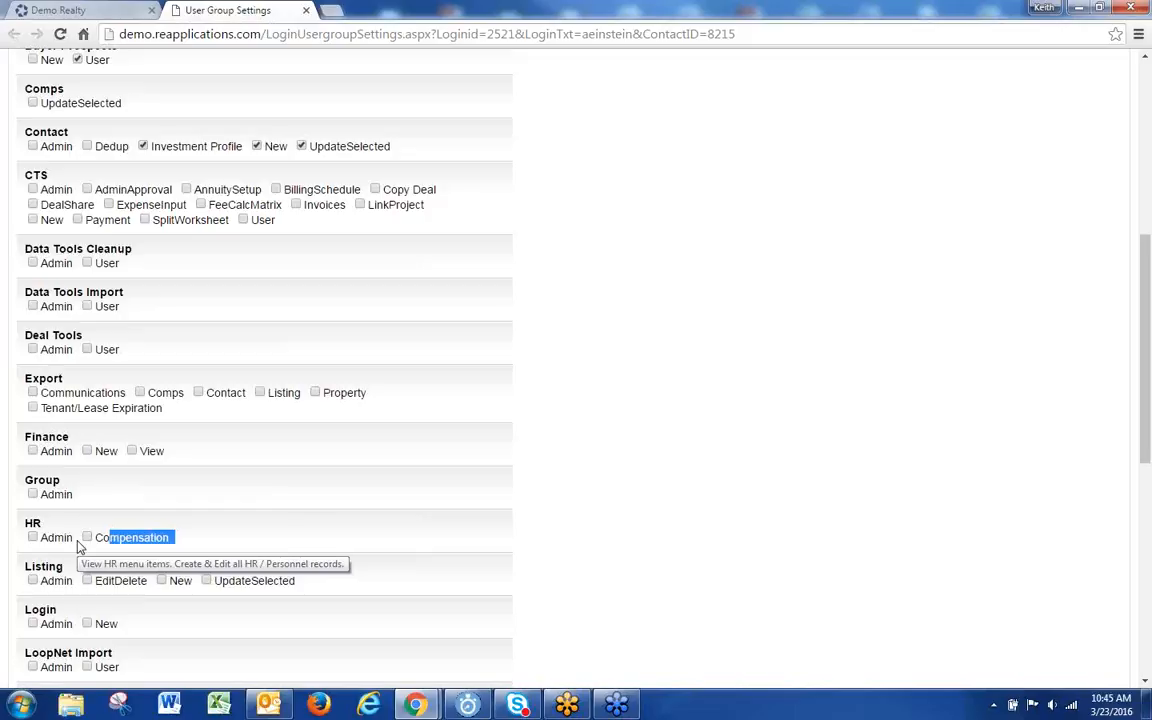
drag(79, 546, 43, 547)
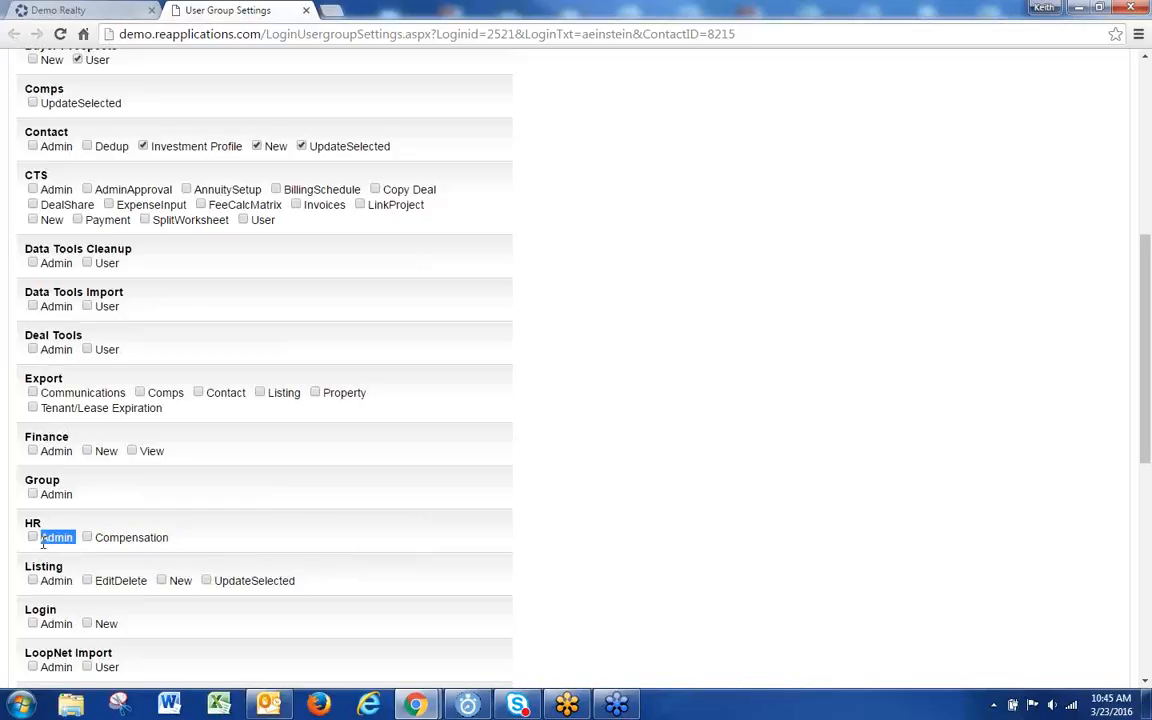
click(108, 9)
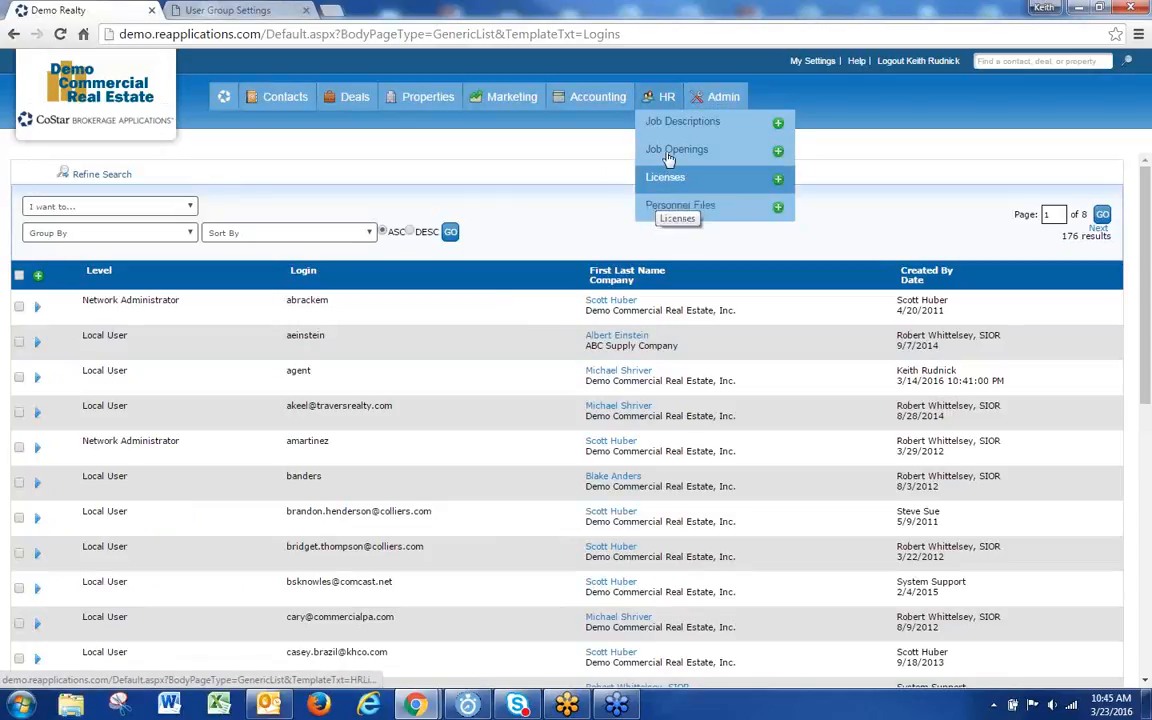
Step: View the HR Personnel Files list, then go back to the Compensation permission in user group settings
click(667, 208)
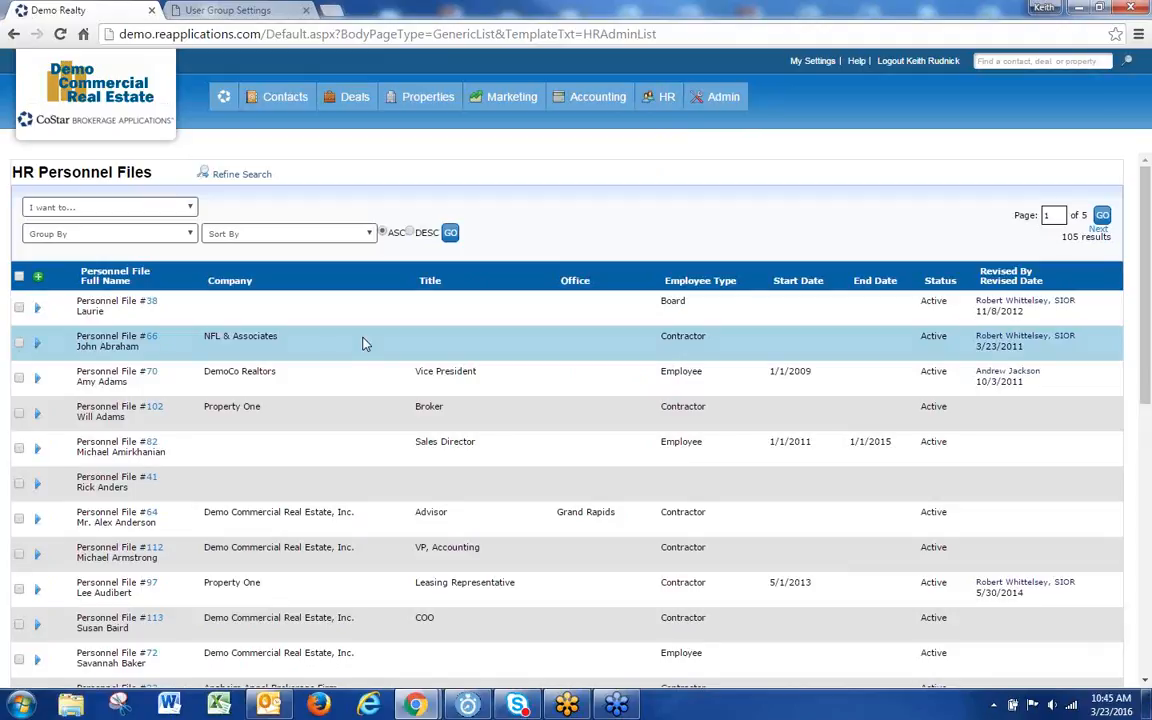
click(230, 10)
double_click(182, 537)
drag(182, 541, 95, 537)
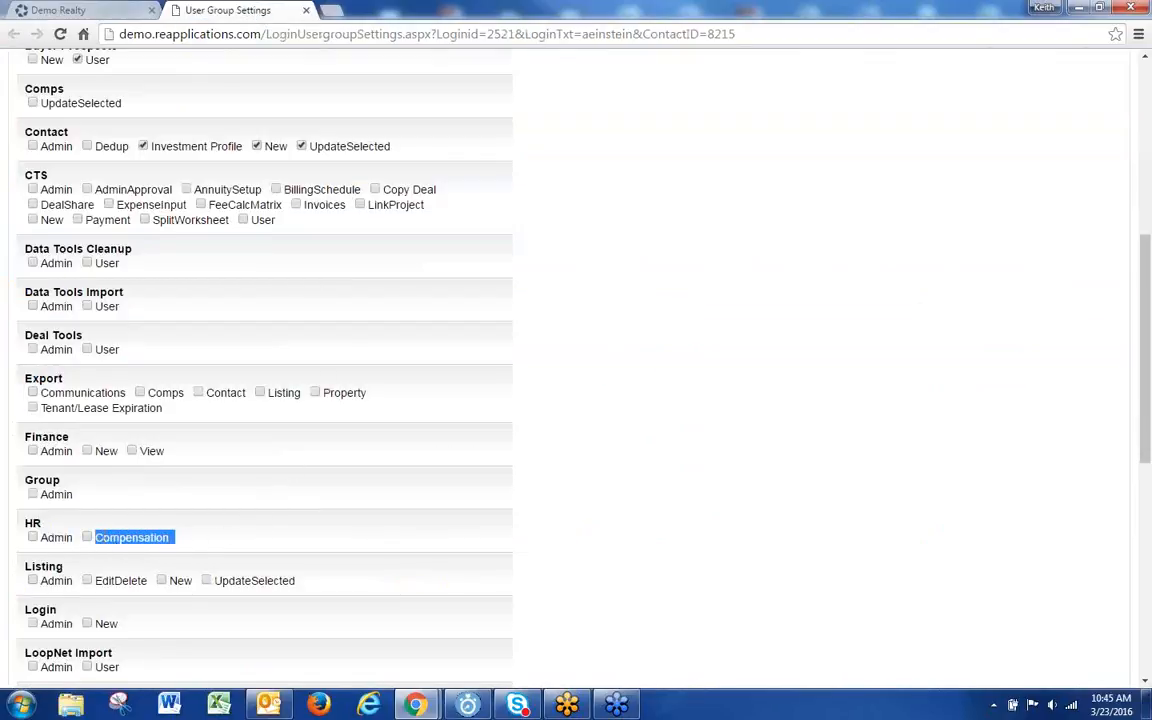
Step: Go over the HR Admin and Compensation permission labels, leaving both unchecked
click(248, 531)
drag(78, 541, 37, 549)
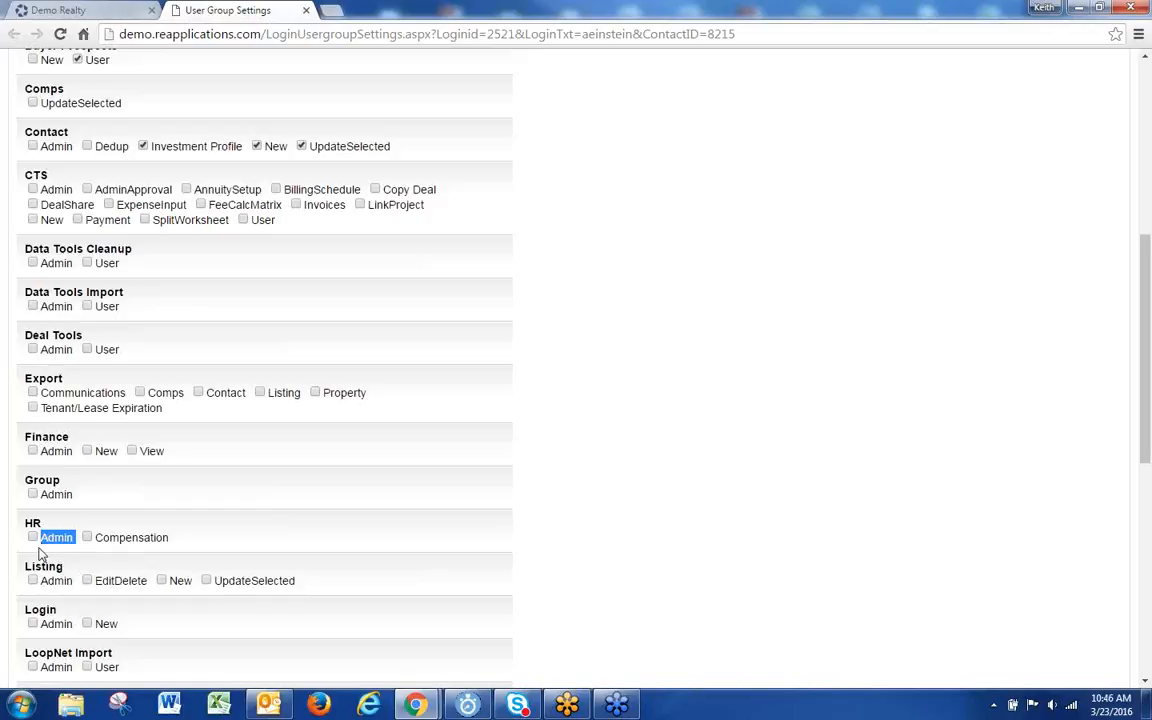
drag(176, 537, 90, 540)
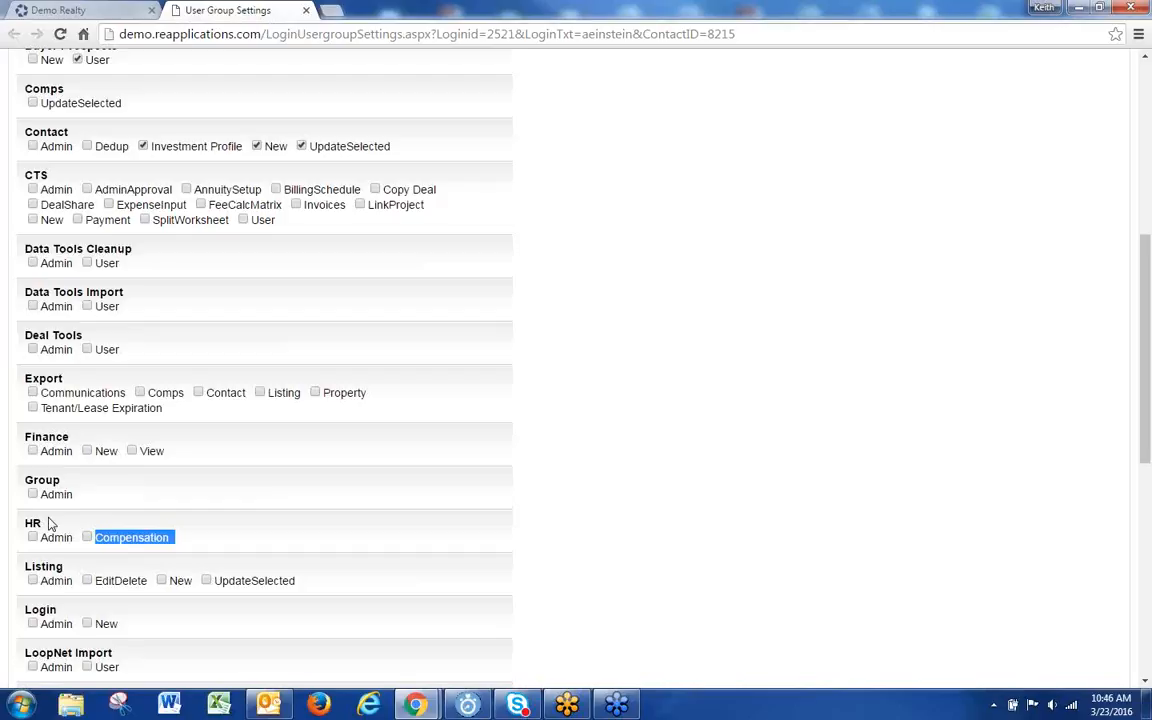
drag(177, 537, 30, 543)
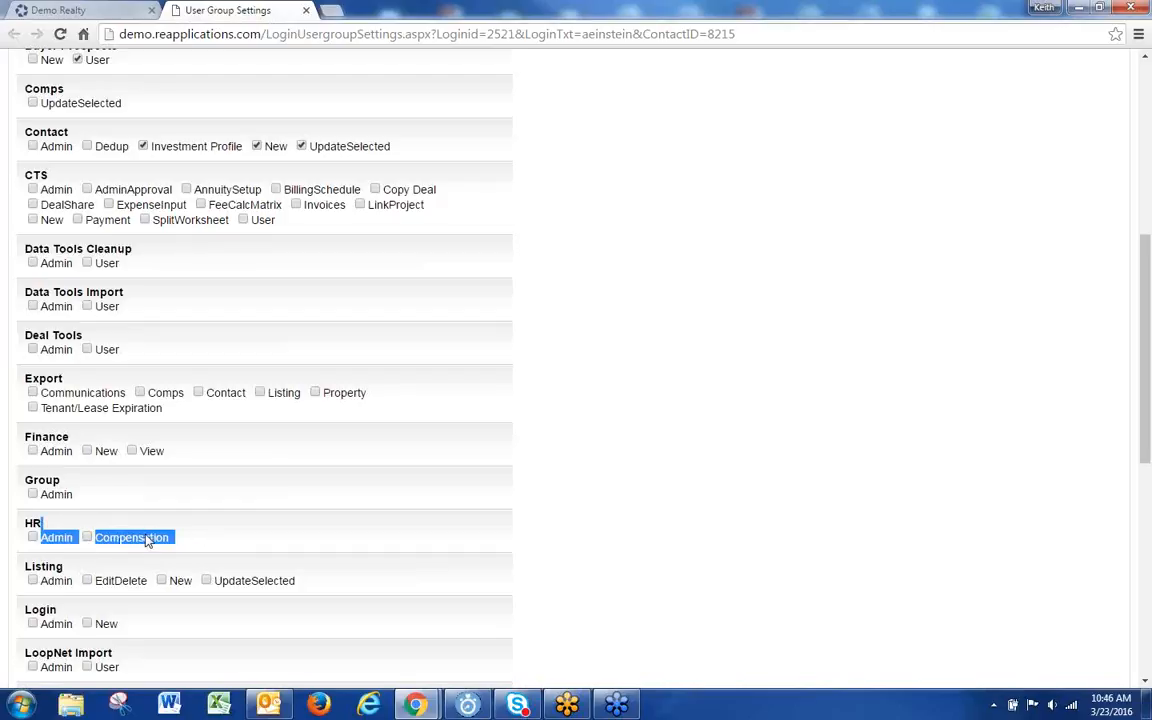
click(268, 527)
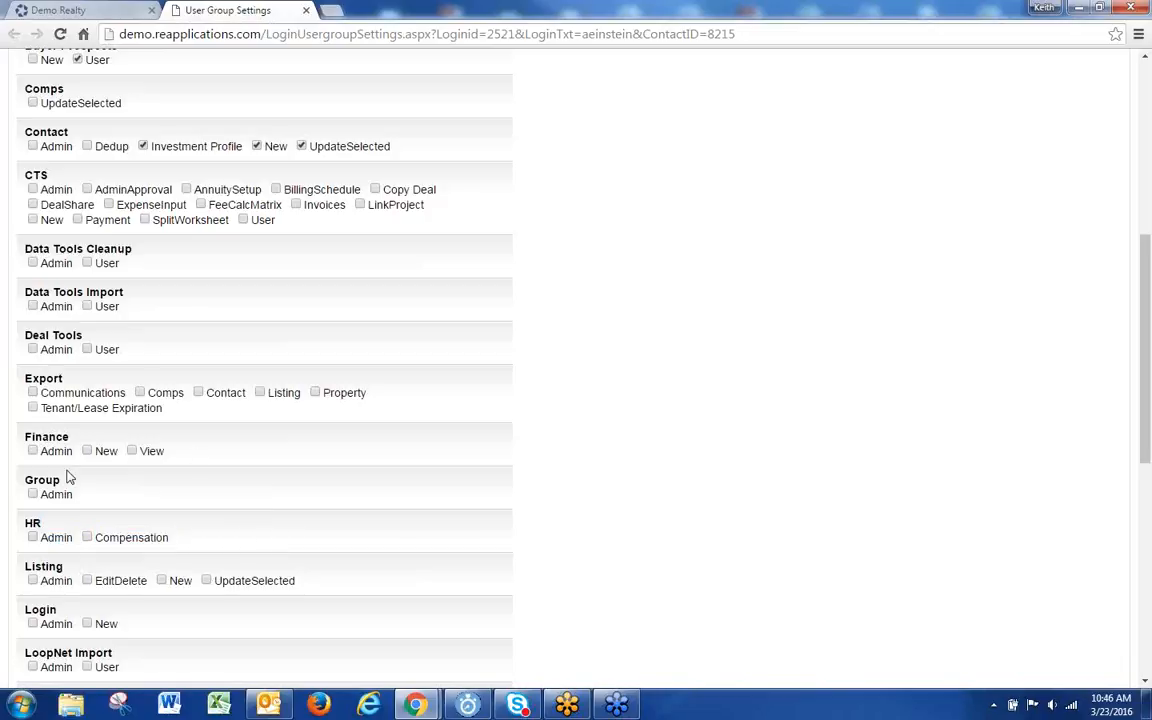
Step: Close user group settings, reopen HR Personnel Files and launch a new HR Wizard record
click(305, 10)
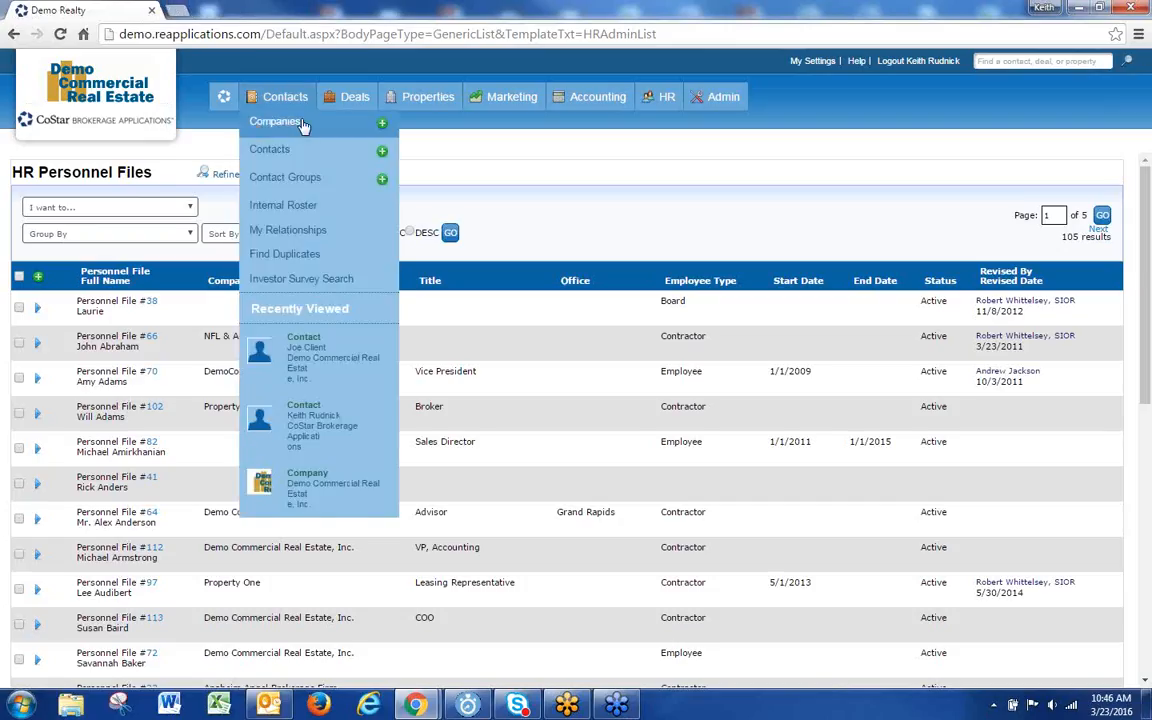
mouse_move(663, 100)
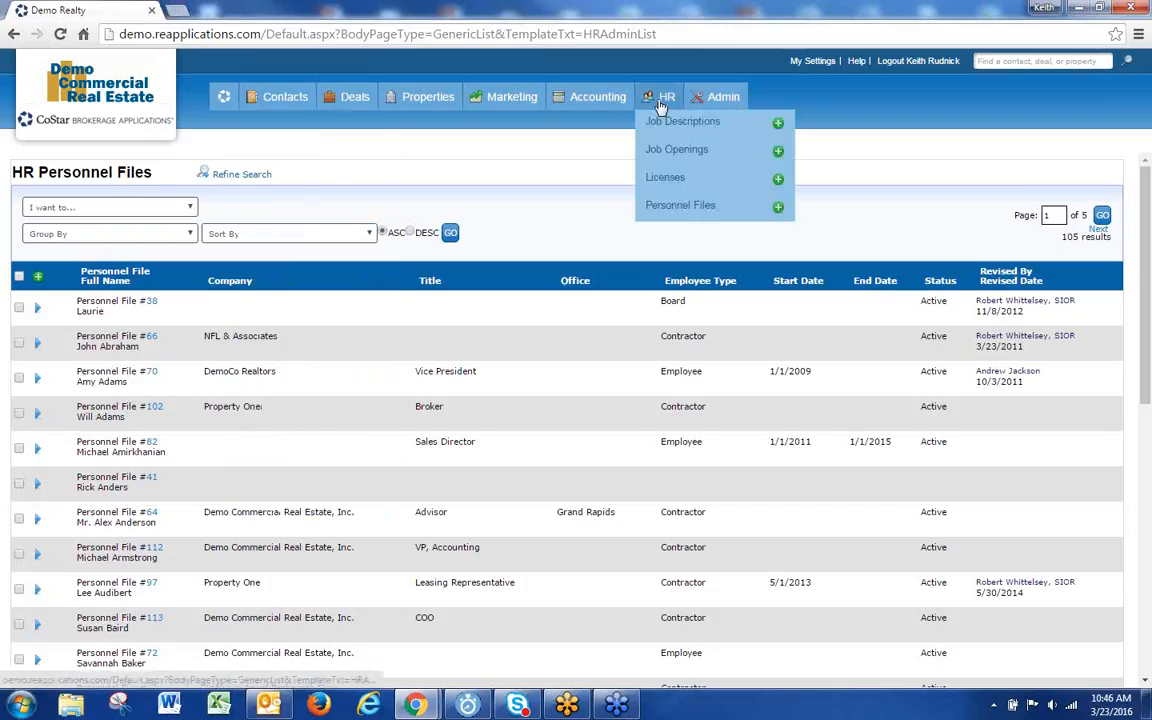
click(660, 205)
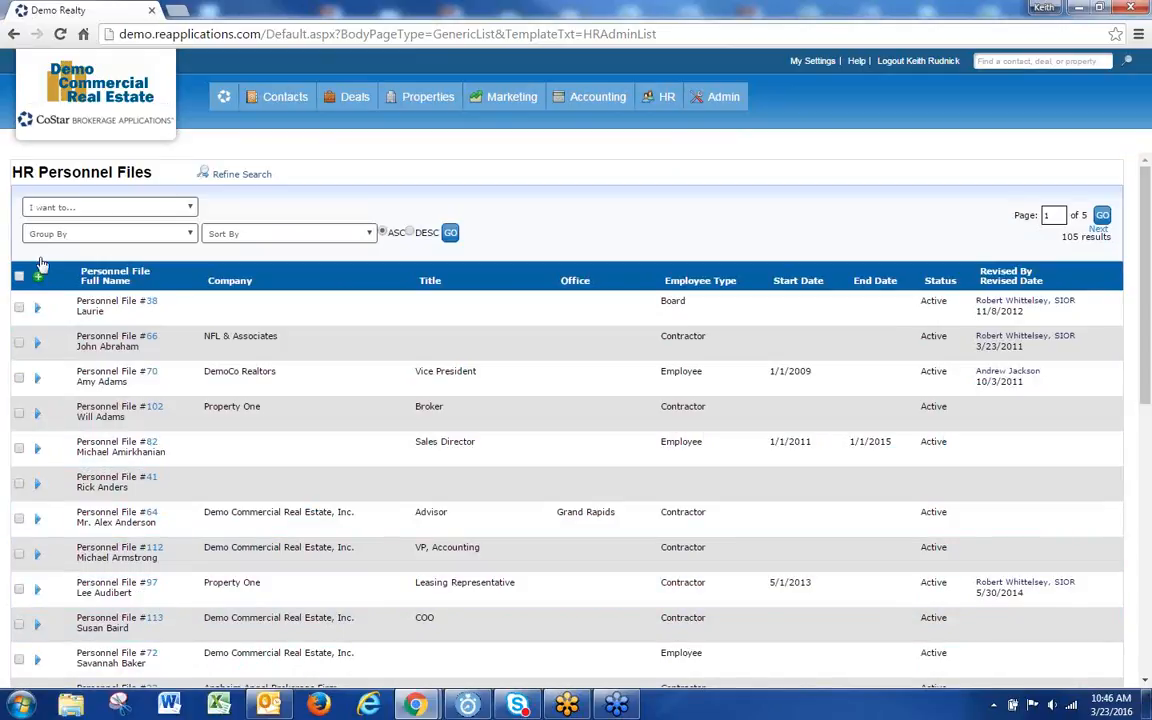
click(40, 262)
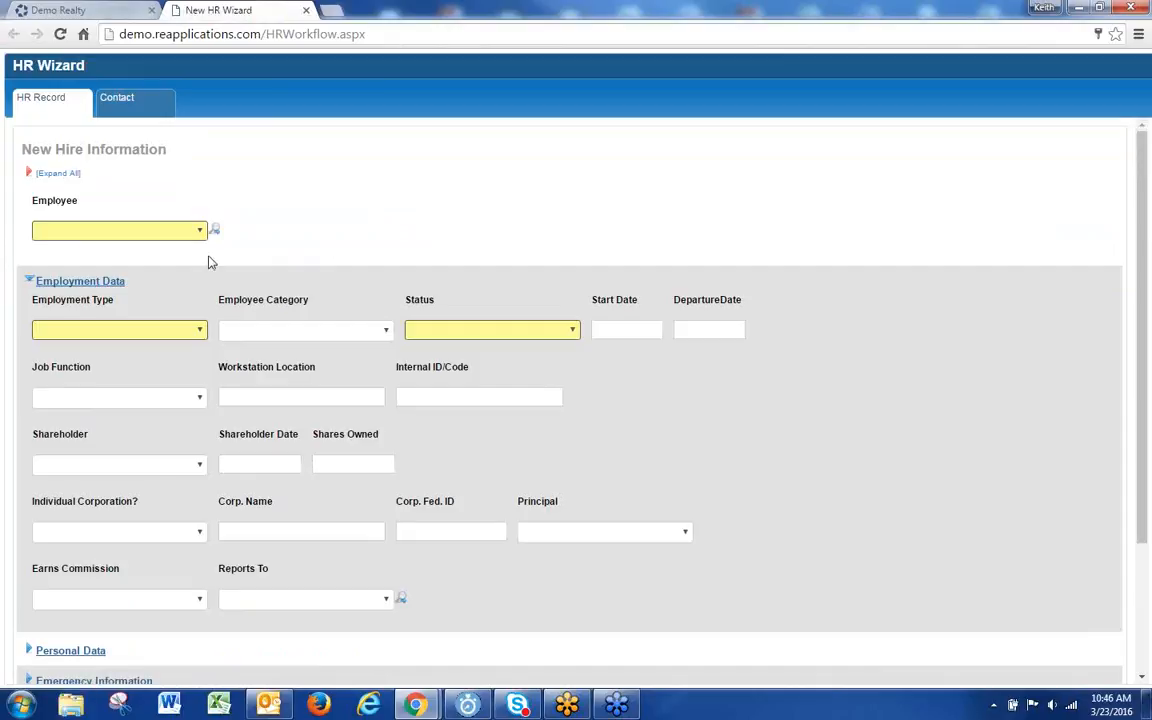
click(191, 234)
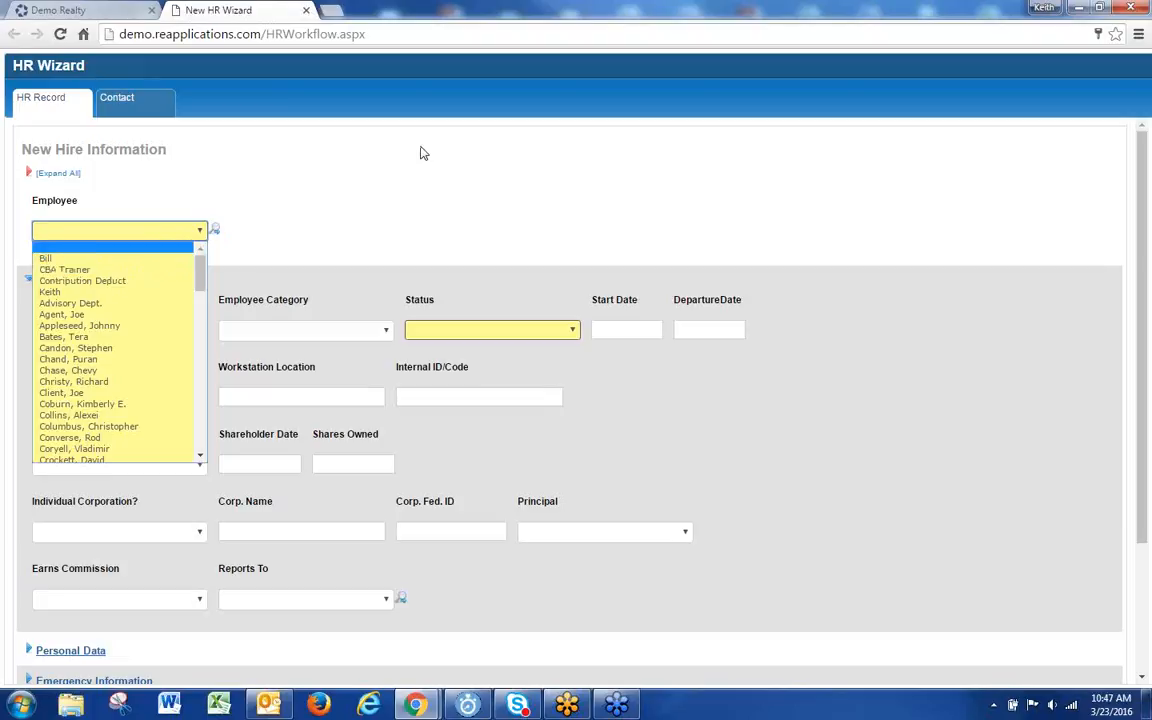
Step: Choose the employee for the new hire record from the Employee dropdown
click(300, 199)
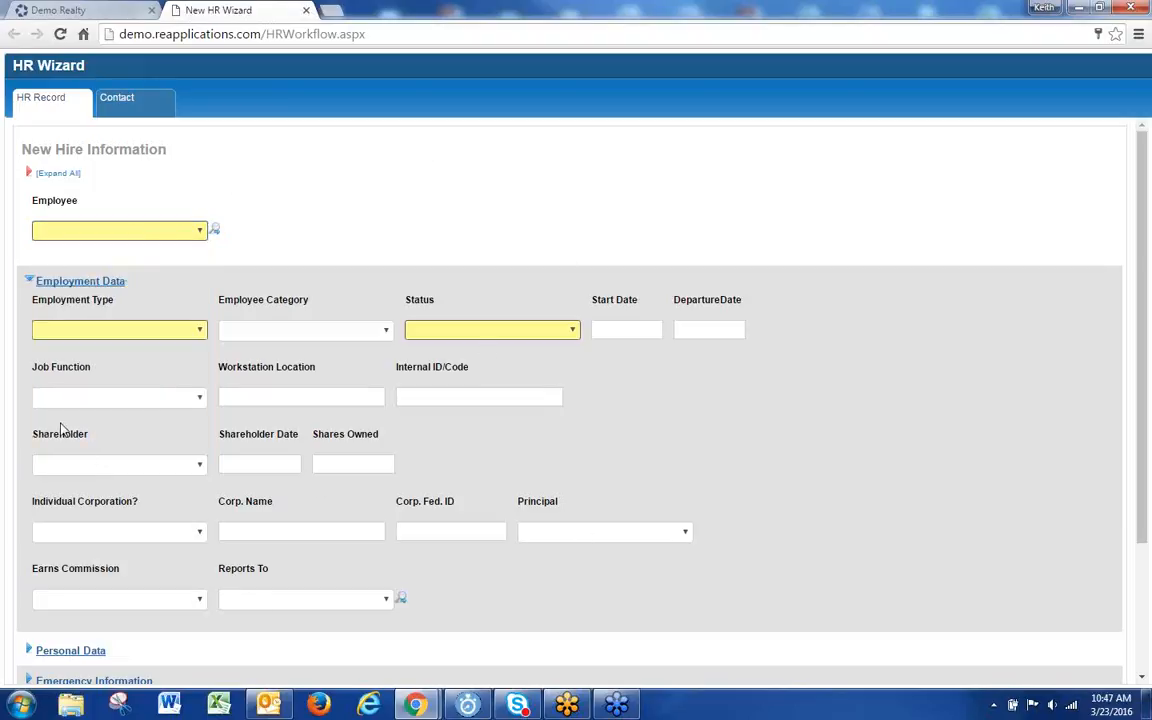
click(181, 235)
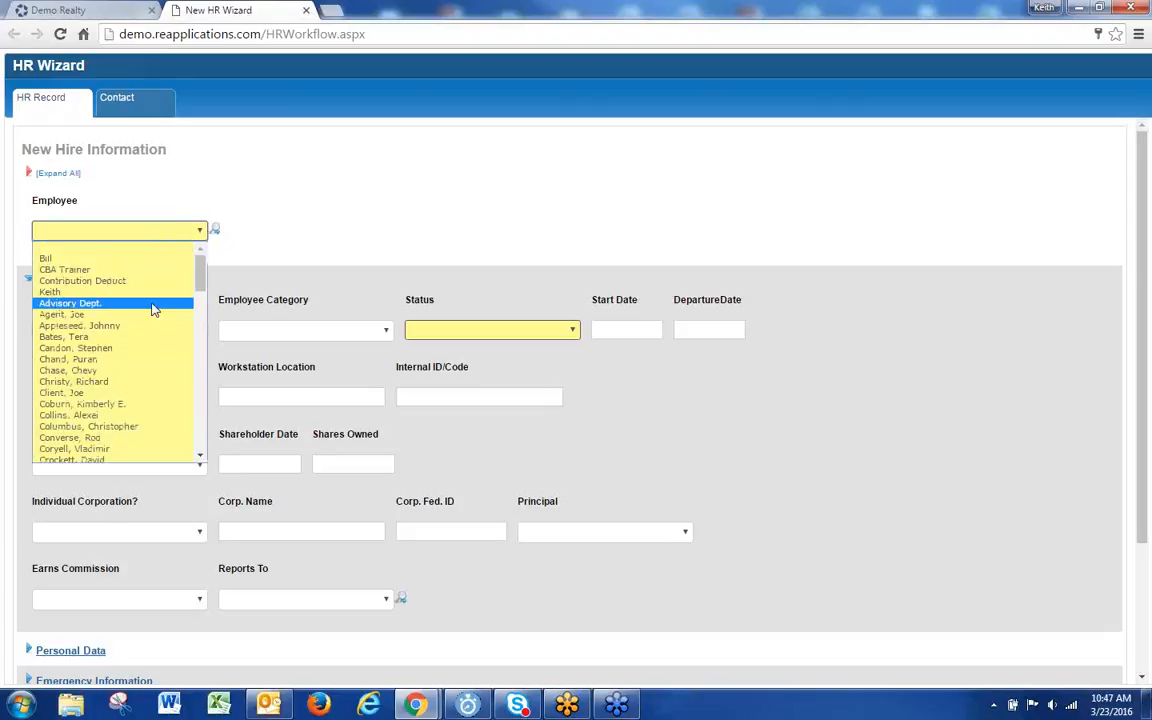
scroll(152, 310, down, 5)
scroll(149, 311, down, 3)
scroll(141, 319, down, 2)
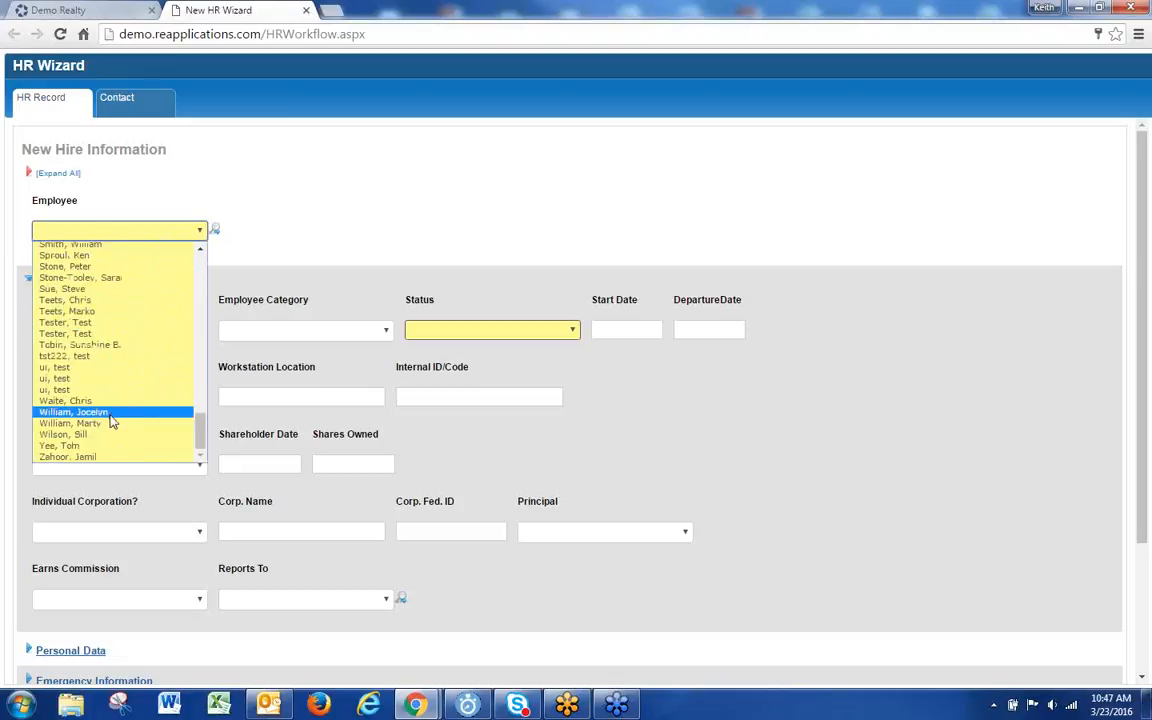
scroll(115, 410, up, 8)
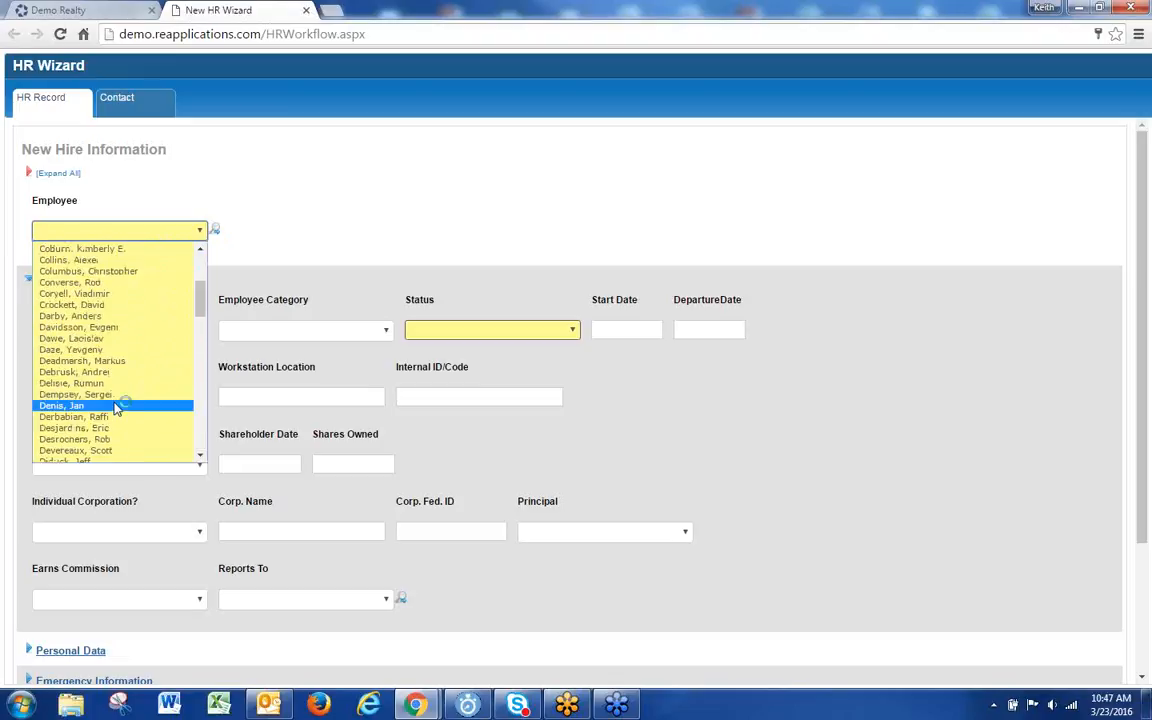
scroll(115, 408, up, 3)
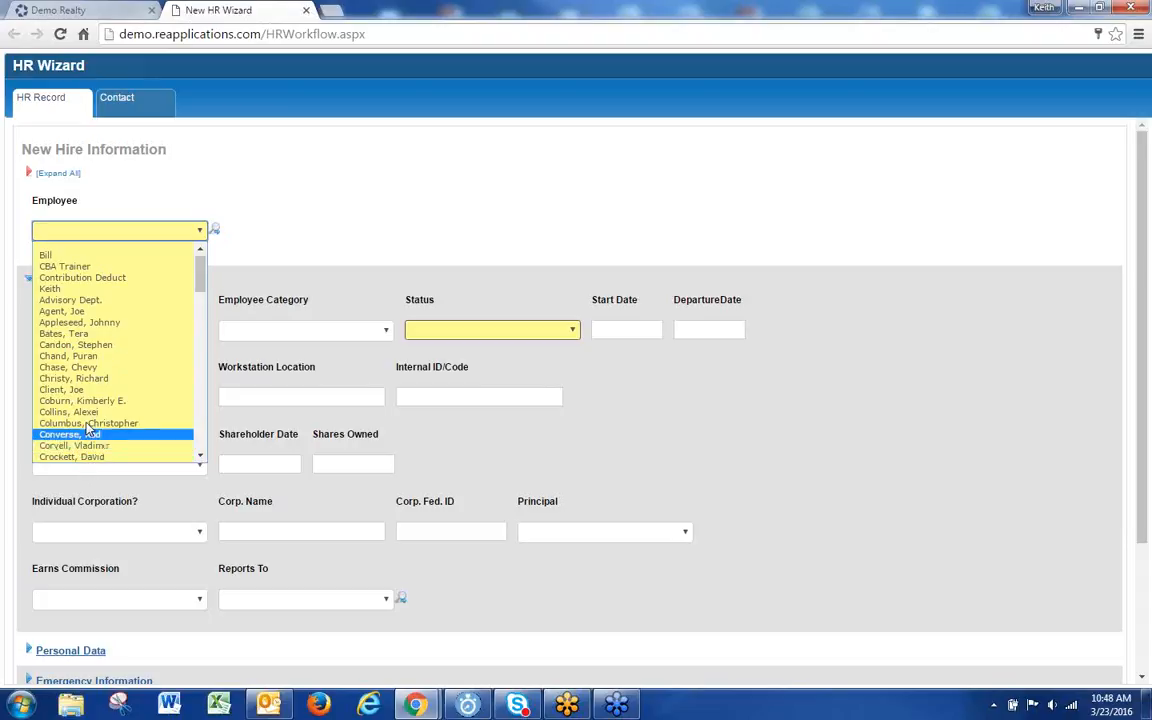
click(82, 257)
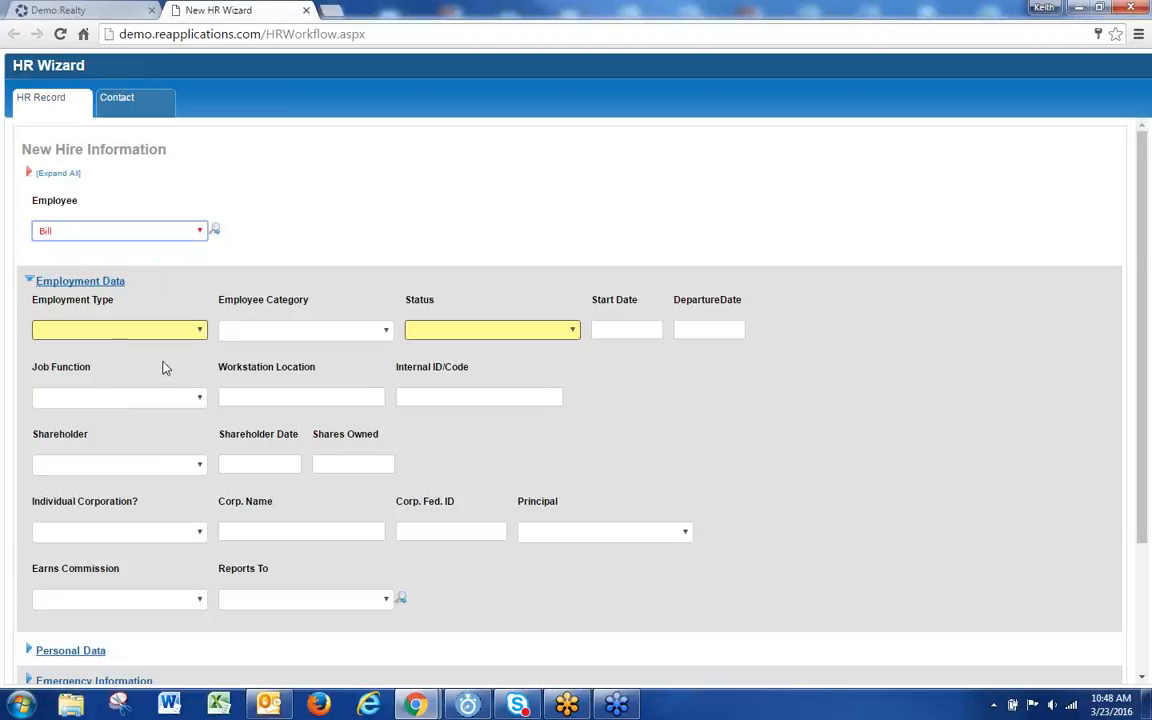
Step: Set Employment Type to Contractor and Status to Active, then open a blank browser tab
click(162, 326)
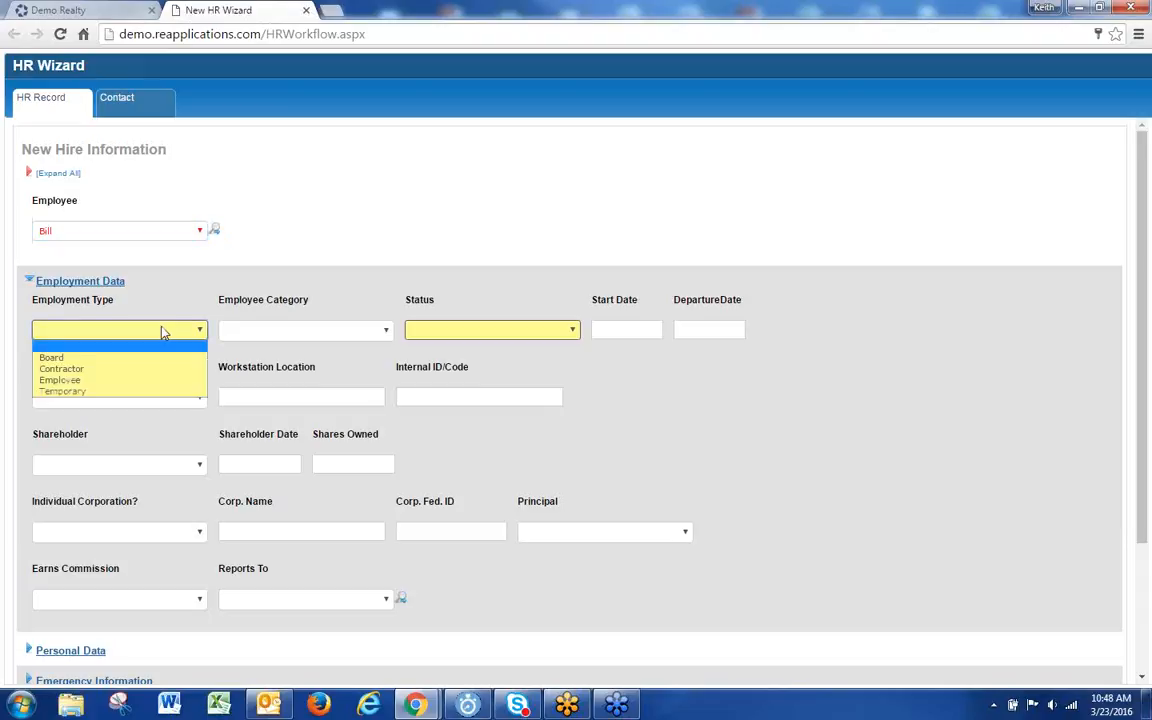
click(91, 372)
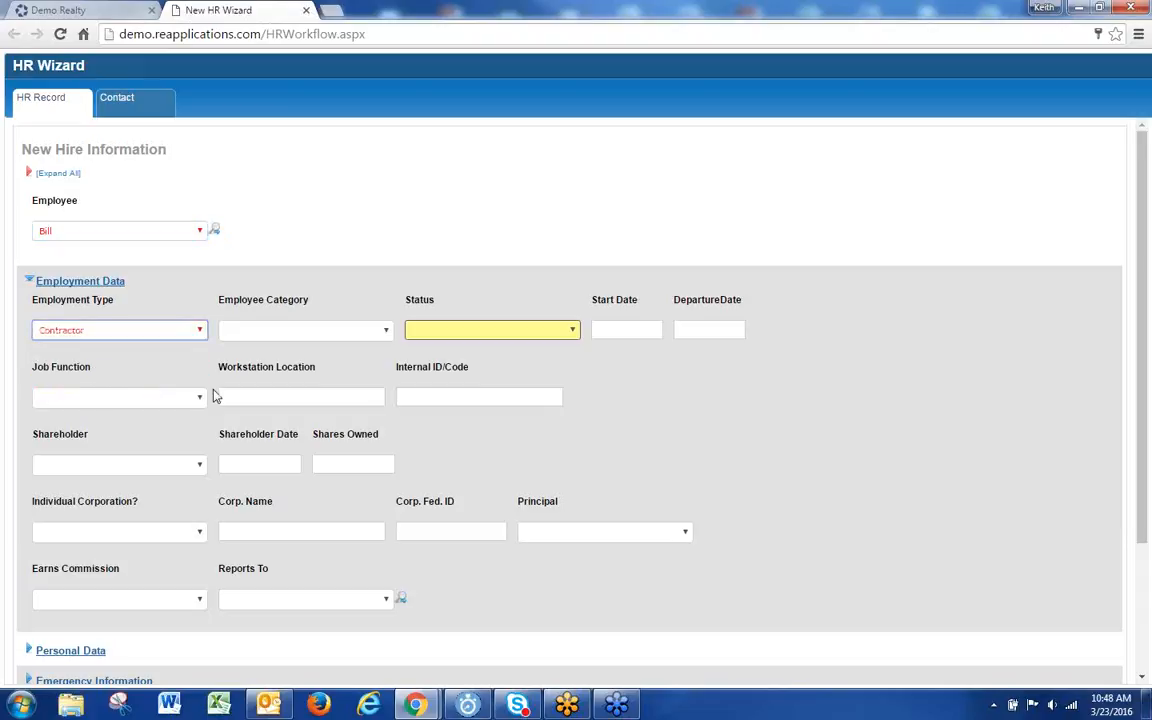
click(509, 330)
click(430, 357)
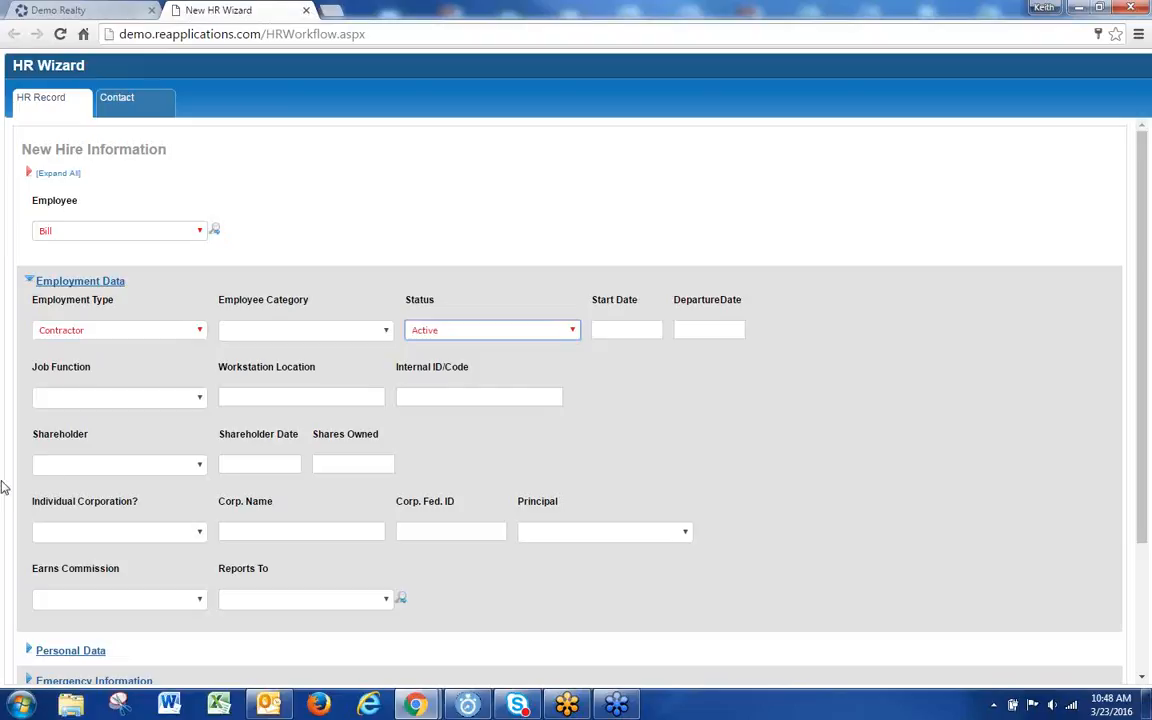
click(148, 466)
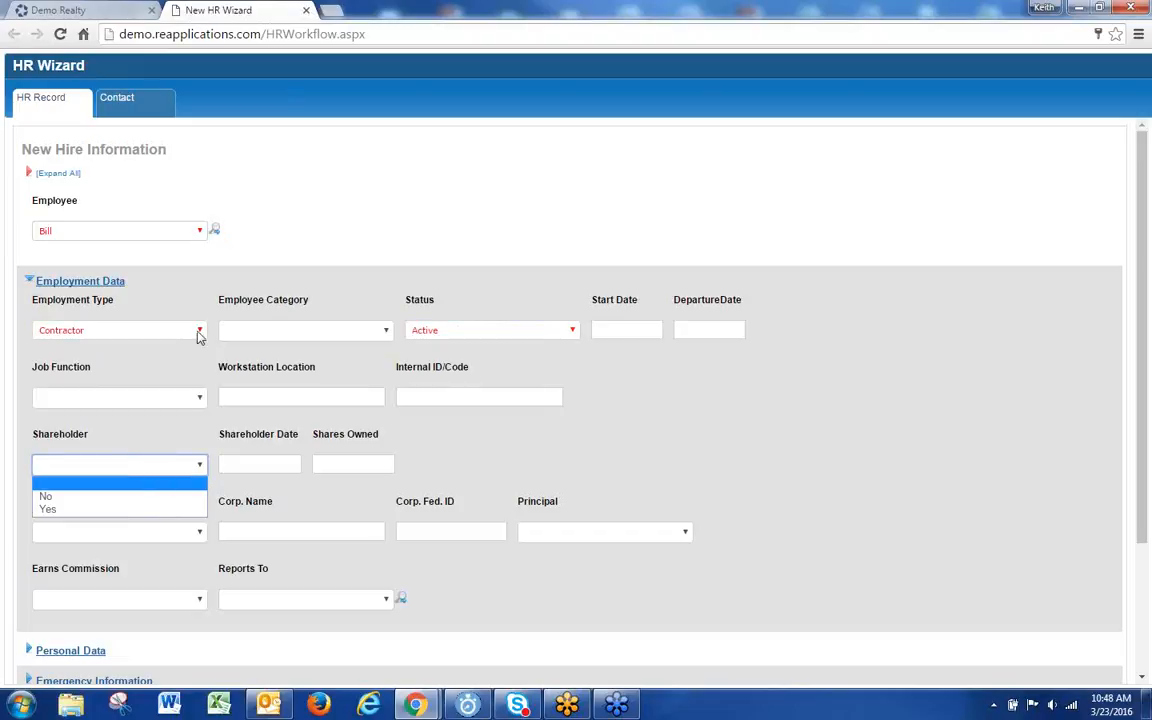
click(332, 14)
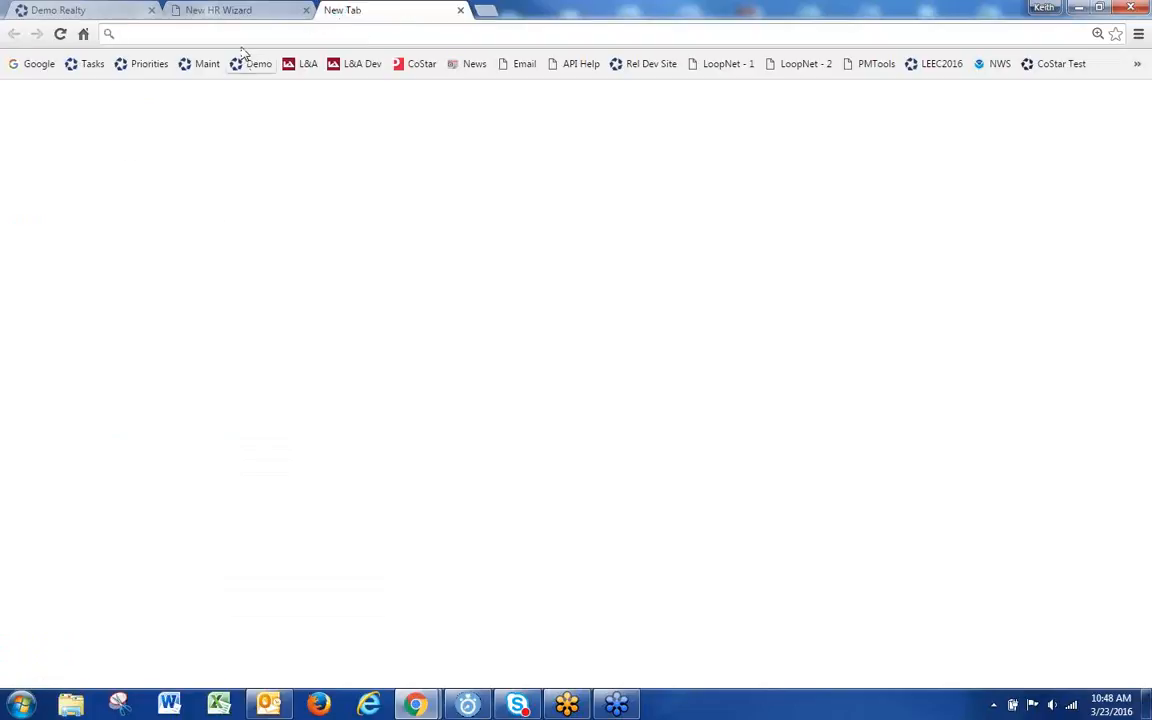
Step: Go to the Lee & Associates site (leec-co.) and start a new HR personnel file there
text(leec-co.)
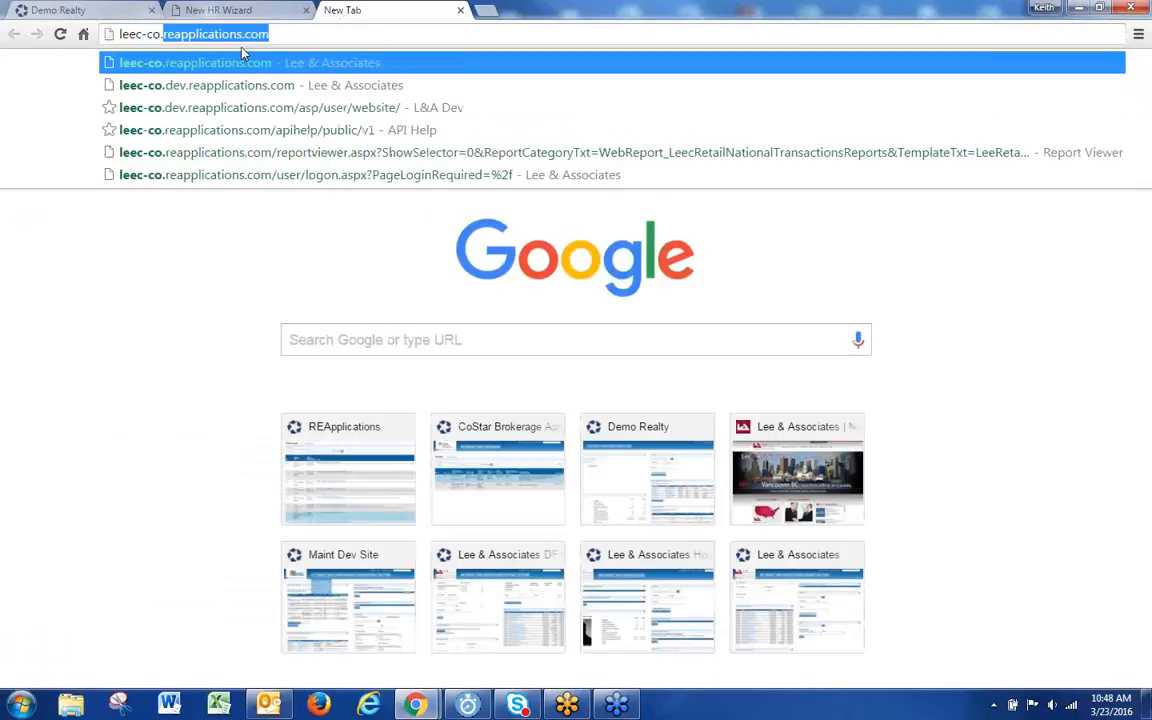
key(Return)
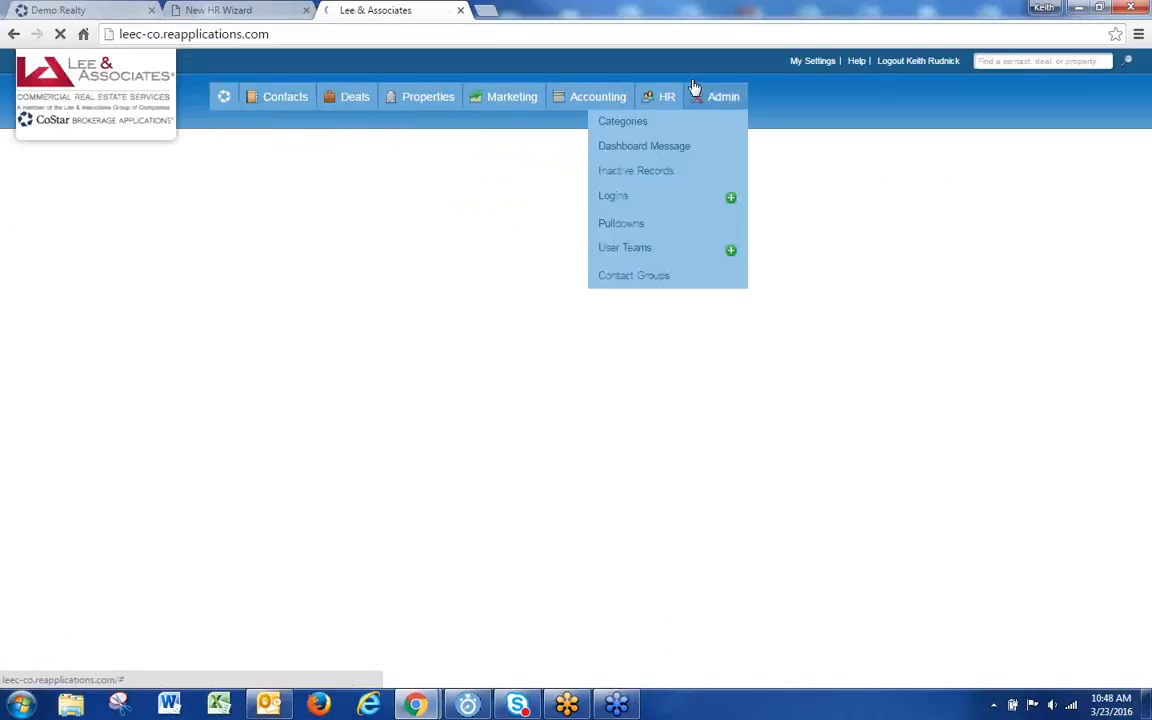
mouse_move(662, 97)
click(778, 208)
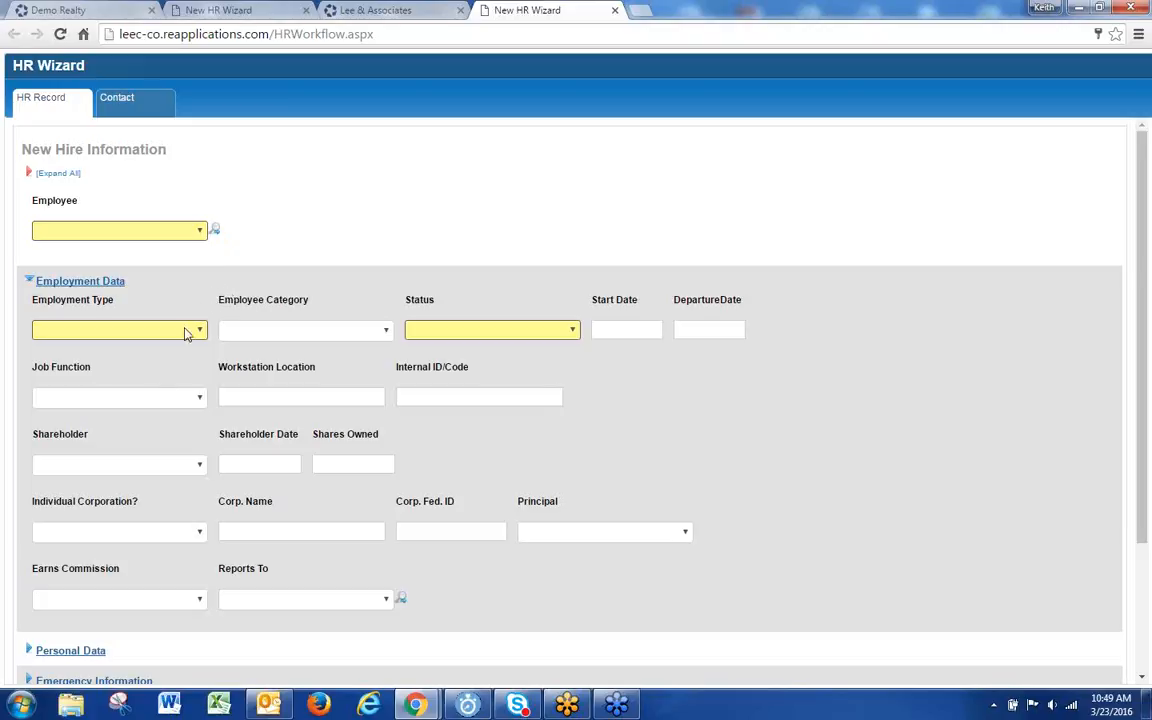
Step: Look through that form's shareholder and employee choices, then return to the Demo Realty form
click(140, 466)
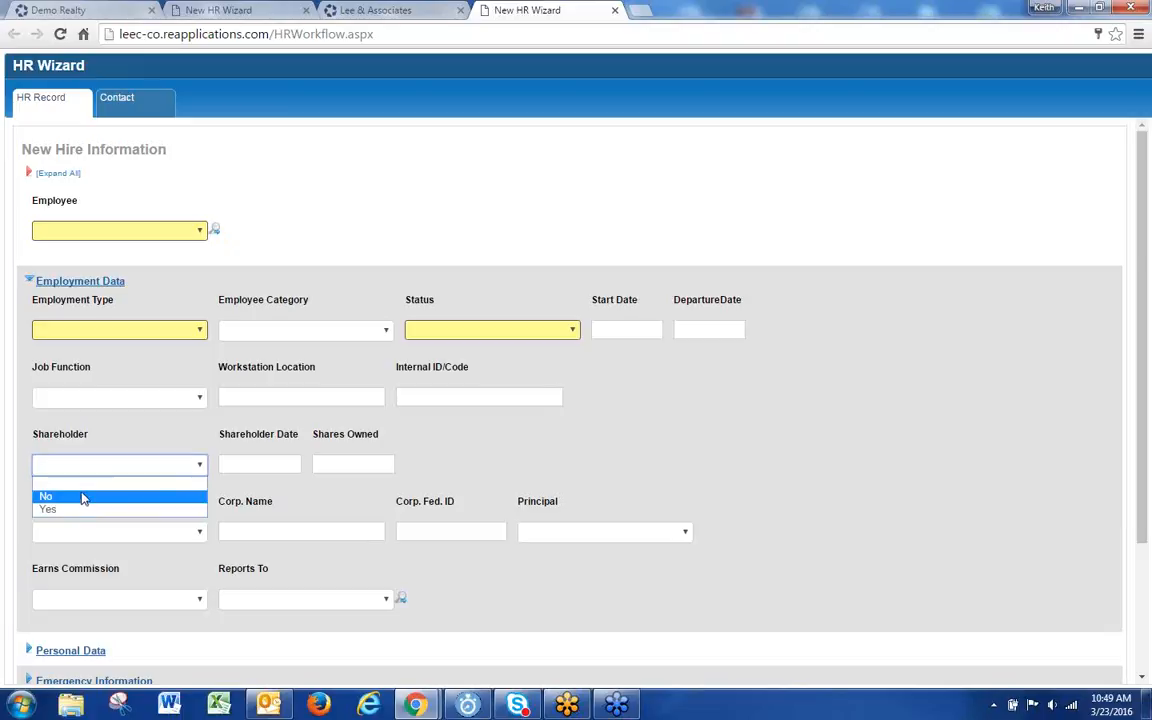
click(119, 421)
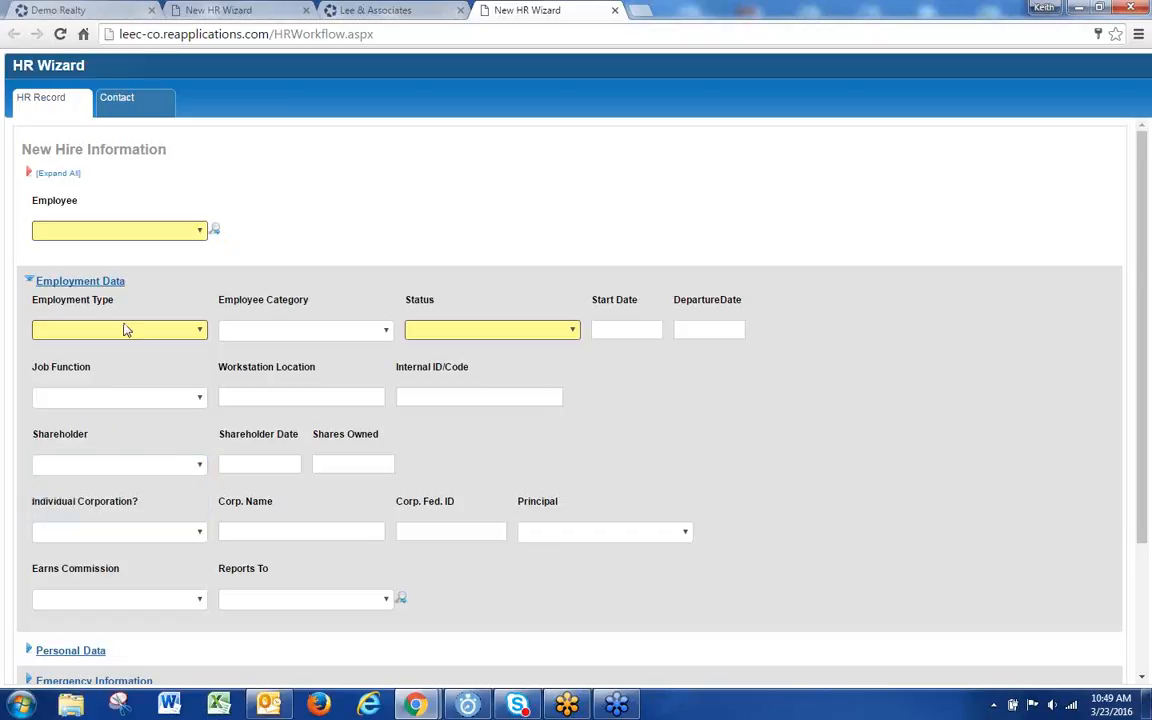
click(150, 233)
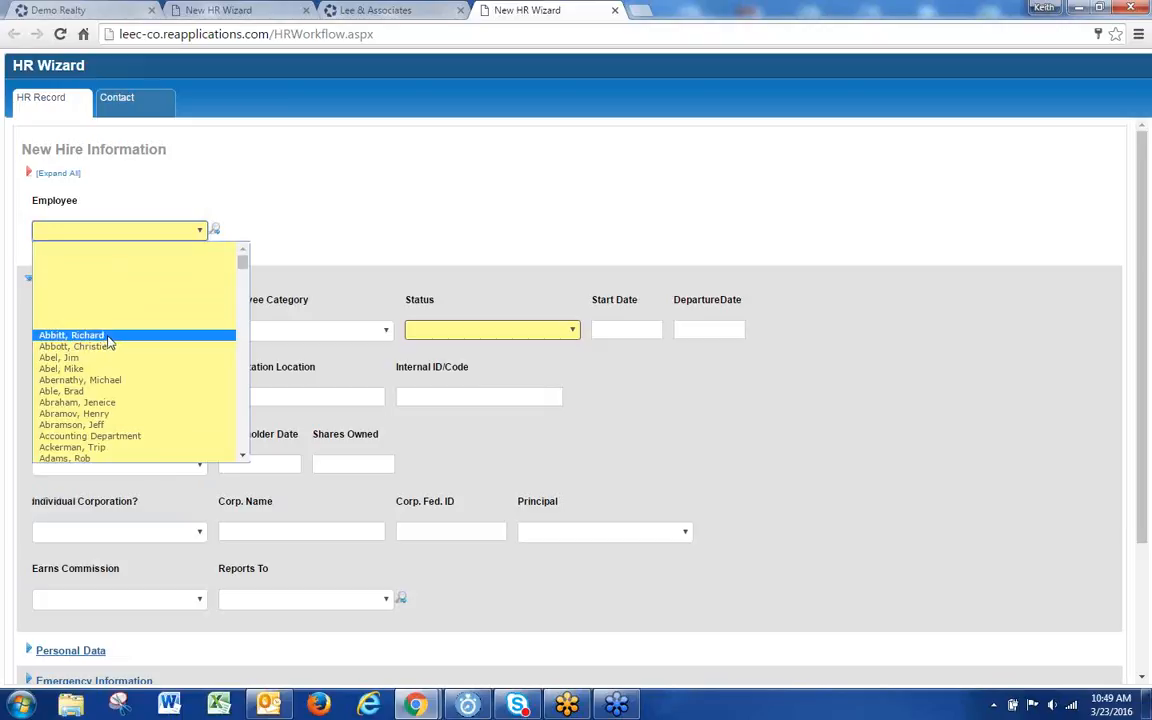
click(225, 10)
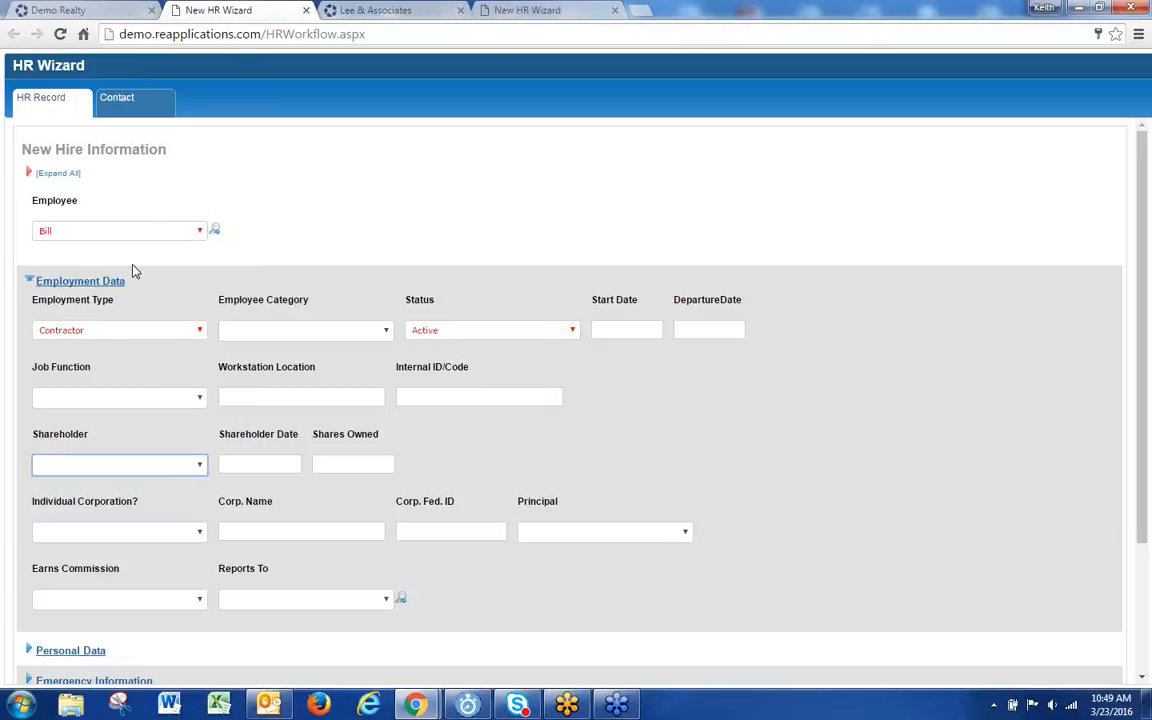
Step: Close both Lee & Associates tabs and set Shareholder to No on the new hire form
click(616, 10)
click(460, 10)
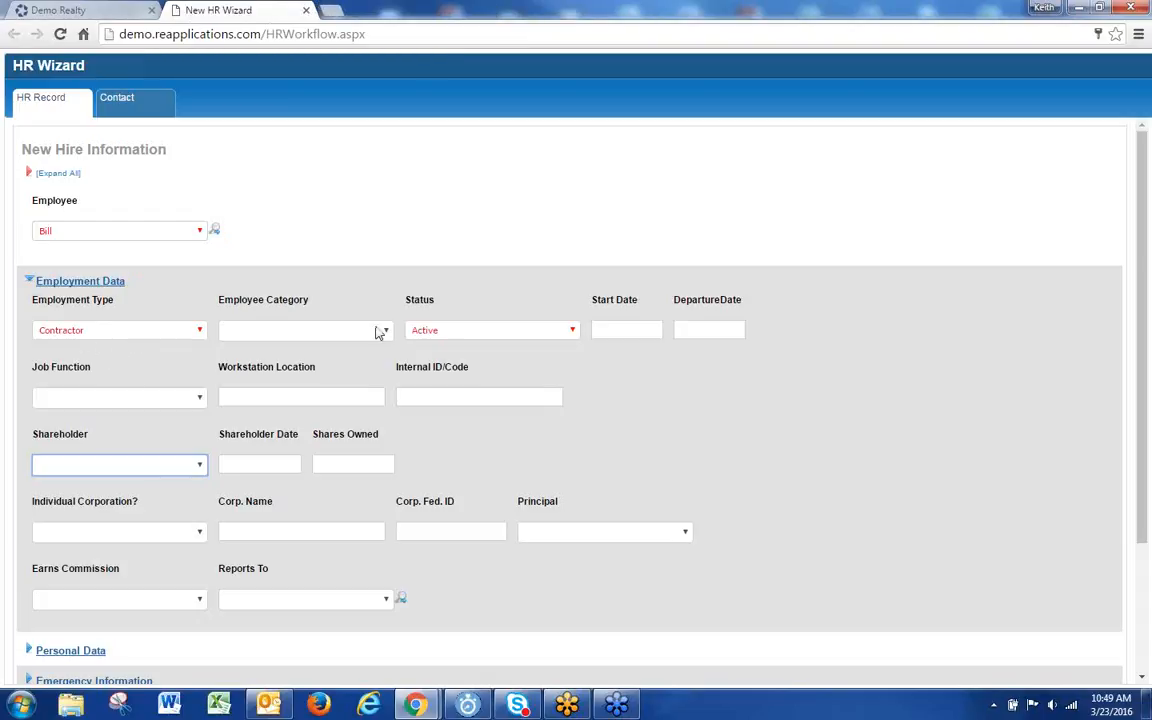
click(121, 468)
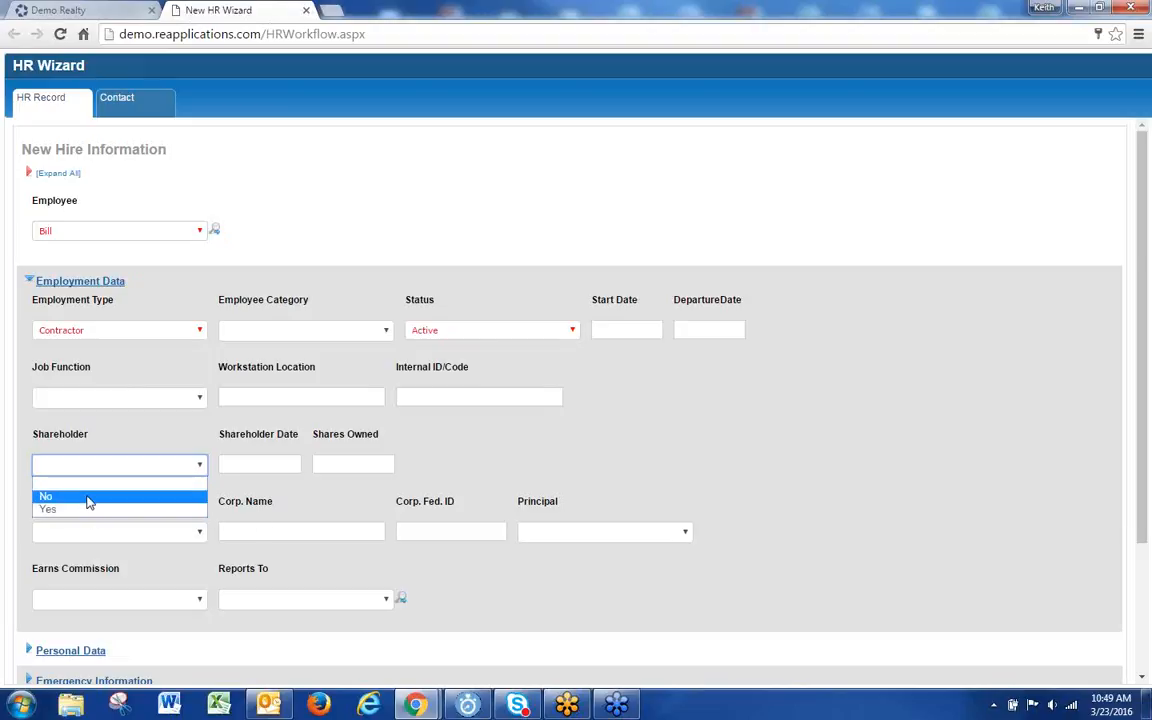
click(88, 497)
Step: Expand the Personal Data, Emergency Information and Home Address sections of the form
scroll(260, 500, down, 3)
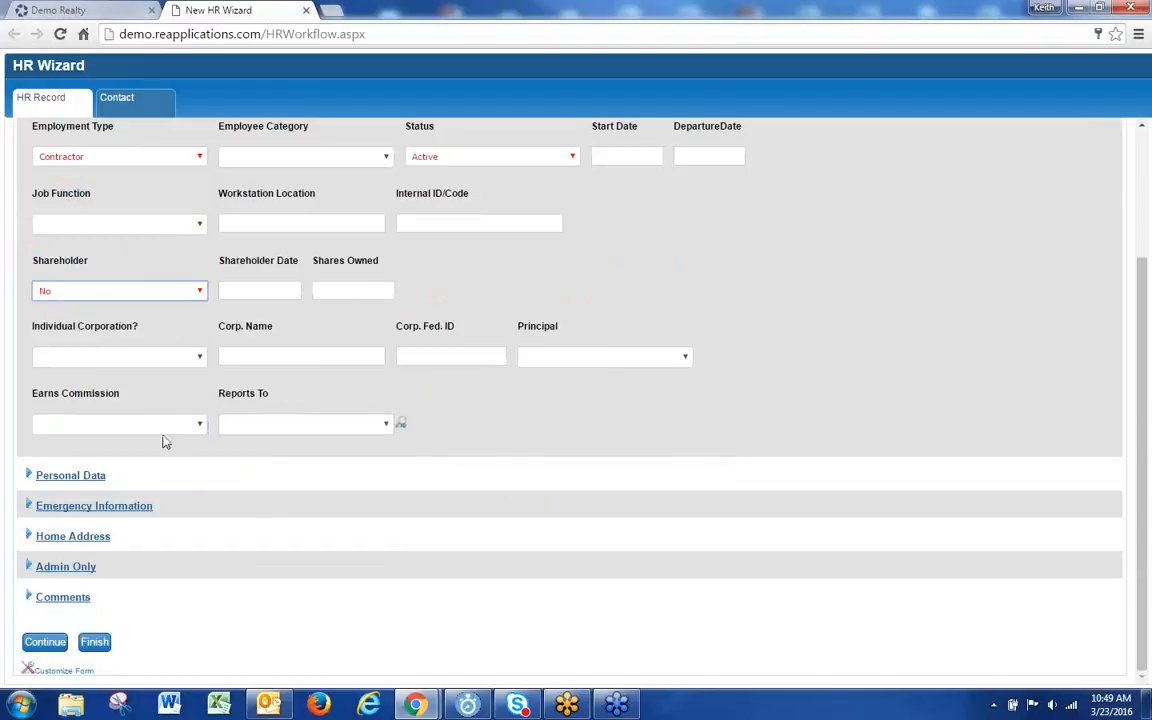
click(63, 477)
scroll(160, 512, down, 3)
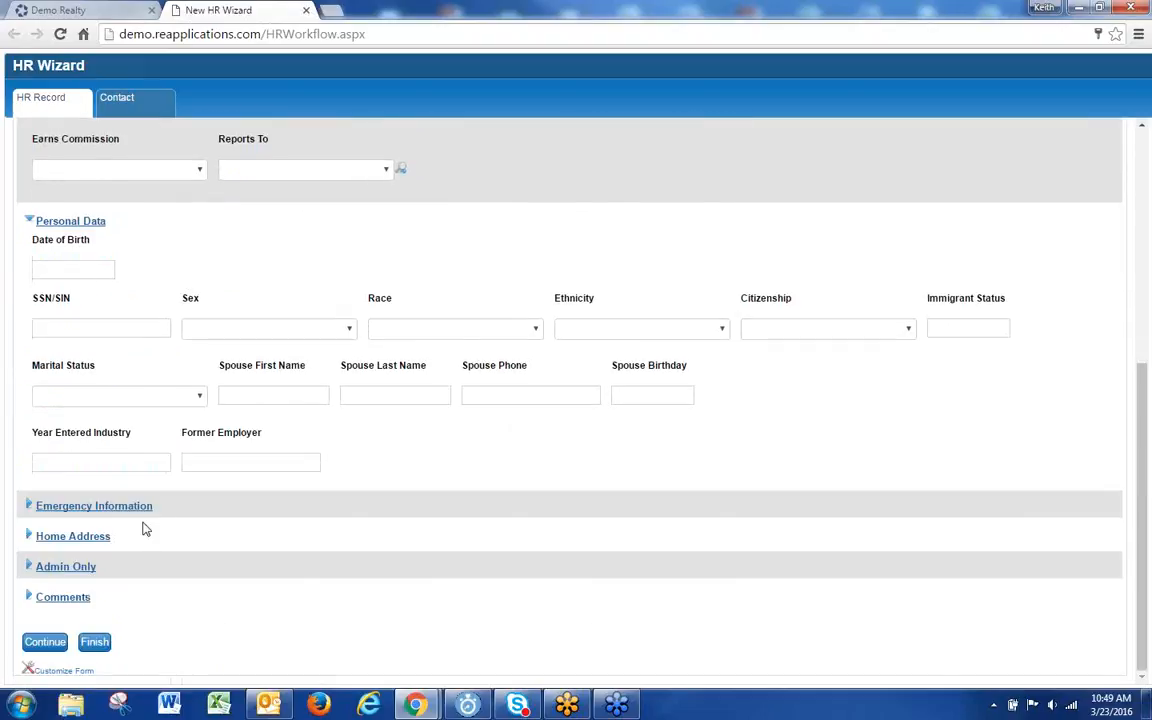
click(63, 510)
scroll(210, 510, down, 2)
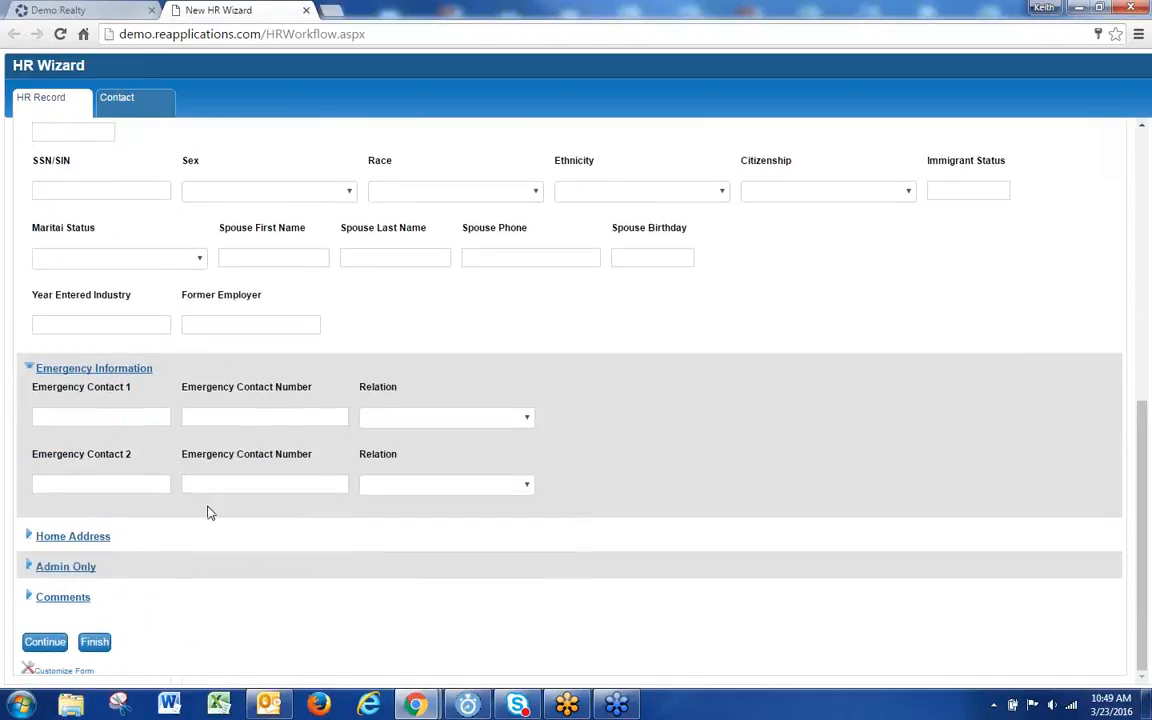
click(100, 537)
scroll(226, 555, down, 3)
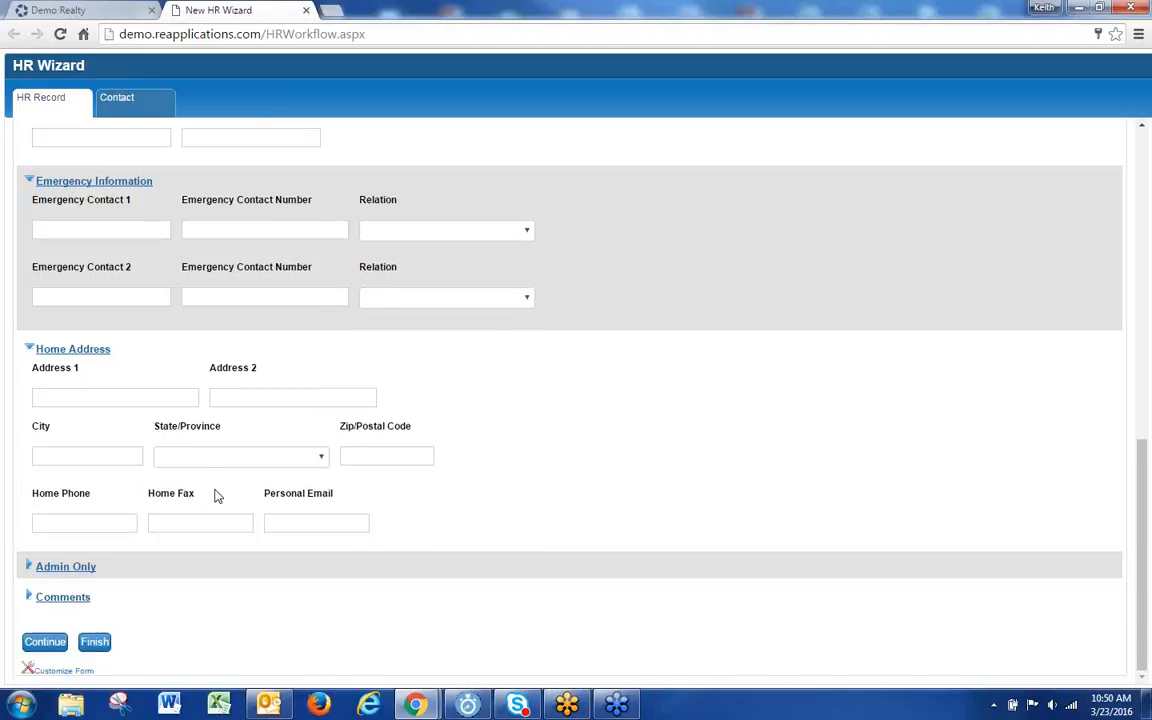
scroll(216, 496, up, 4)
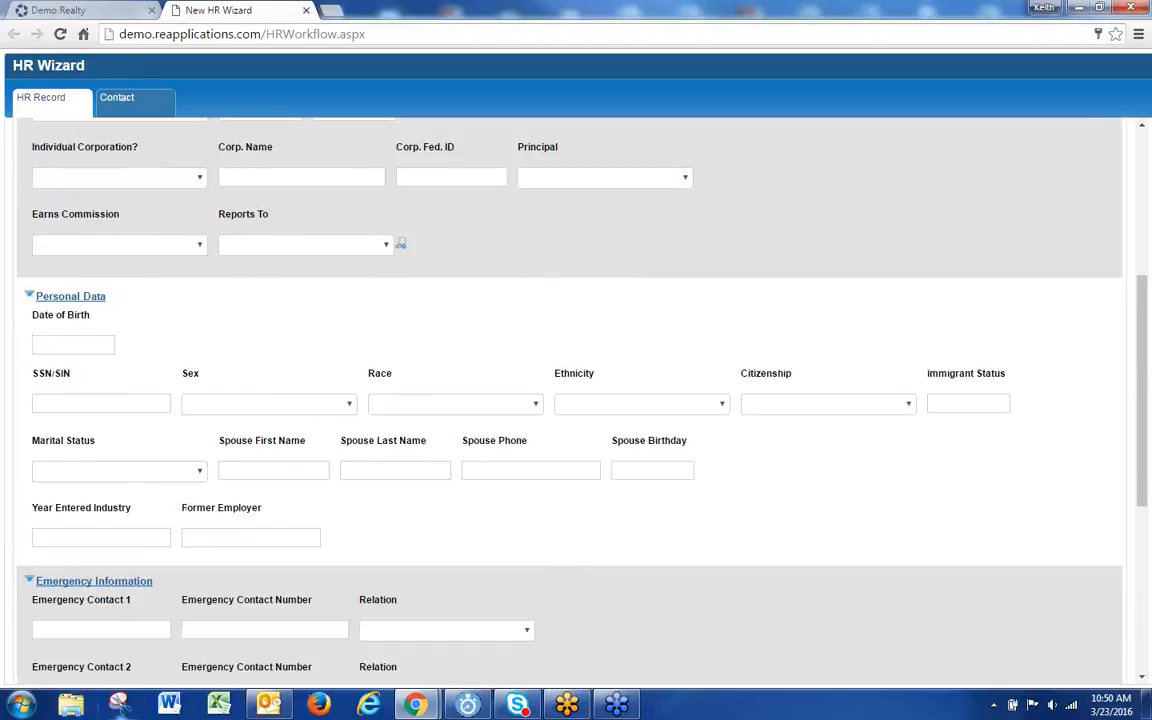
scroll(176, 538, up, 4)
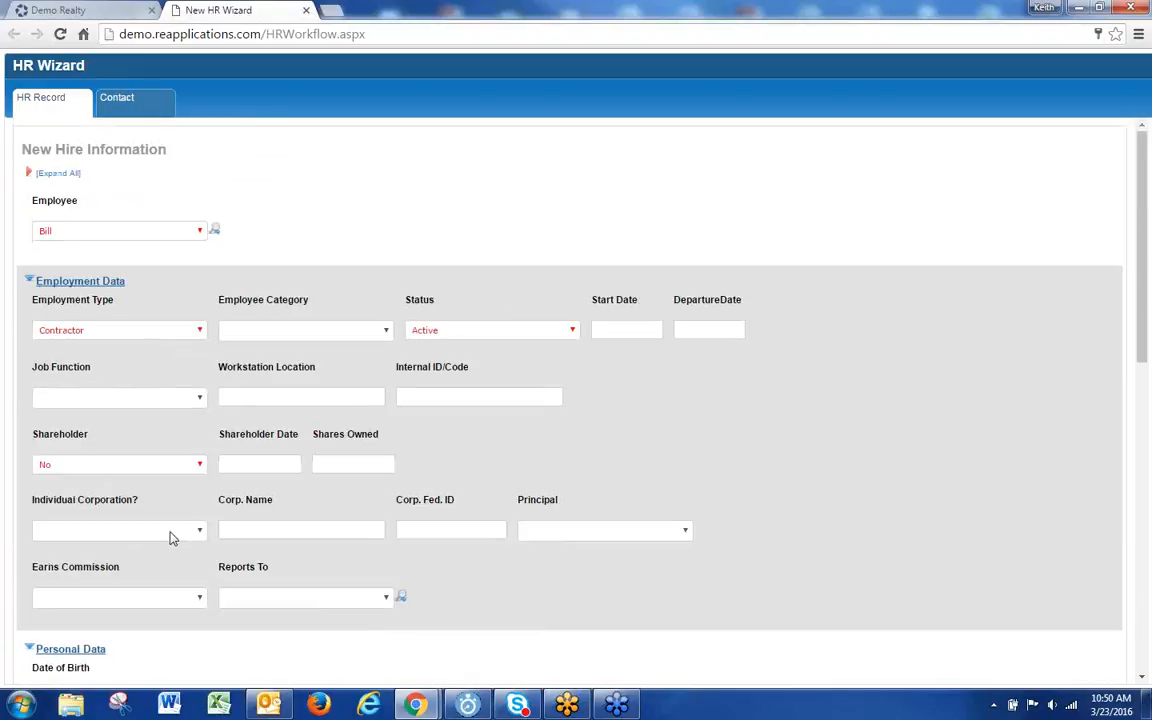
scroll(170, 538, down, 5)
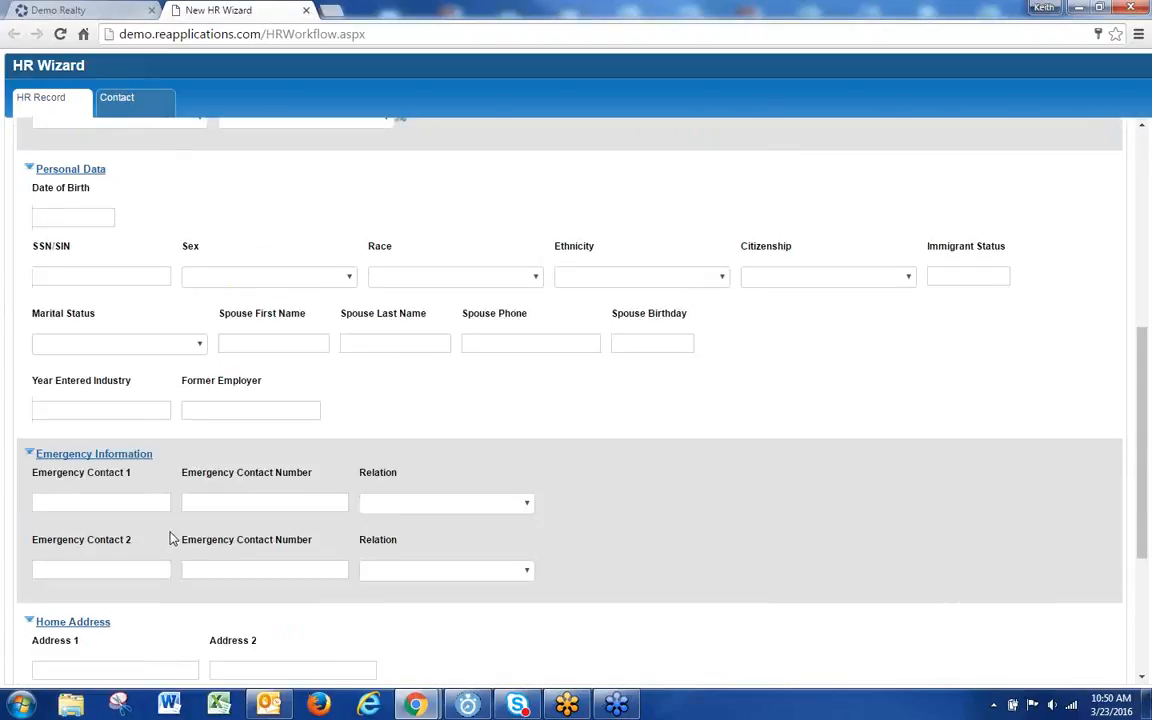
scroll(170, 539, down, 3)
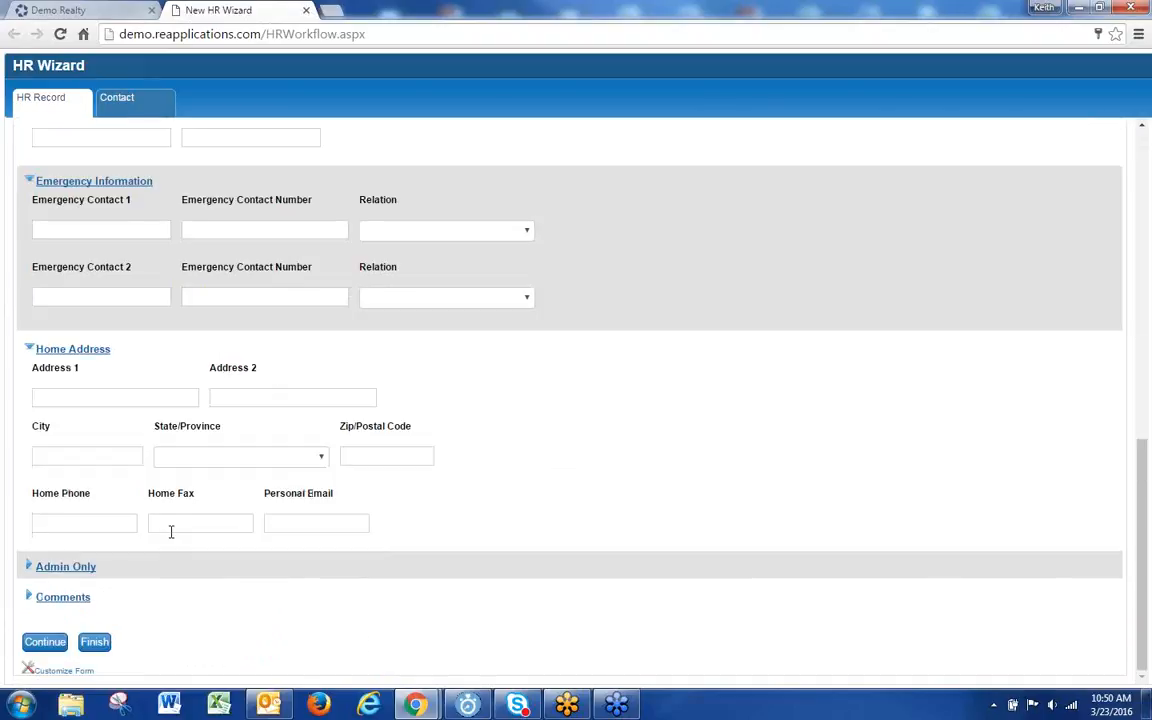
Step: Submit the new hire record, start a second HR Wizard left blank, and return to file #114
click(95, 642)
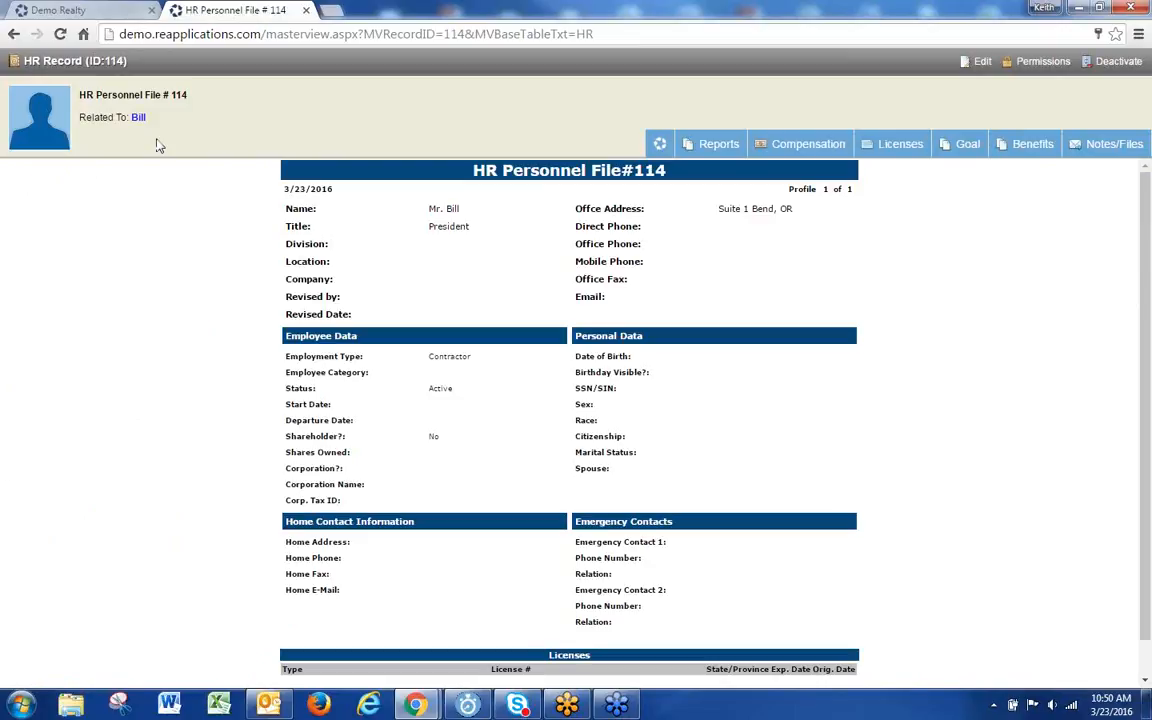
click(80, 10)
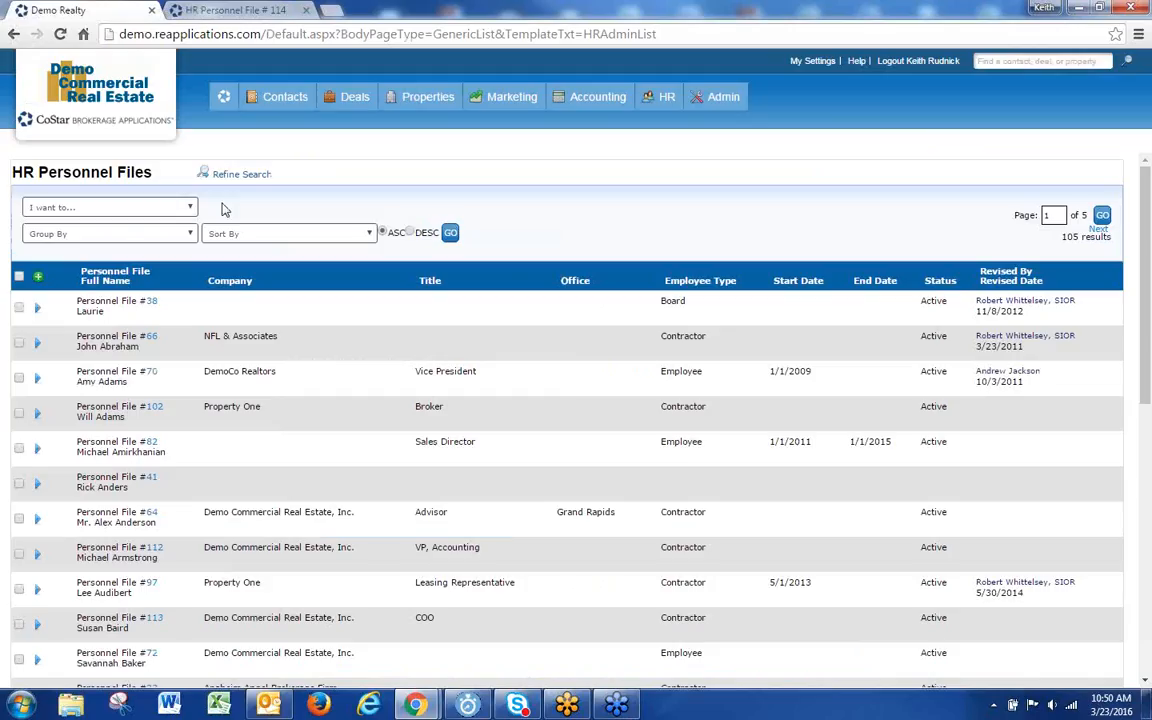
click(37, 275)
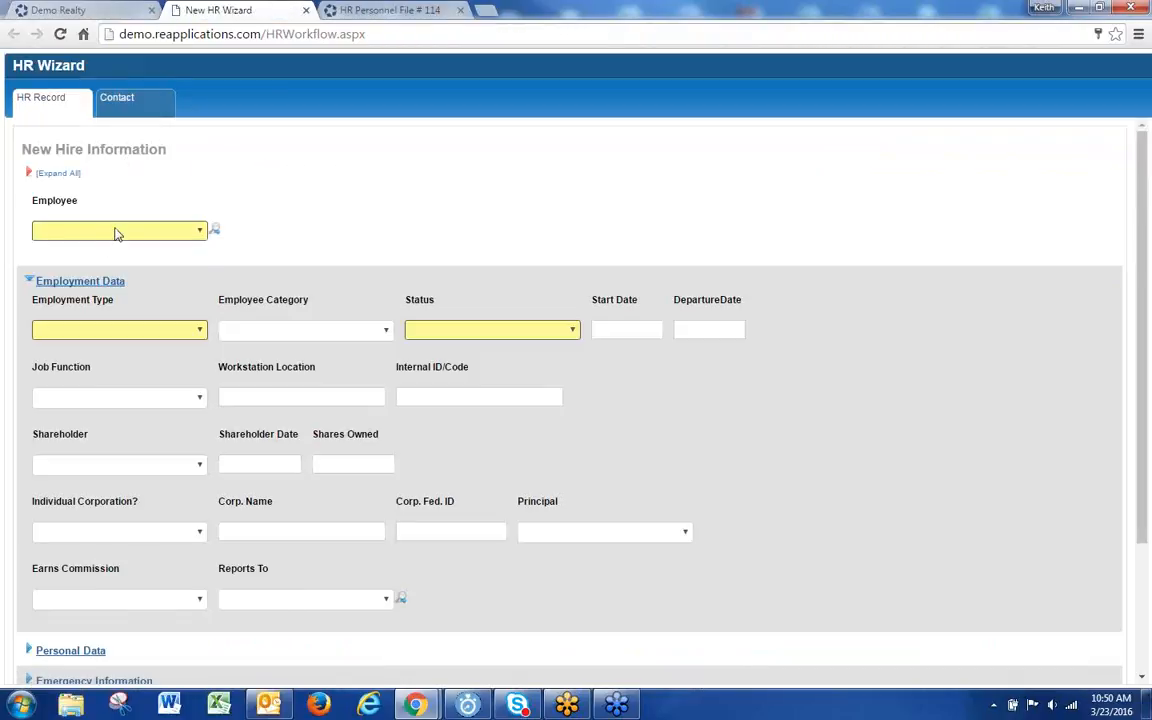
click(116, 231)
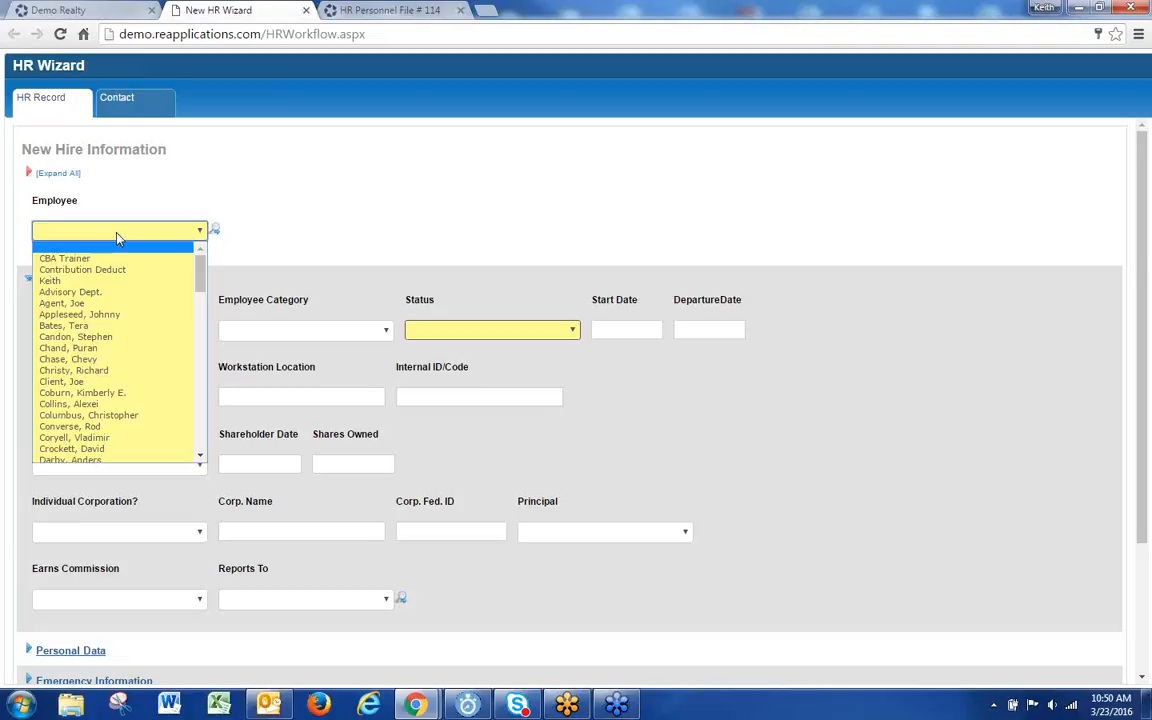
click(365, 252)
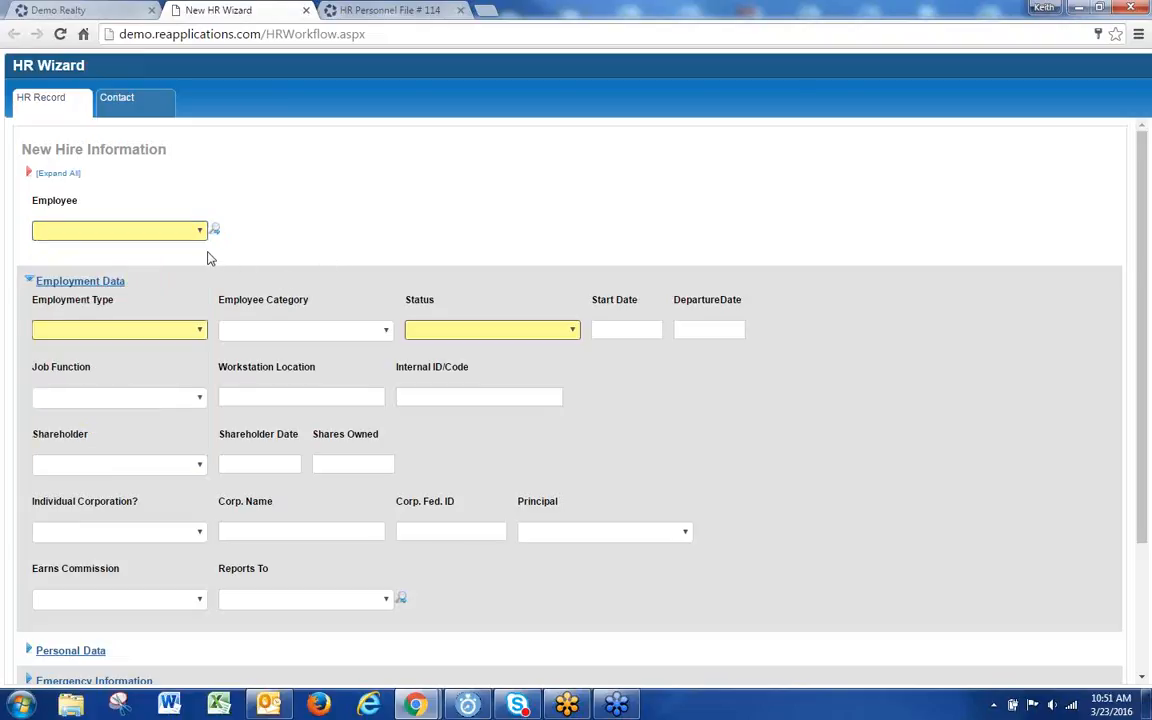
click(160, 232)
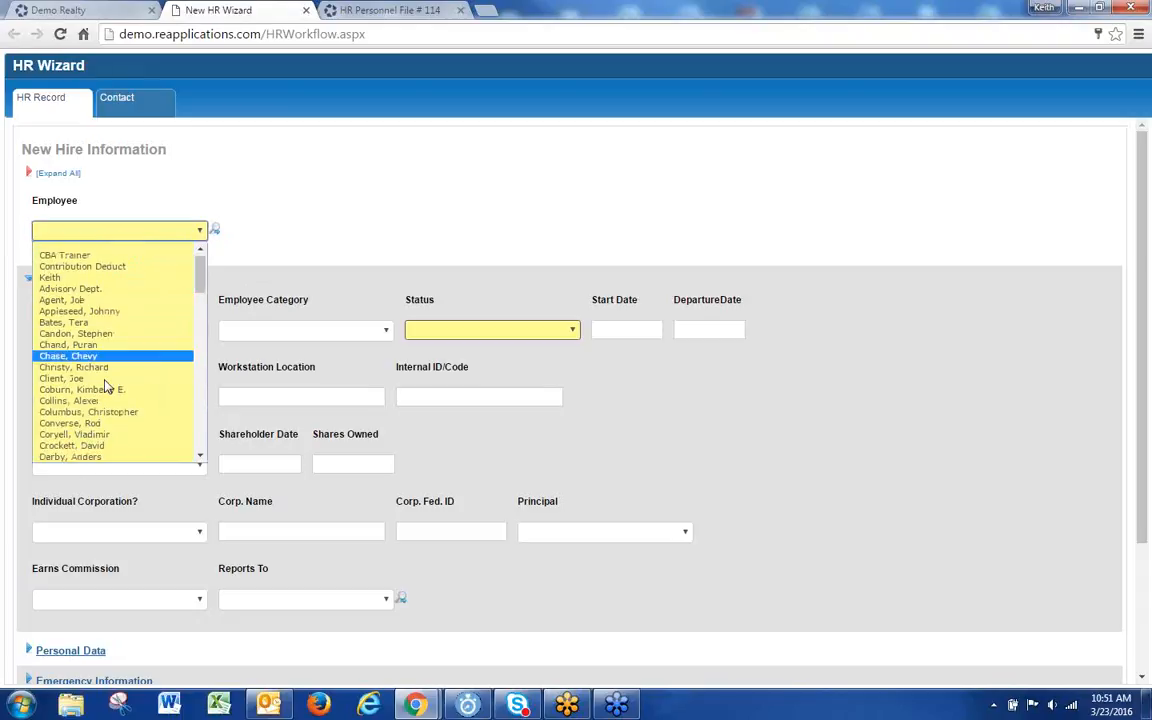
click(533, 190)
click(390, 10)
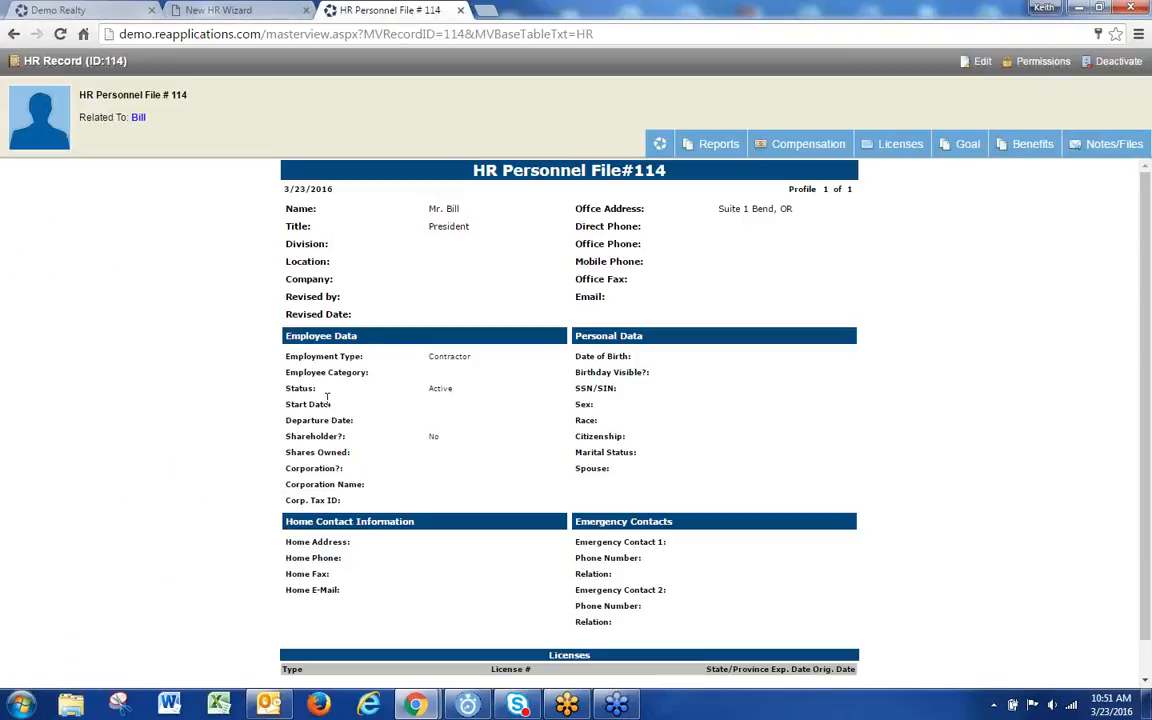
Step: Open Lic. Expirations for file #114 and add a new license record, checking the Type choices
mouse_move(896, 153)
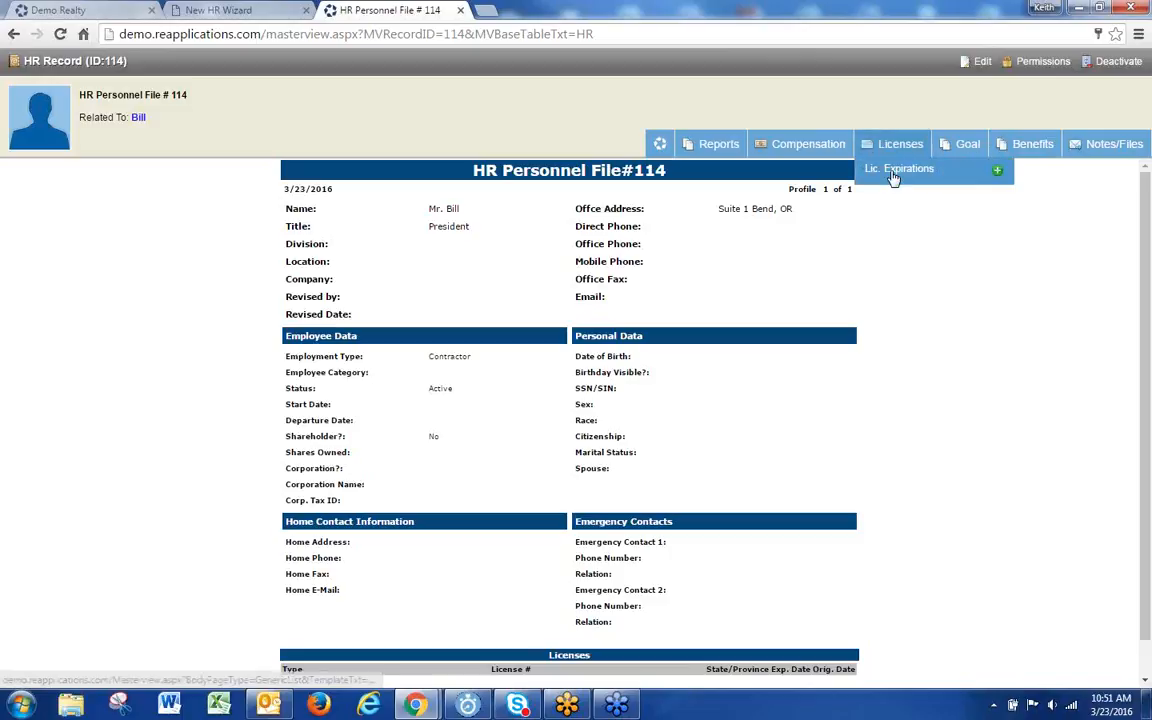
click(893, 174)
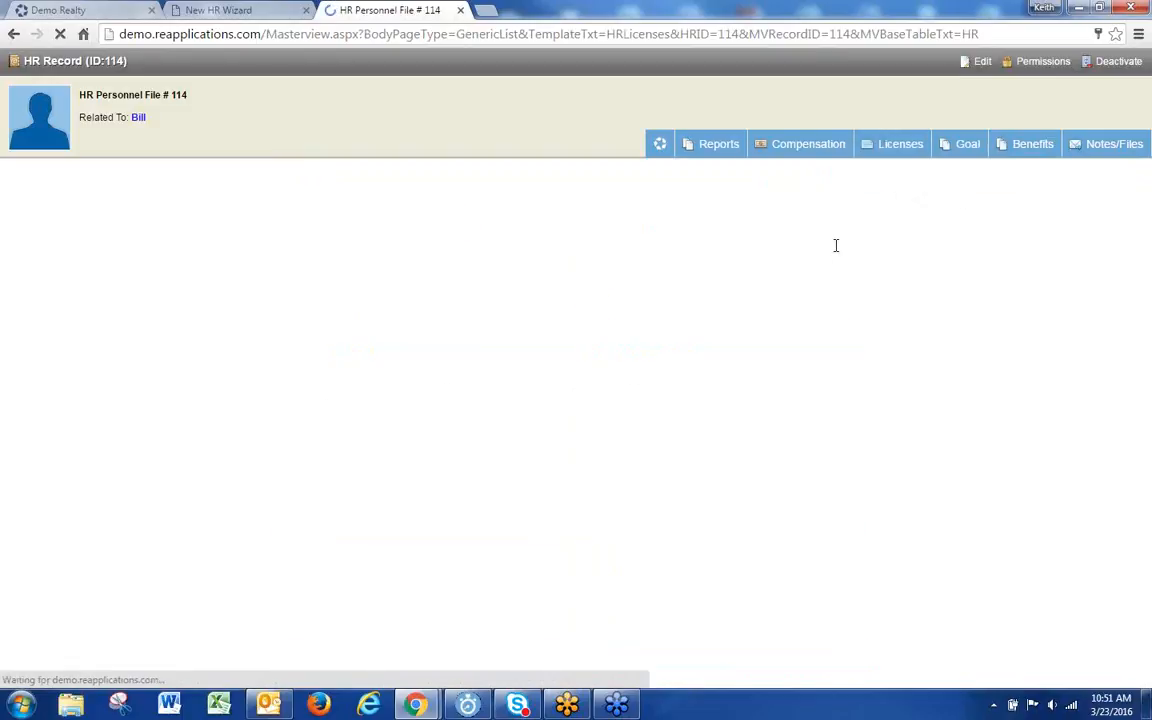
click(40, 247)
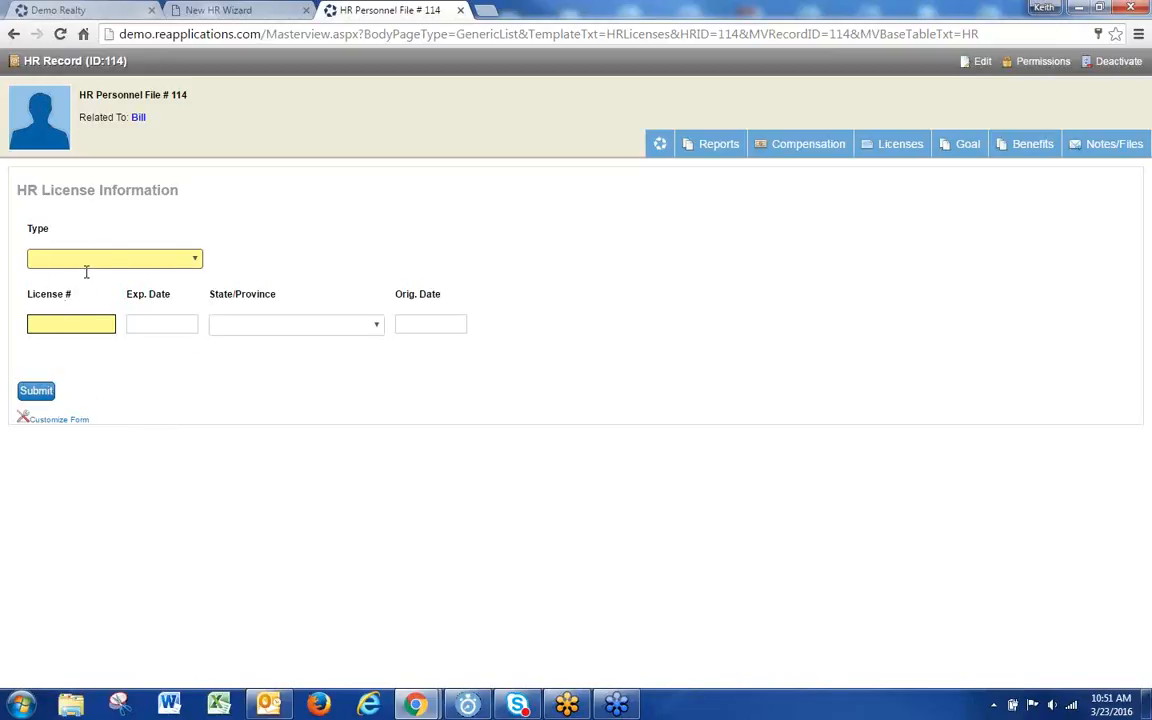
click(170, 258)
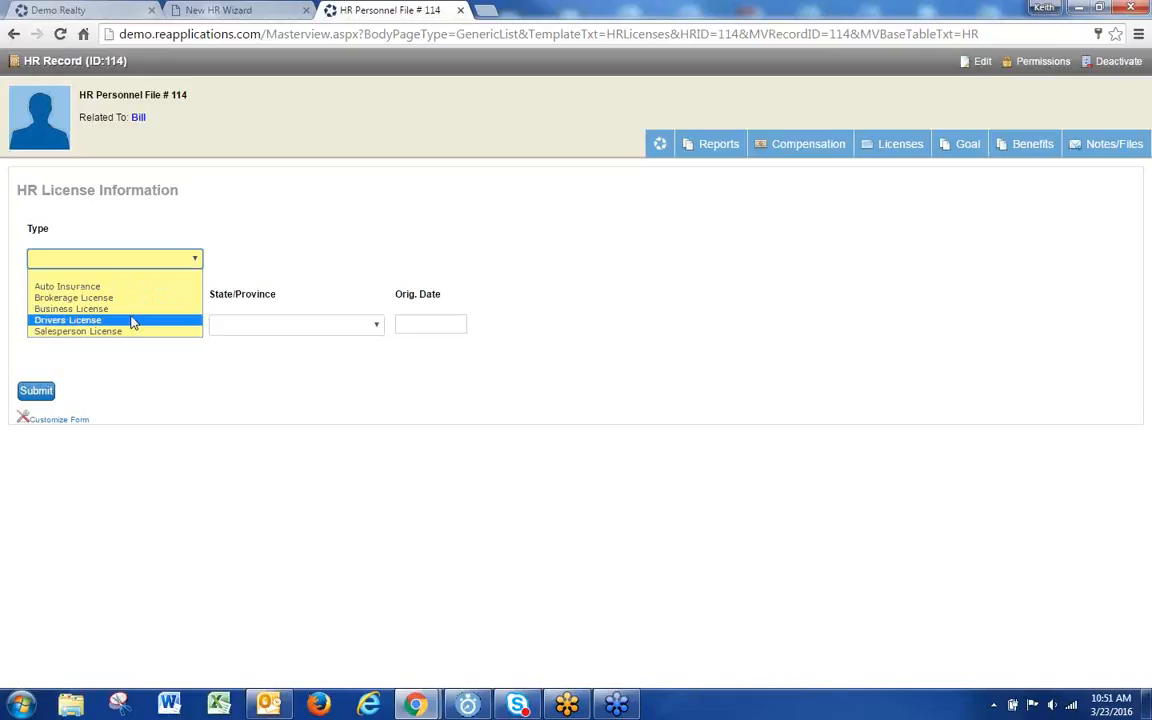
Step: Dismiss the license type list and add a new Current Benefit entry for file #114
click(543, 216)
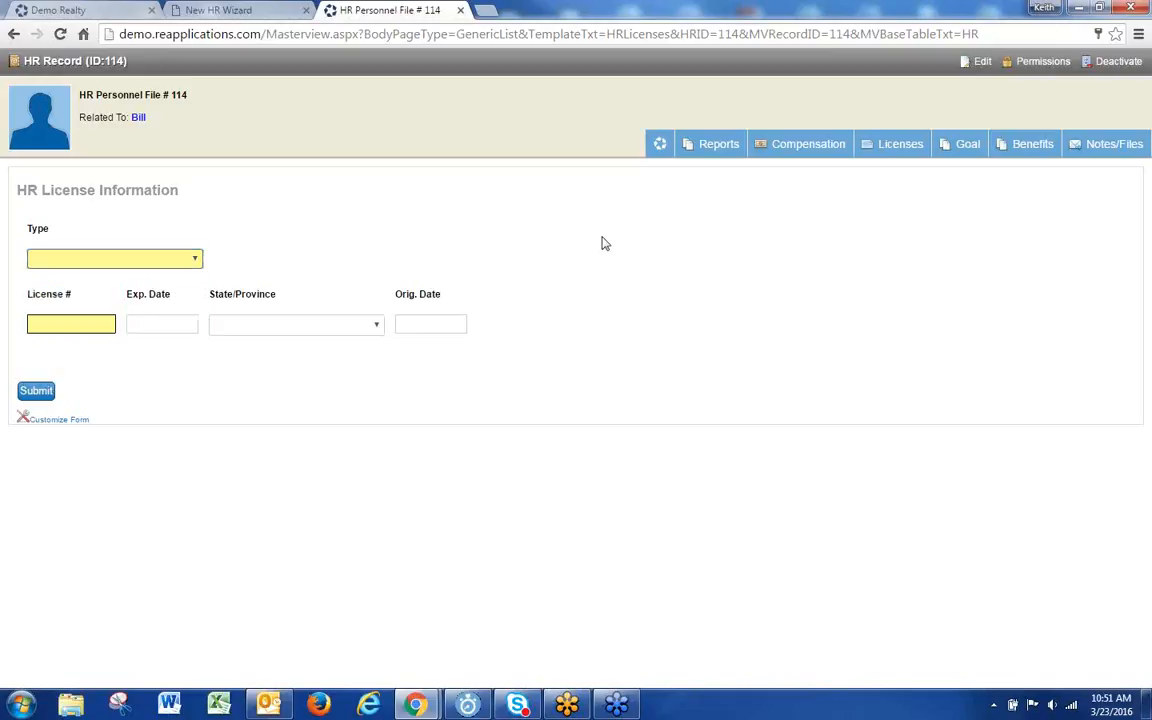
mouse_move(899, 158)
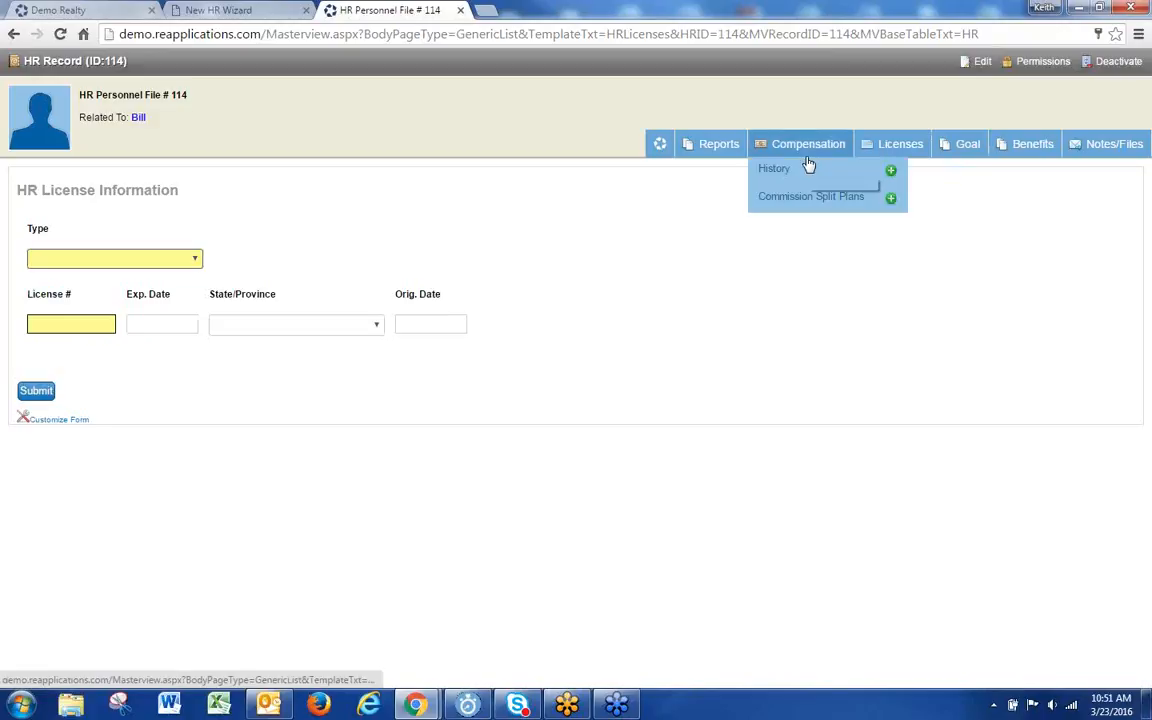
mouse_move(964, 153)
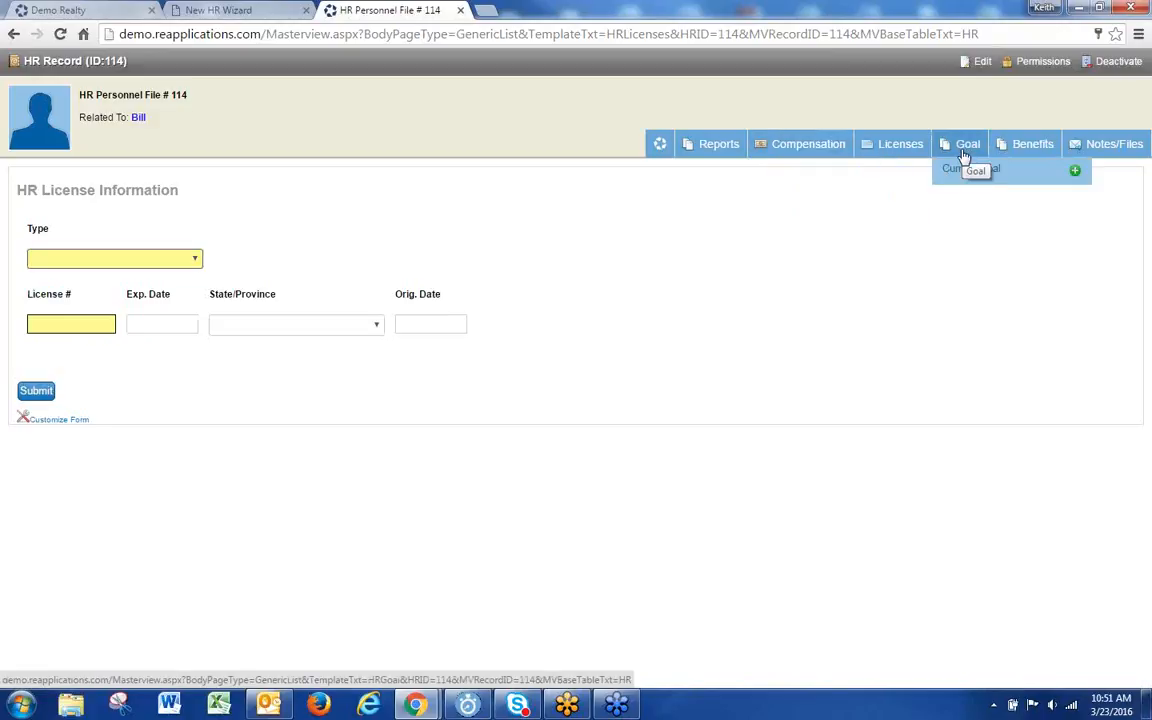
mouse_move(1026, 141)
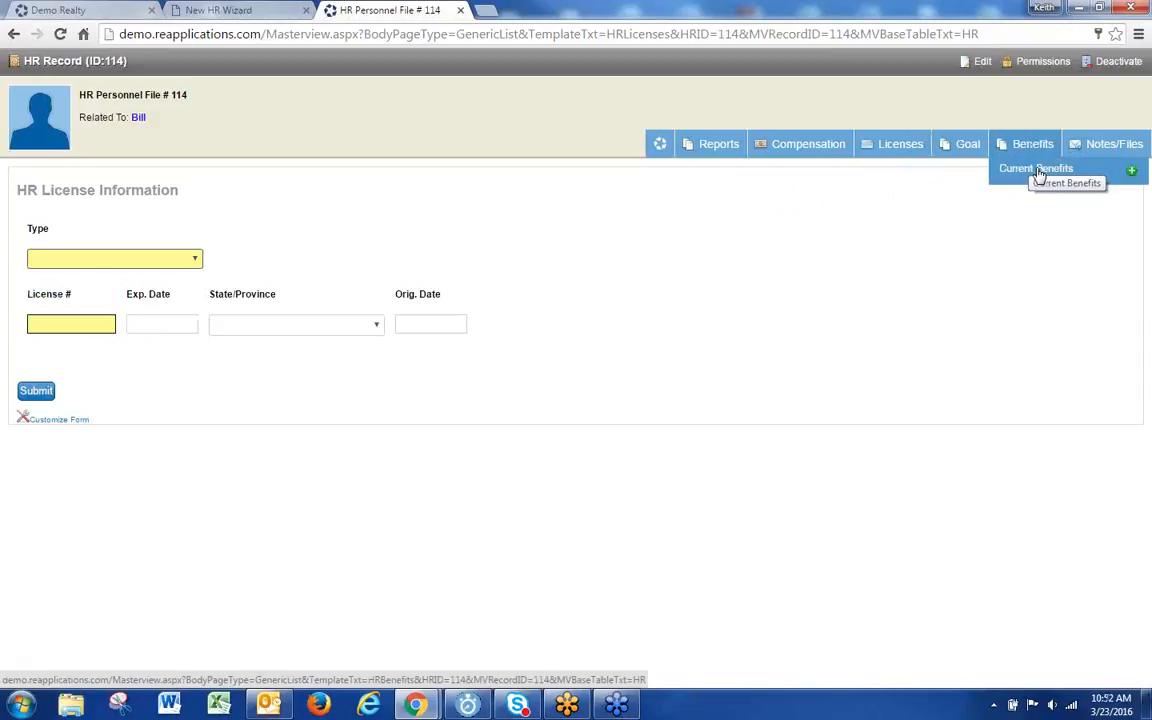
click(1134, 173)
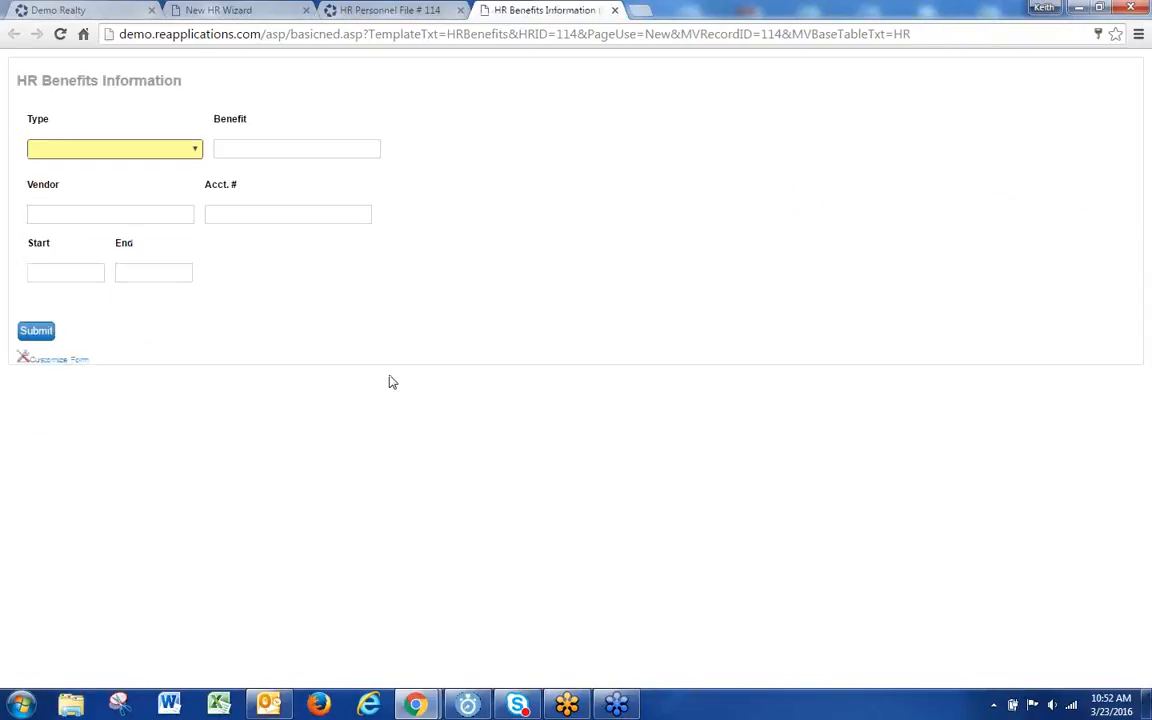
Step: Submit a 401K benefit with vendor Schwab and the benefit's account number
click(195, 152)
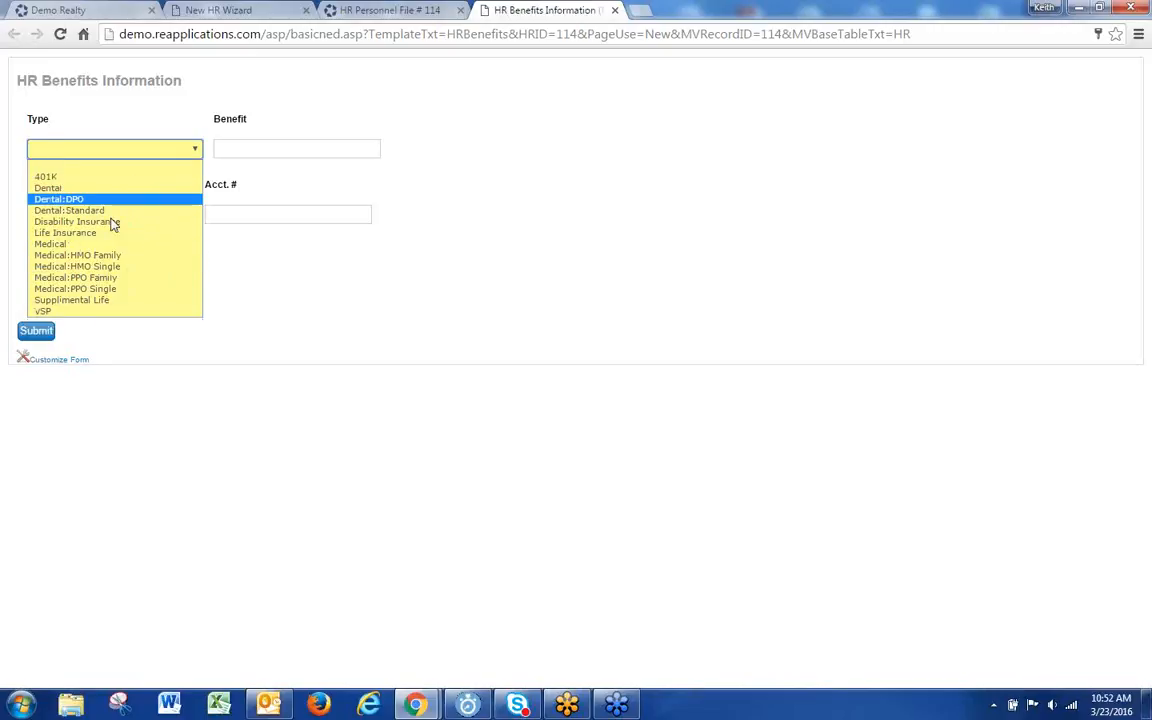
click(296, 288)
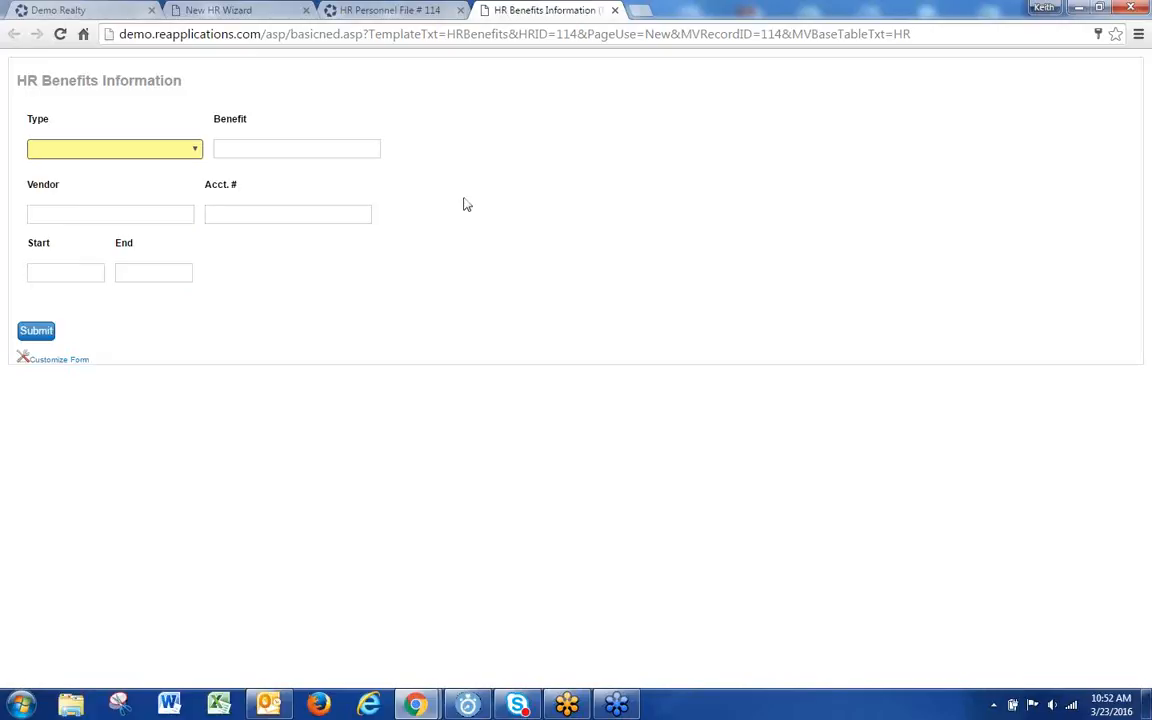
click(148, 150)
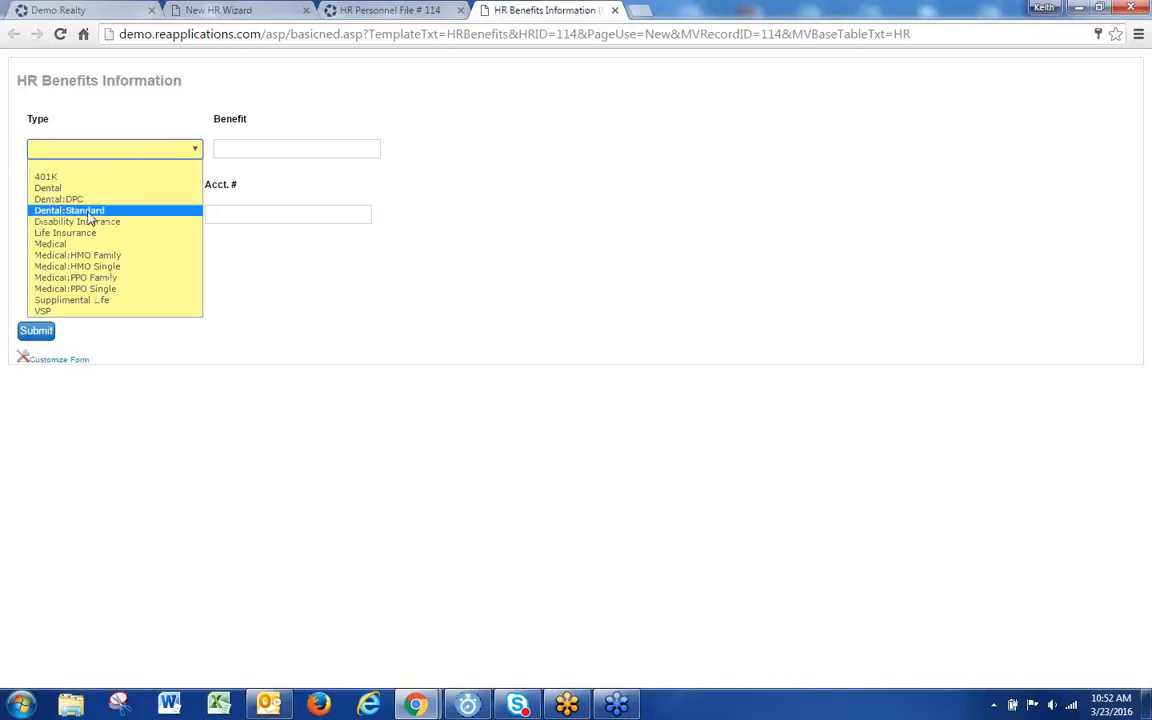
click(89, 176)
click(91, 214)
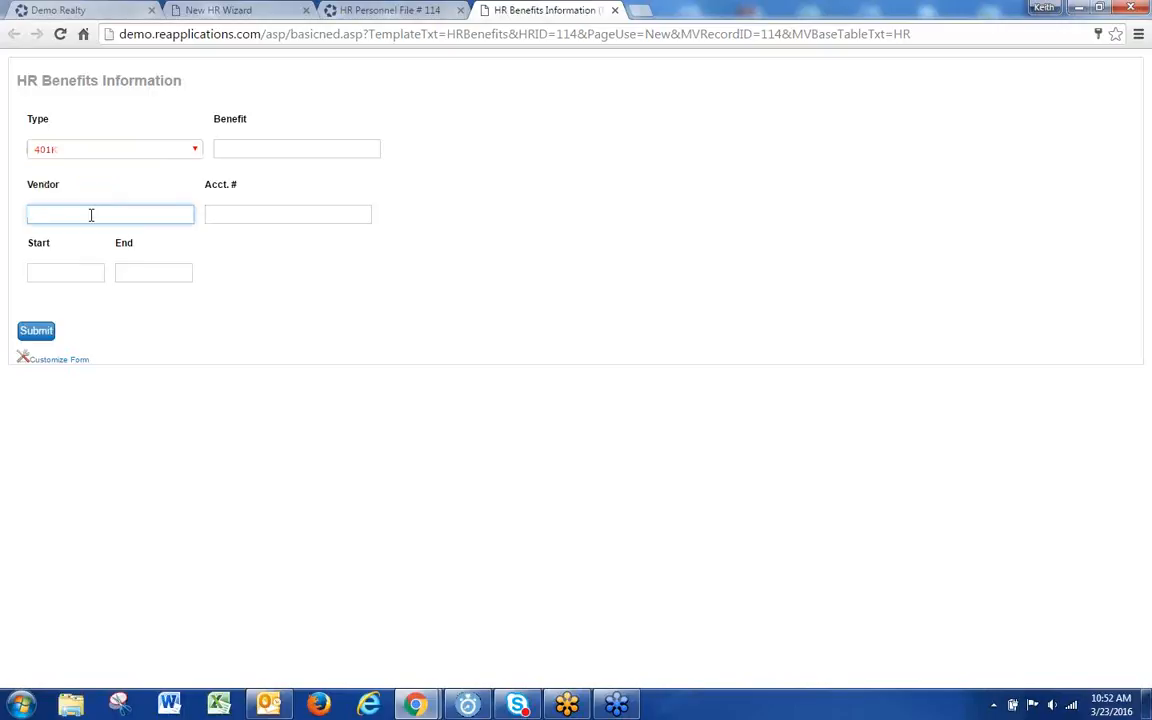
text(Schwab)
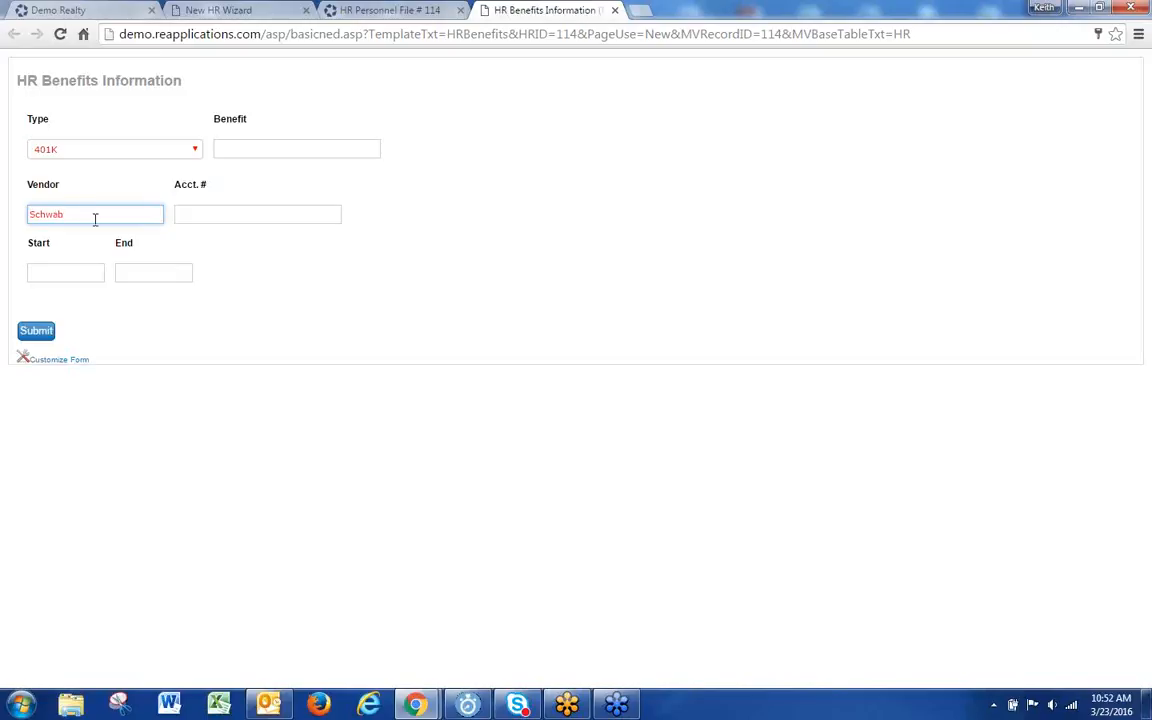
click(219, 210)
text(1234567u8)
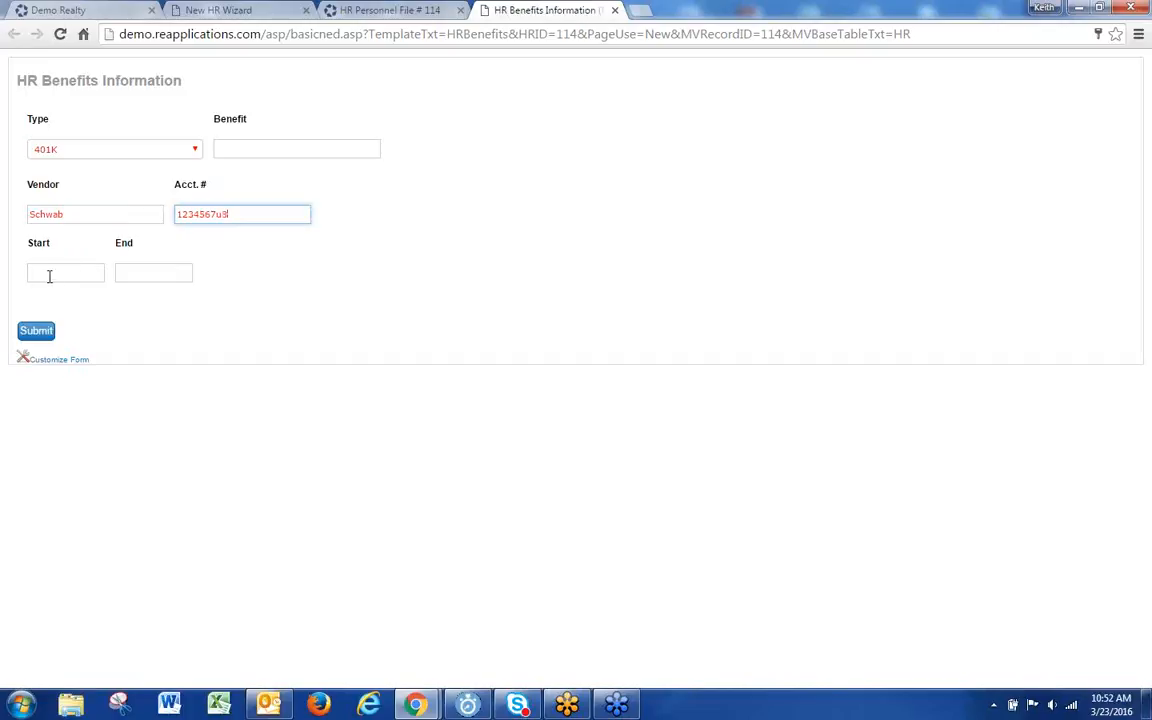
click(38, 332)
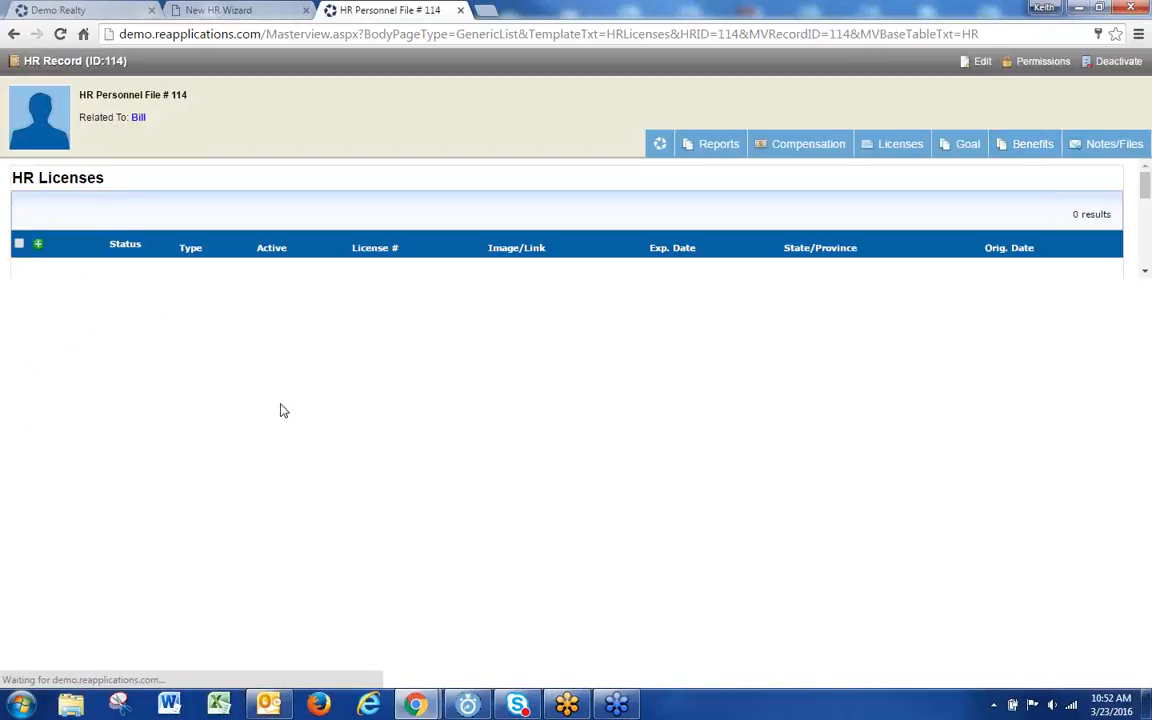
Step: Check file #114's current benefits, then return to its license records
mouse_move(1031, 140)
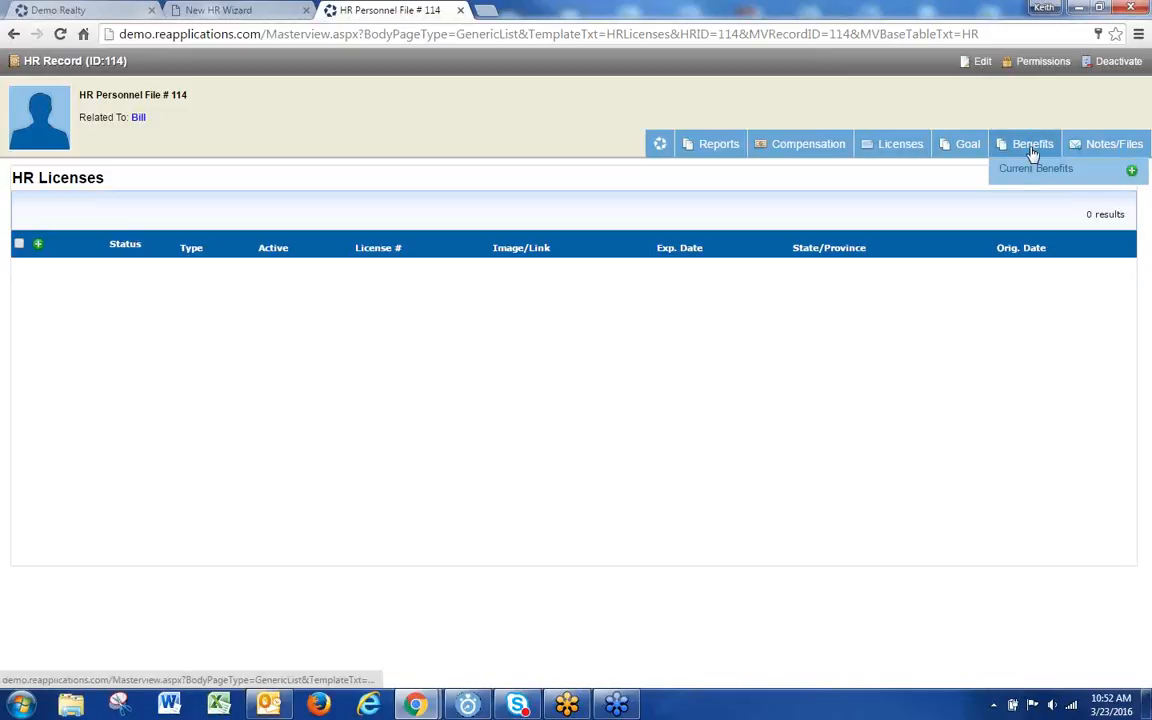
click(1025, 169)
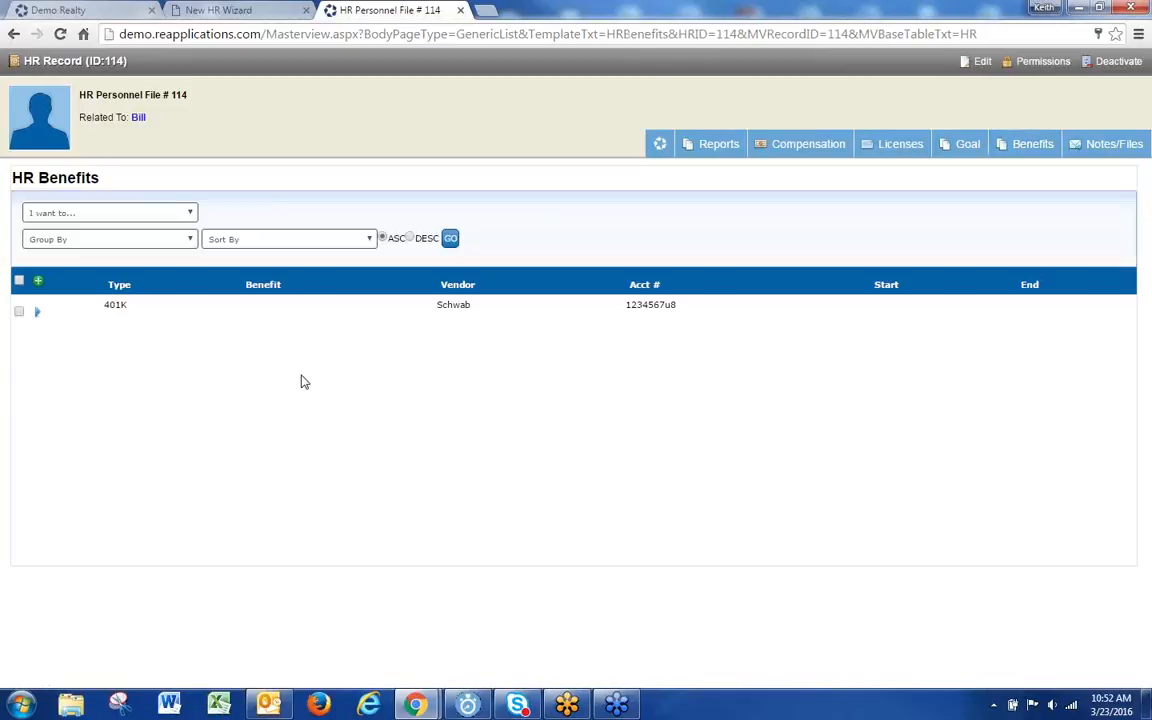
mouse_move(40, 318)
click(870, 172)
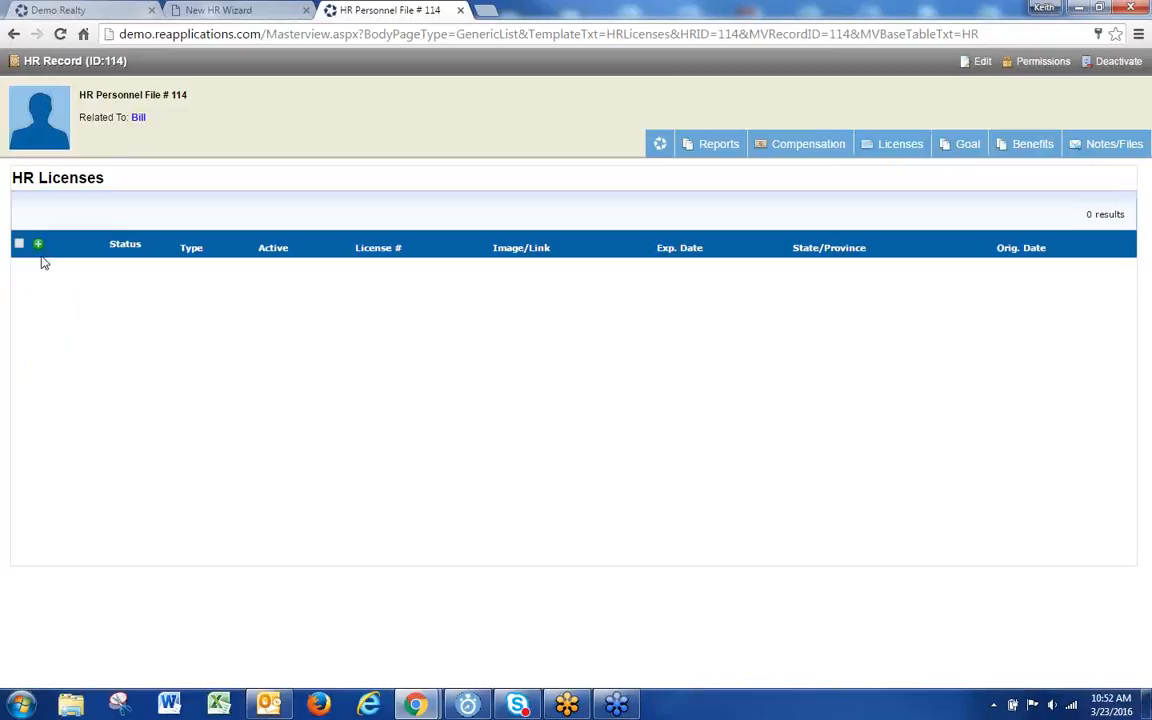
Step: Submit a Brokerage License with its license number, expiring 03/31/2016, in California
click(93, 257)
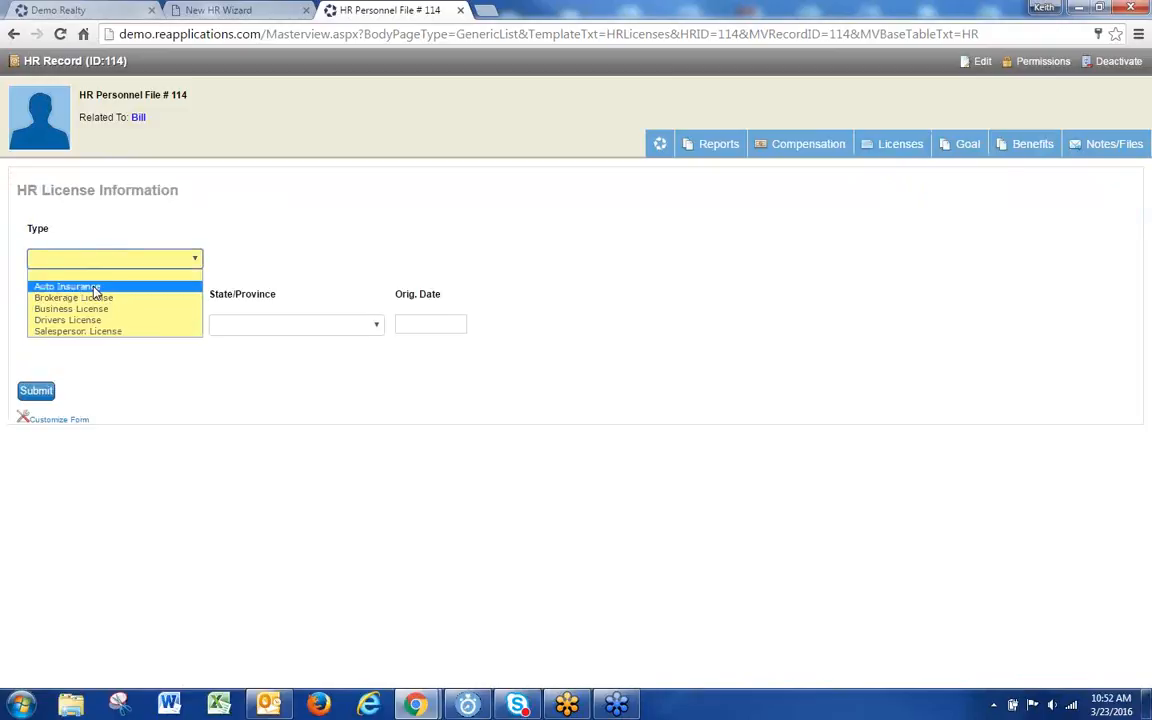
click(97, 298)
click(85, 322)
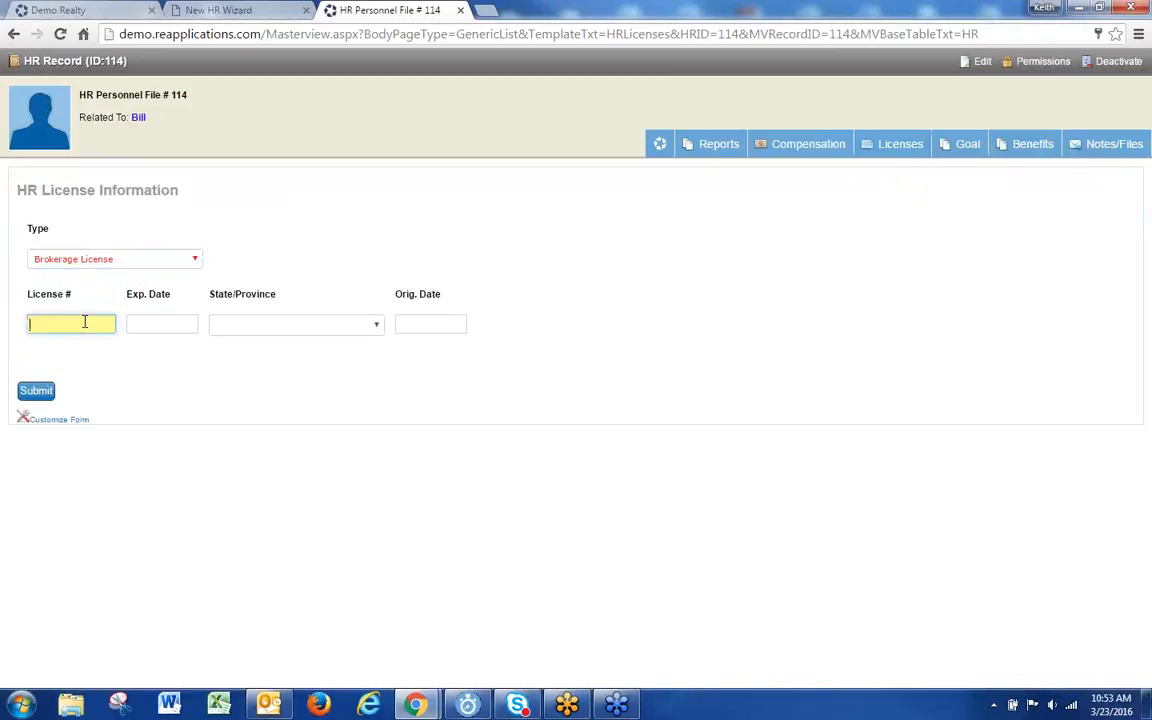
text(s455)
click(158, 324)
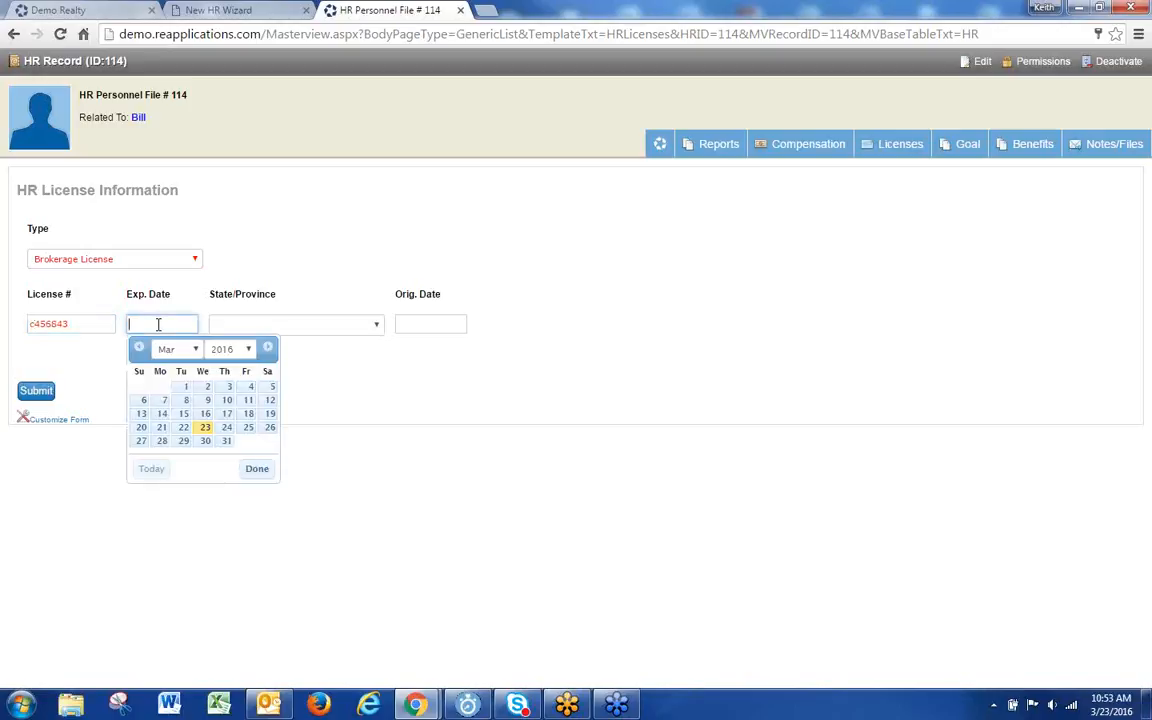
click(226, 441)
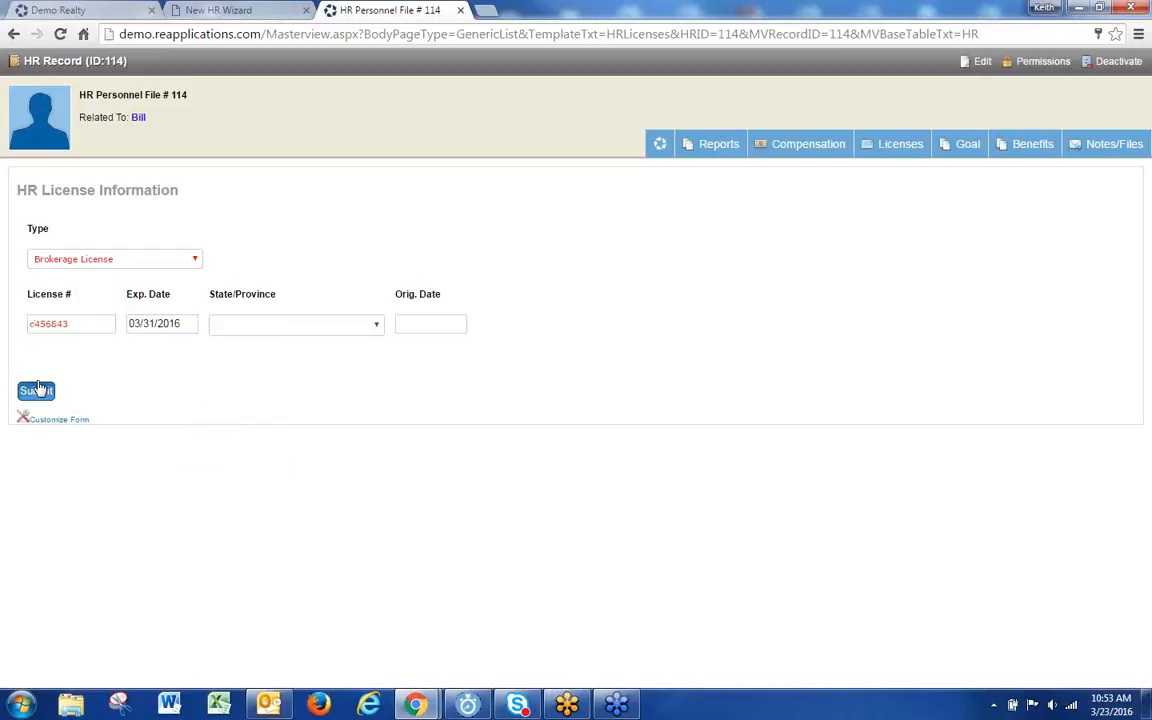
click(305, 318)
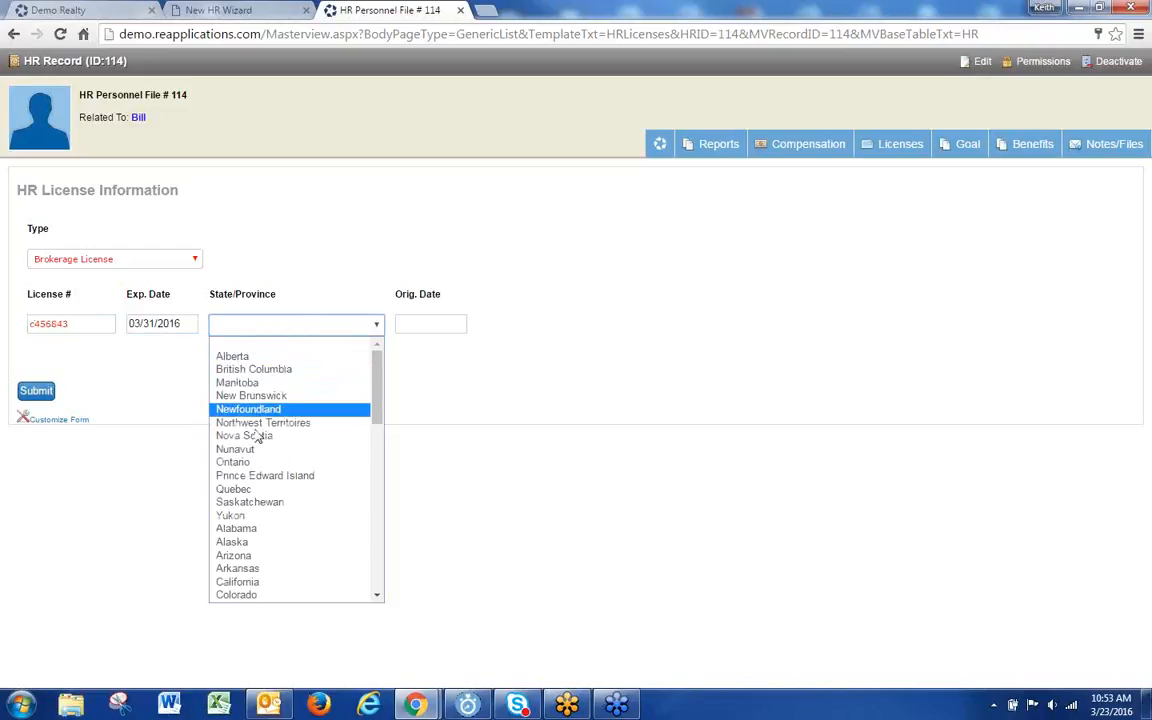
scroll(255, 453, down, 3)
scroll(256, 448, down, 4)
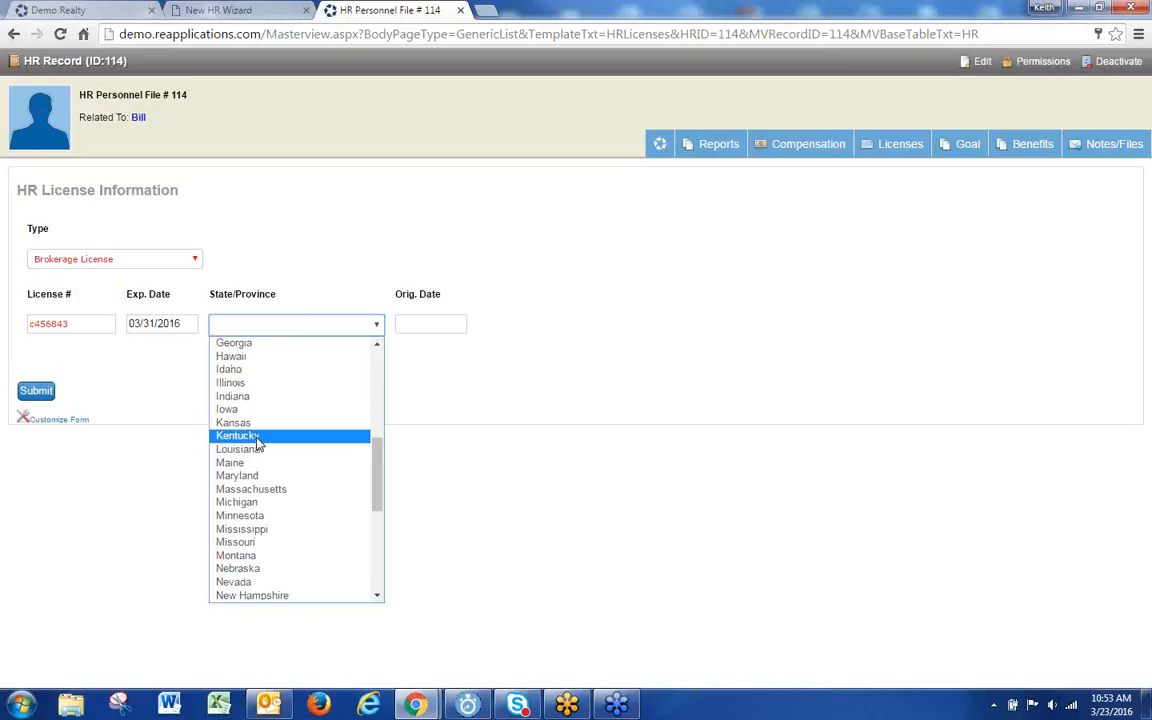
scroll(257, 442, up, 4)
click(255, 422)
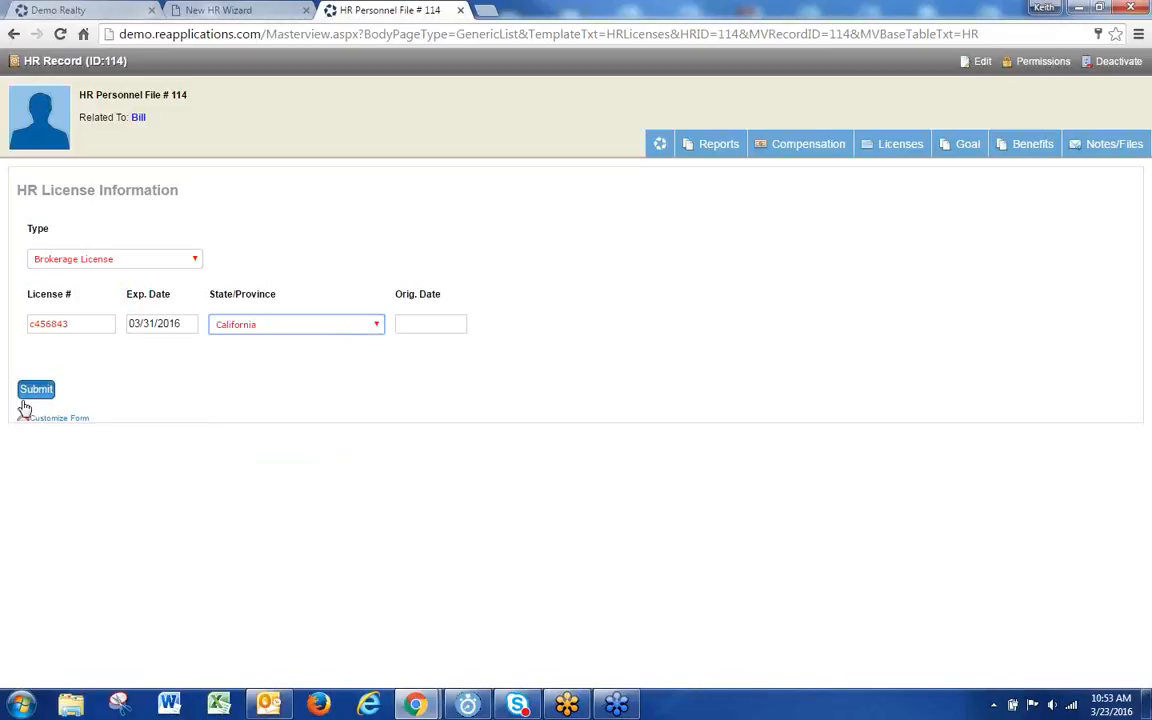
click(36, 389)
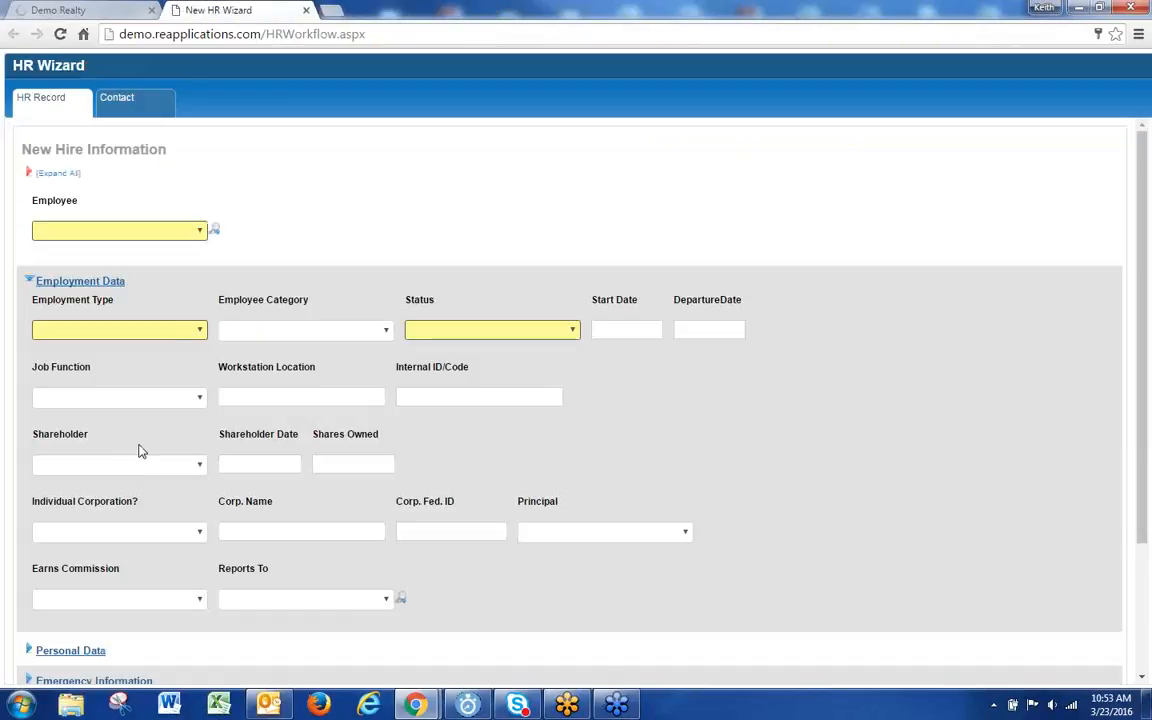
Step: Close the New HR Wizard tab and open HR > Licenses
click(307, 11)
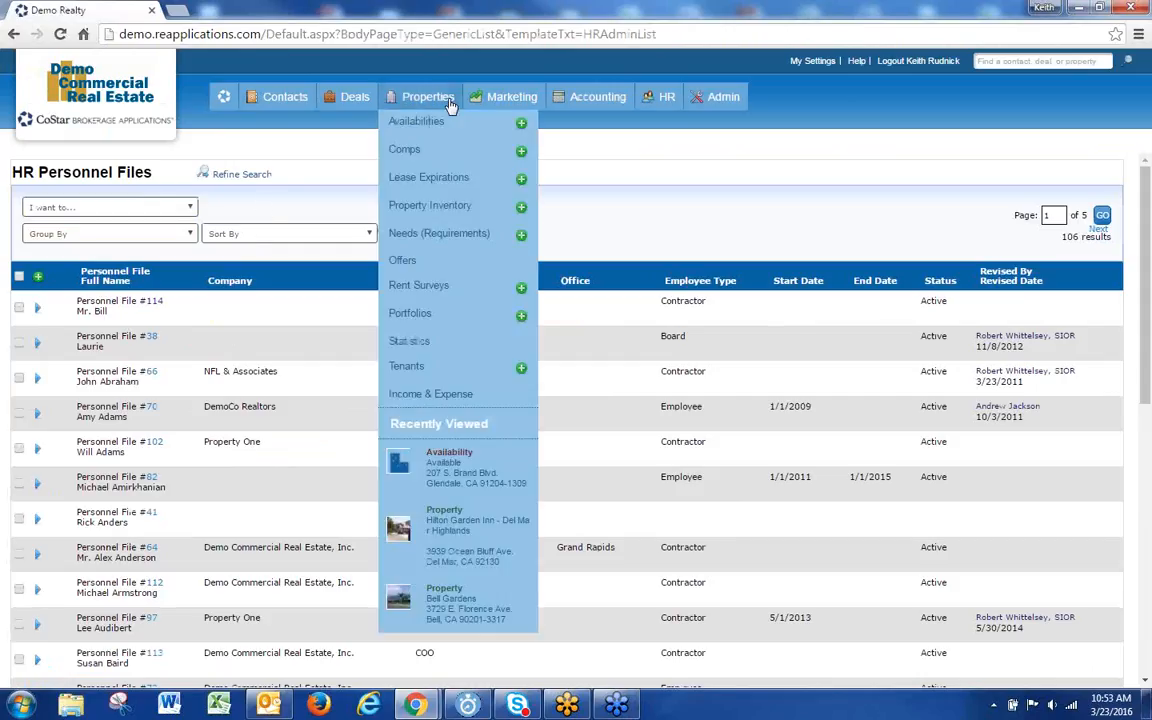
mouse_move(598, 97)
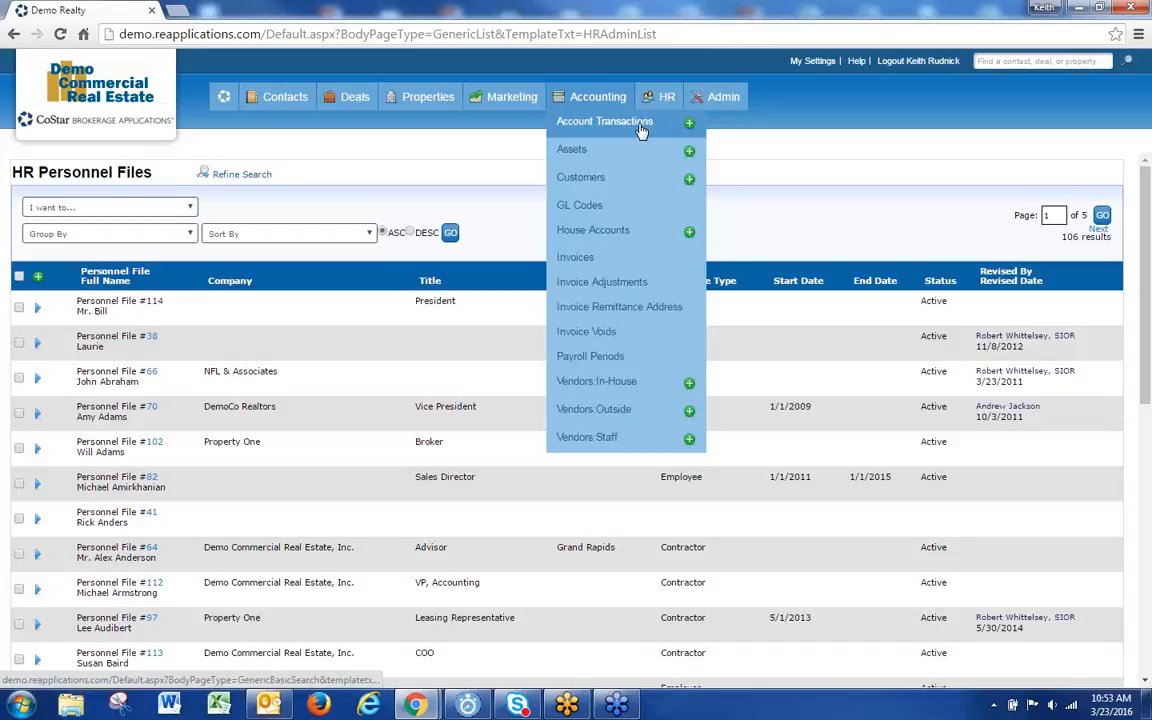
mouse_move(419, 707)
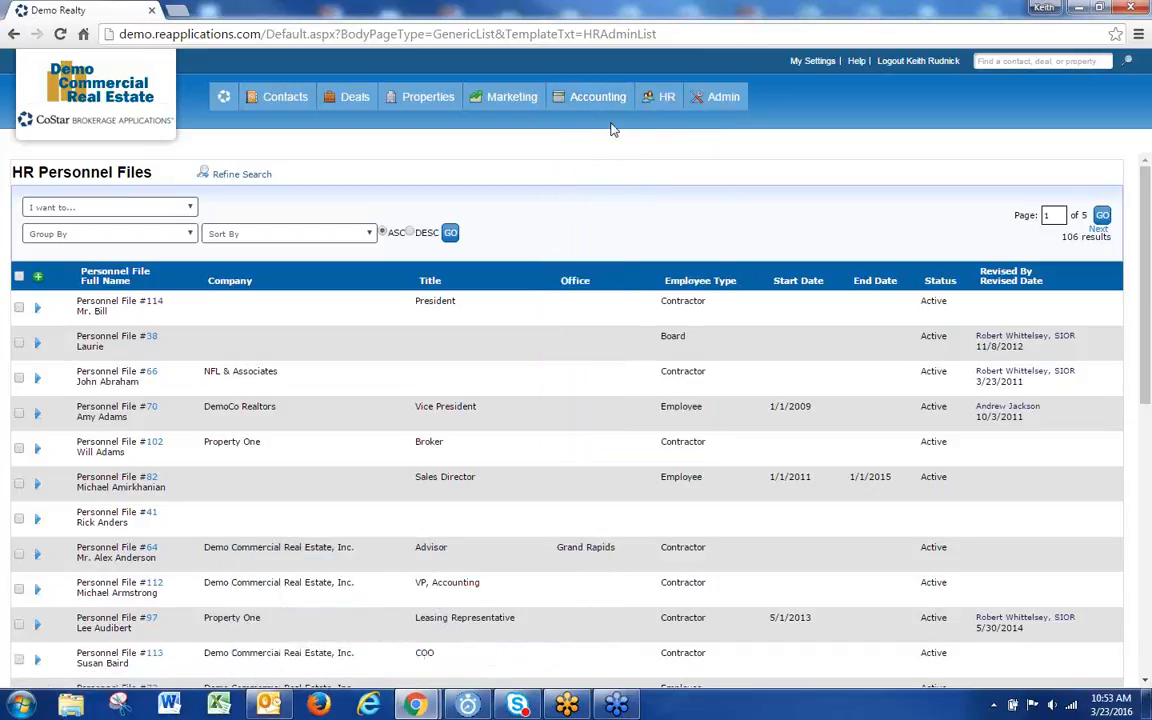
mouse_move(662, 102)
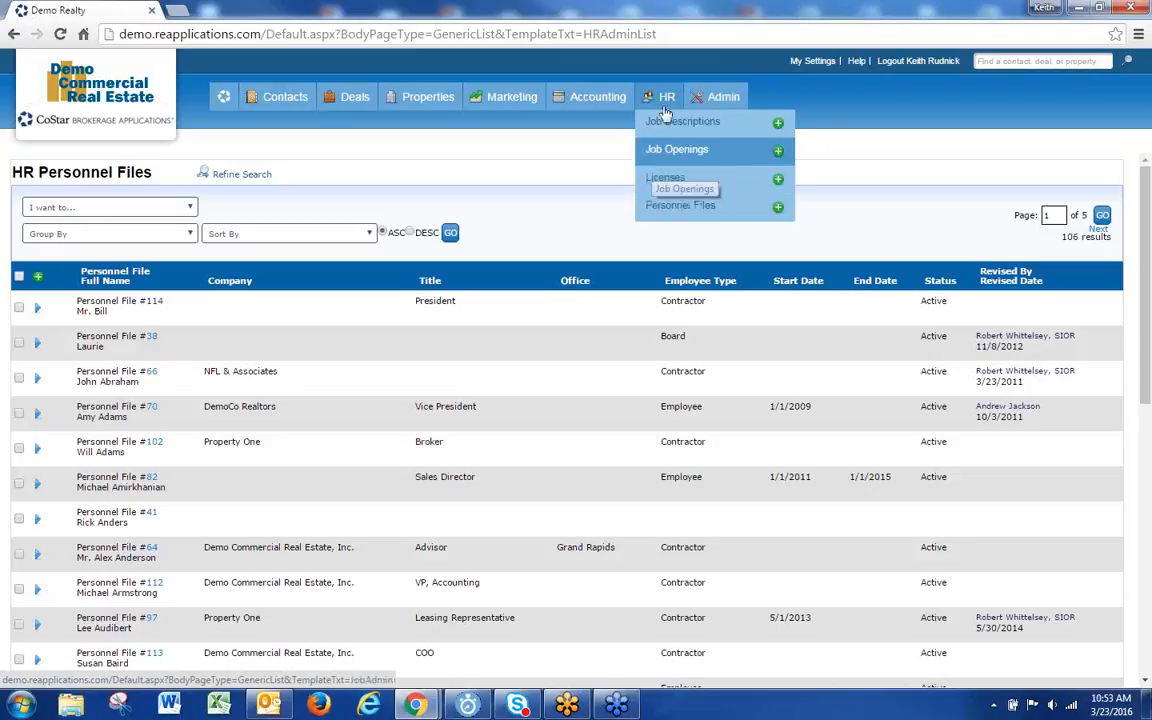
click(665, 177)
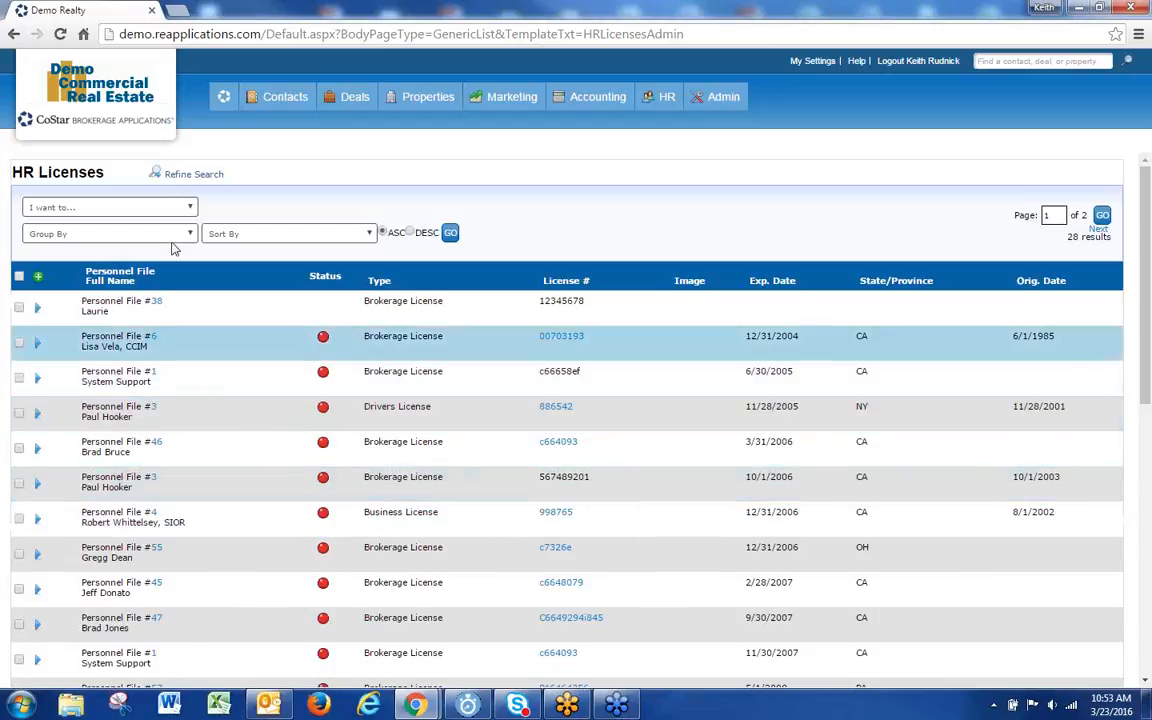
Step: Filter HR licenses by the employee's first name, leaving only the 3/31/2016 Brokerage License
click(170, 178)
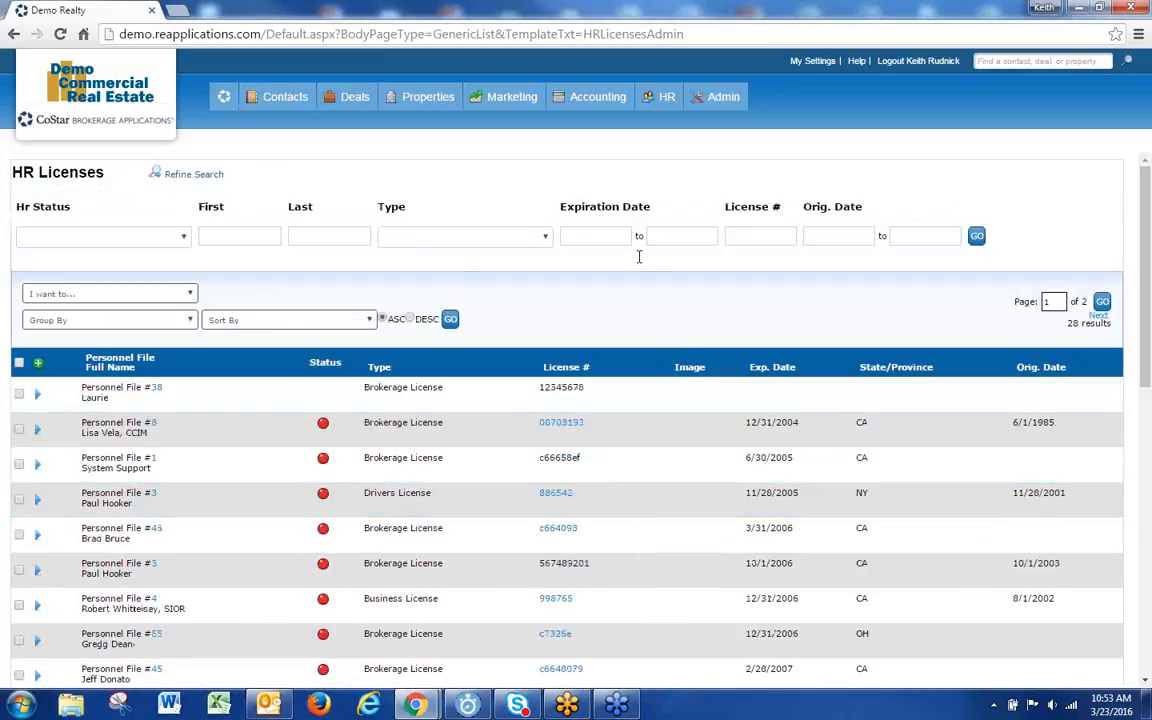
click(595, 238)
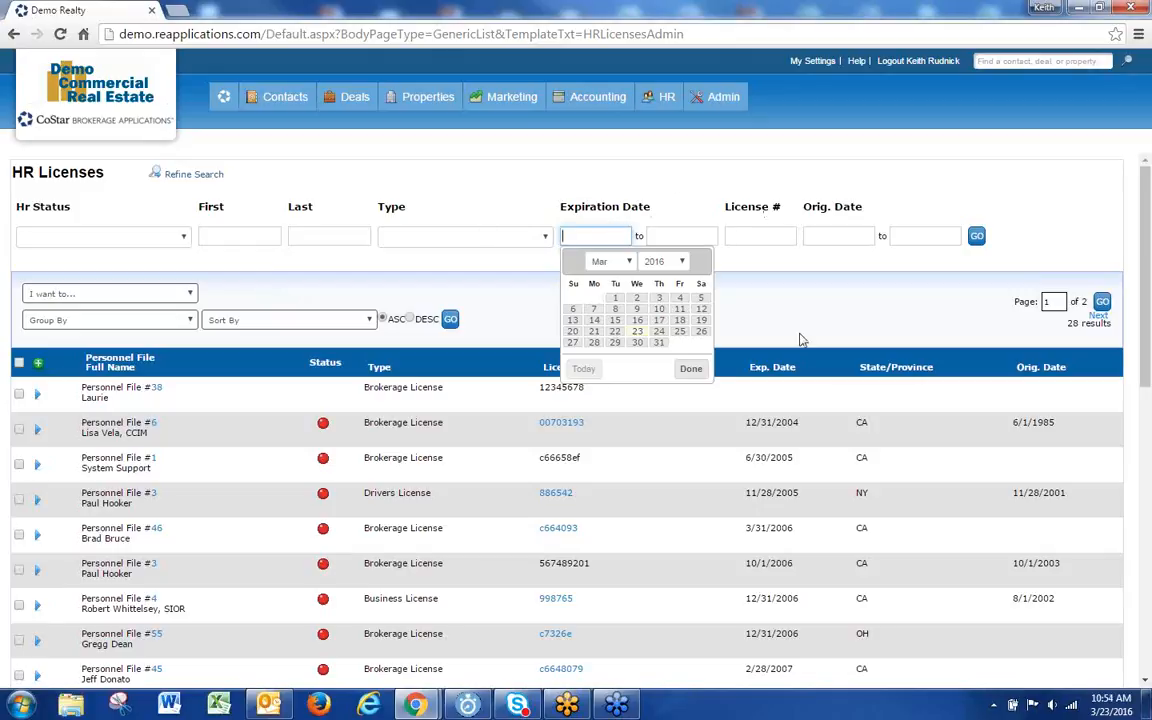
drag(788, 344, 770, 338)
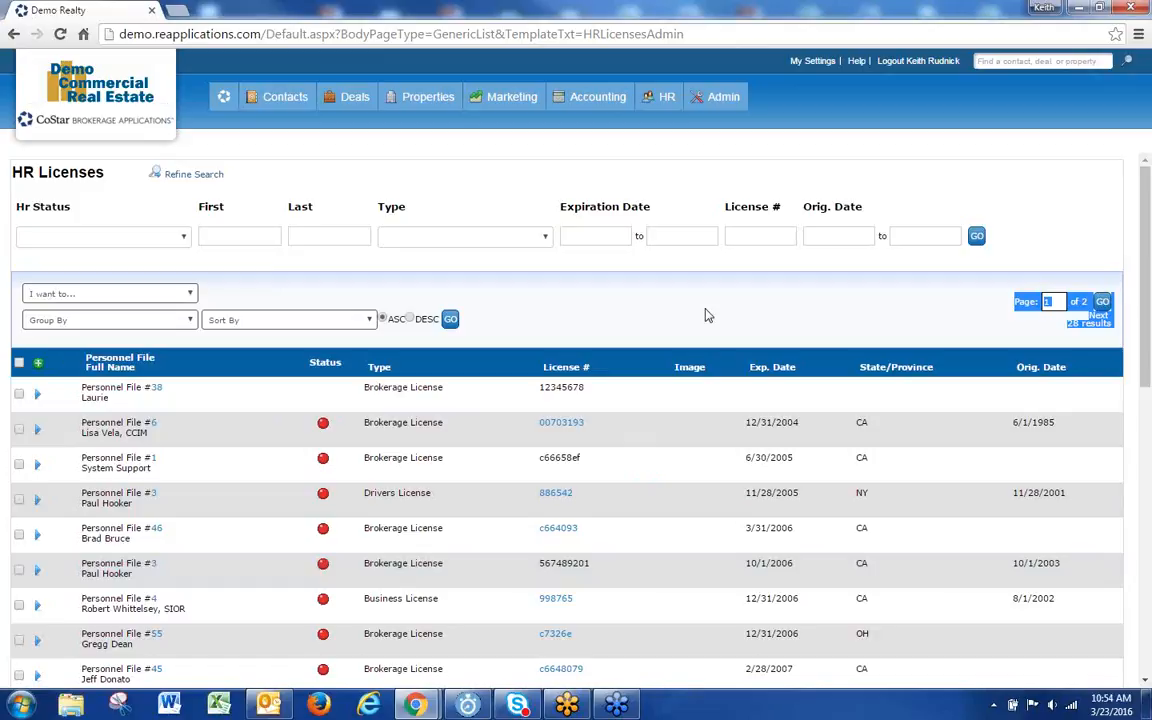
click(706, 316)
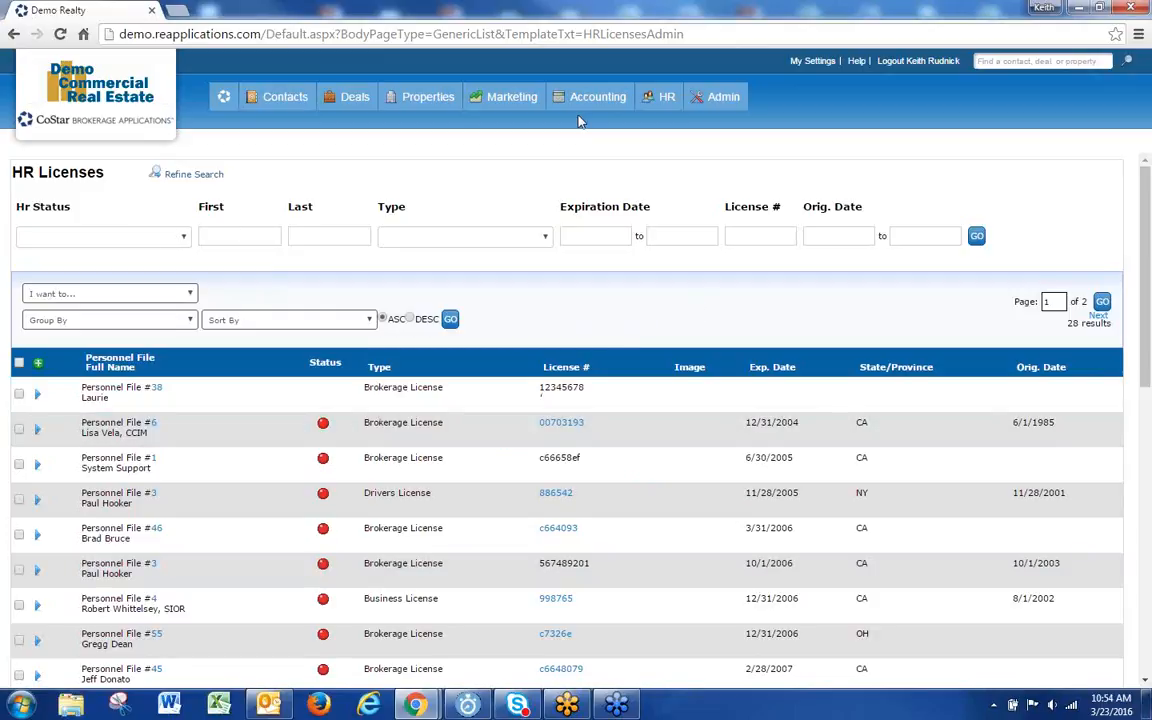
click(230, 238)
text(bill)
key(Return)
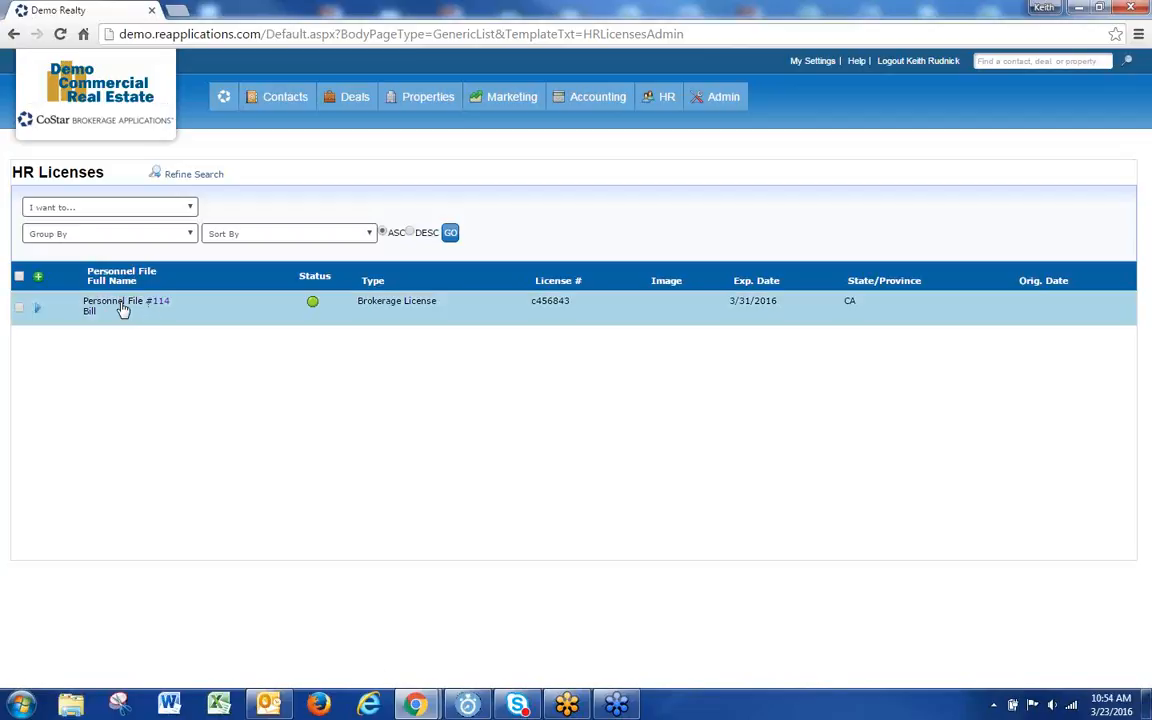
Step: Open file #114 and view its commission split plans, which are empty
click(162, 302)
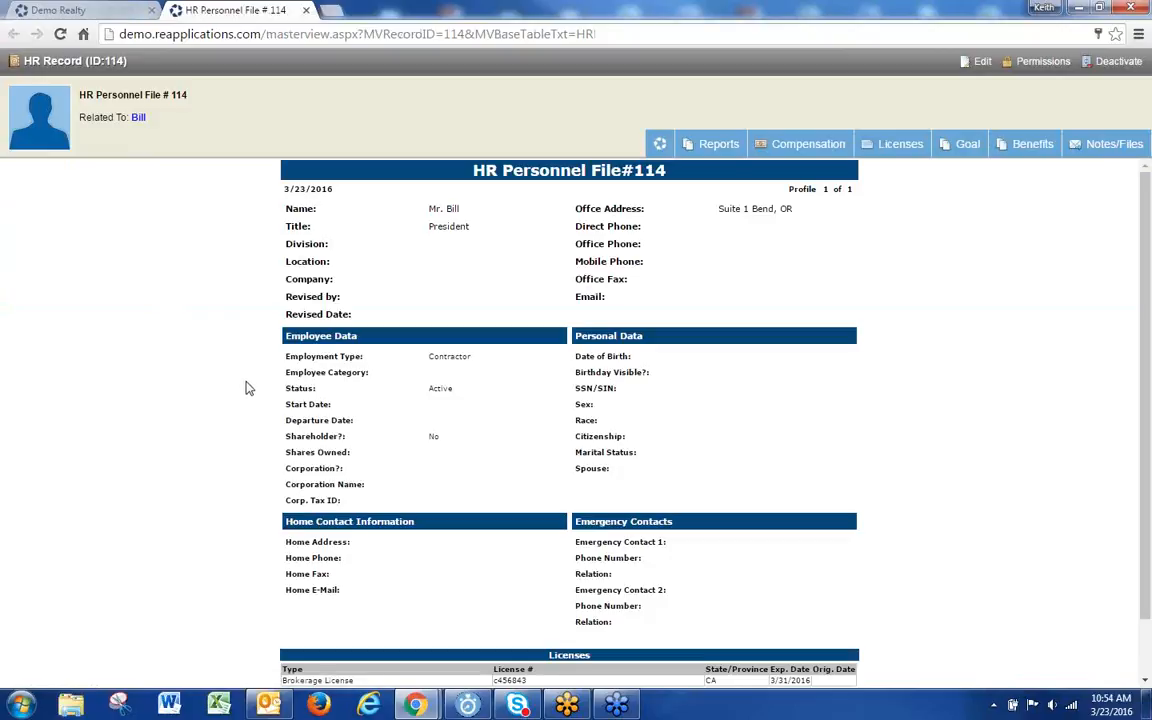
mouse_move(892, 145)
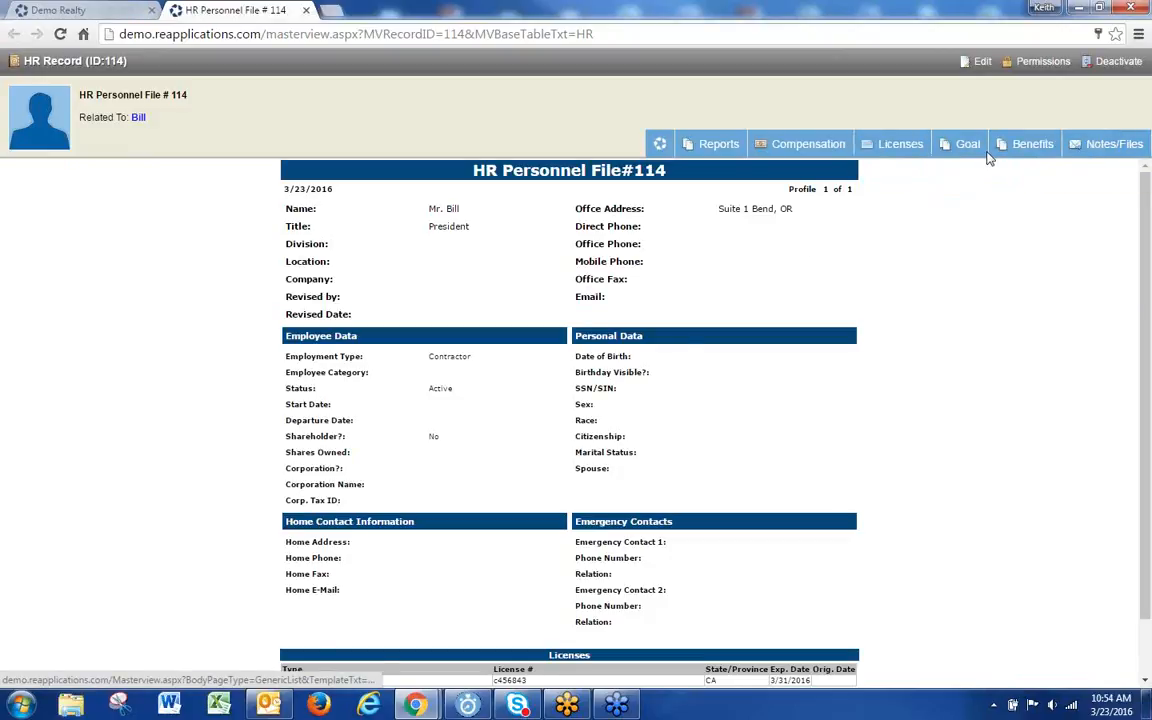
mouse_move(805, 146)
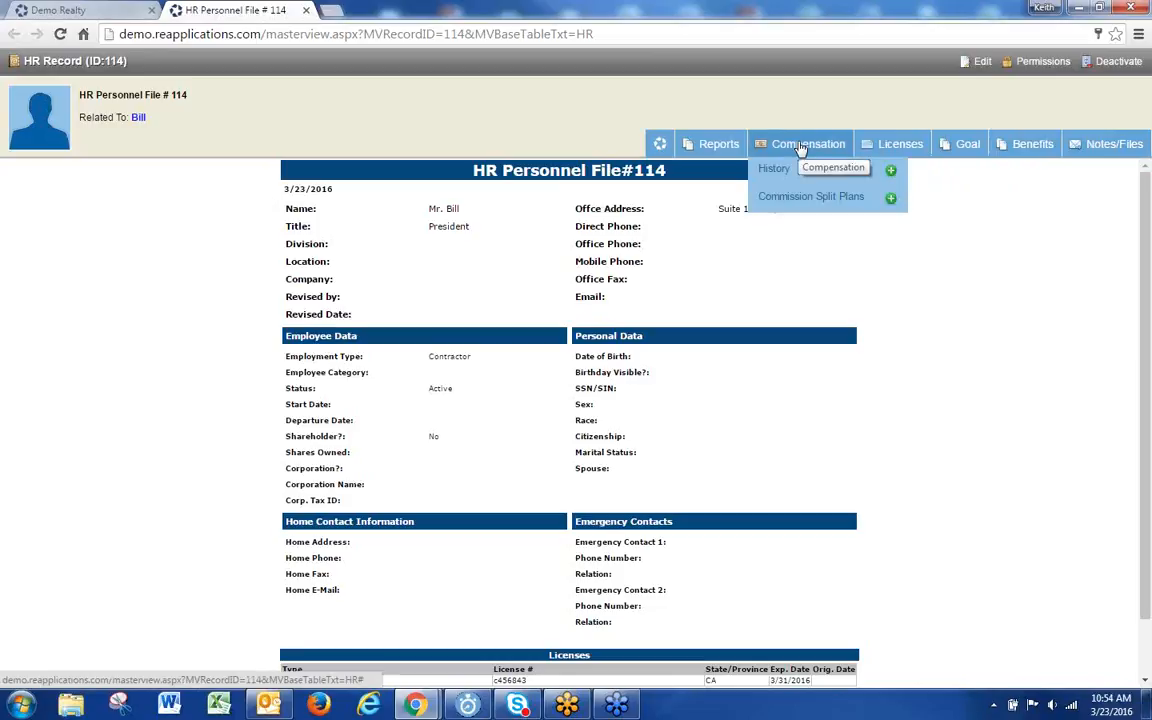
click(776, 195)
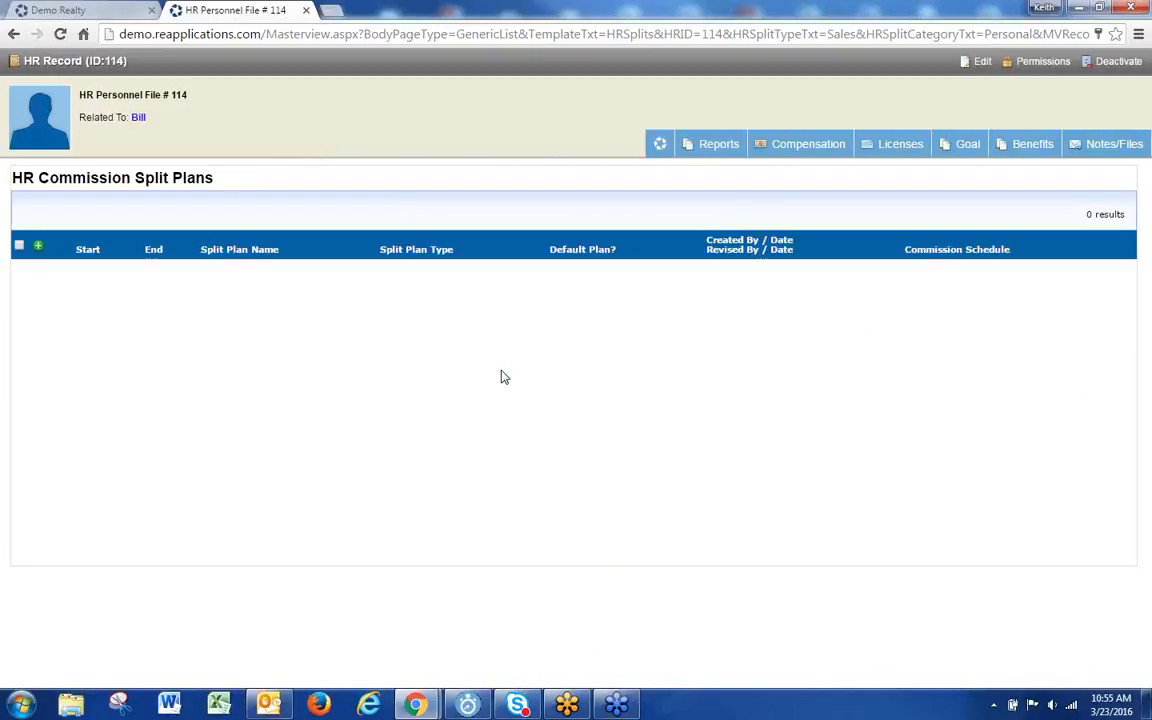
Step: In Demo Realty, open the Admin Logins list and a login's actions menu
mouse_move(792, 149)
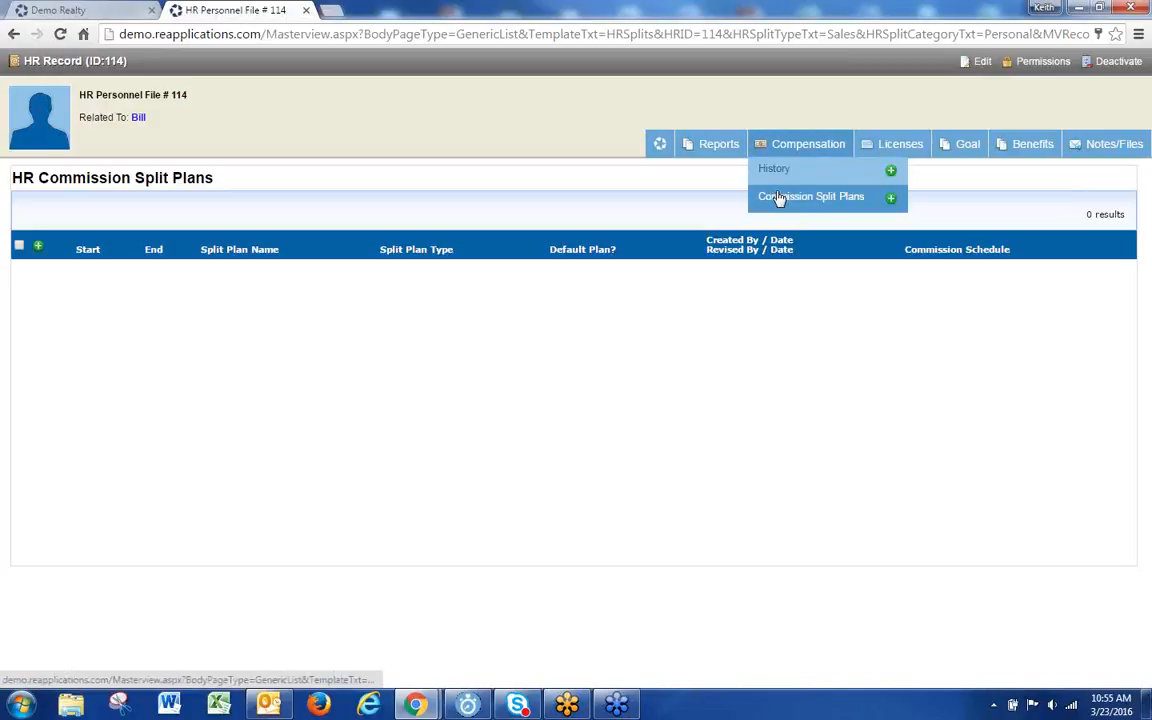
click(62, 10)
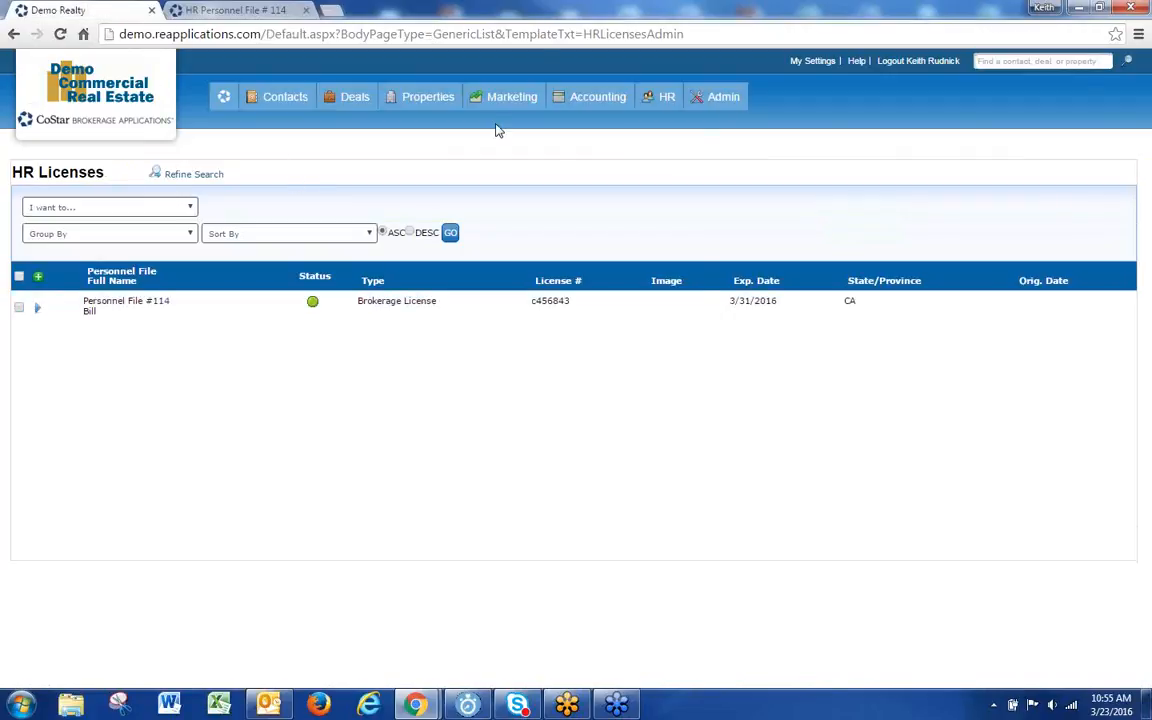
click(617, 197)
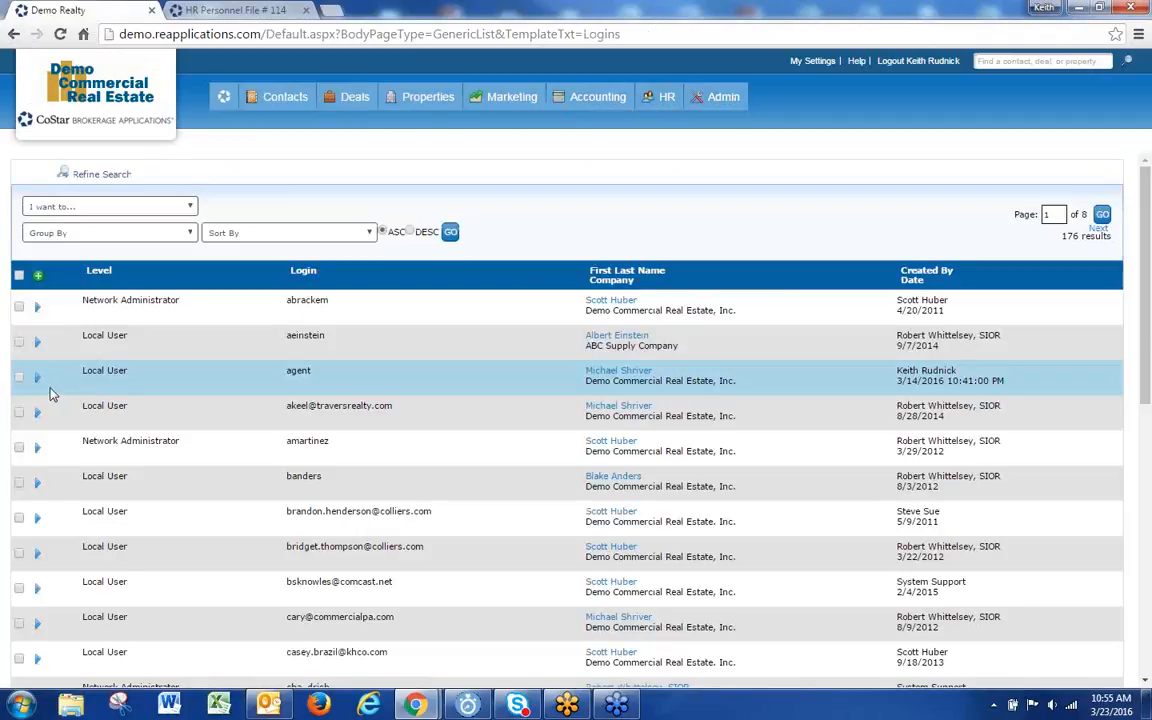
click(44, 384)
Step: Tick HR > Compensation in the login's User Group Settings, then close that tab
click(52, 444)
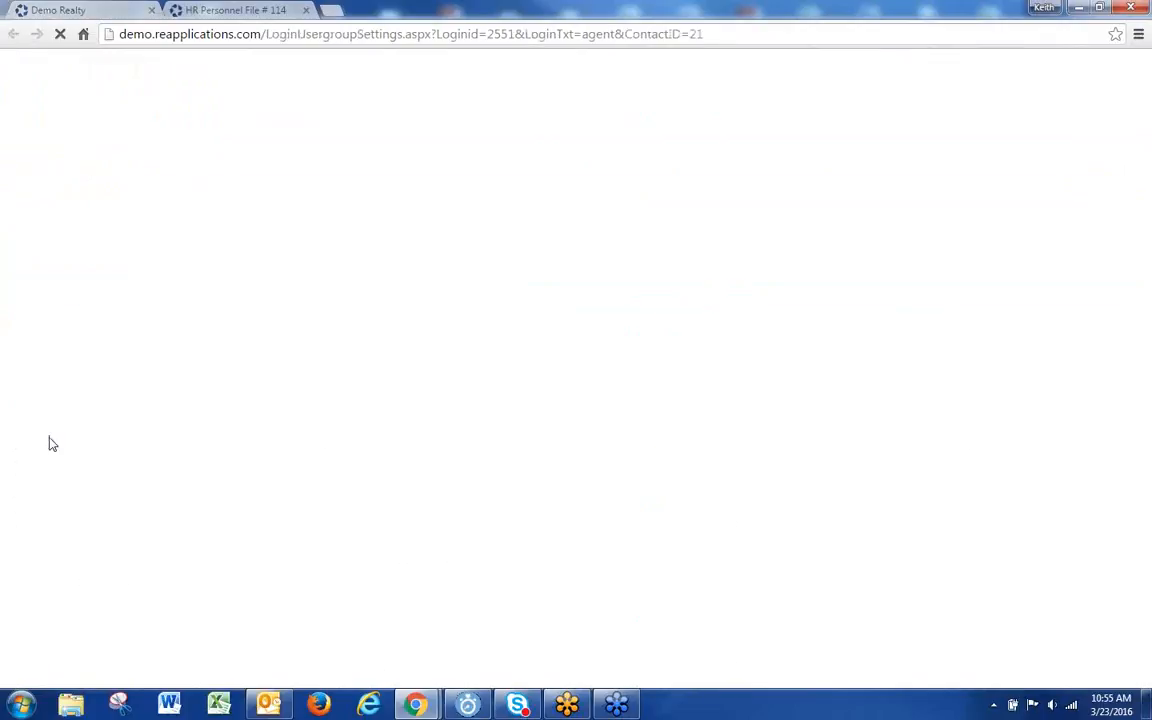
scroll(340, 450, down, 3)
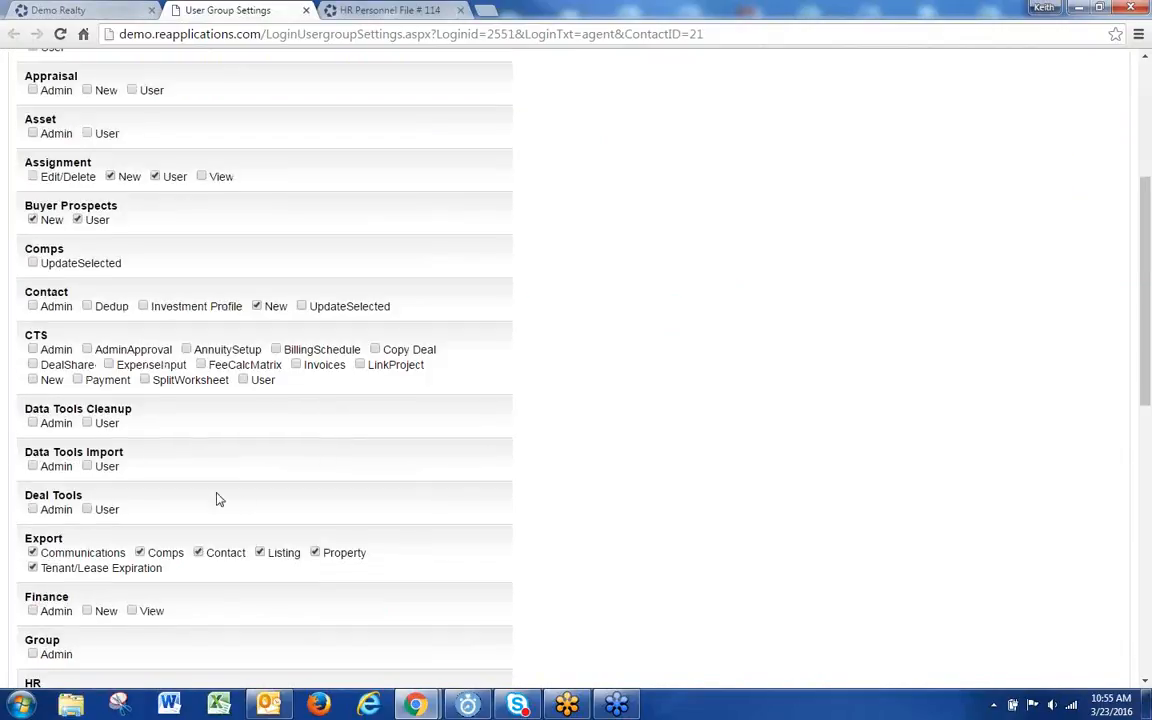
scroll(221, 478, down, 1)
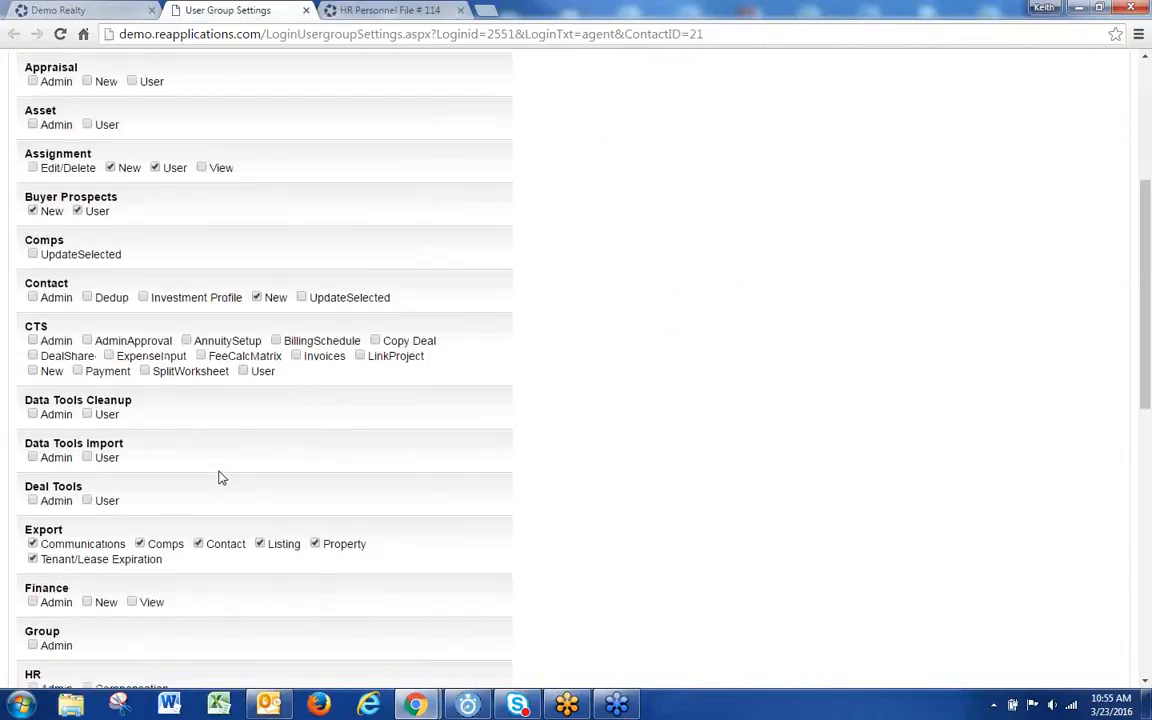
scroll(221, 478, down, 2)
double_click(52, 458)
click(388, 12)
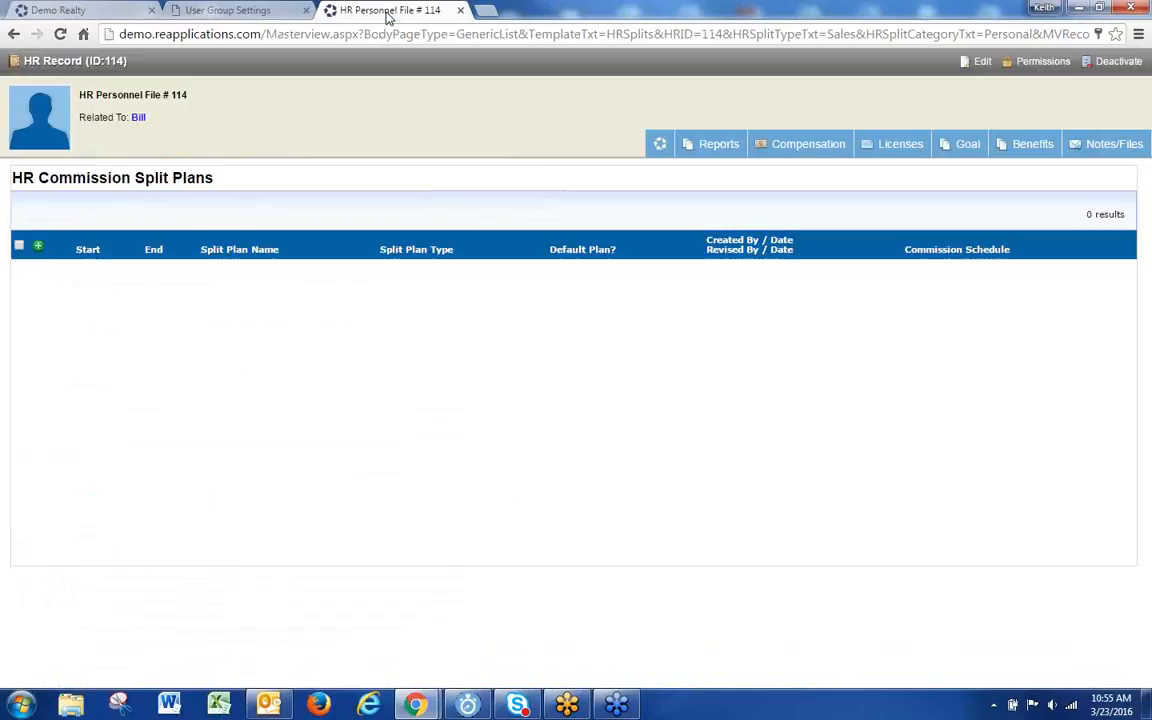
mouse_move(960, 143)
mouse_move(772, 149)
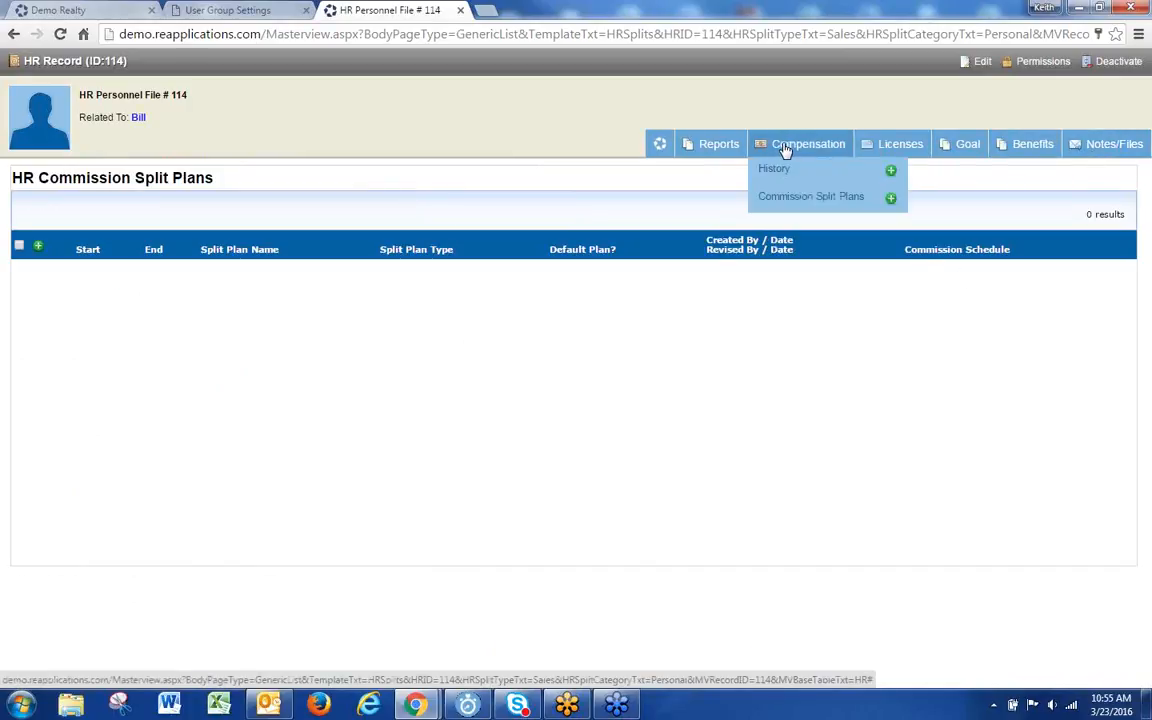
click(188, 12)
click(87, 457)
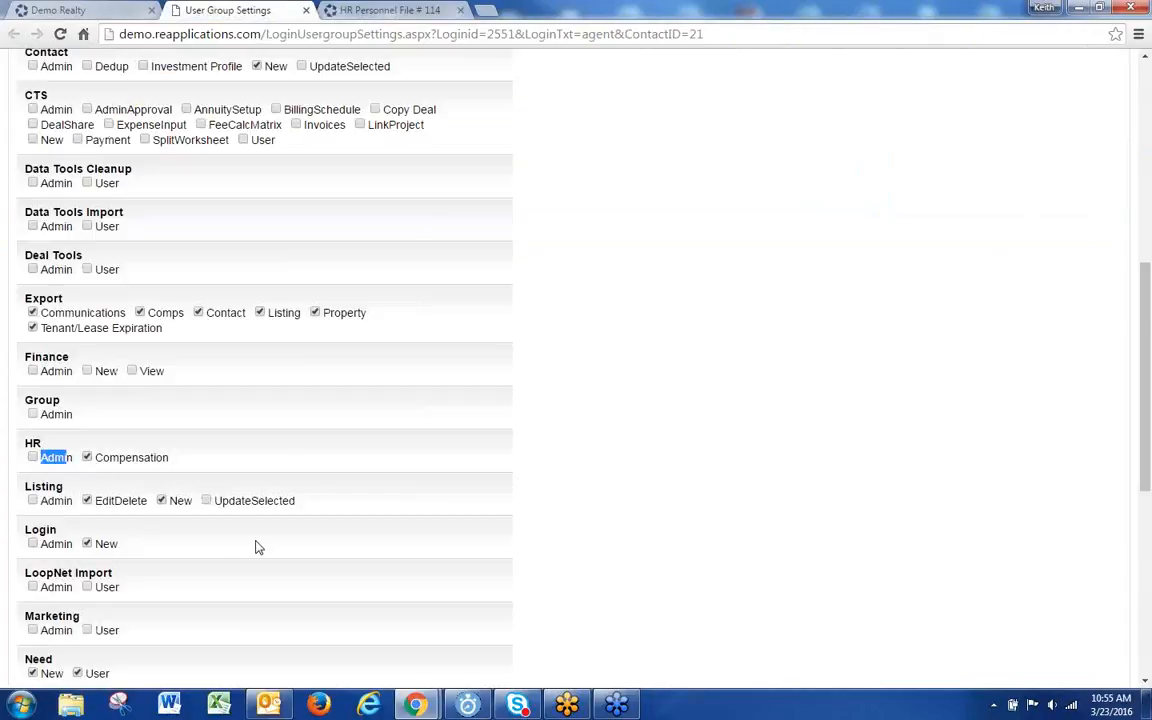
click(330, 12)
Step: Start a new commission split plan for file #114 running 1/1/16 to 12/31/2025
mouse_move(805, 144)
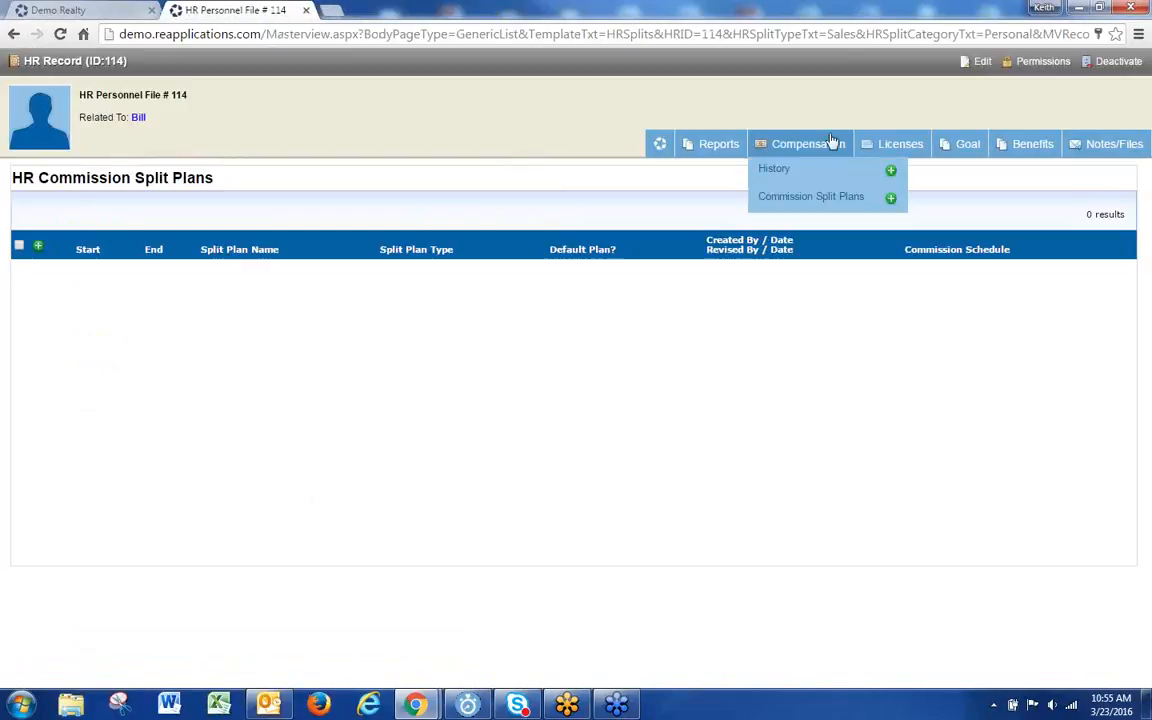
click(797, 196)
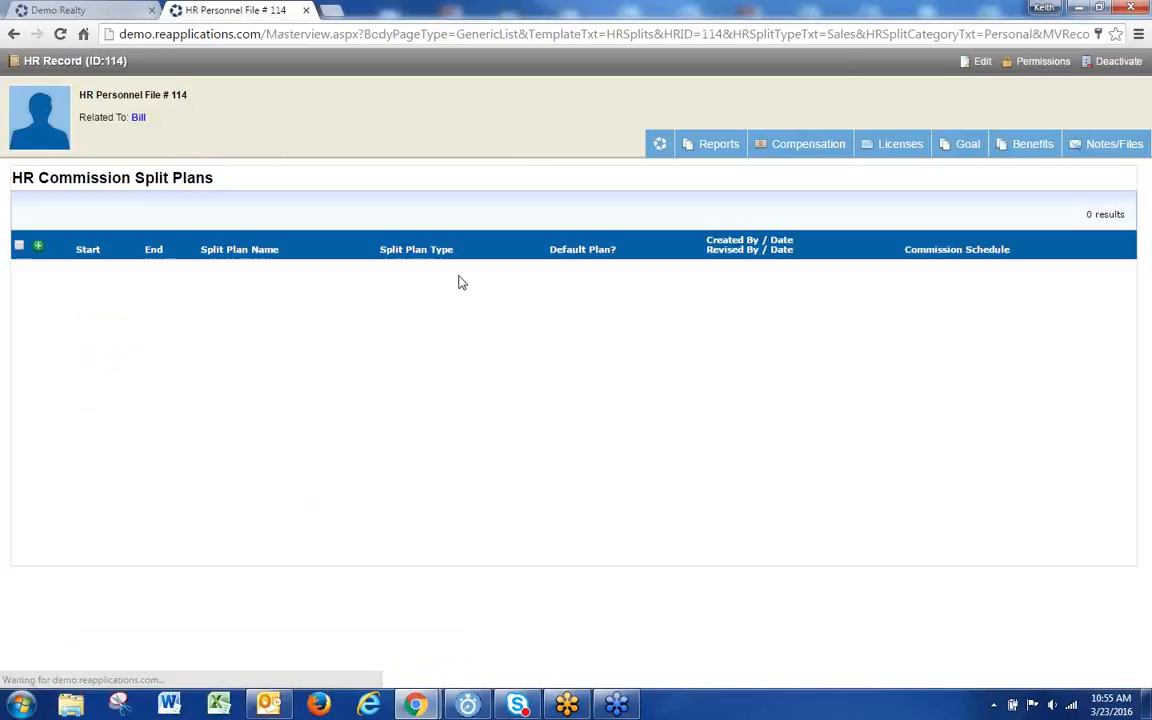
click(39, 248)
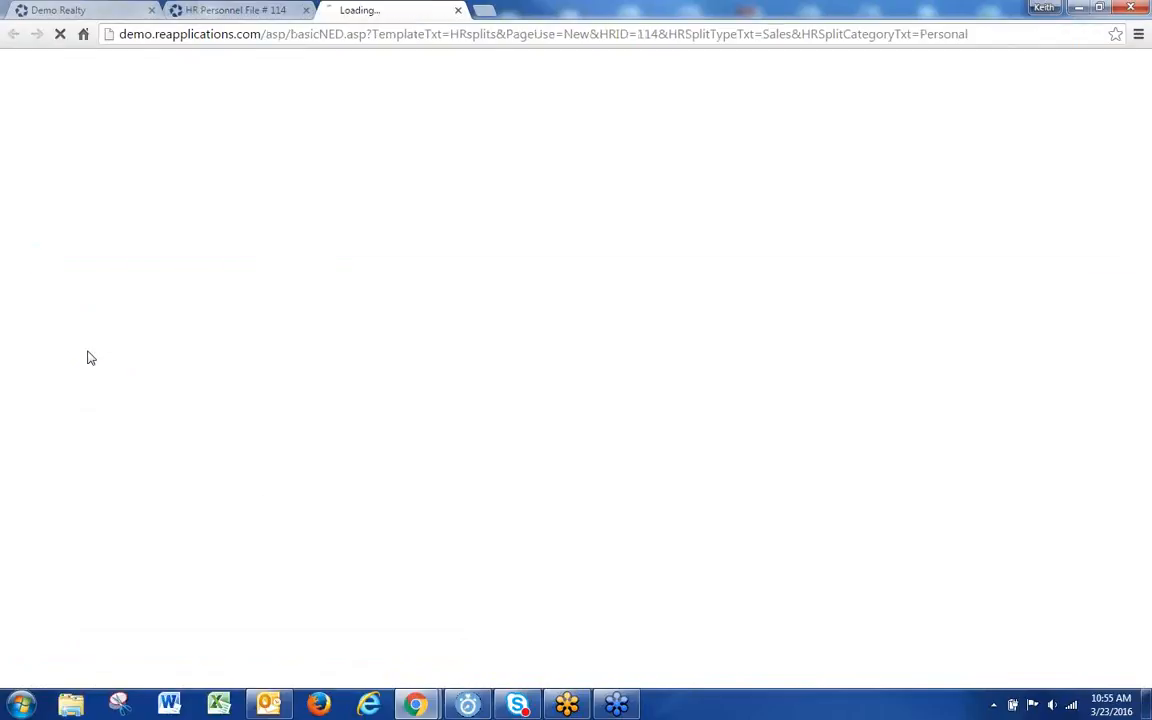
click(61, 163)
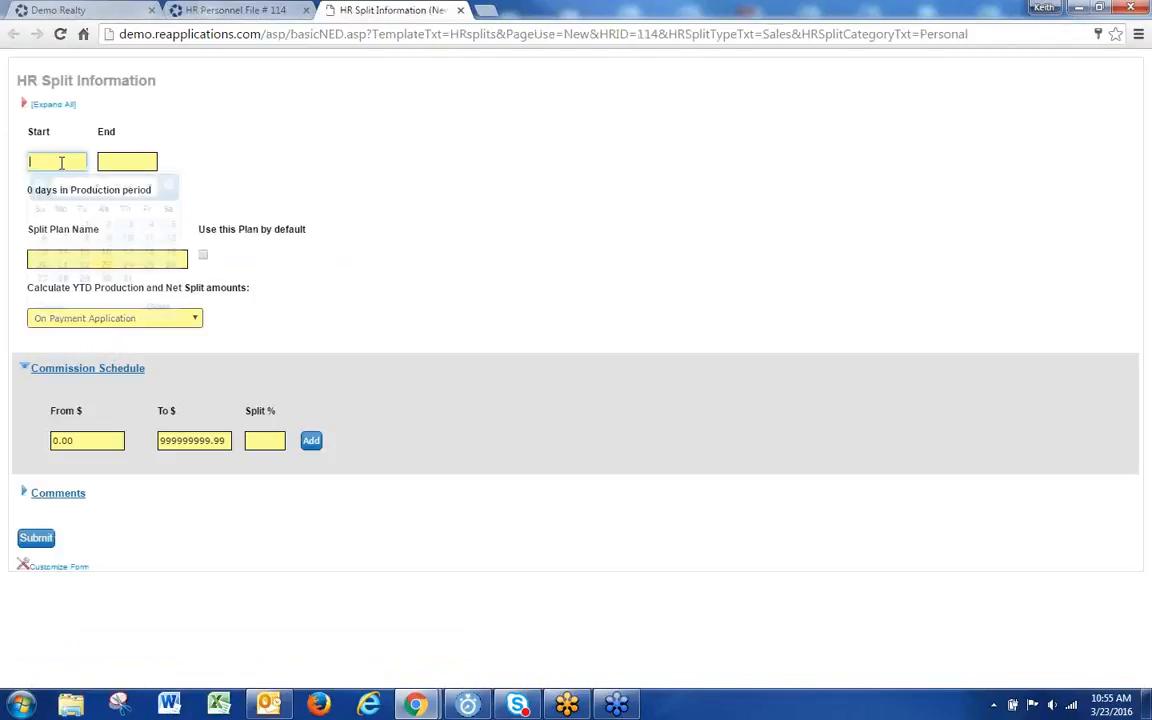
text(1/1/)
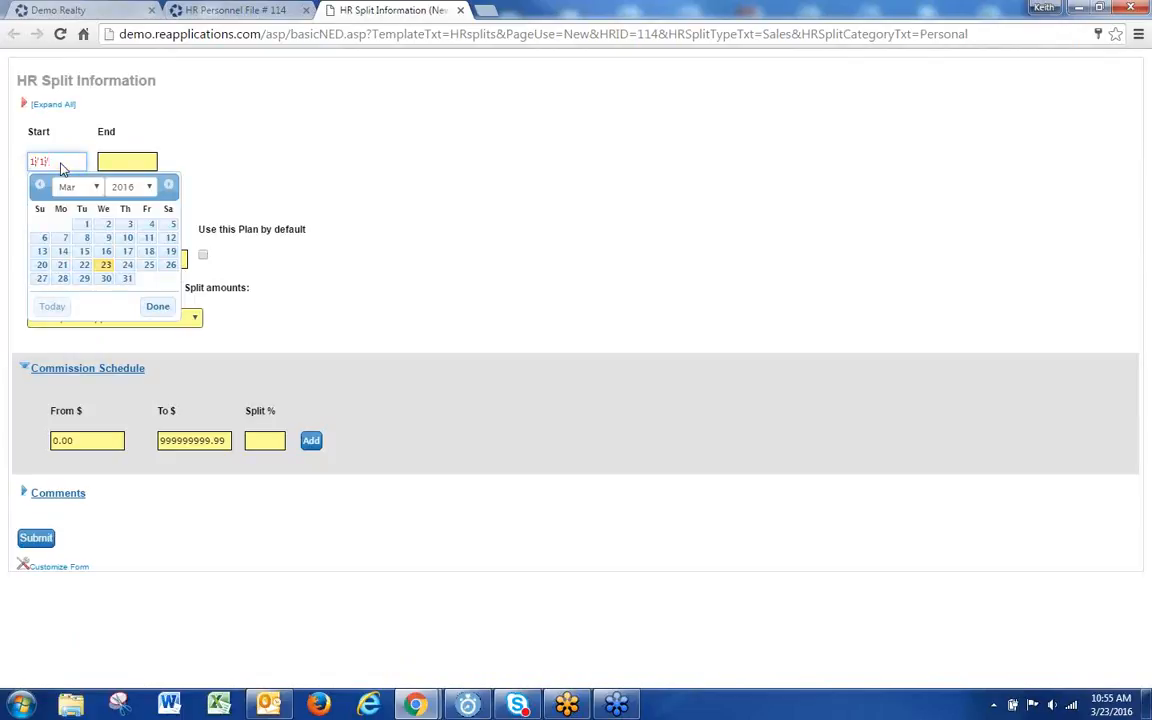
text(16)
click(136, 160)
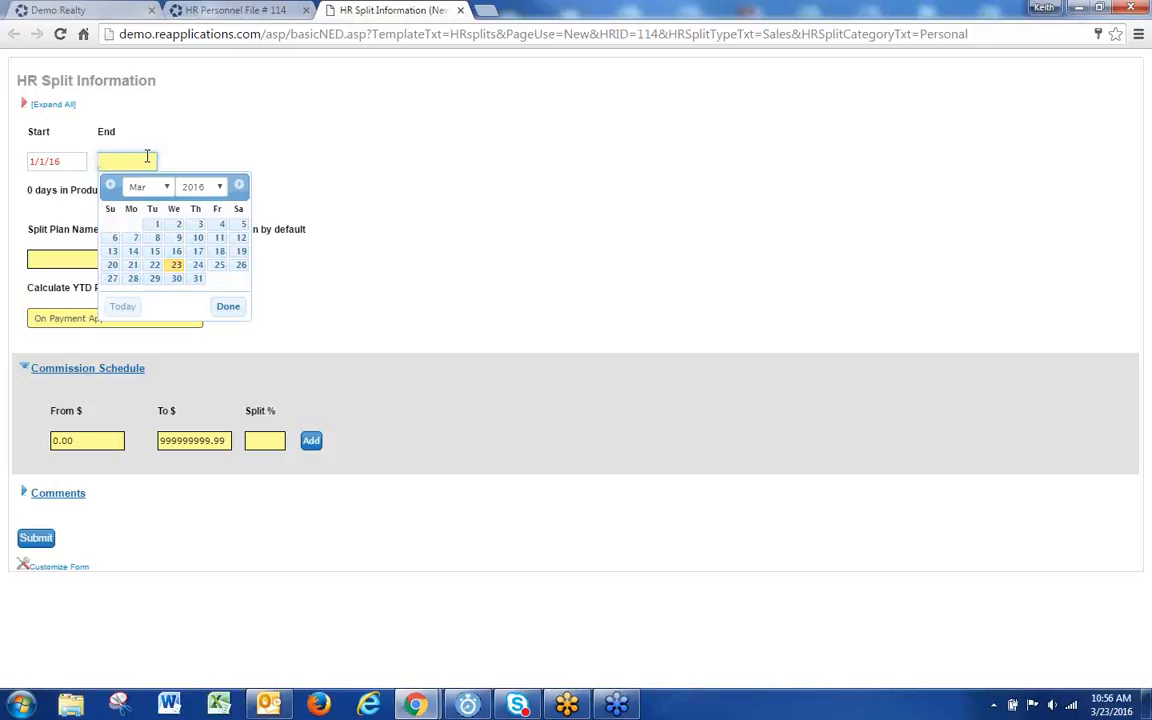
text(12/)
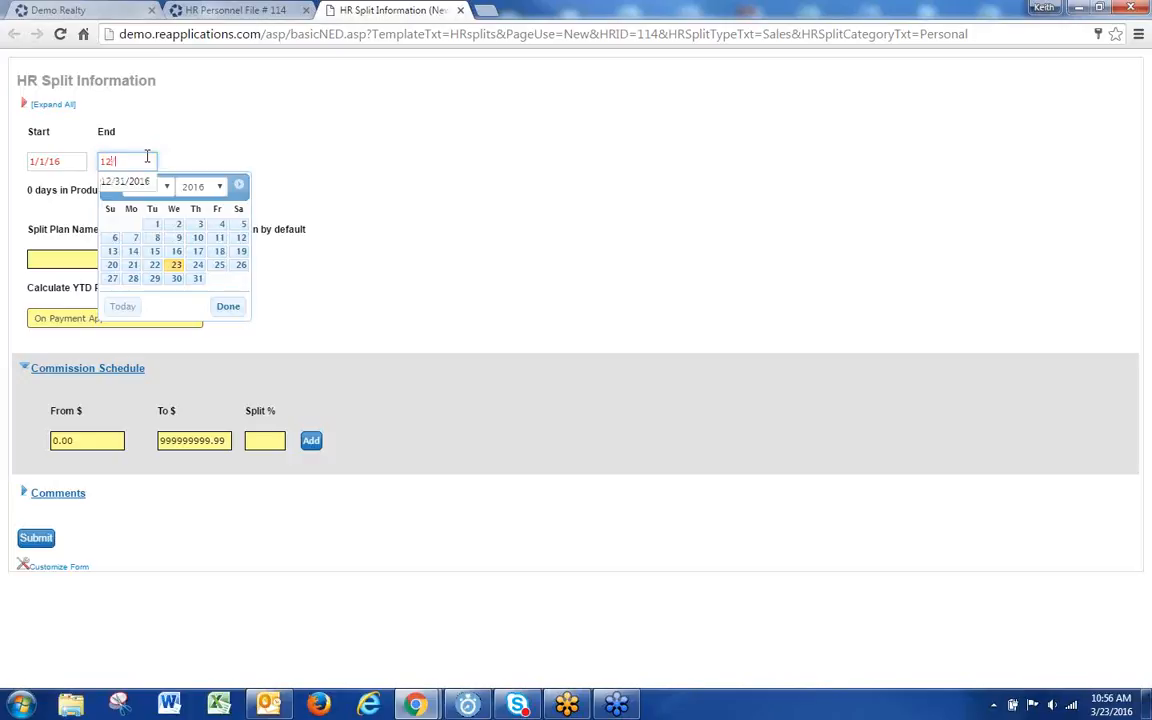
text(31/2025)
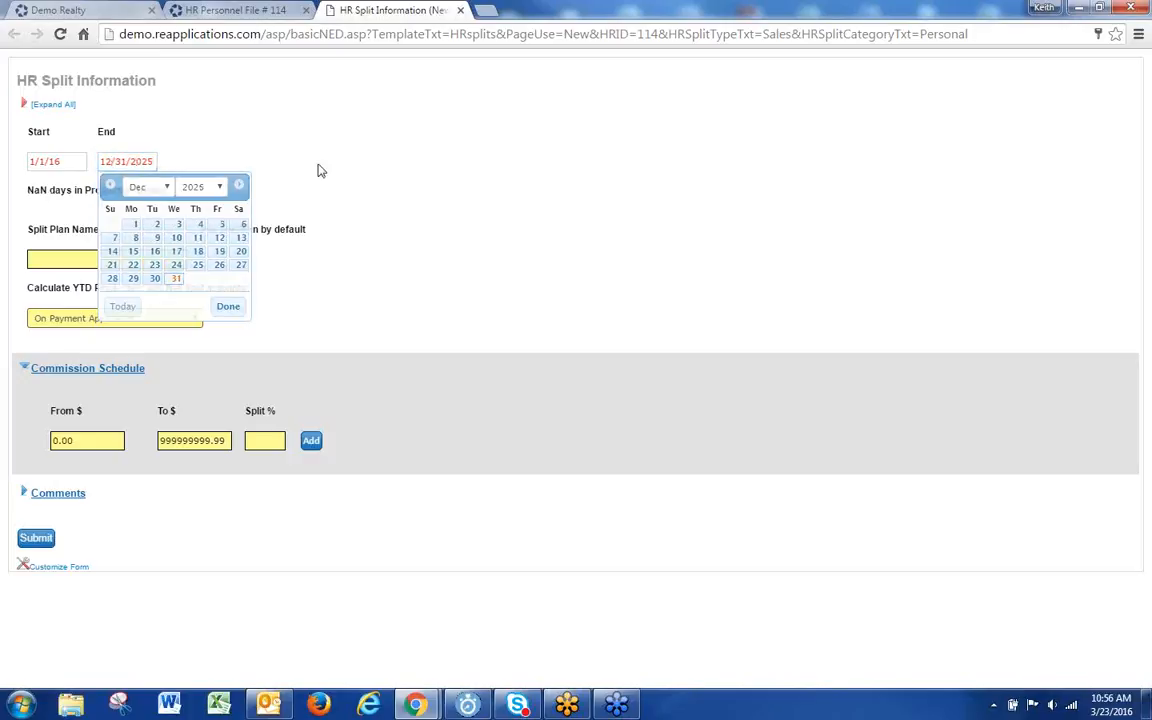
click(378, 237)
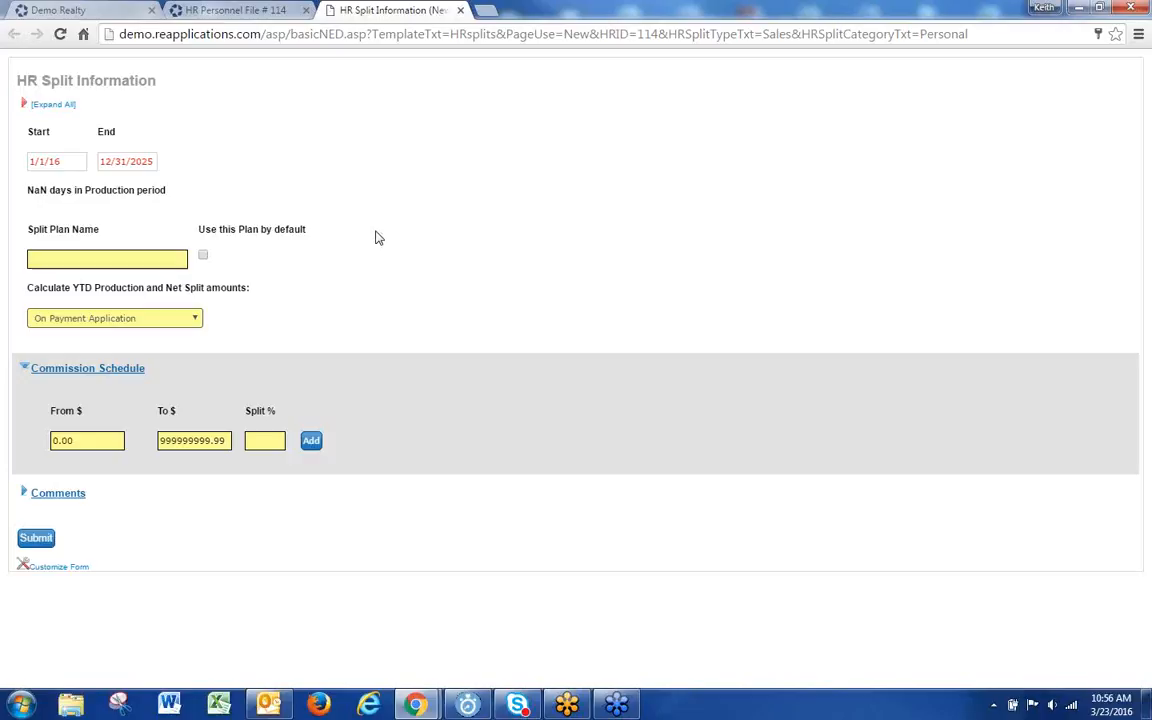
Step: Name the split plan 'Standard', make it default, and keep YTD calculation On Payment Application
click(46, 258)
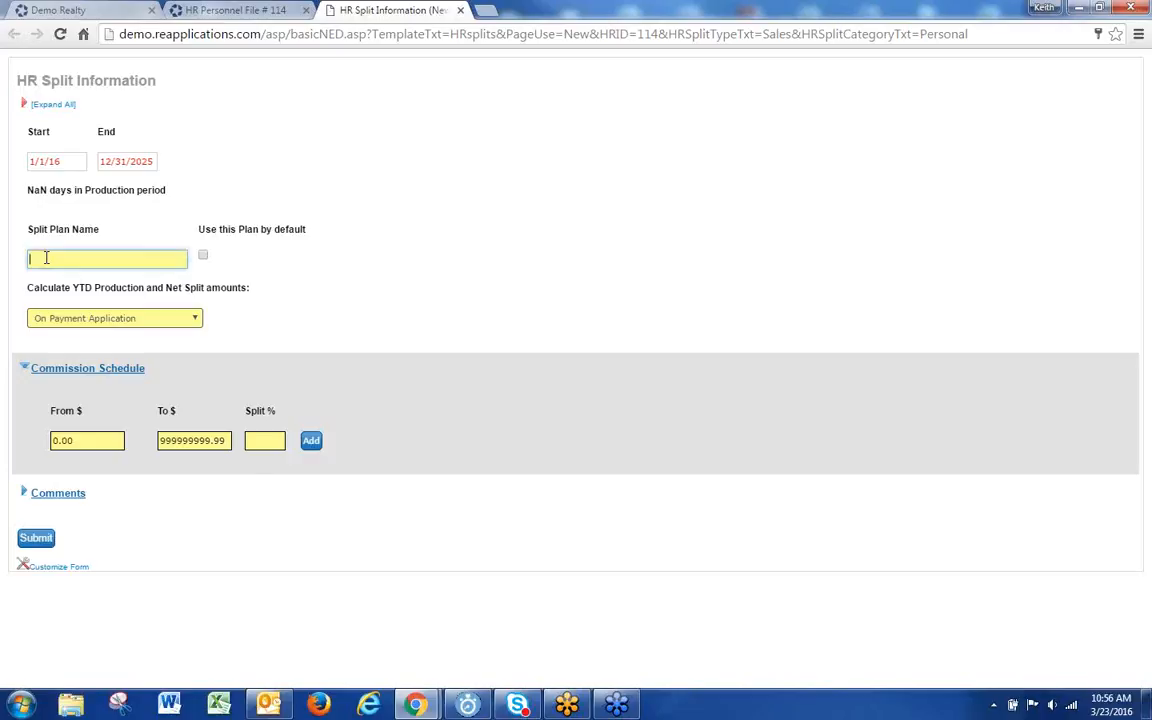
text(Standard)
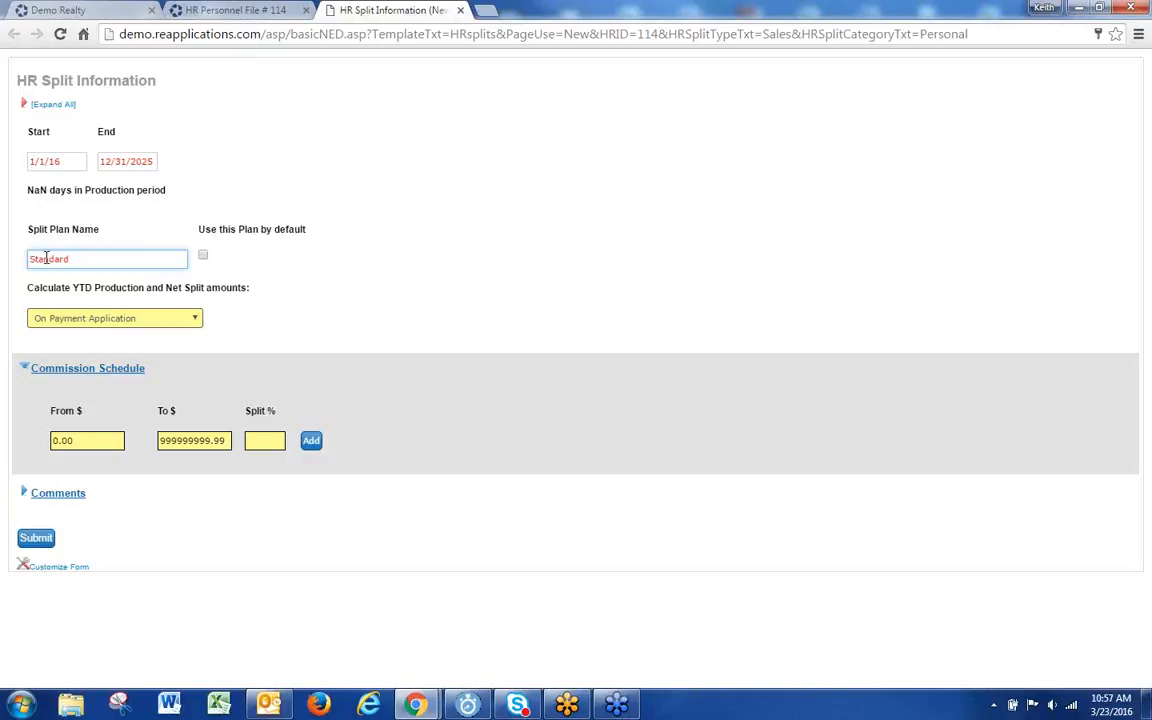
click(203, 256)
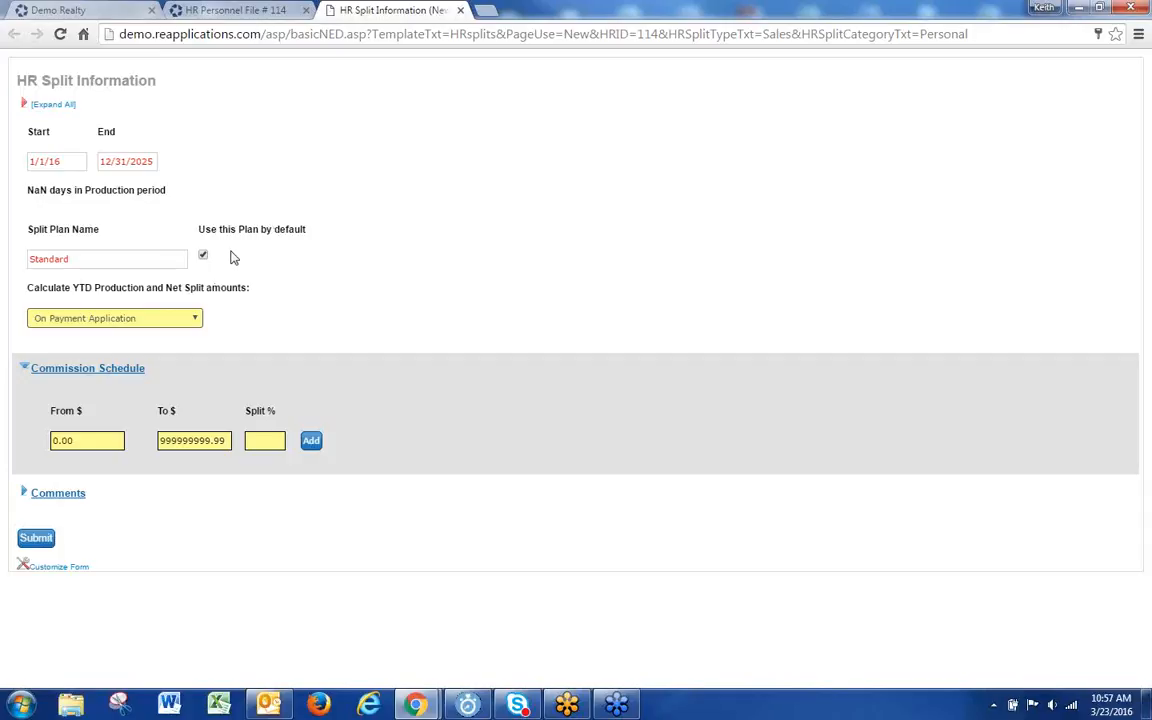
click(164, 321)
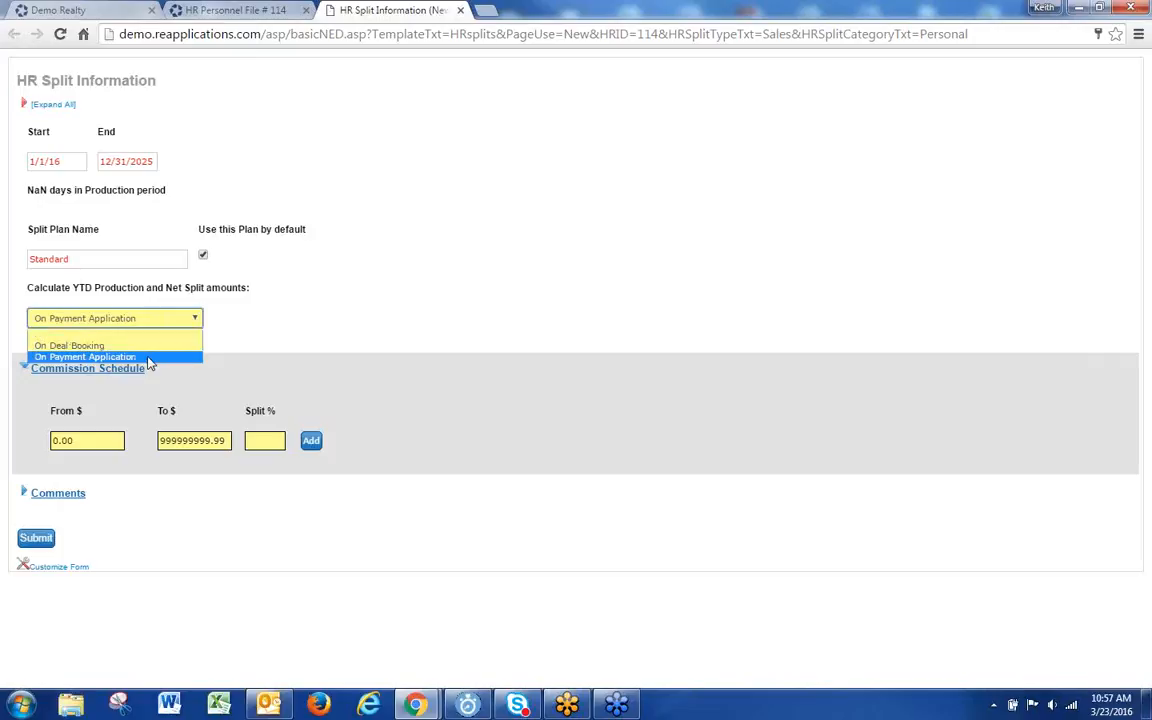
click(135, 320)
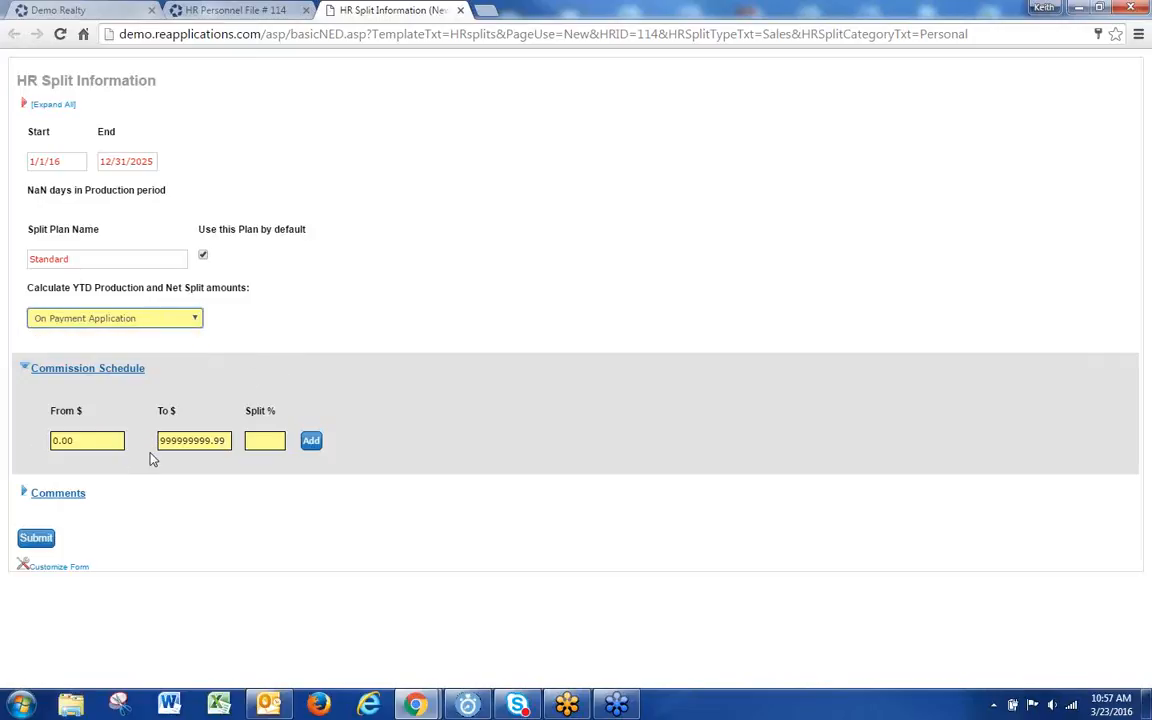
Step: Add the first commission tier: up to 250000 at a 50% split
drag(228, 441, 18, 450)
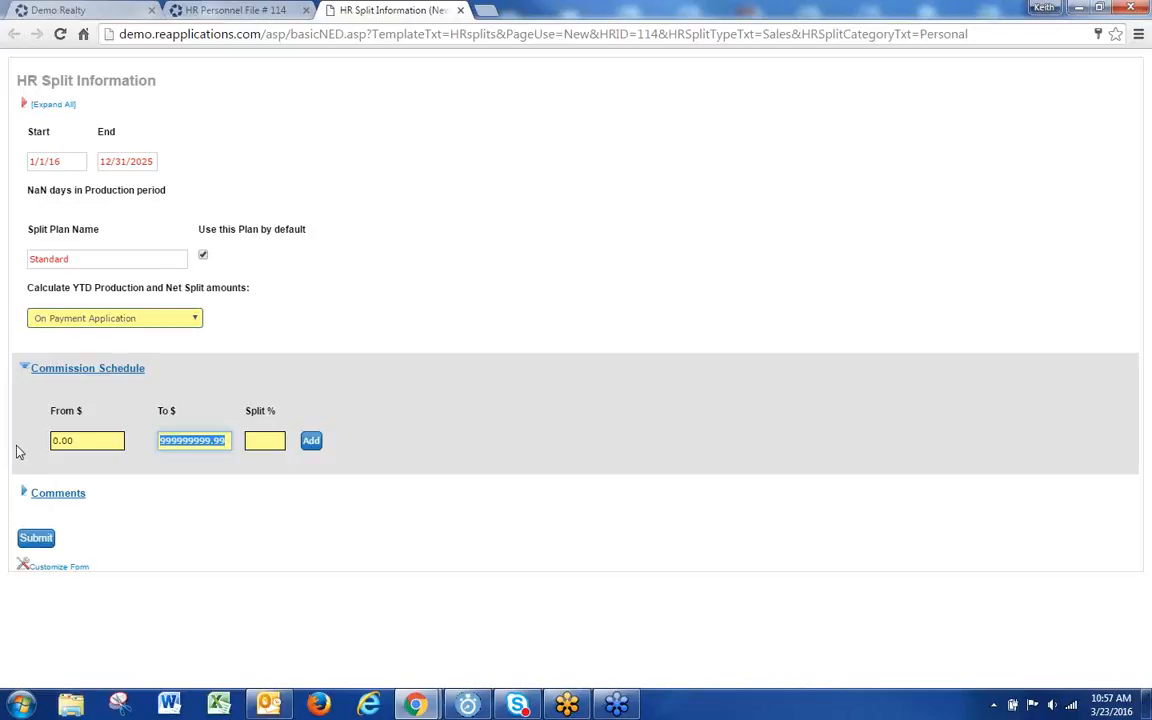
text(24)
key(BackSpace)
text(50000)
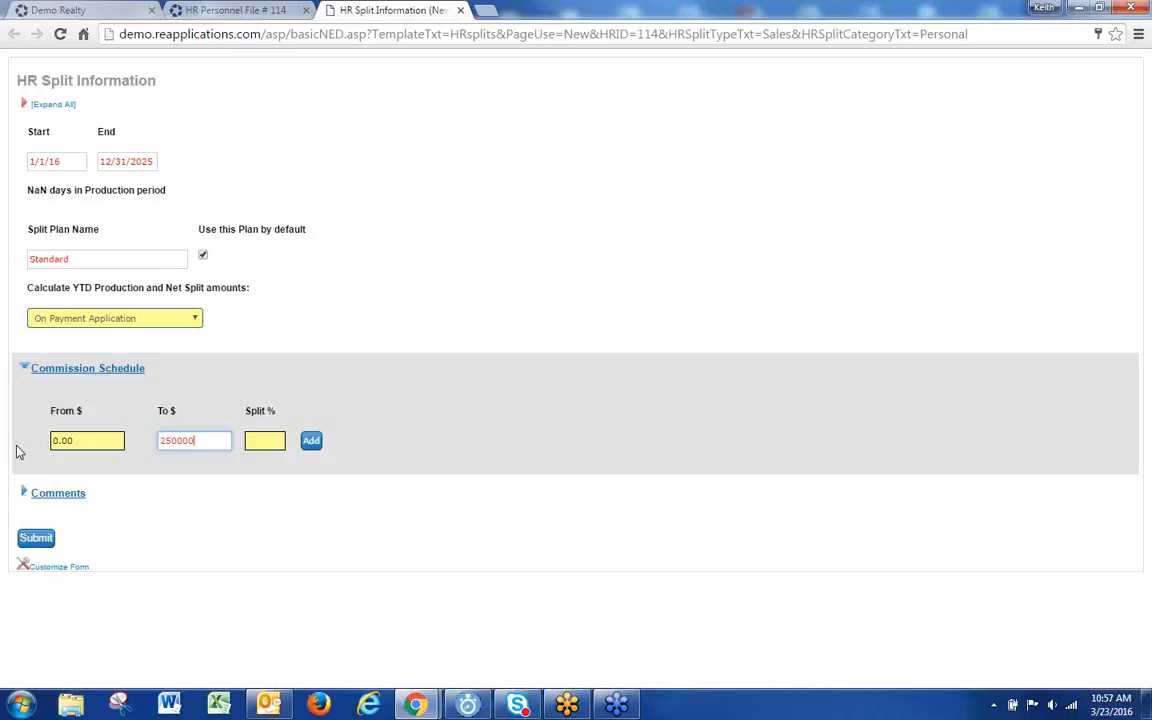
key(Tab)
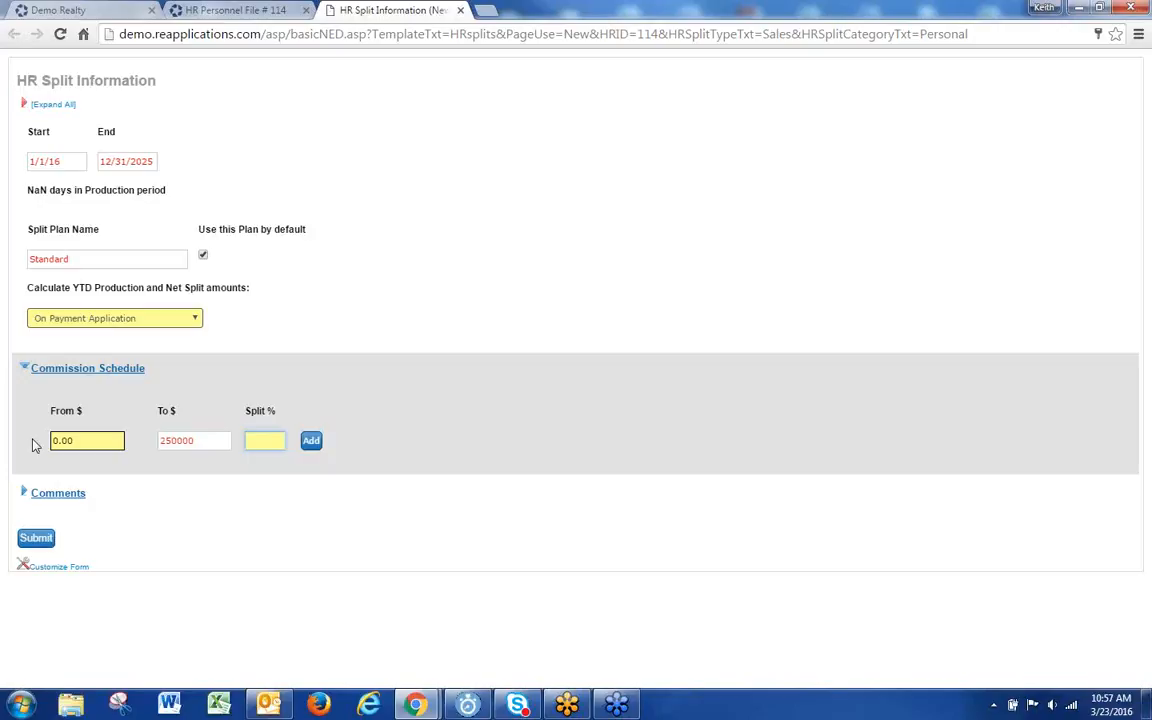
text(50)
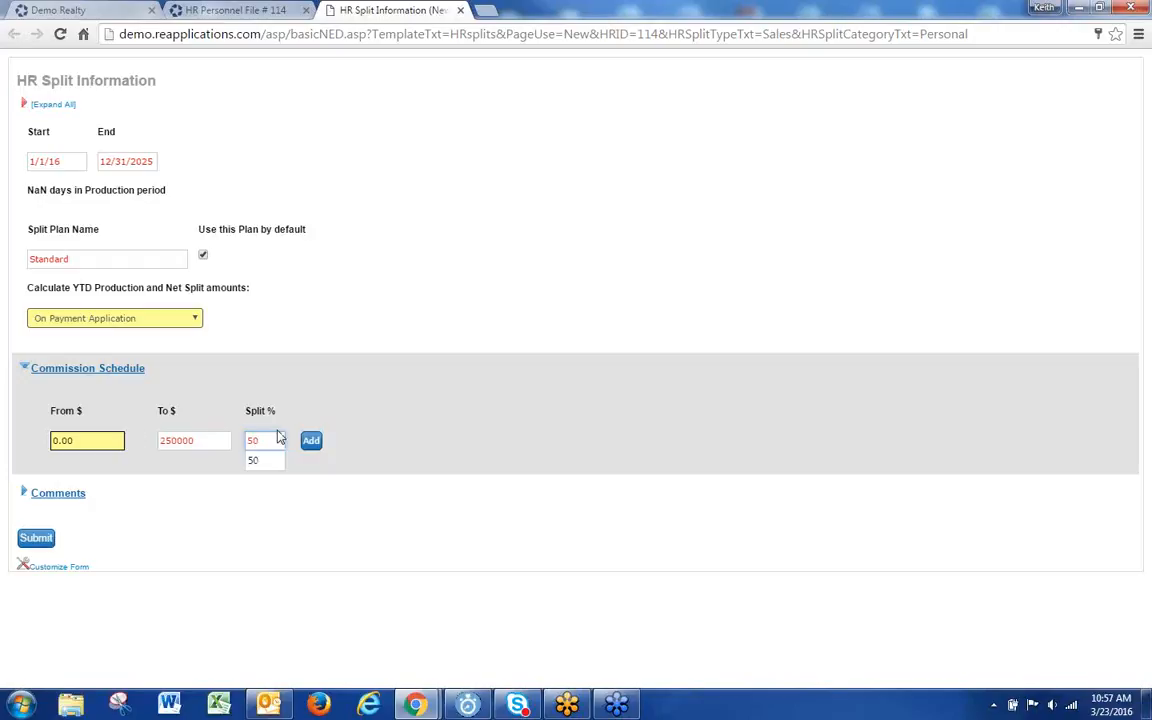
click(310, 441)
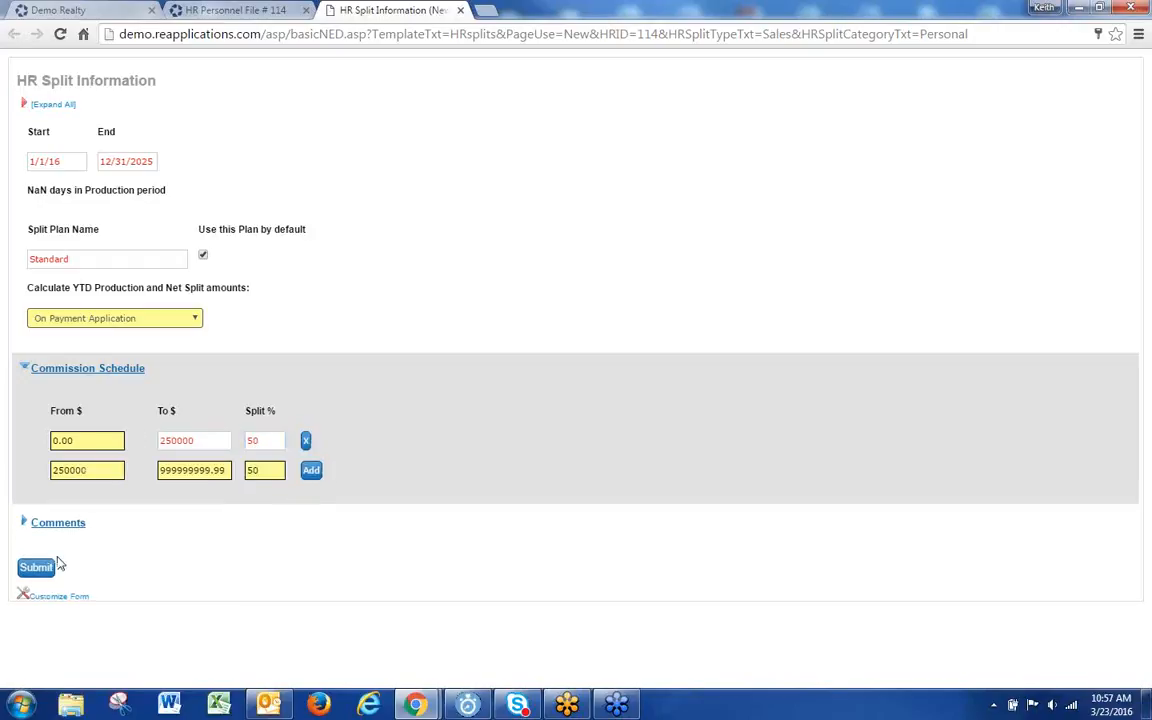
Step: Add the second tier up to 500000 at 60%, and set the third tier to 70%
double_click(205, 440)
double_click(95, 470)
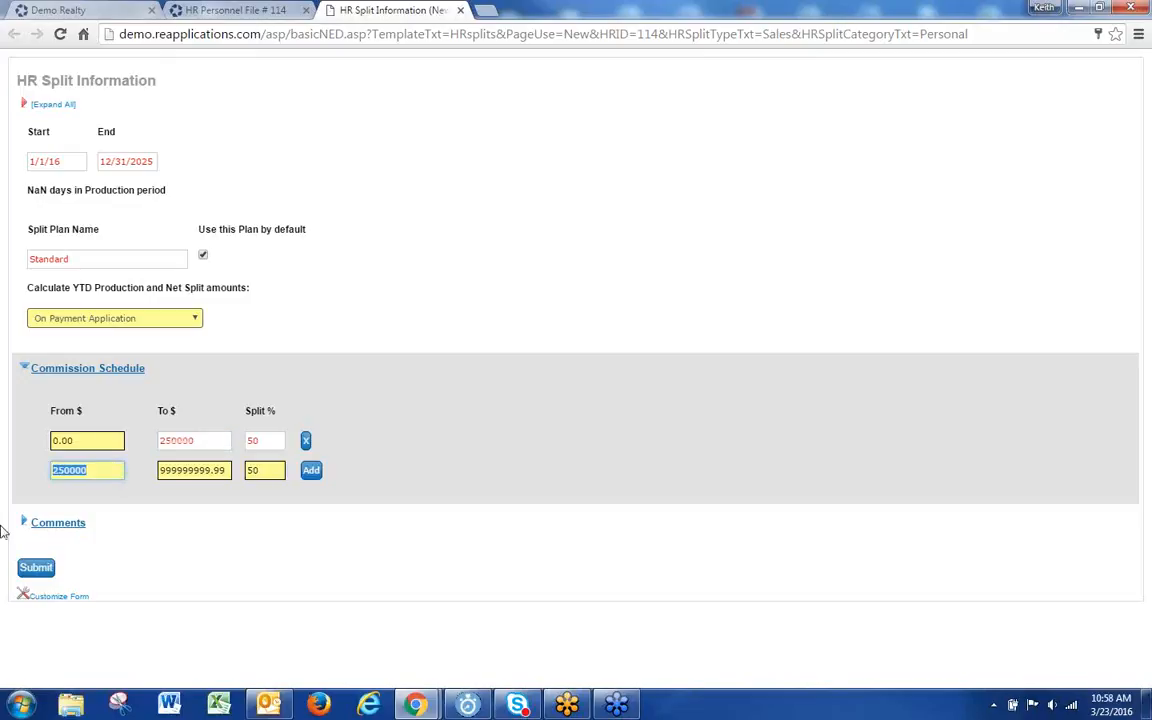
double_click(226, 470)
text(500000)
key(Tab)
text(60)
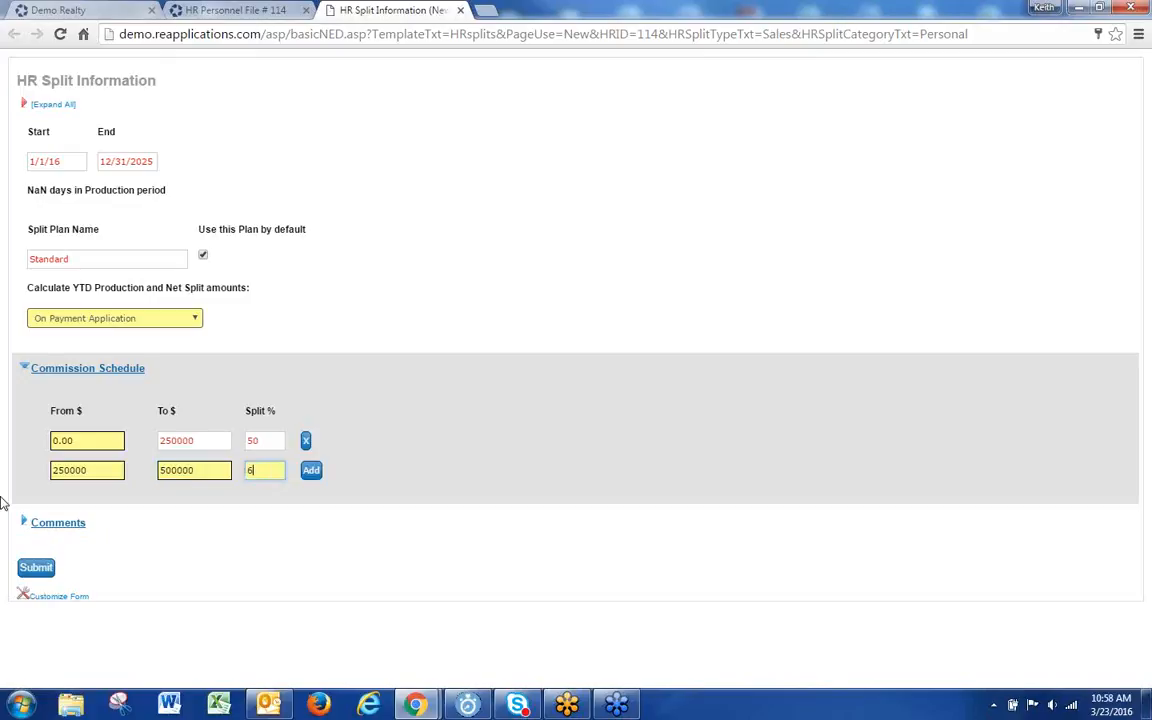
click(307, 468)
drag(268, 504, 224, 507)
text(70)
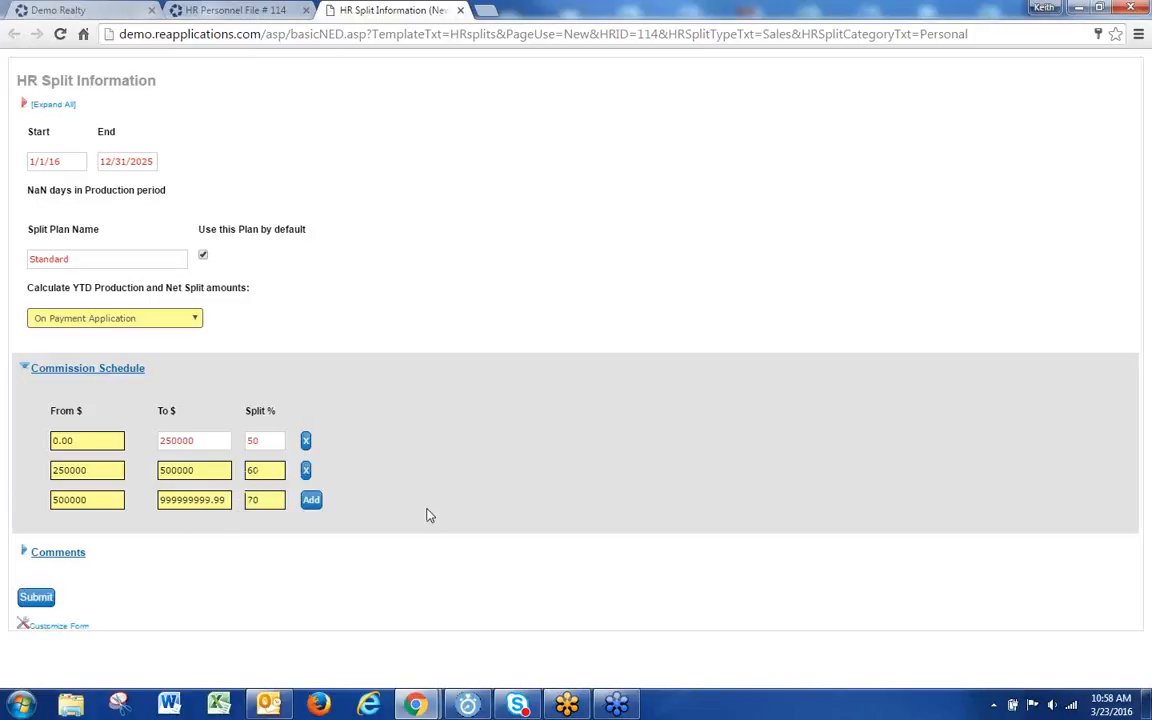
Step: Submit the Standard split plan and check its $250,000.00 and $500,000.00 tier boundaries in the list
click(35, 596)
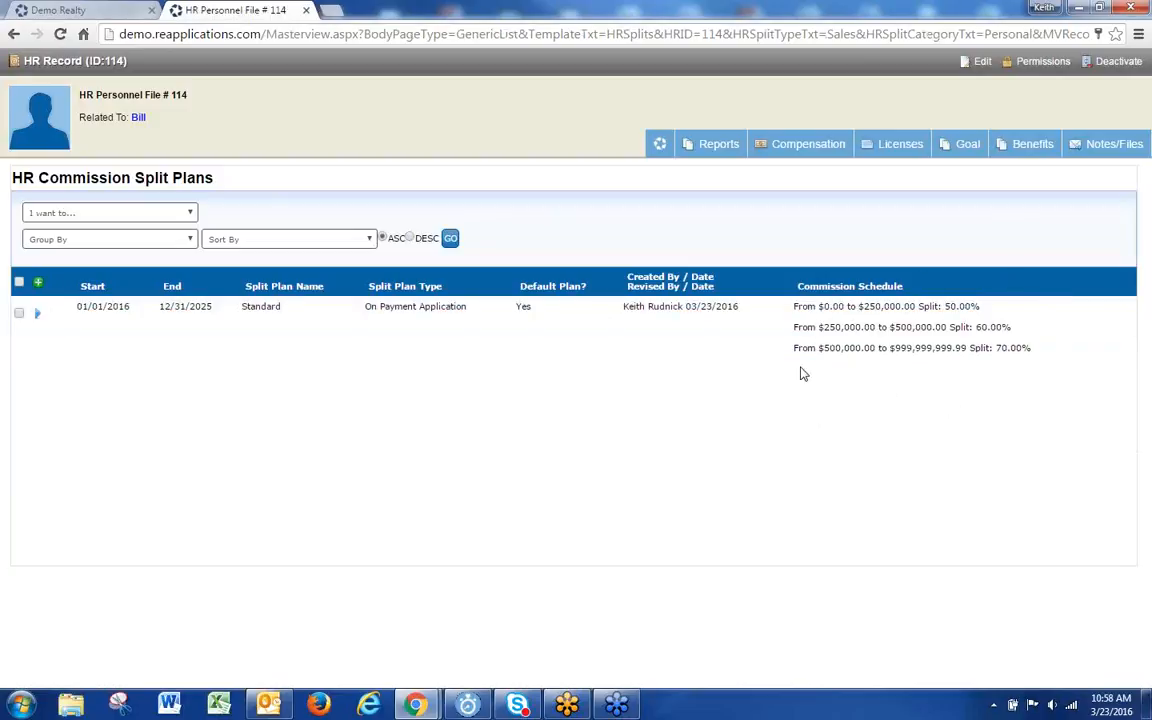
drag(896, 312, 864, 309)
click(842, 328)
triple_click(842, 328)
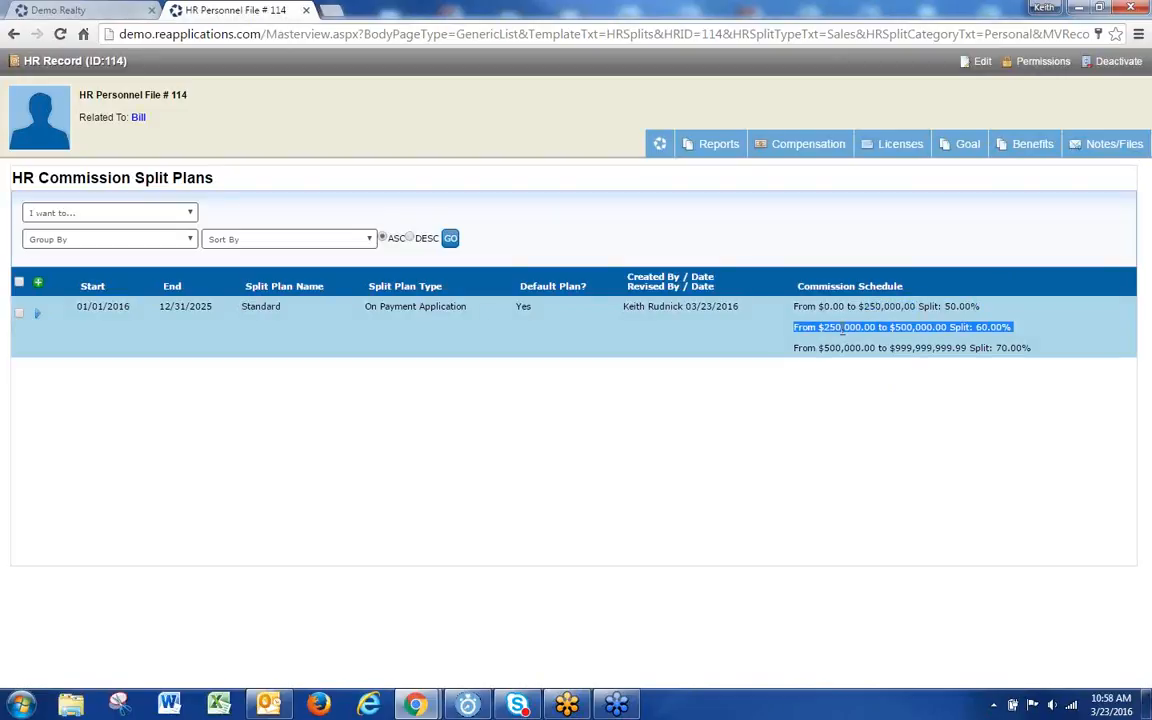
click(868, 328)
drag(876, 326, 822, 330)
drag(950, 328, 828, 357)
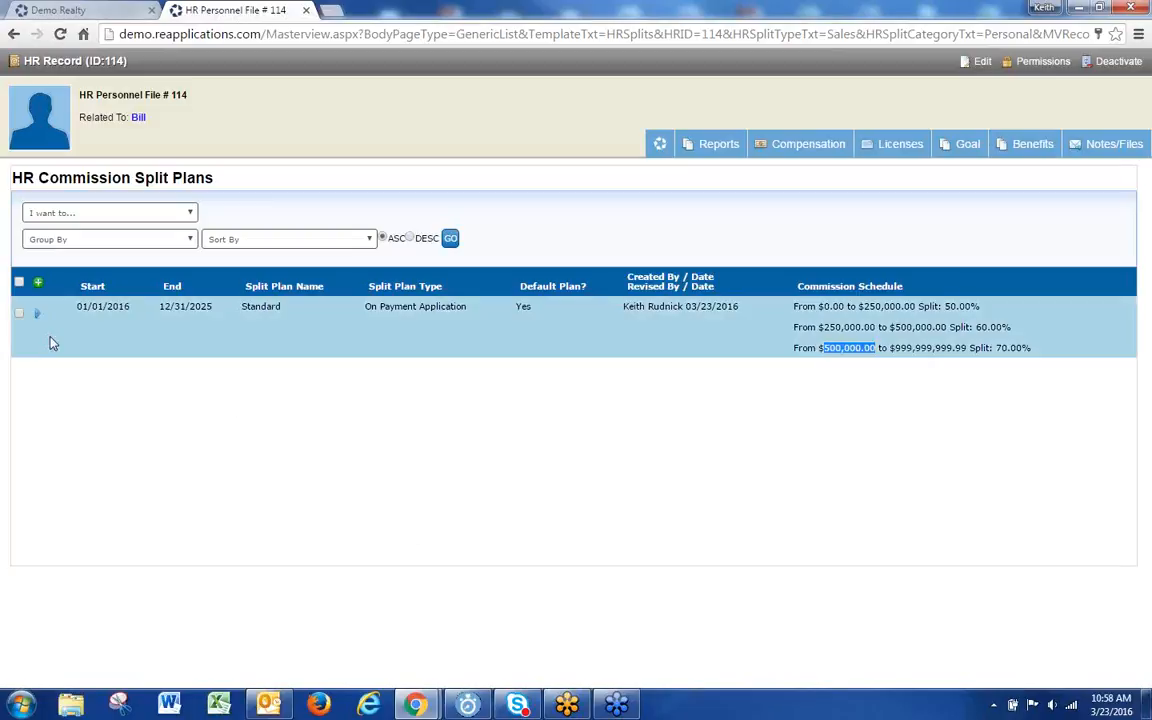
click(38, 314)
Step: Edit the Standard plan so the third tier starts at 500000.01, submit, and dismiss the gap warning
click(66, 332)
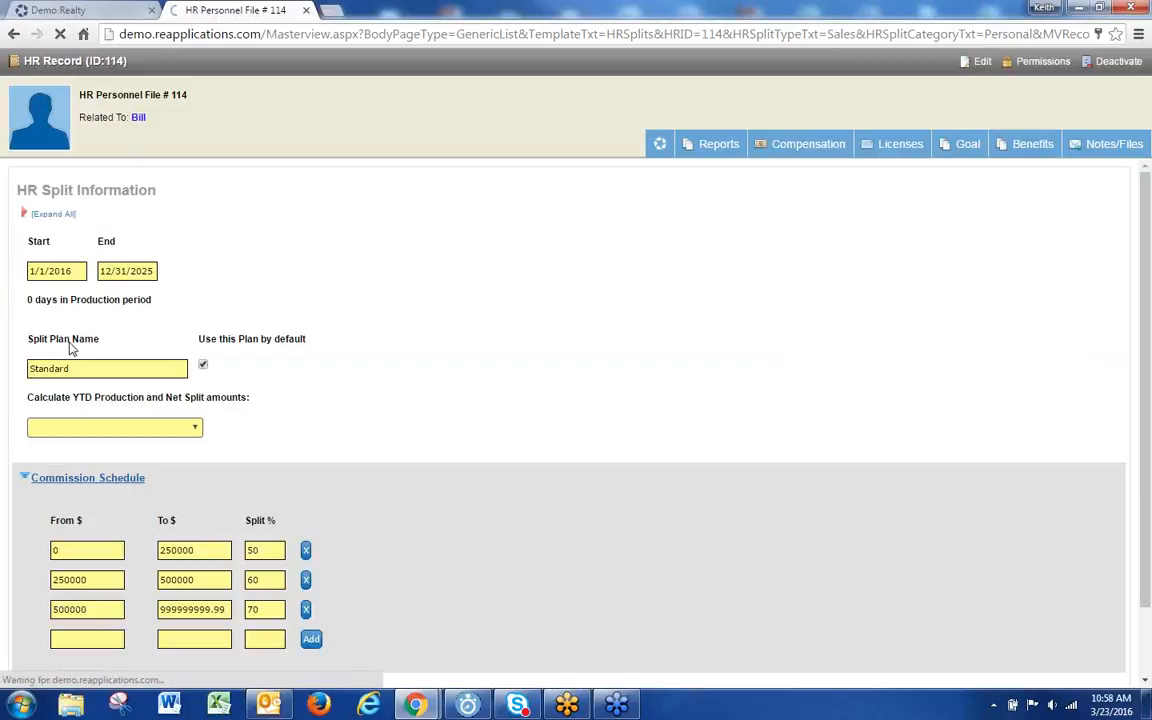
click(106, 608)
text(.01)
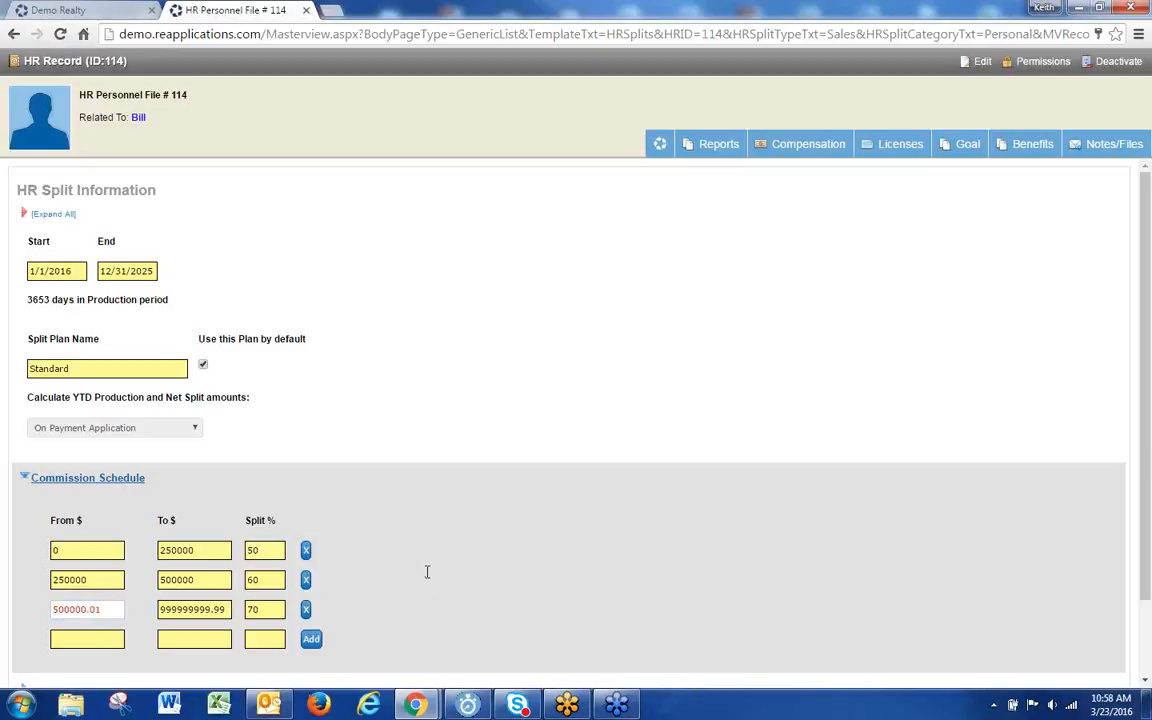
scroll(427, 576, down, 2)
click(36, 645)
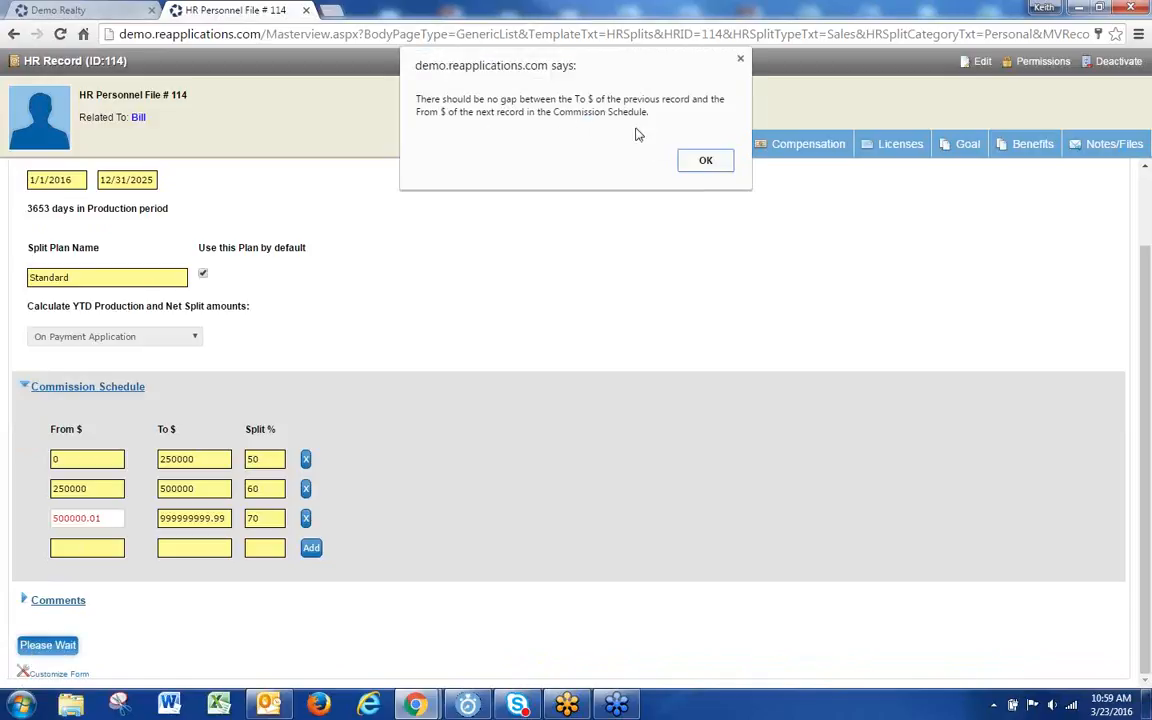
click(703, 160)
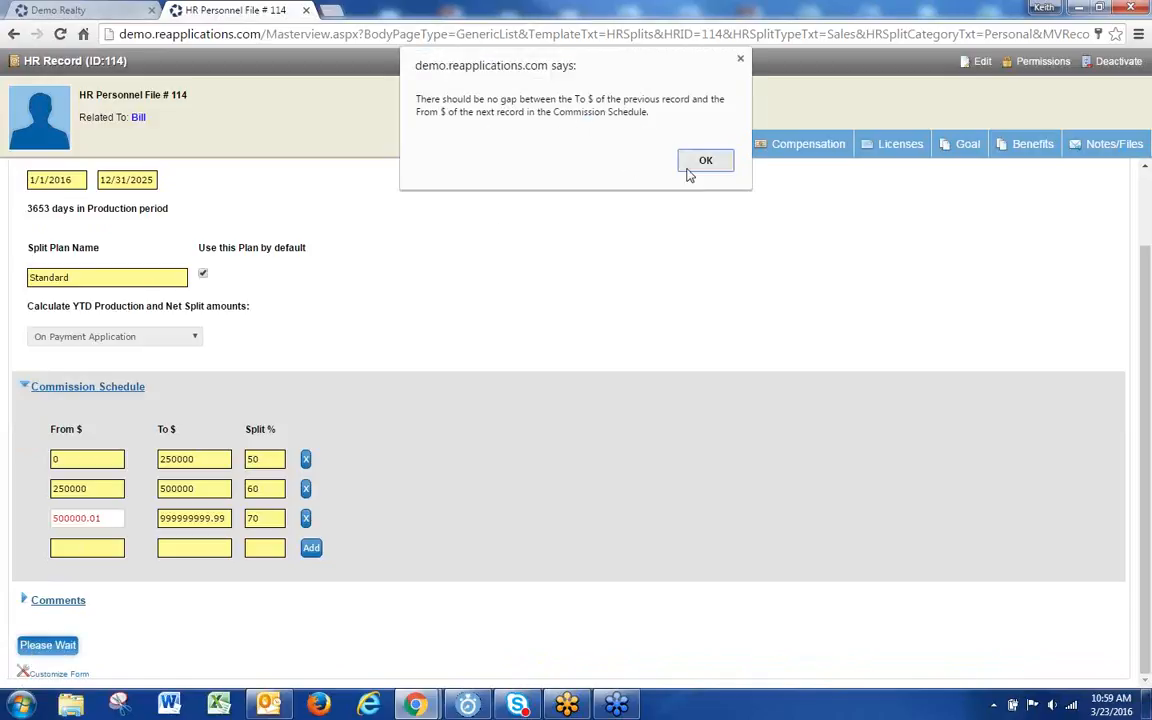
Step: Remove the .01 so the third tier starts gaplessly, then re-save the plan
key(BackSpace)
key(BackSpace)
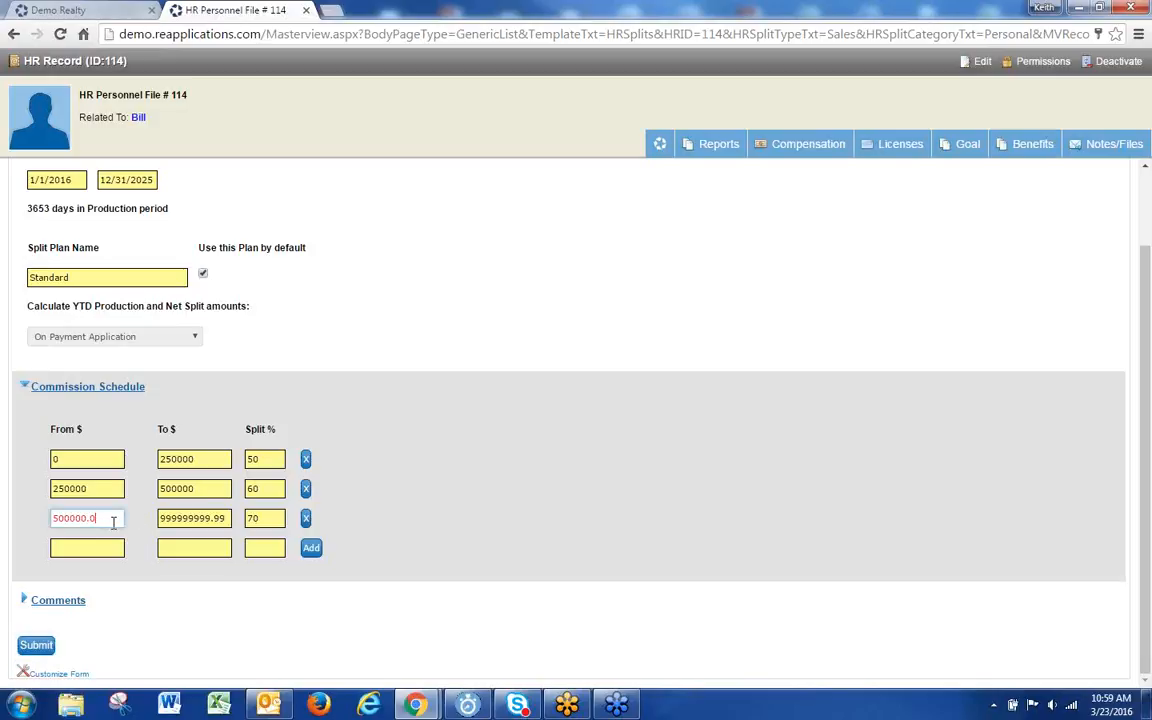
scroll(563, 452, up, 1)
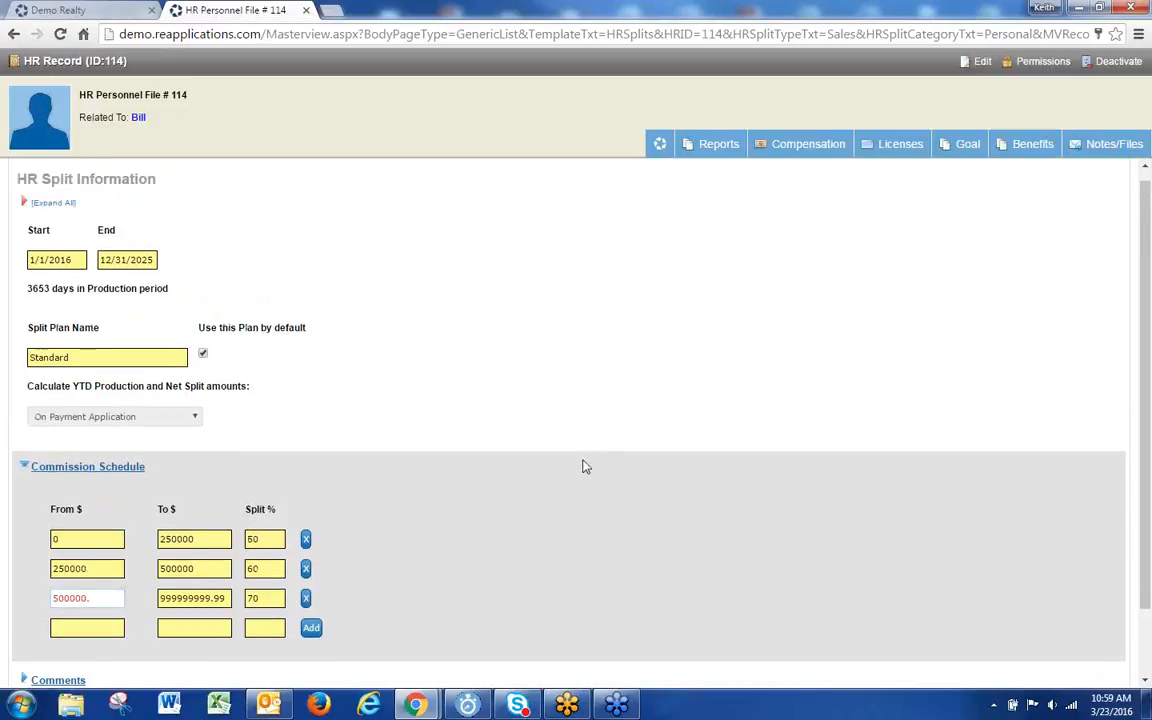
scroll(584, 465, down, 1)
click(34, 645)
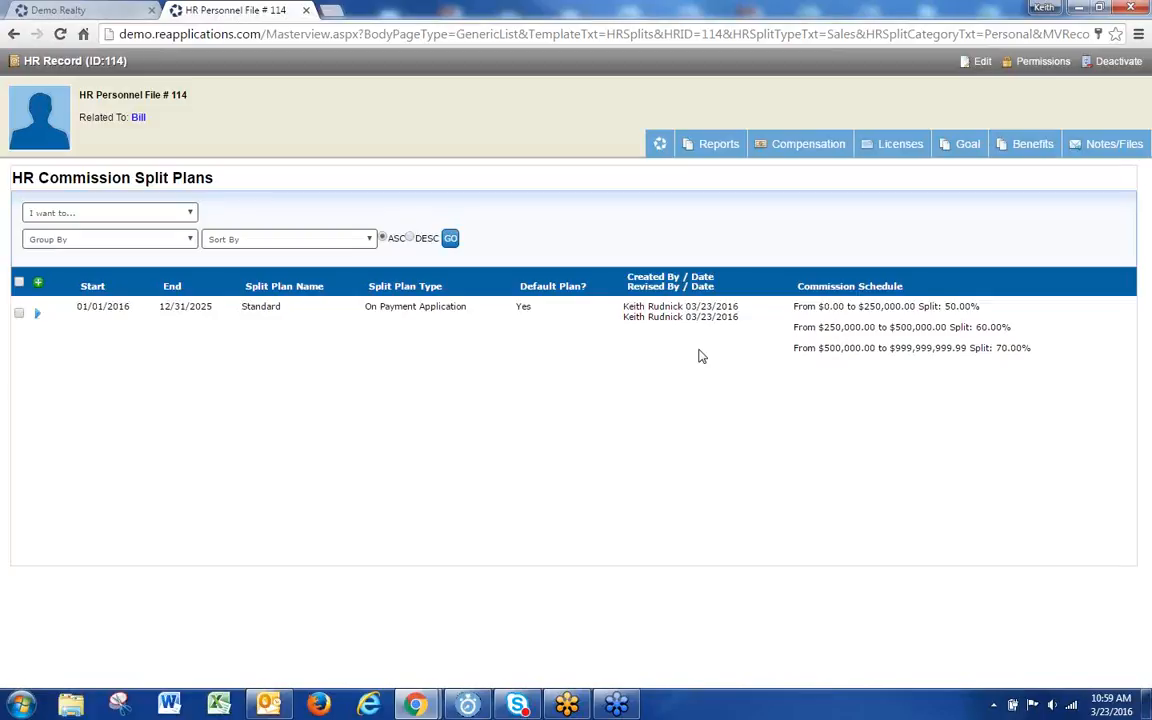
Step: Switch back to the Demo Realty tab showing the Logins list
click(95, 9)
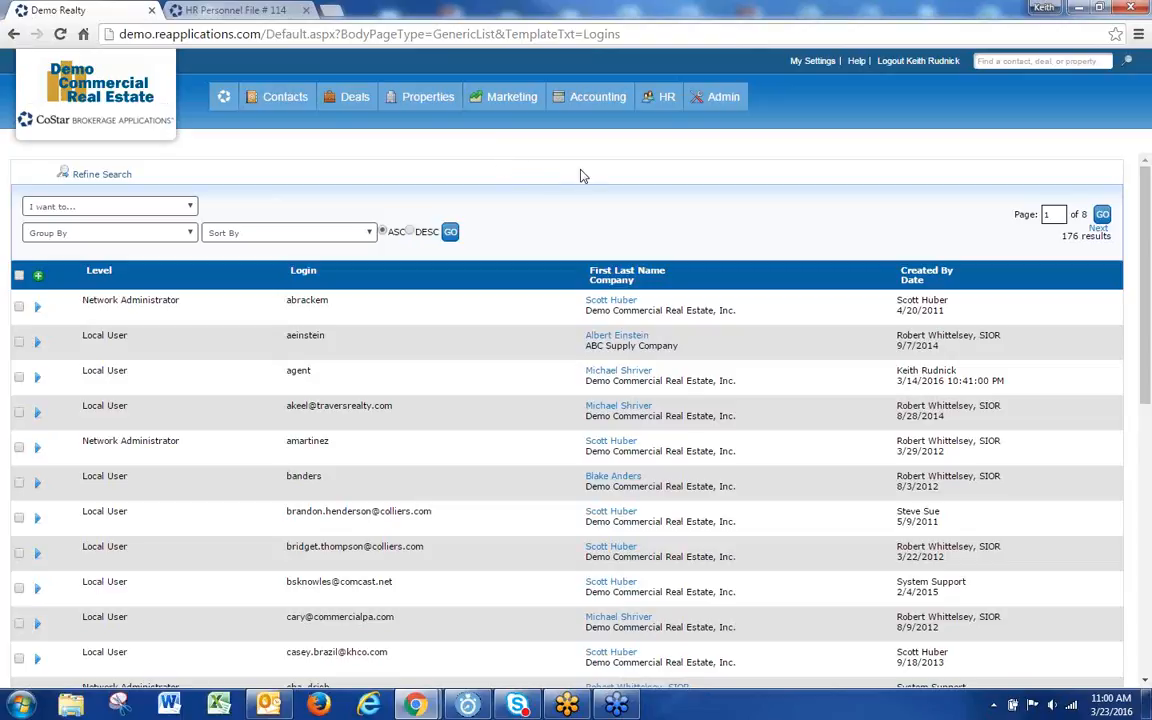
Step: Start a new in-house vendor record and enter the vendor's name
mouse_move(550, 90)
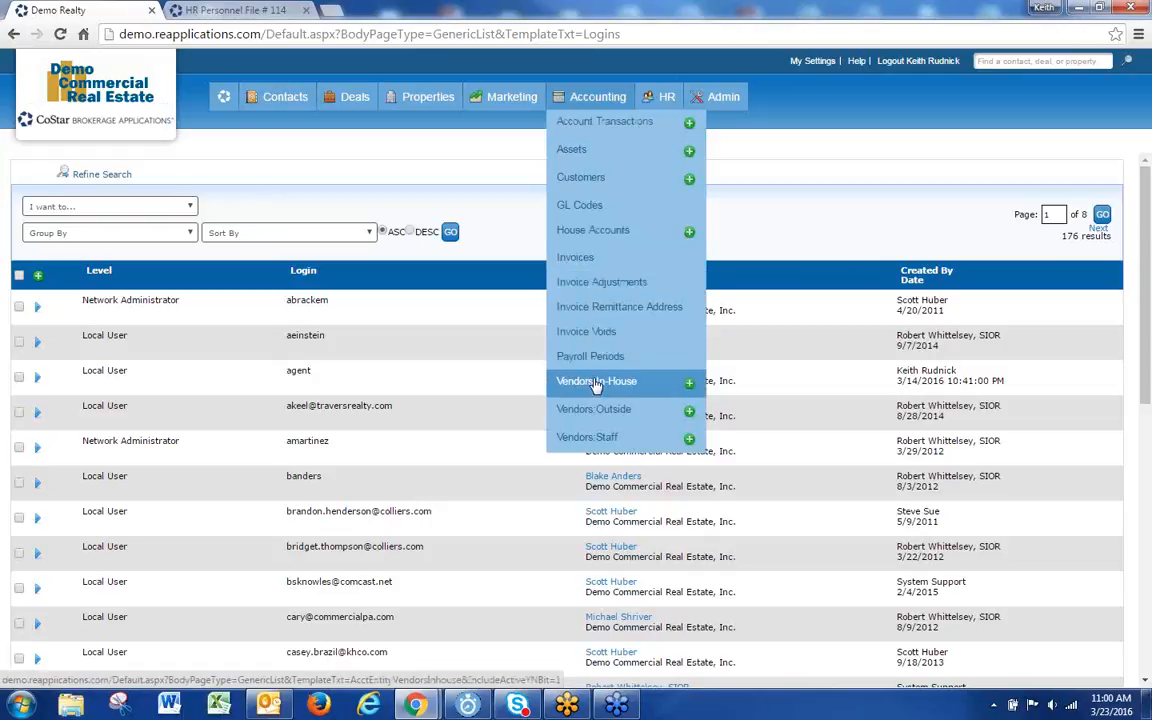
click(689, 386)
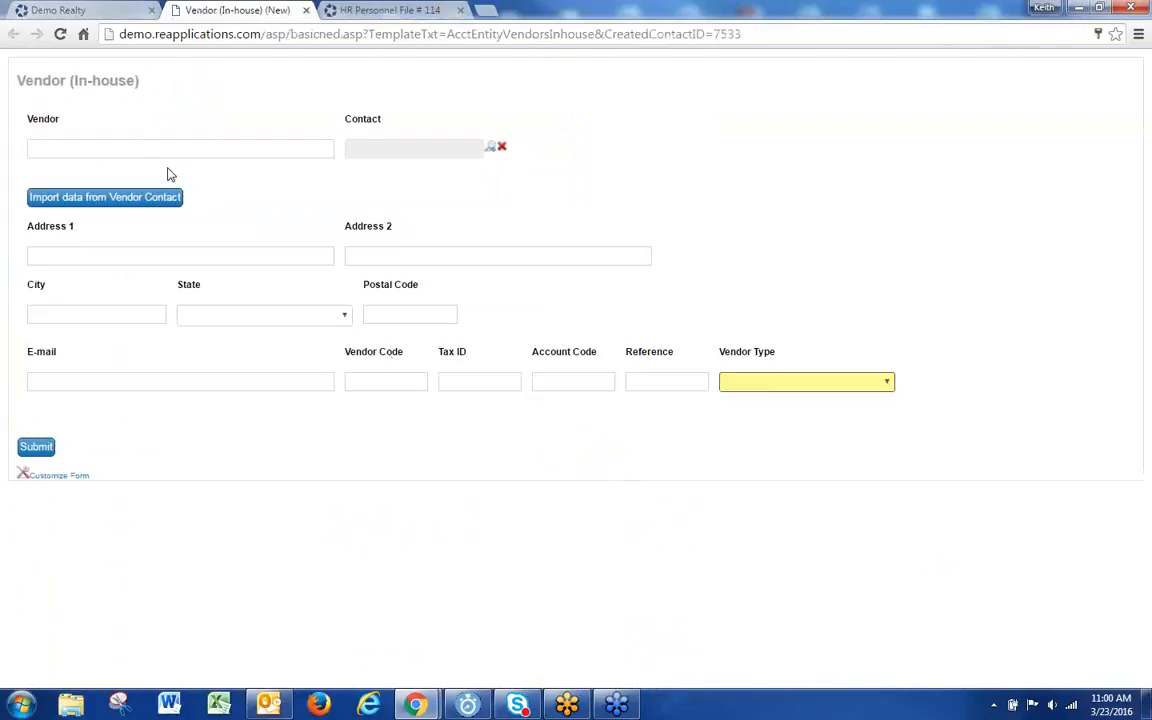
click(125, 146)
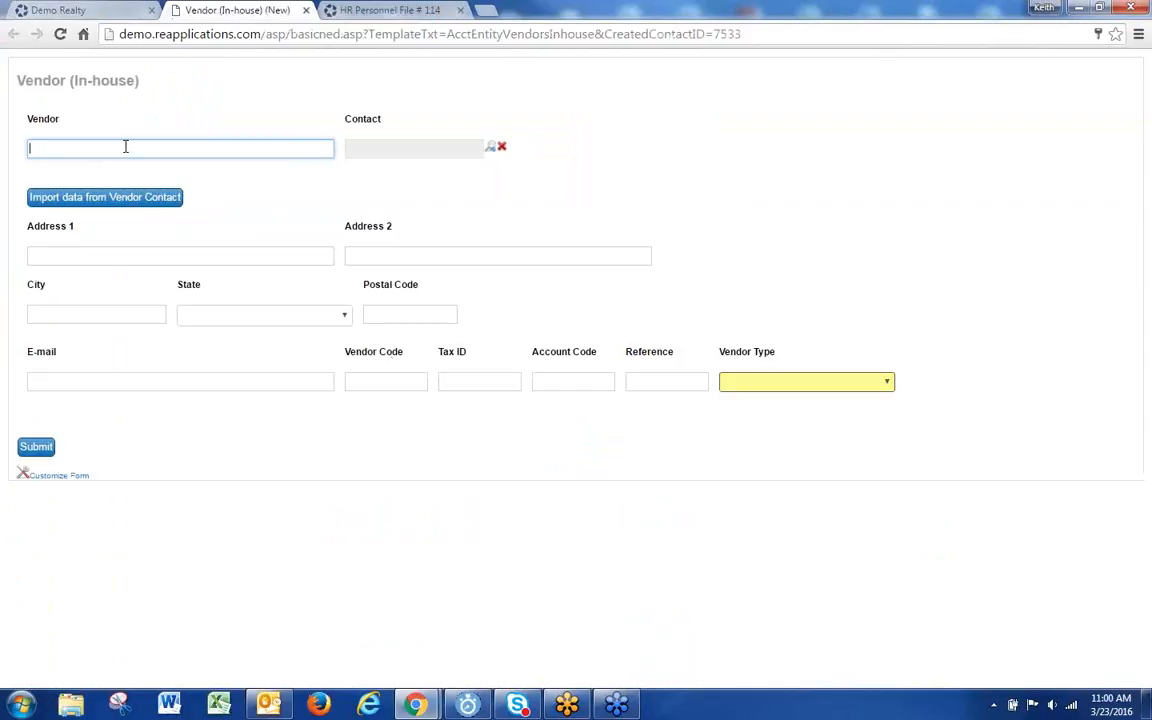
text(Sir B)
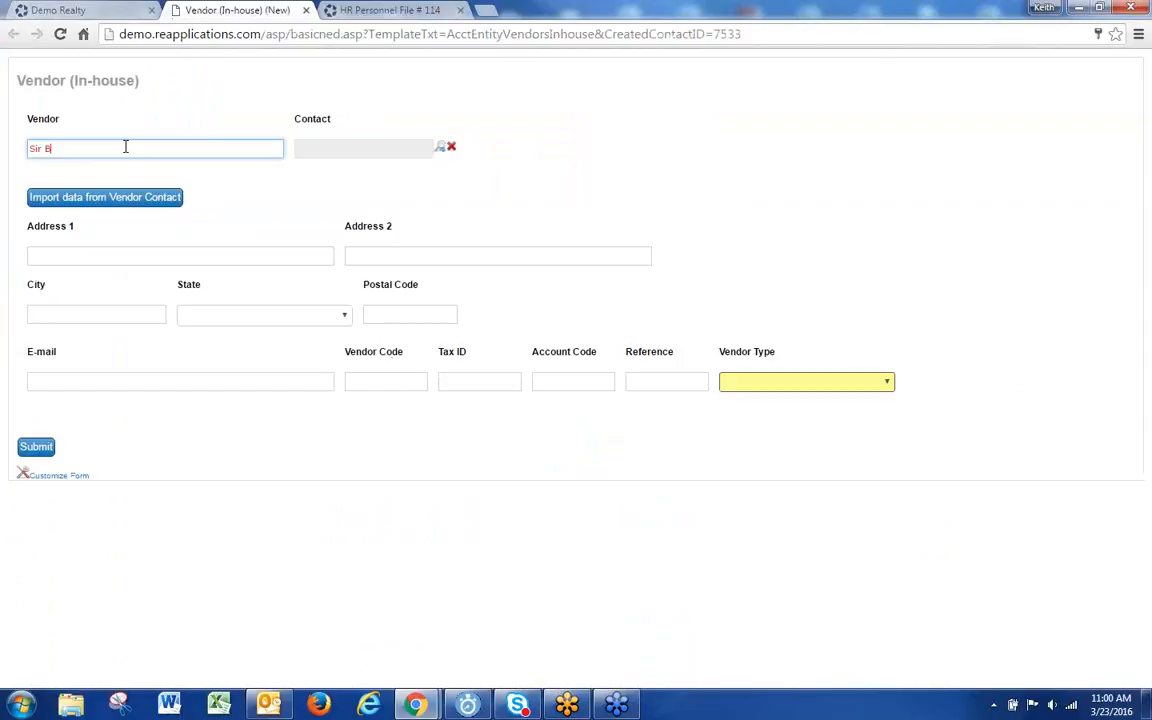
text(ill)
Step: Link a vendor contact found by first-name search and import the contact's address into the form
click(441, 147)
click(340, 262)
text(bill)
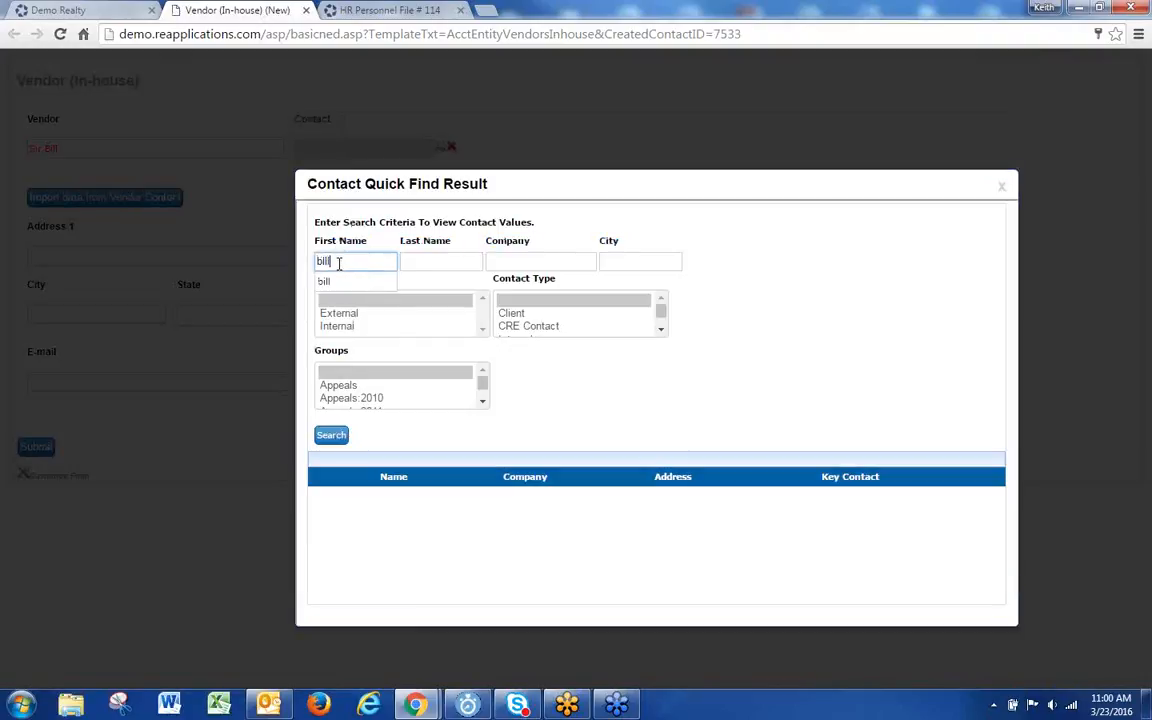
key(Return)
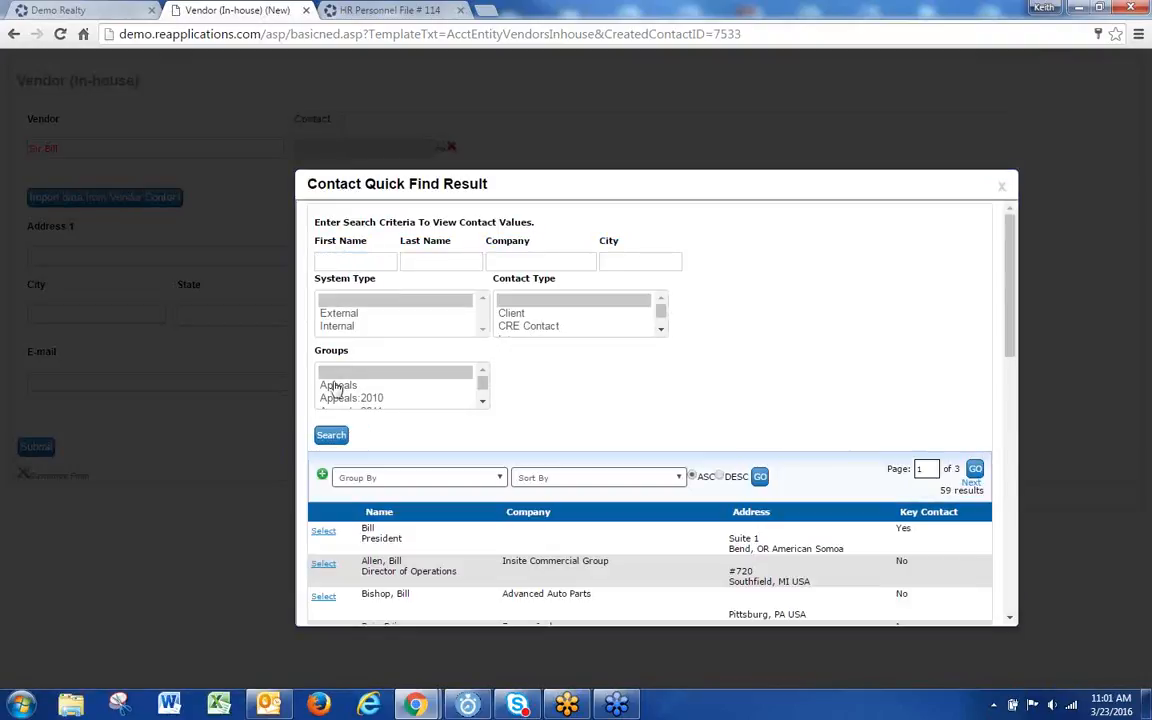
click(324, 532)
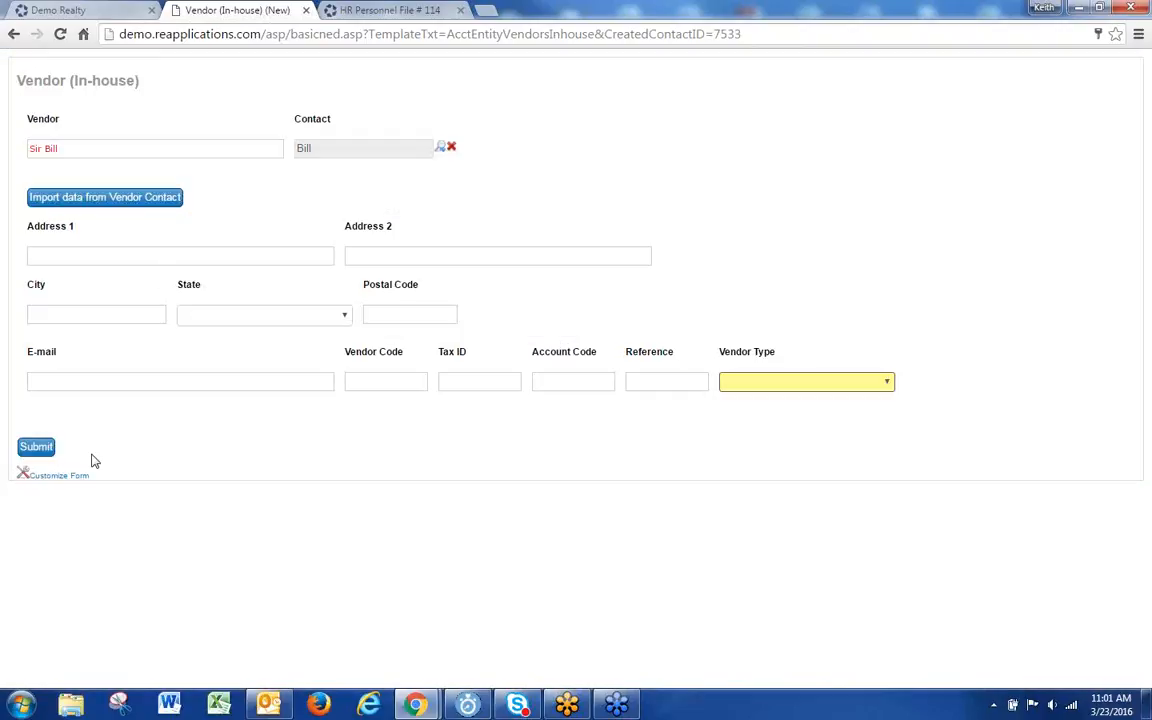
click(106, 197)
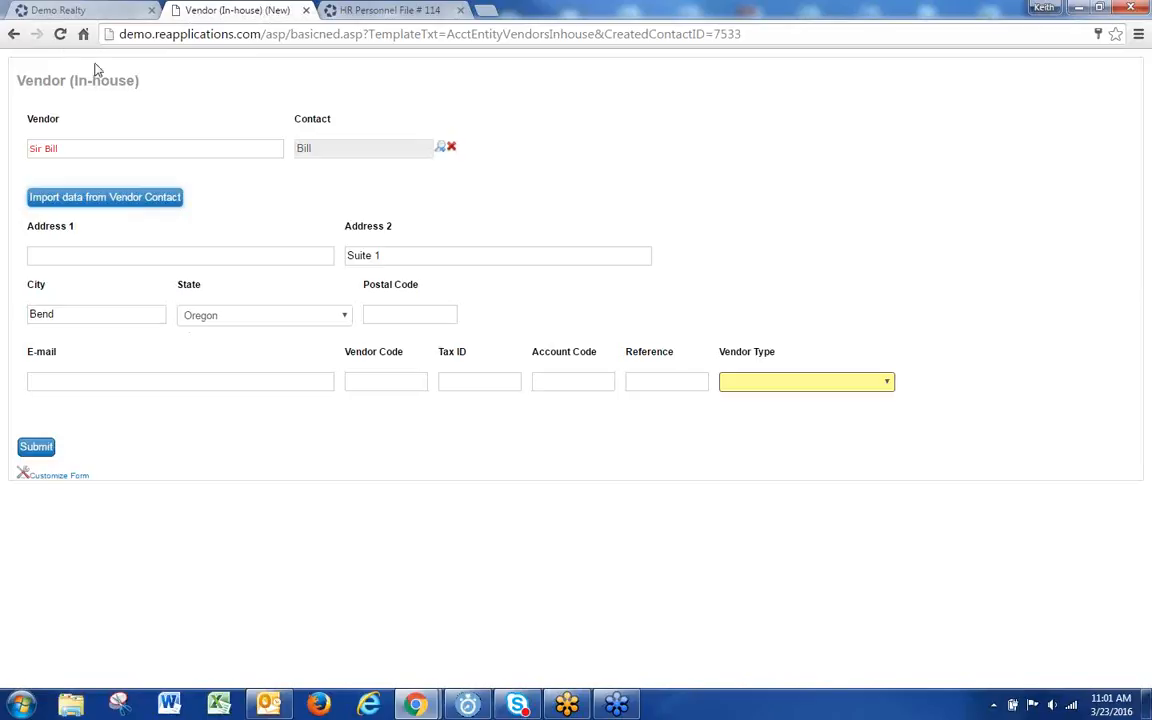
click(92, 10)
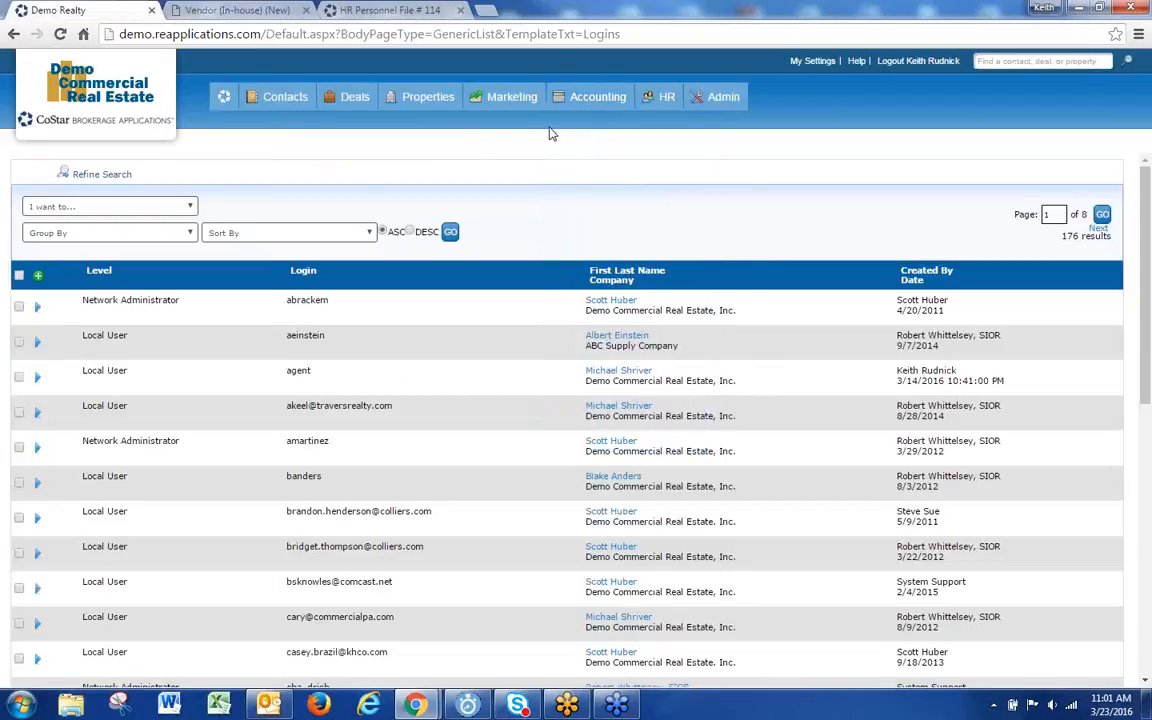
Step: From Accounting > Vendors In-House, use Refine Search and open vendor ID 63
mouse_move(586, 102)
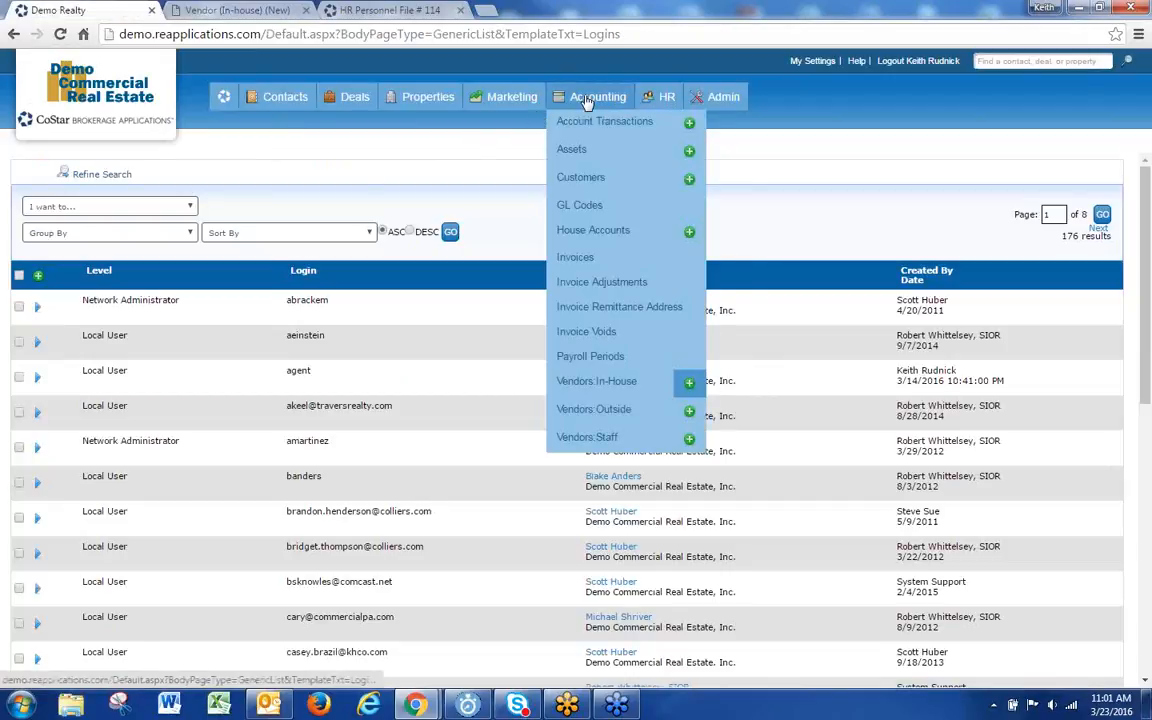
click(568, 384)
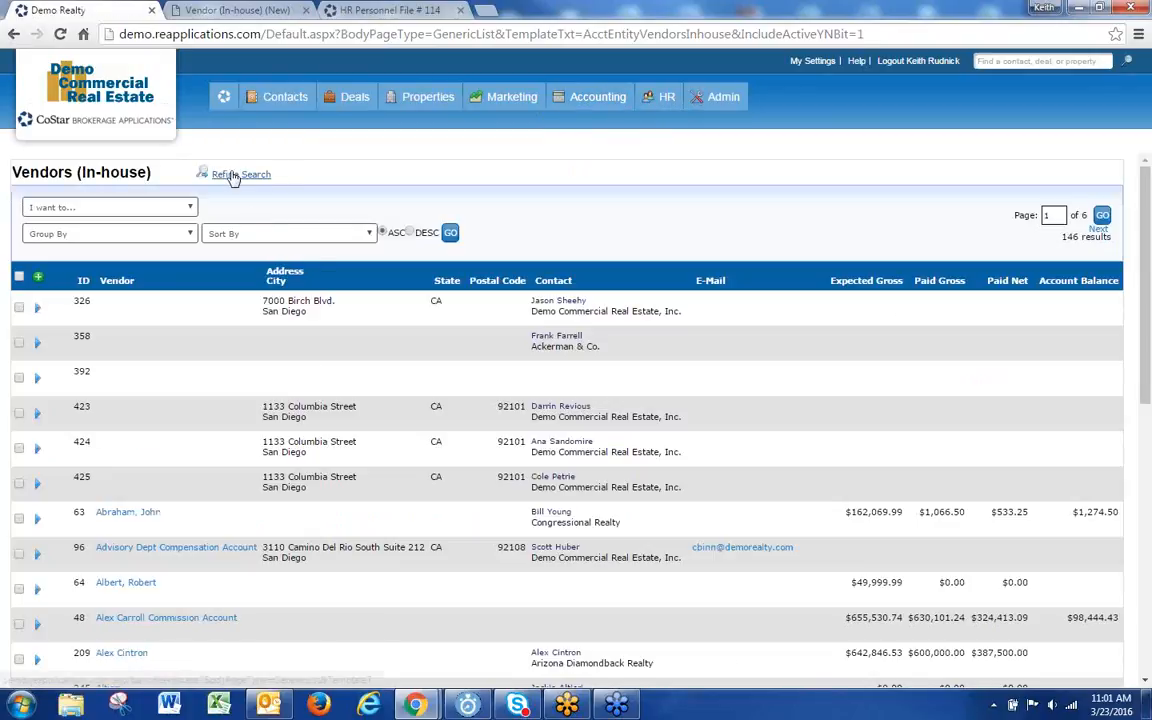
click(229, 180)
click(137, 220)
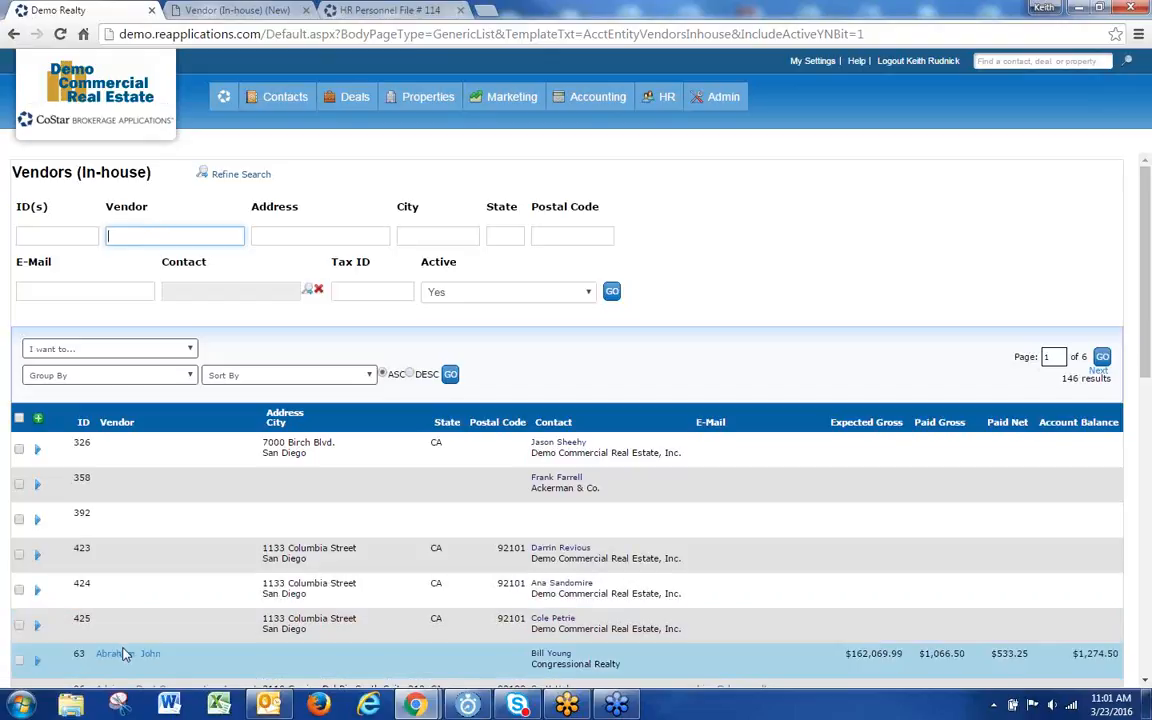
click(125, 653)
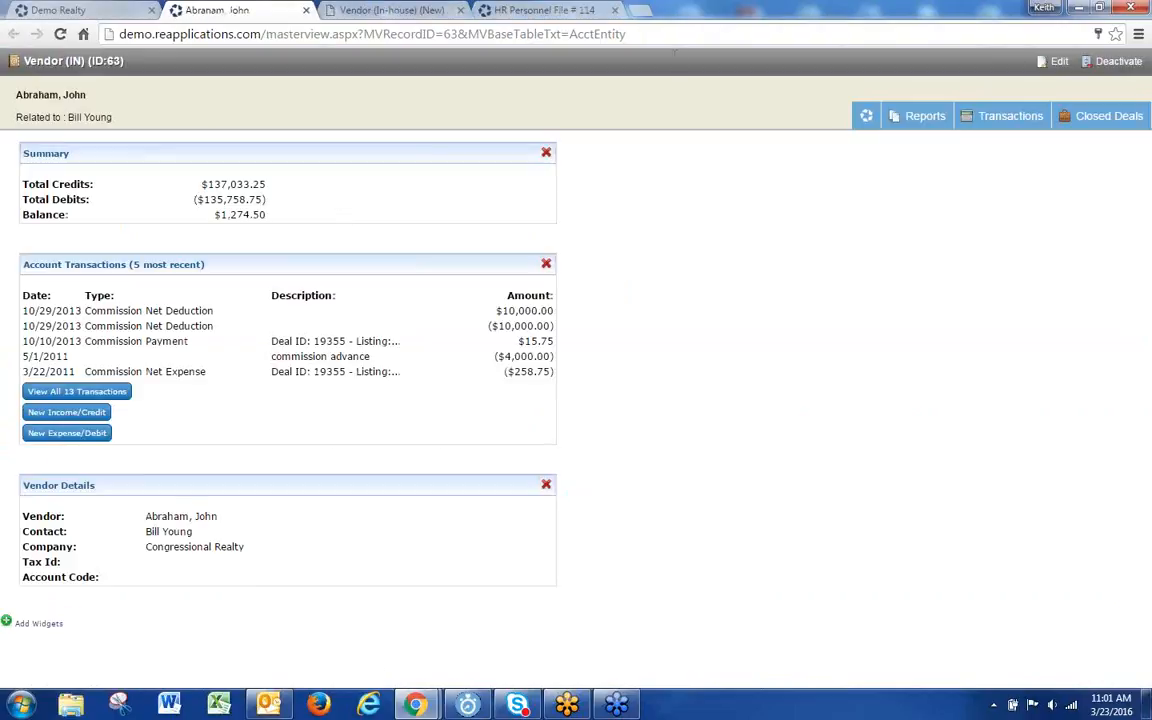
Step: Import the contact's address into vendor 63, set Vendor Type to In-House, and submit
click(1055, 61)
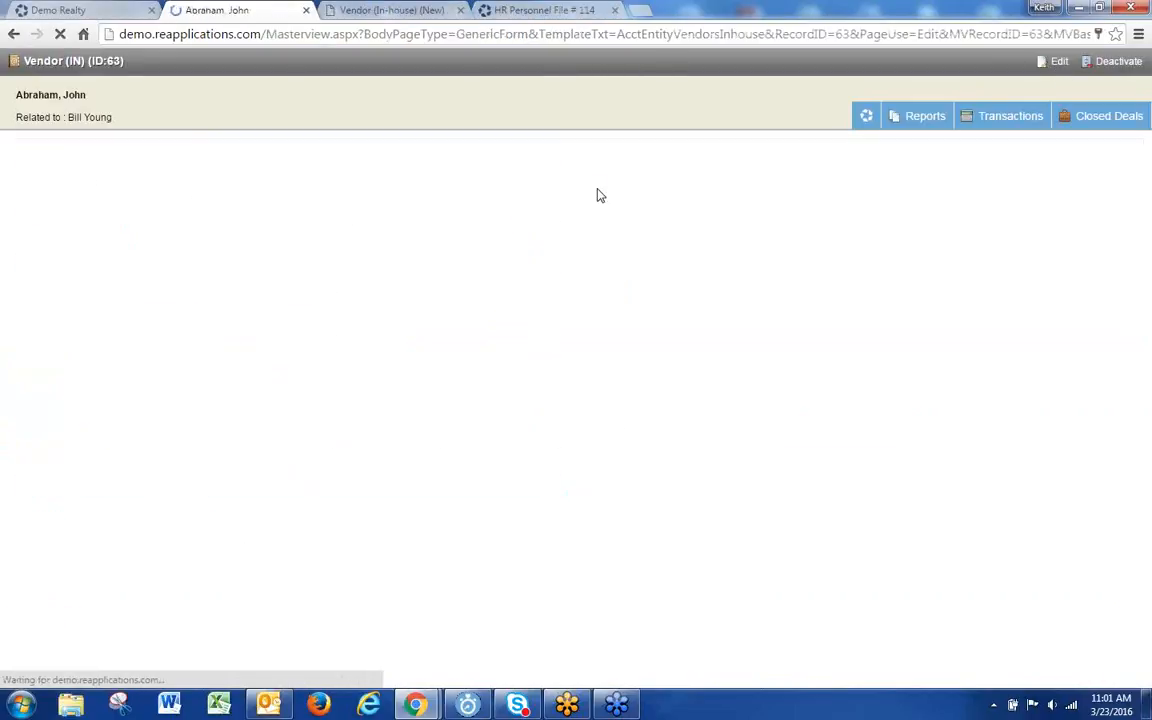
click(98, 279)
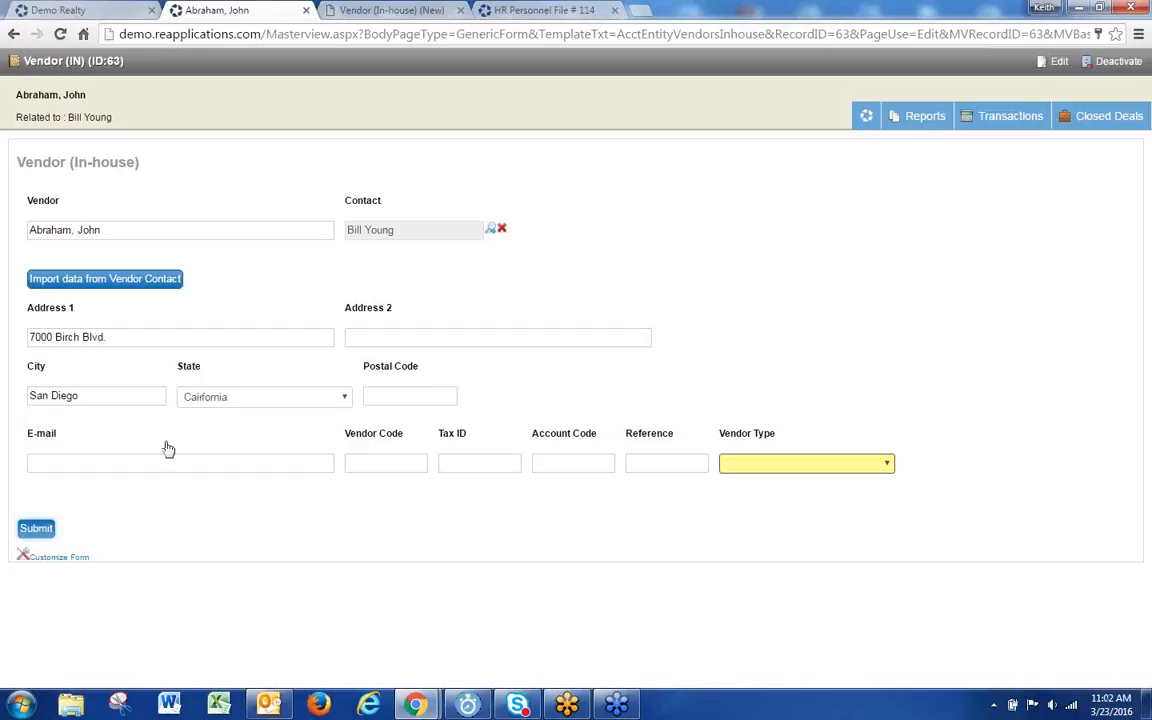
click(703, 175)
click(780, 466)
click(771, 491)
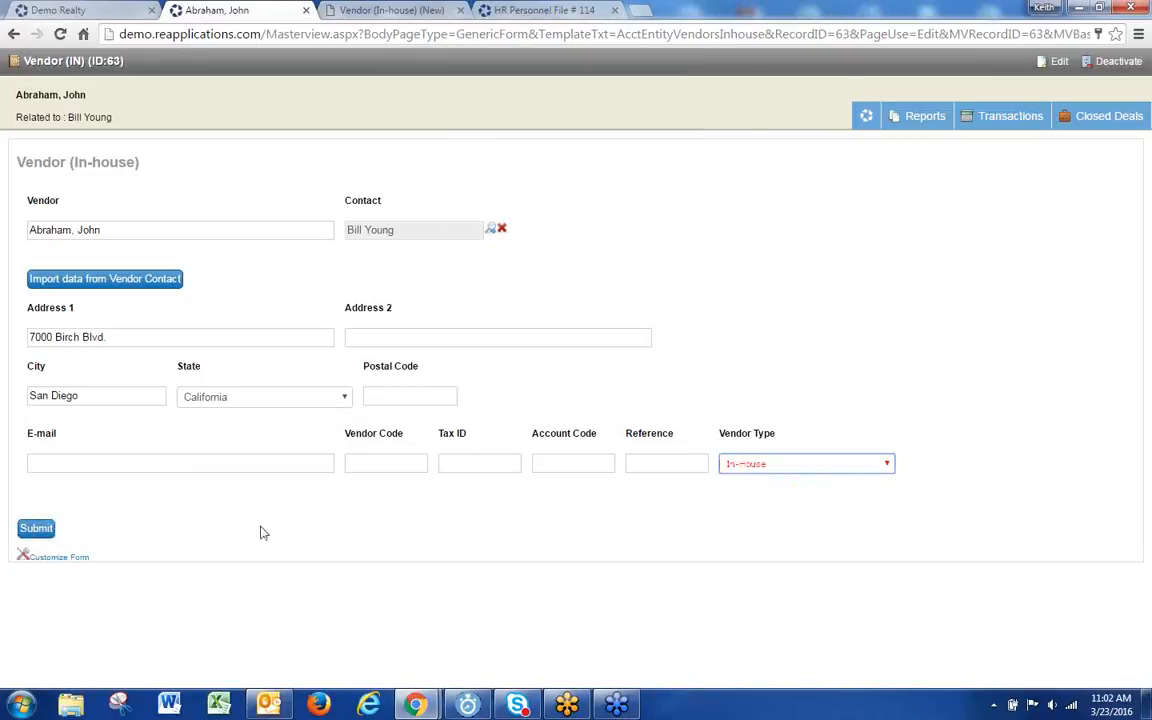
click(40, 528)
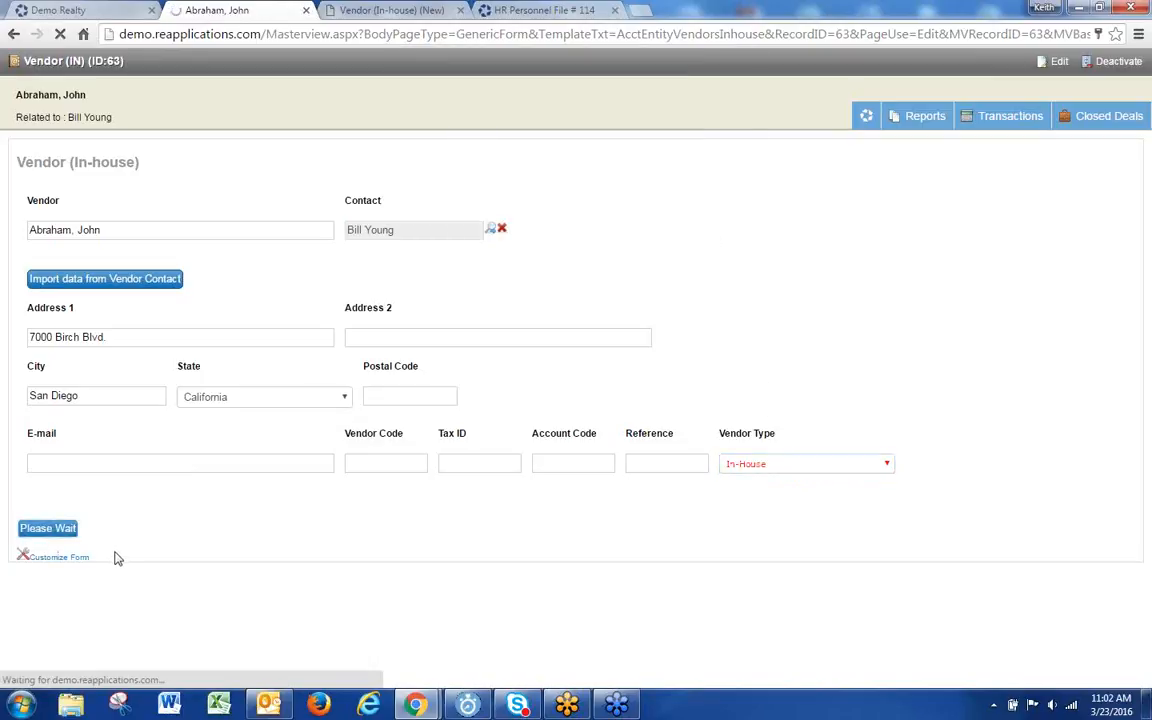
click(97, 10)
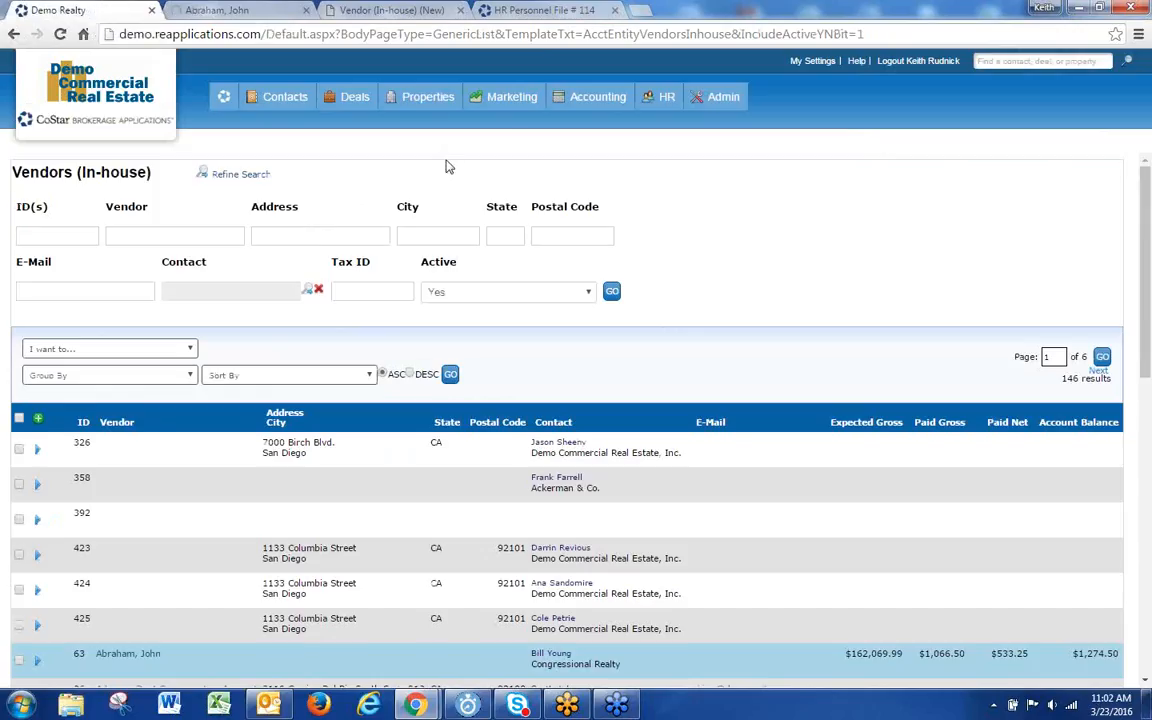
Step: Open customer 234, 1634 Marketplace LLC, for editing, review its billing contact, and close unchanged
mouse_move(595, 97)
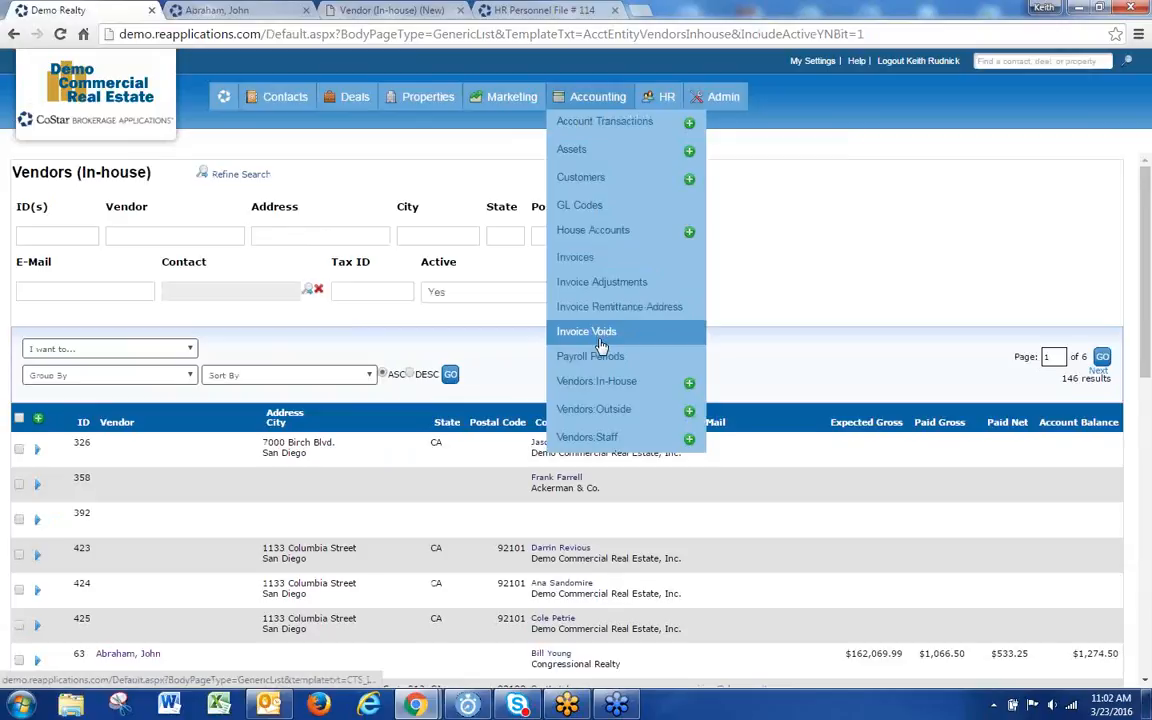
click(581, 186)
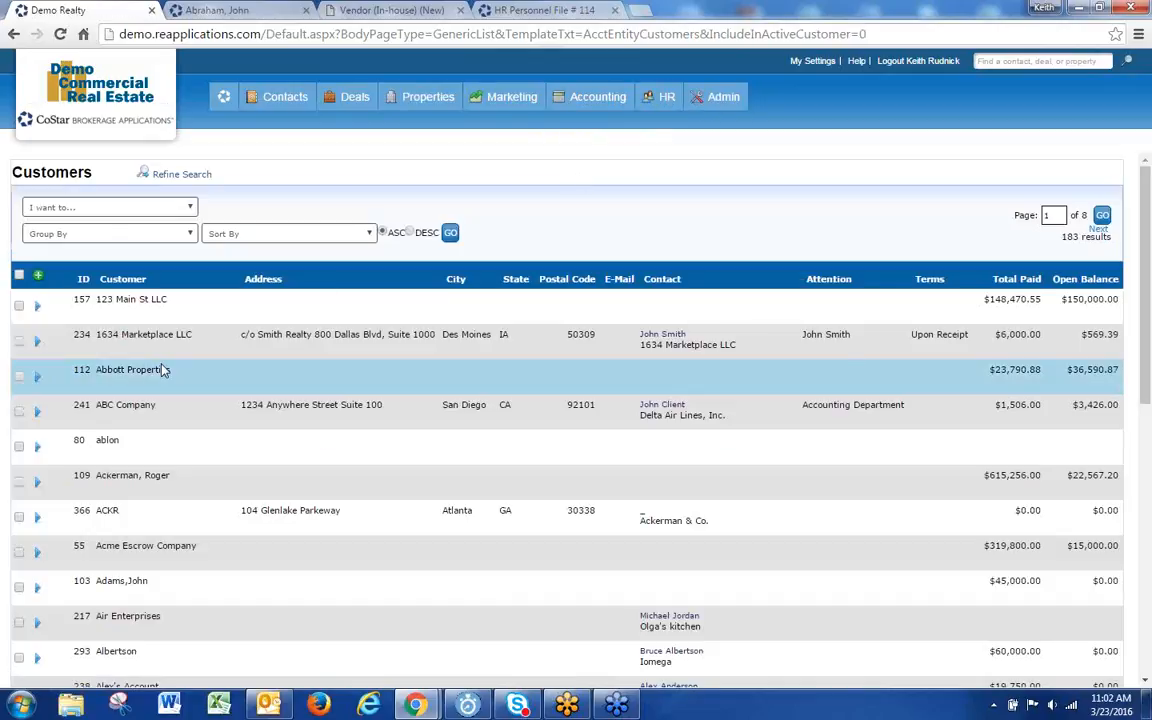
click(38, 341)
click(45, 360)
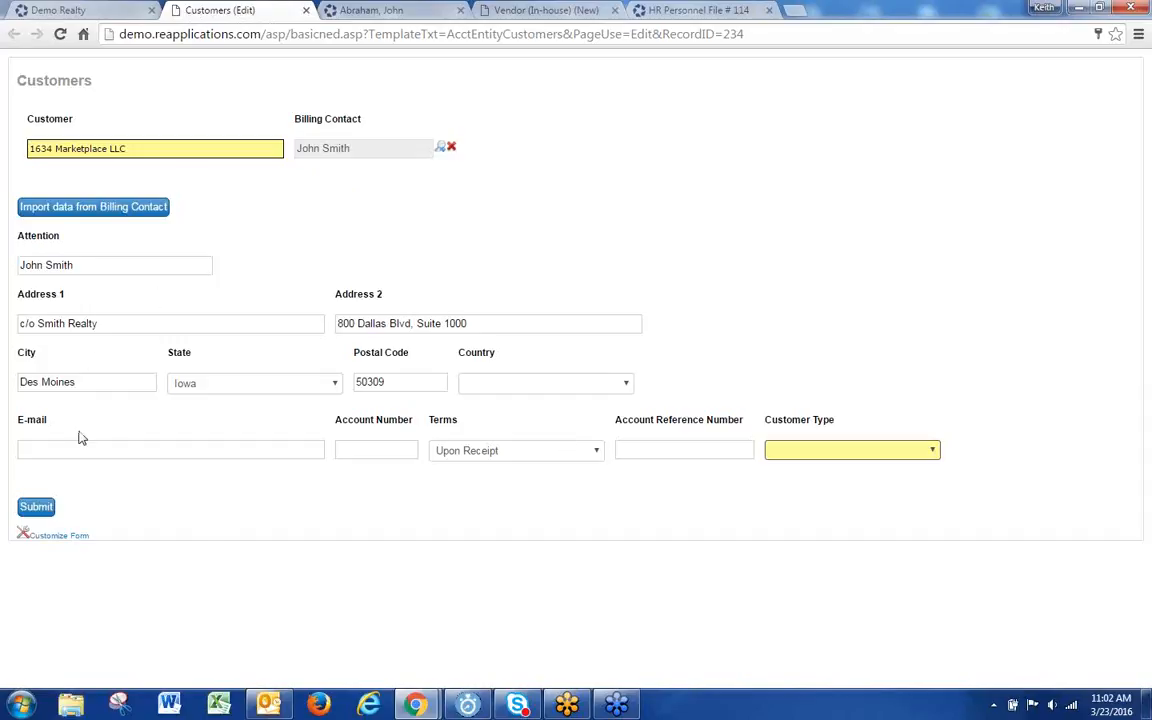
drag(348, 149, 290, 147)
click(320, 229)
click(306, 13)
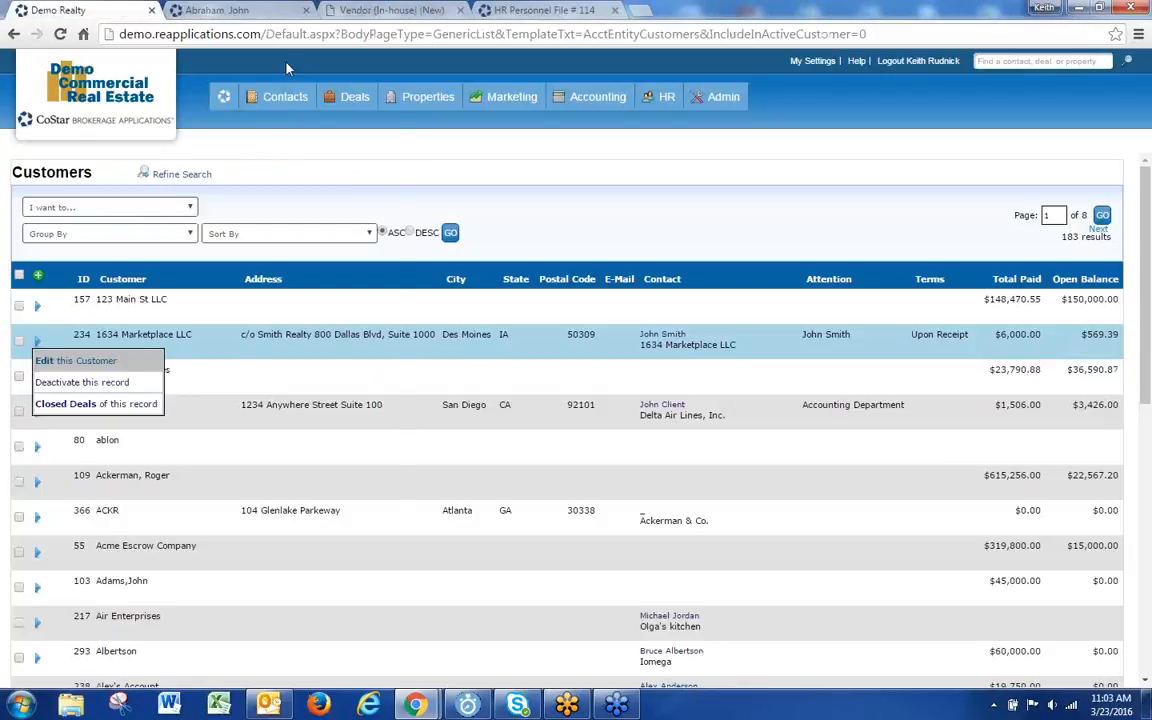
Step: Close the unsaved Vendor (In-house) (New) tab and confirm leaving without saving
mouse_move(247, 97)
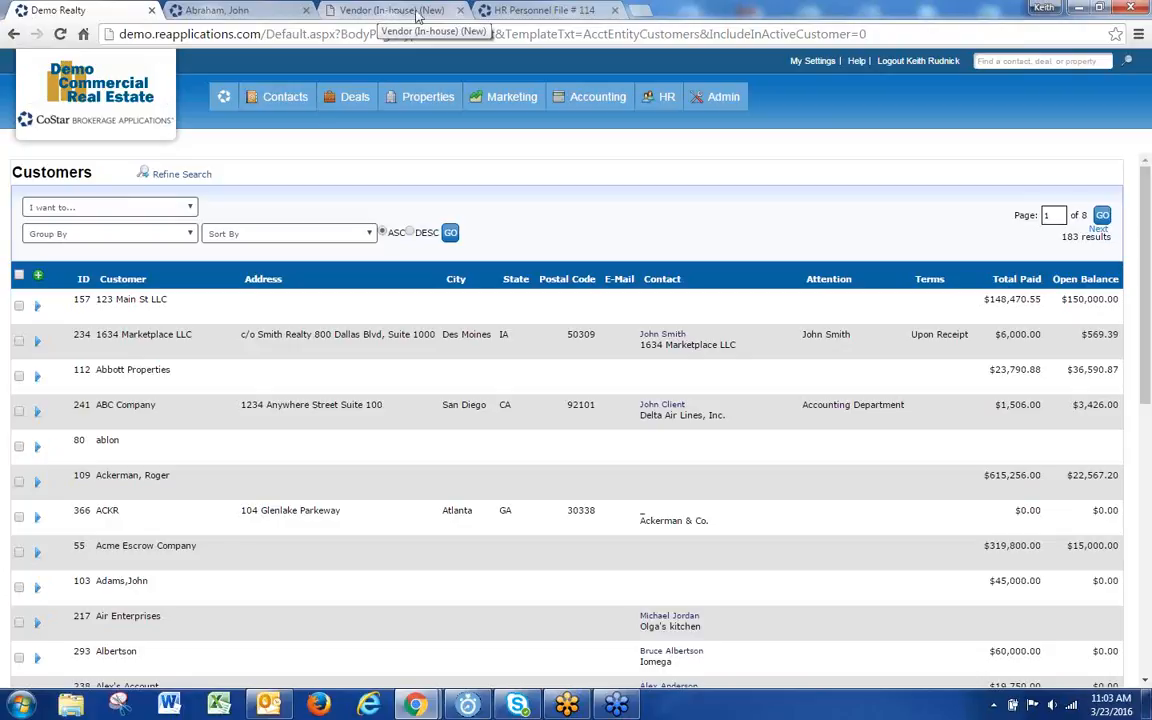
click(459, 14)
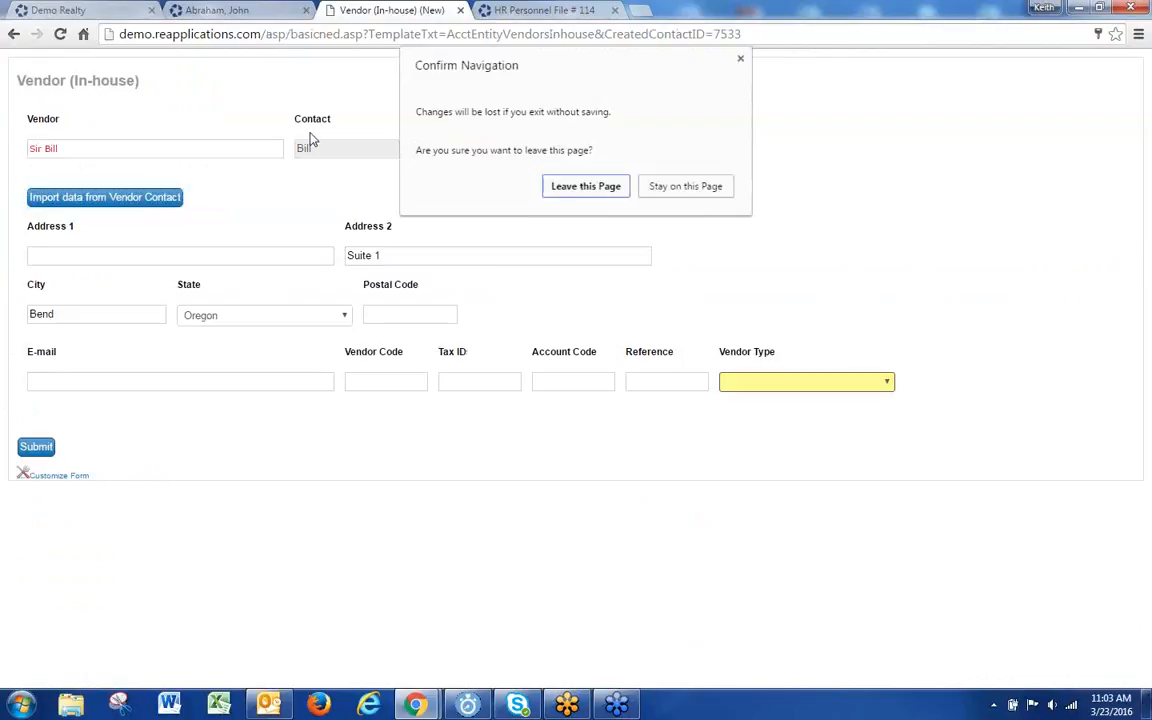
click(582, 185)
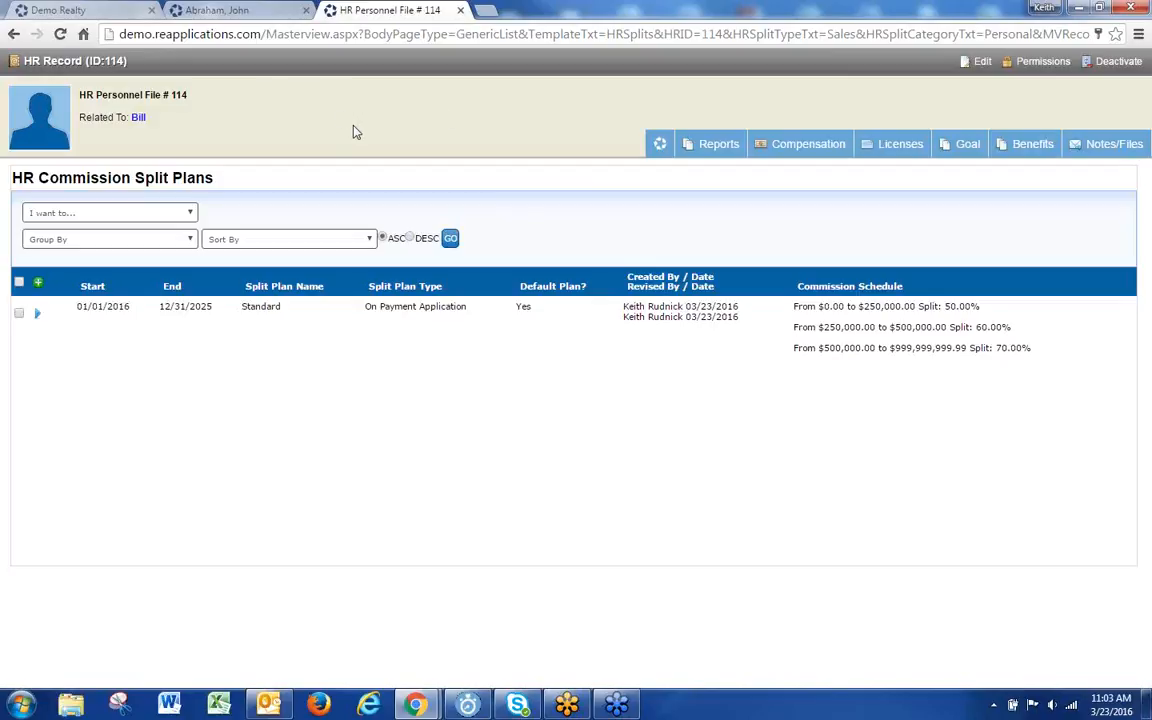
click(110, 10)
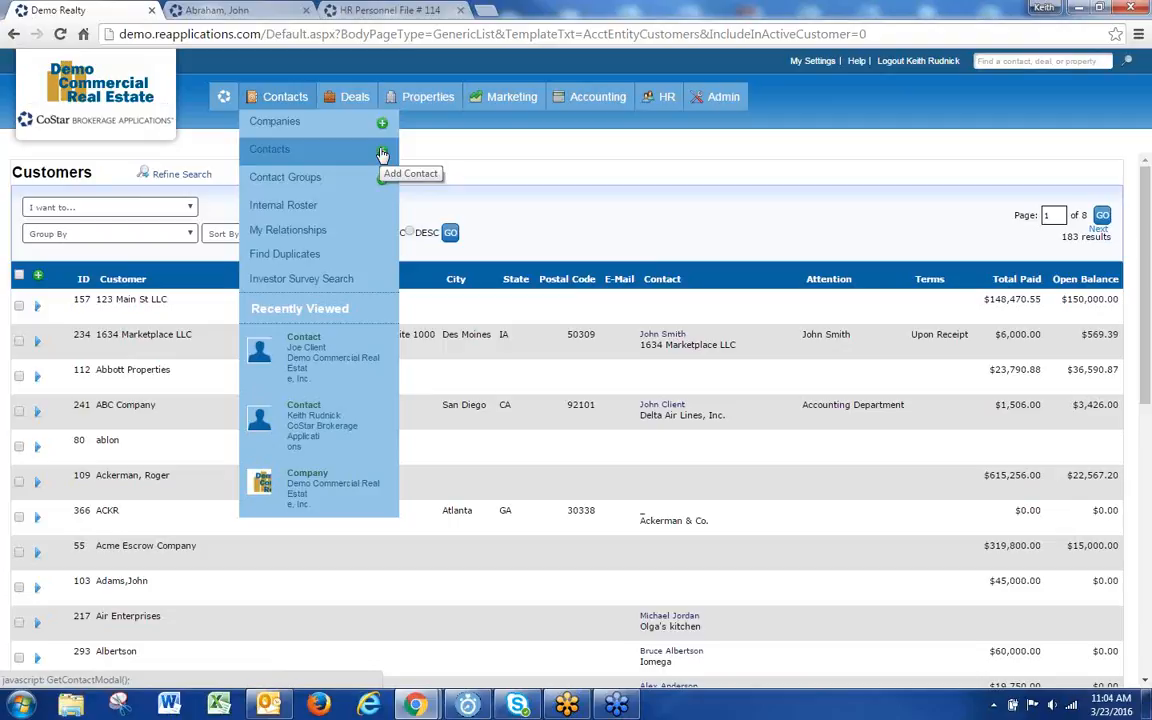
mouse_move(723, 96)
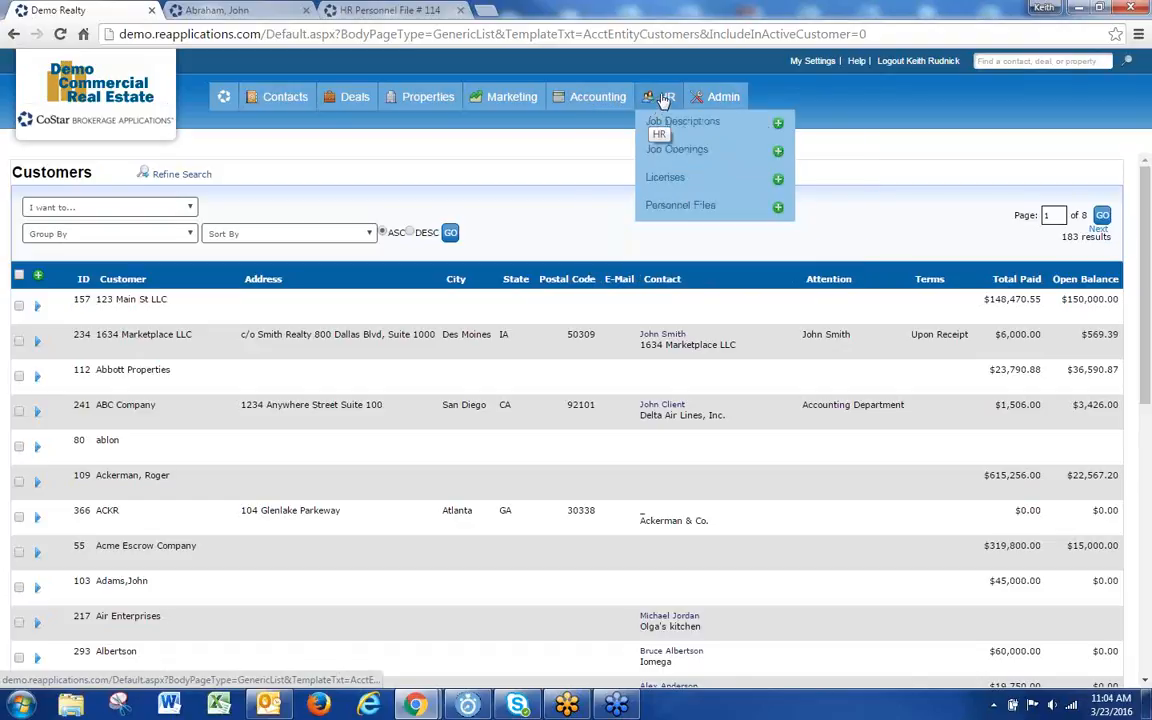
mouse_move(664, 100)
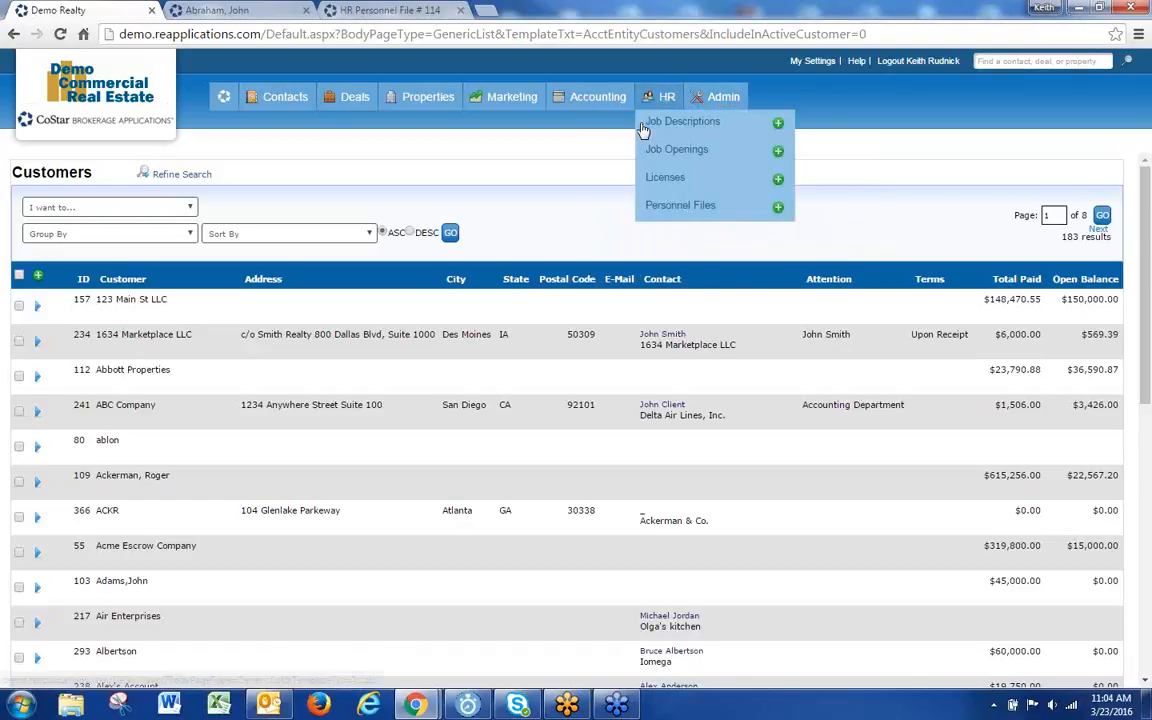
click(700, 213)
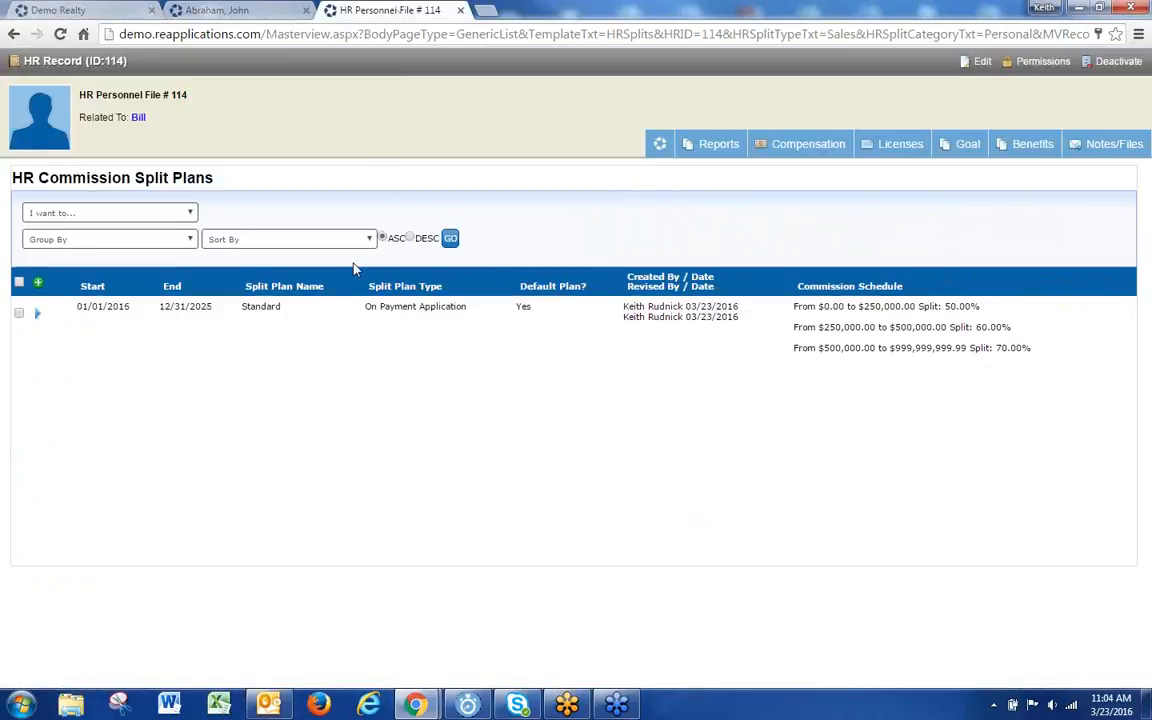
mouse_move(810, 148)
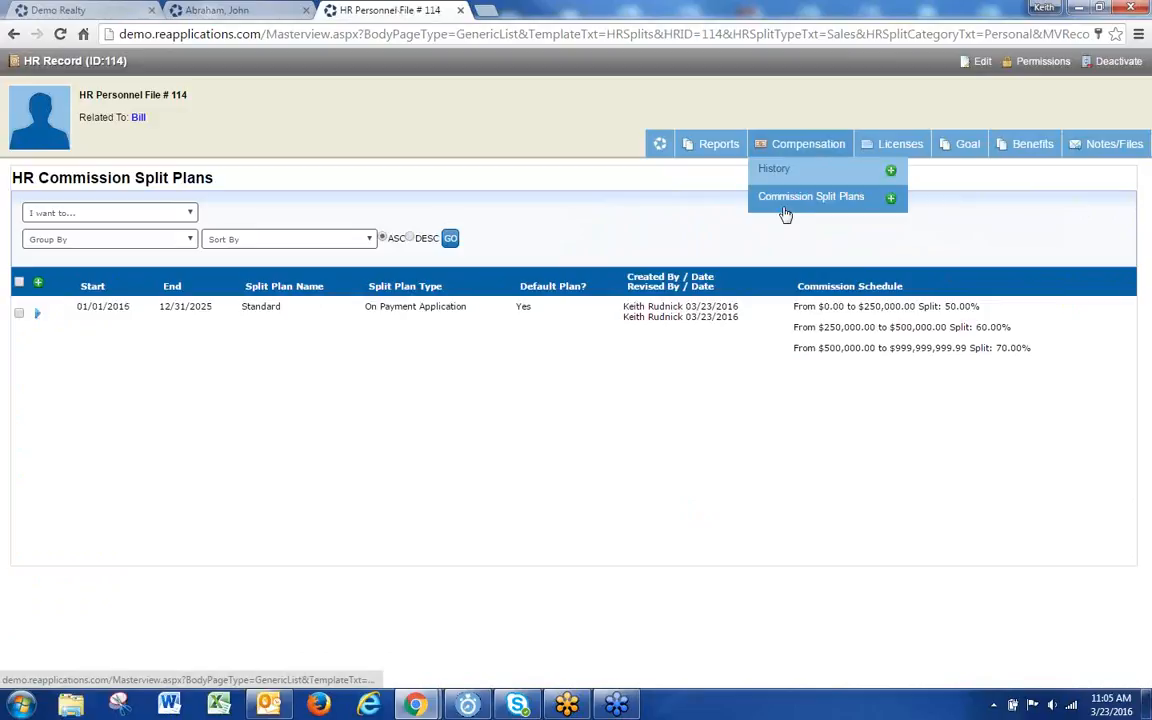
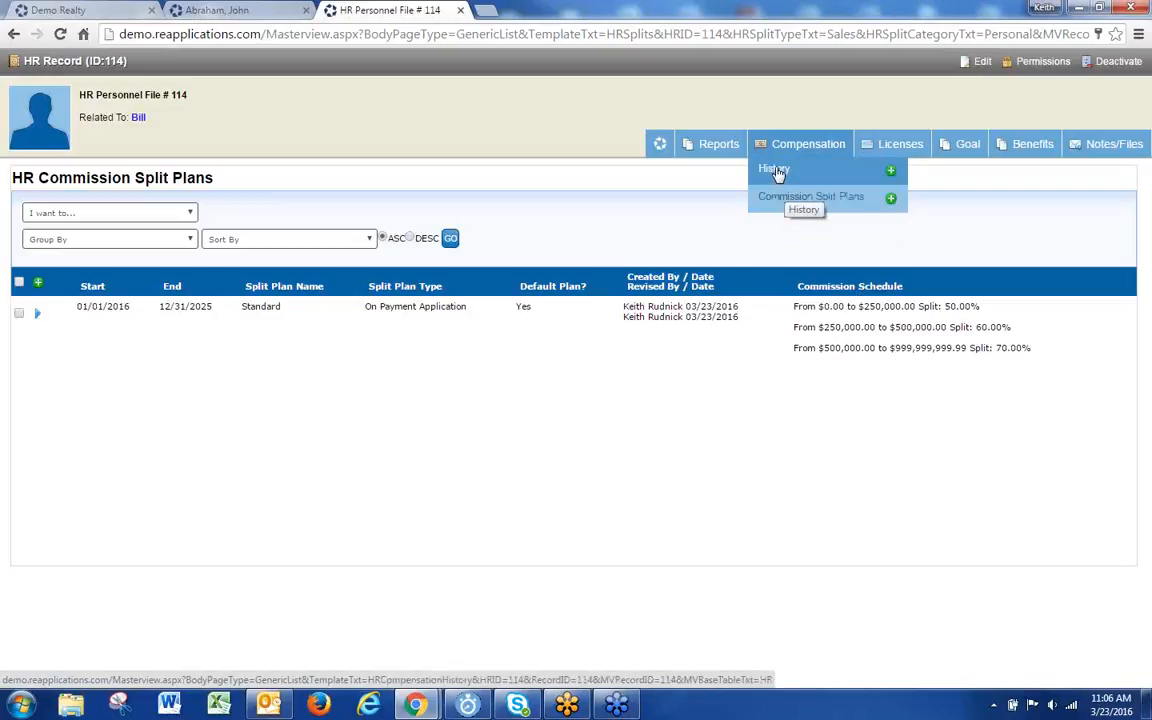
Step: From Compensation > History for personnel file 114, add a new compensation entry
click(777, 171)
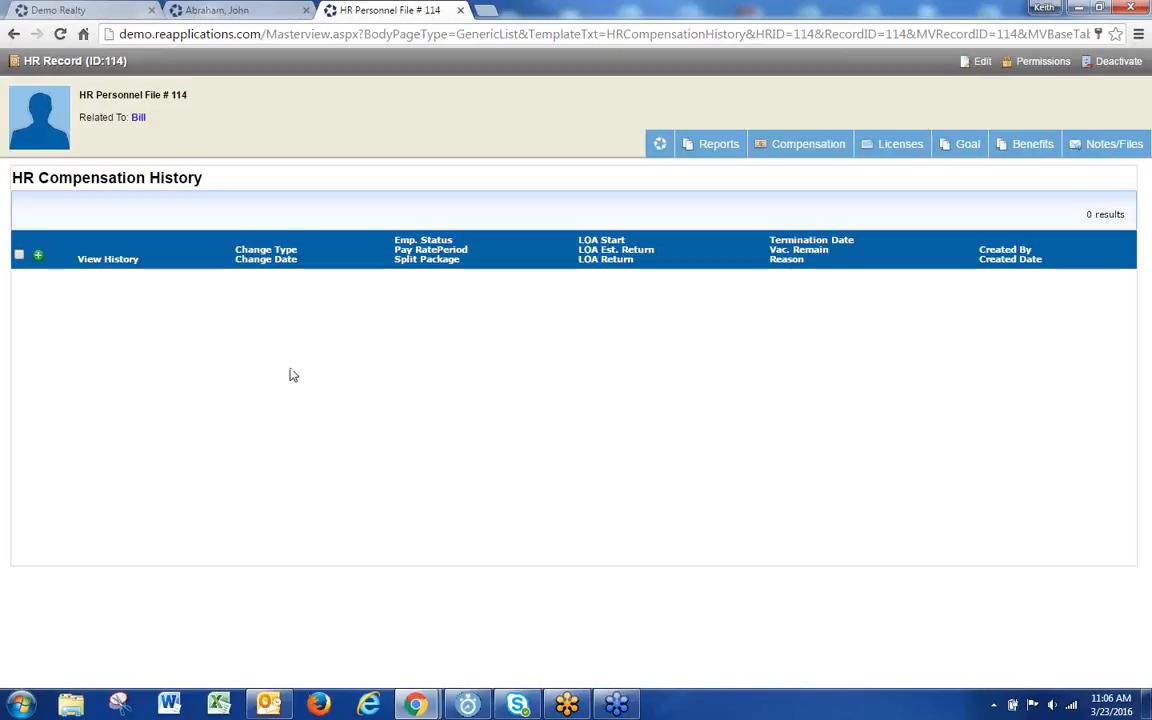
click(38, 255)
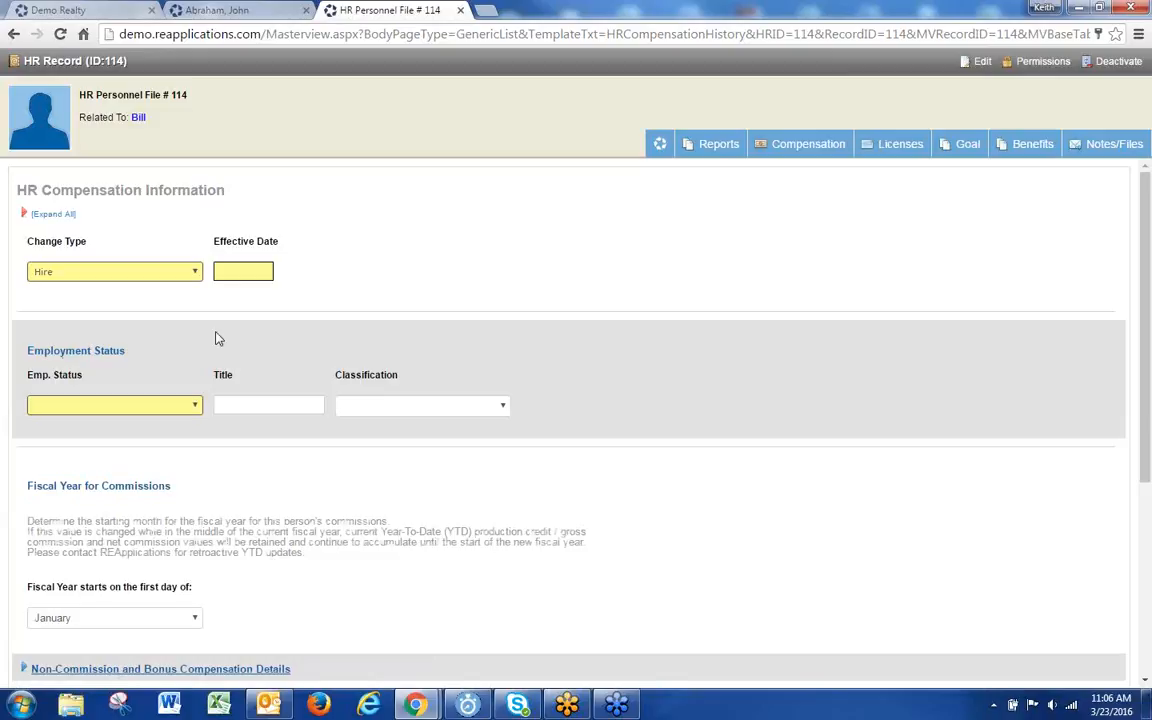
Step: Keep Change Type Hire, set Effective Date 03/01/2016, Emp. Status Active, Classification Commission
click(114, 277)
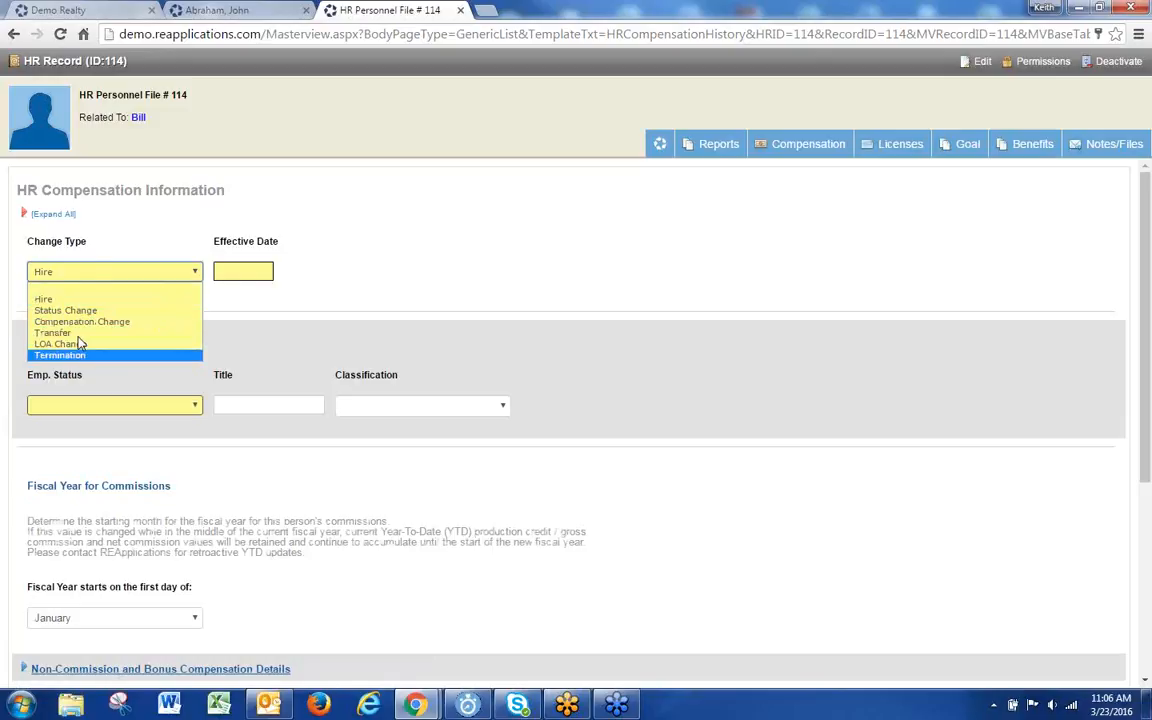
click(80, 298)
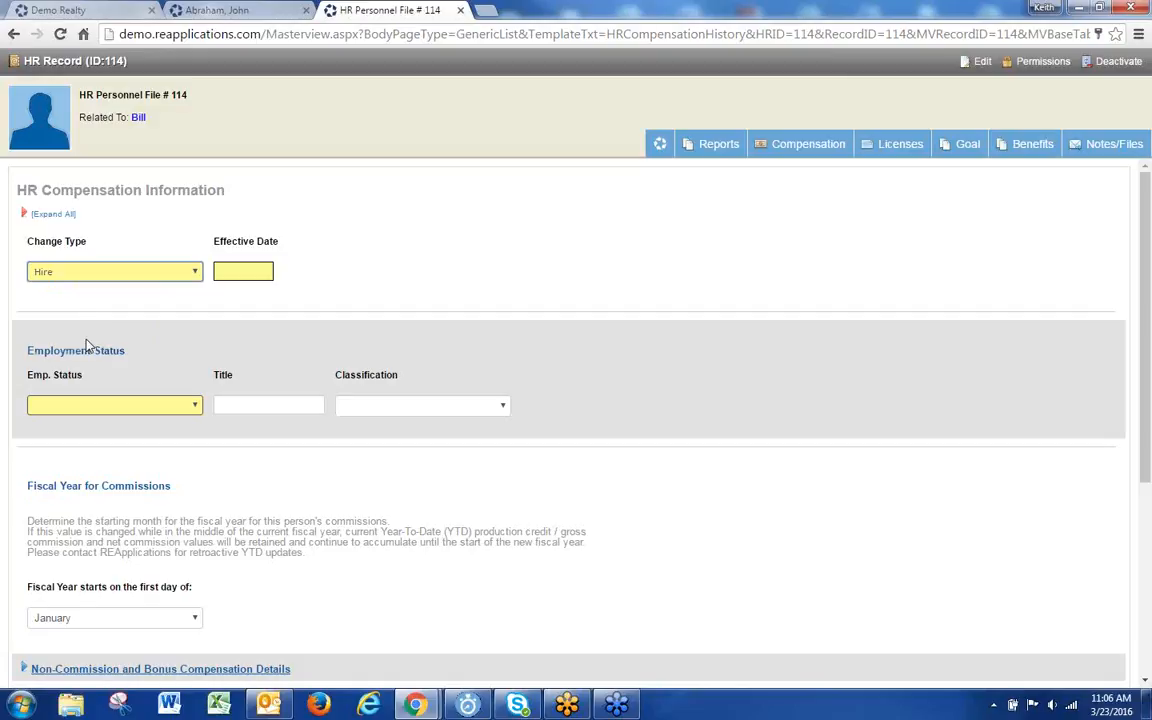
click(236, 271)
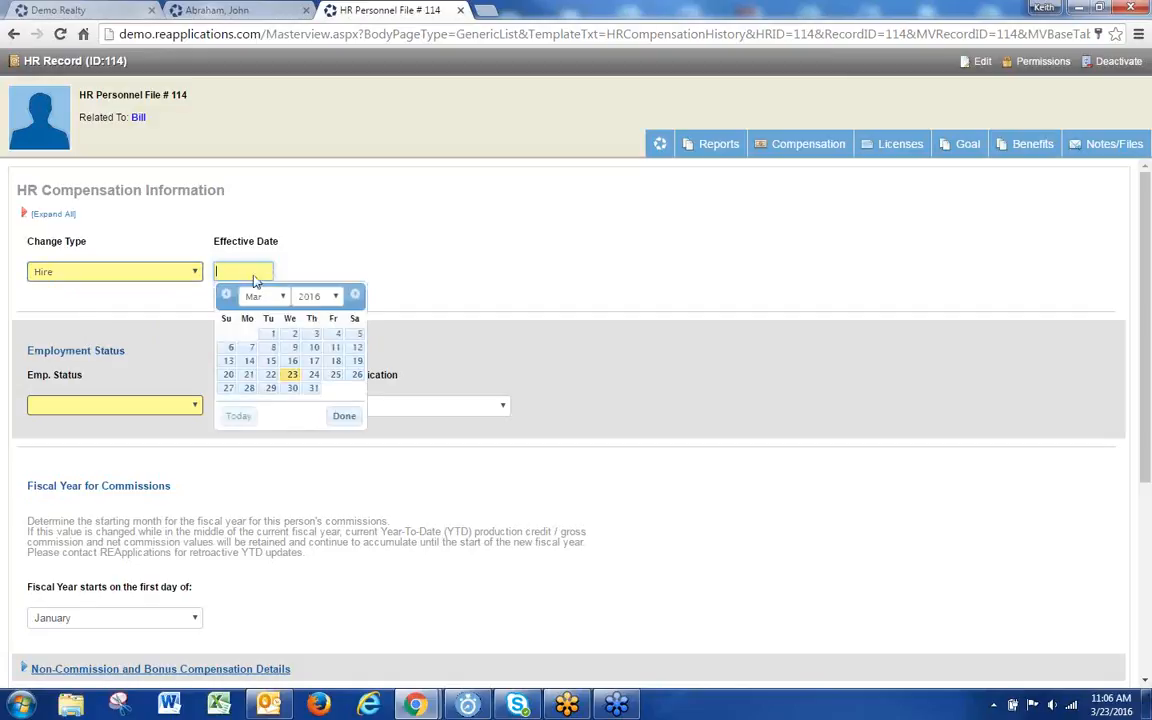
click(270, 334)
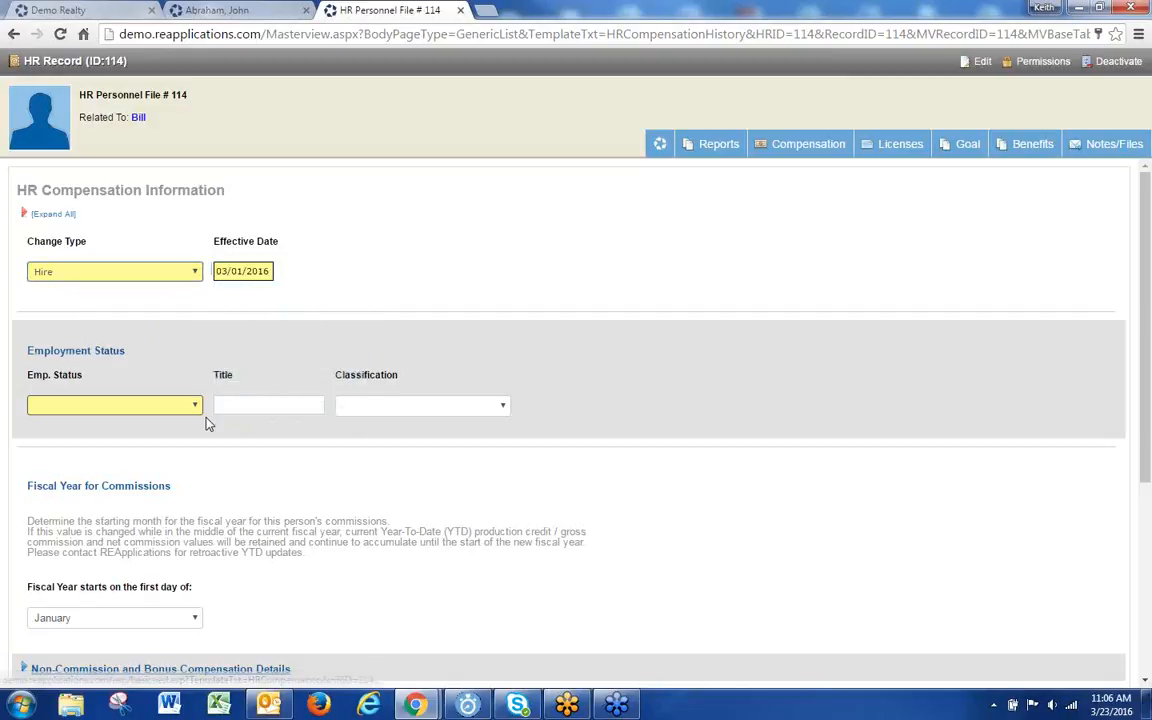
click(110, 406)
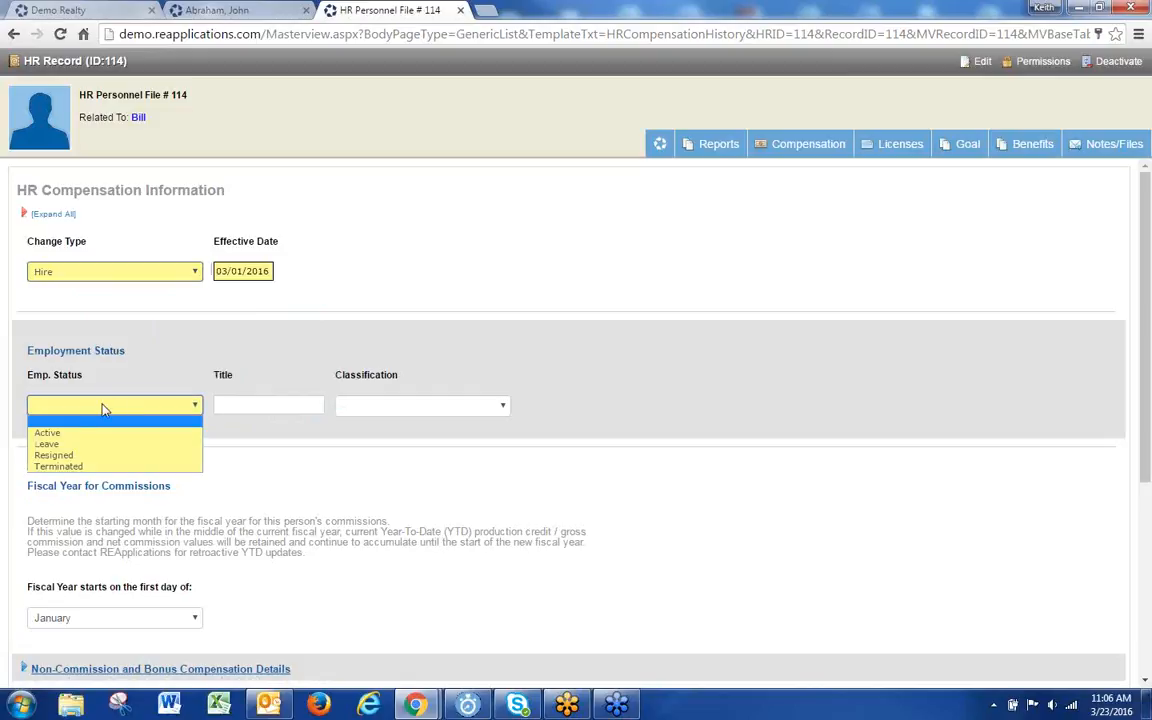
click(72, 433)
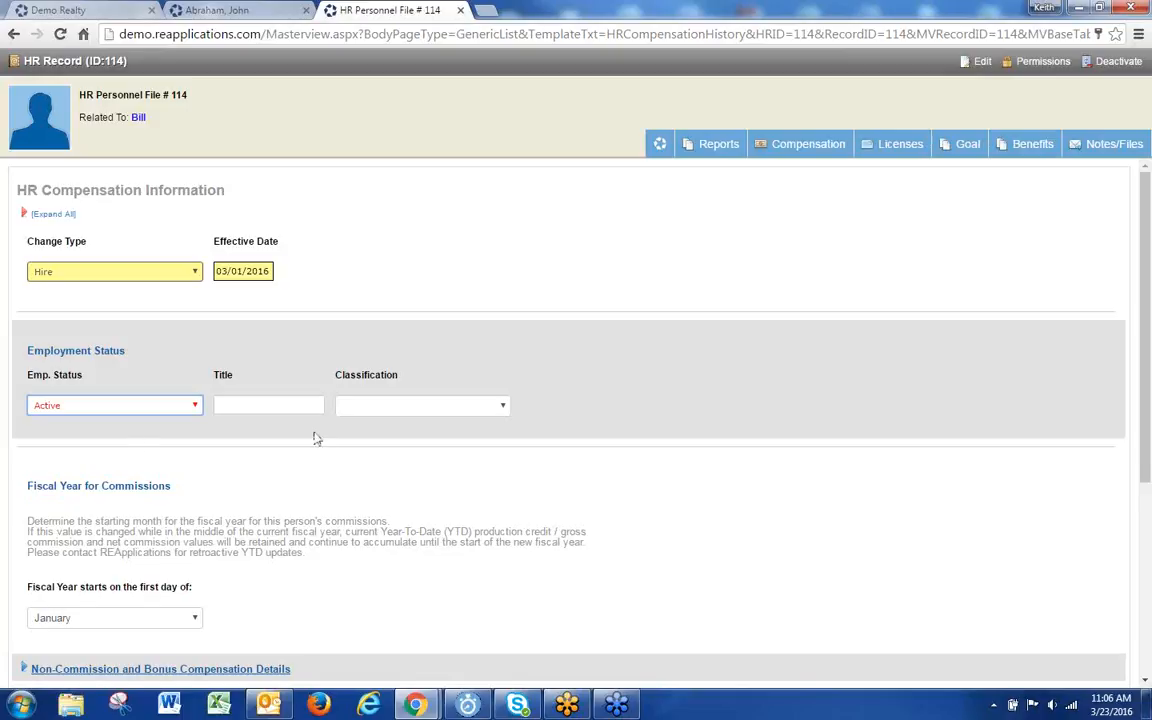
click(427, 409)
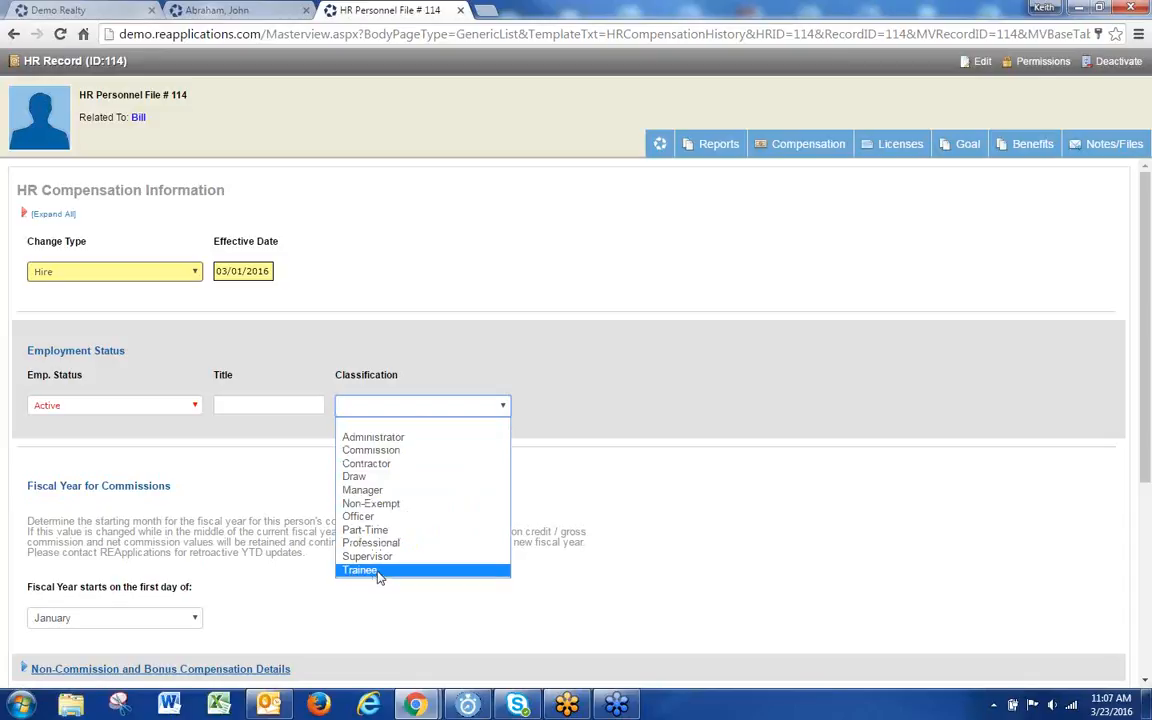
click(385, 450)
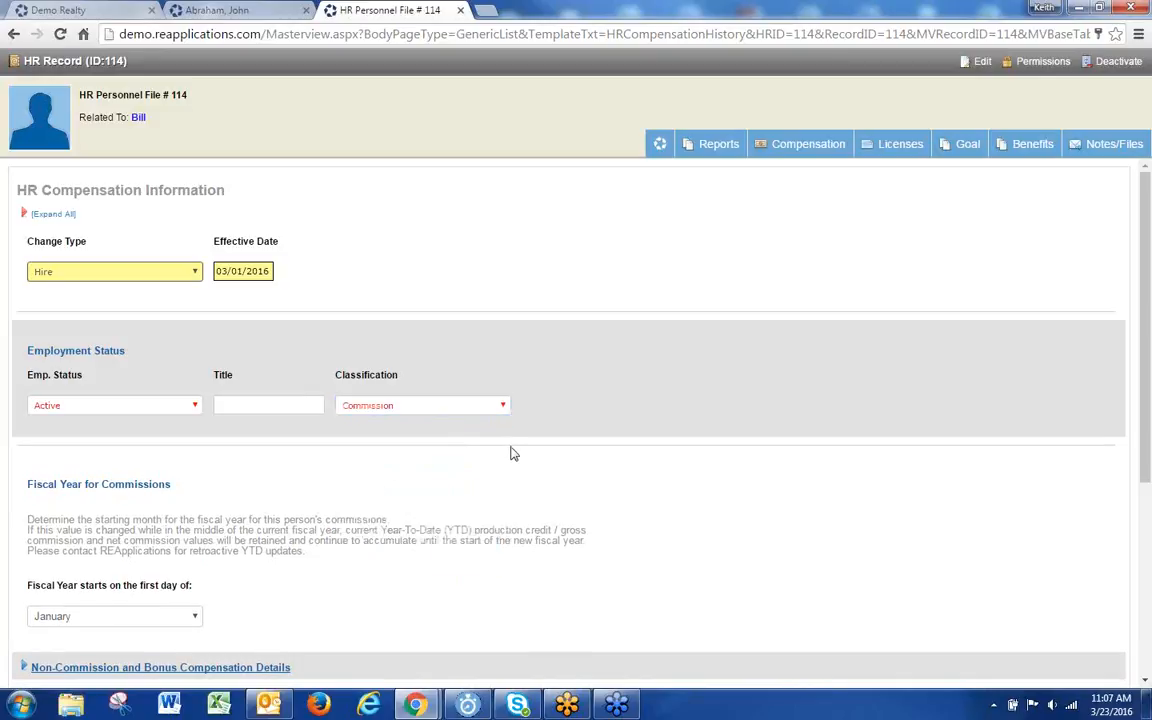
scroll(510, 453, down, 3)
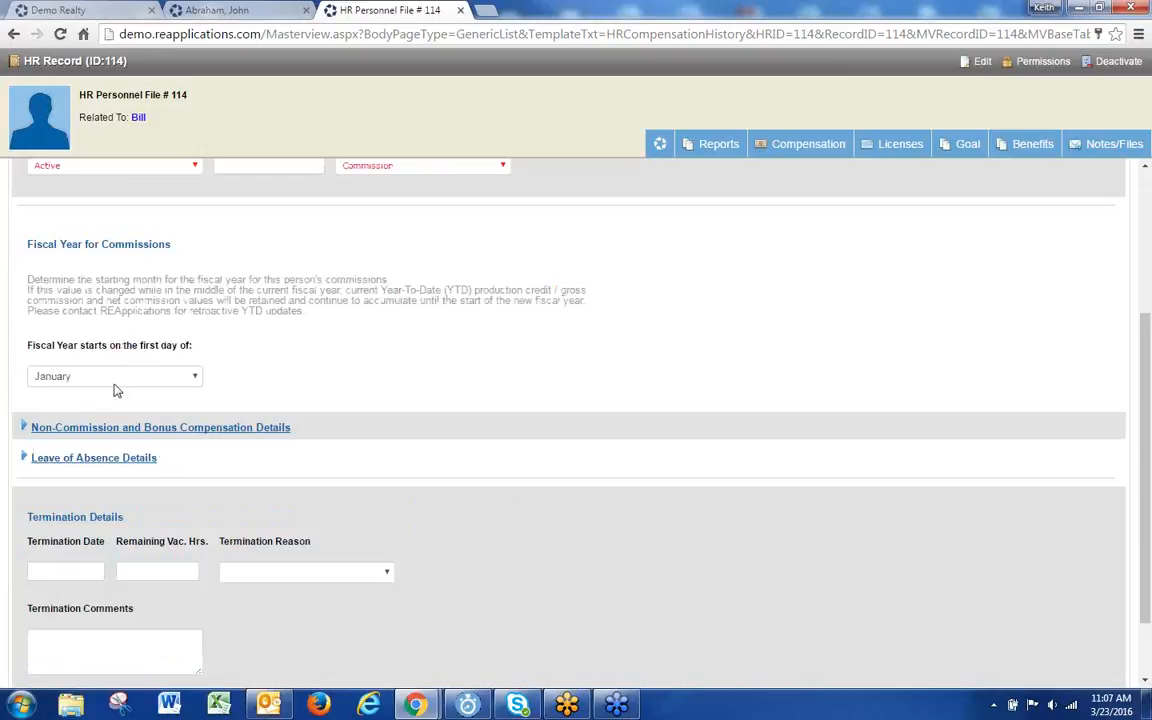
click(163, 428)
scroll(373, 435, down, 2)
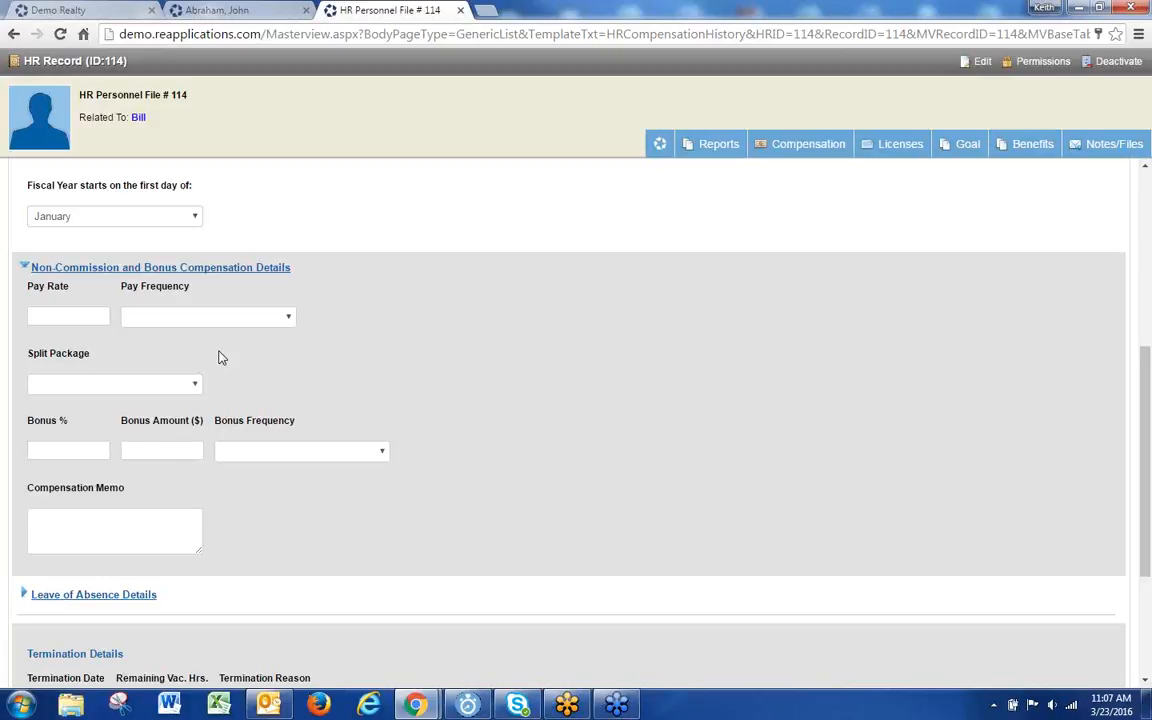
scroll(140, 440, down, 2)
click(88, 432)
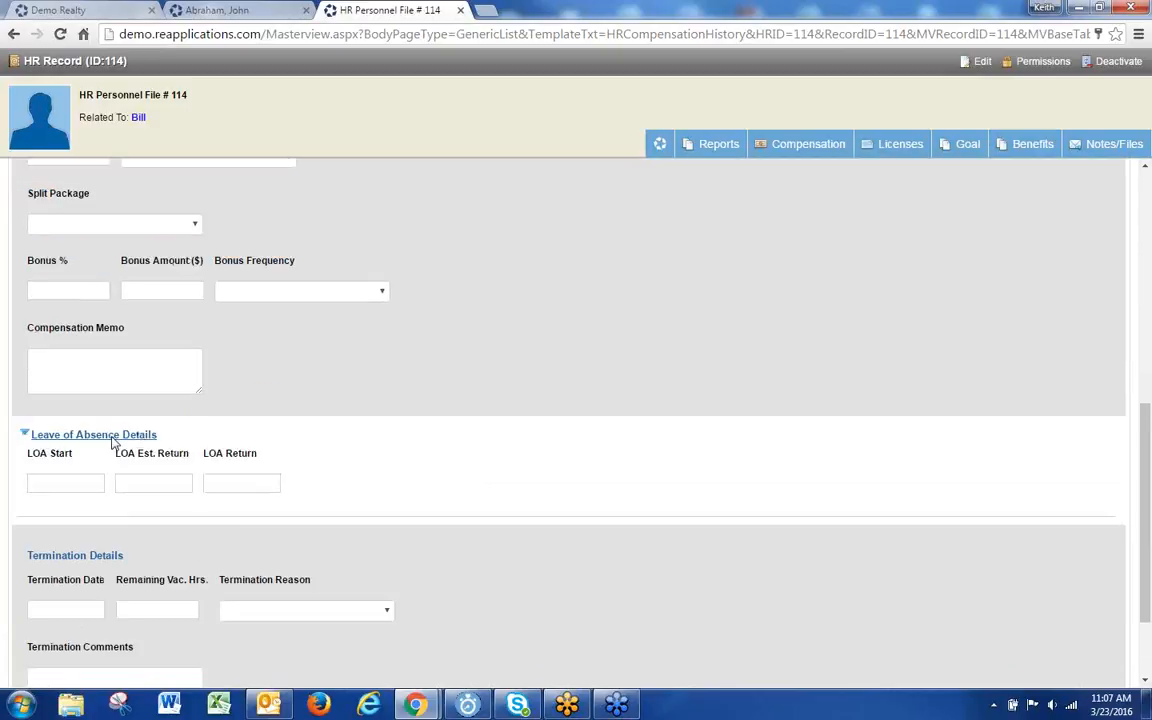
scroll(378, 410, down, 1)
scroll(378, 410, down, 1)
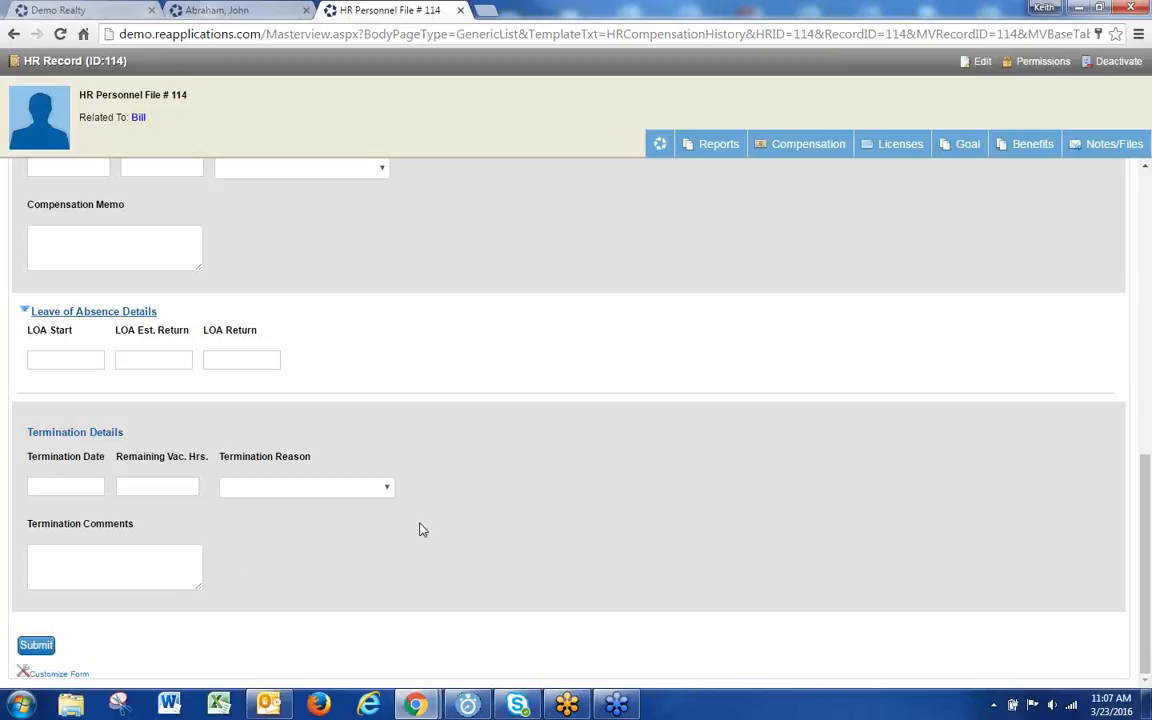
scroll(420, 530, up, 10)
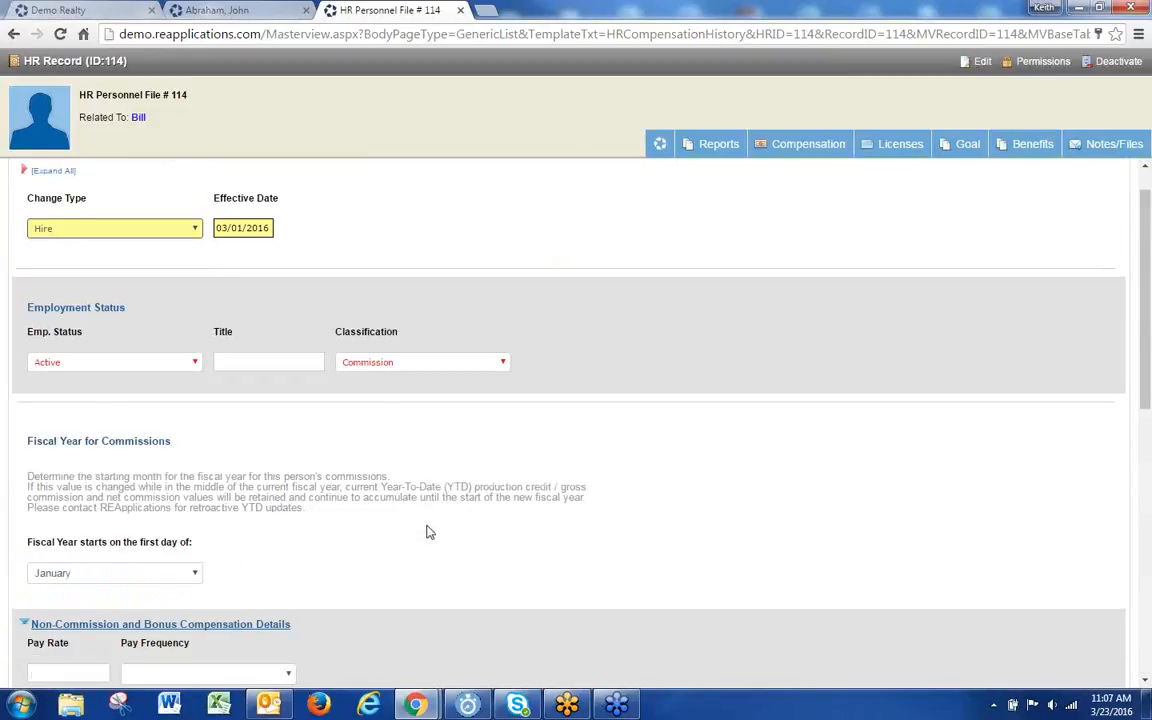
scroll(426, 532, down, 1)
click(80, 545)
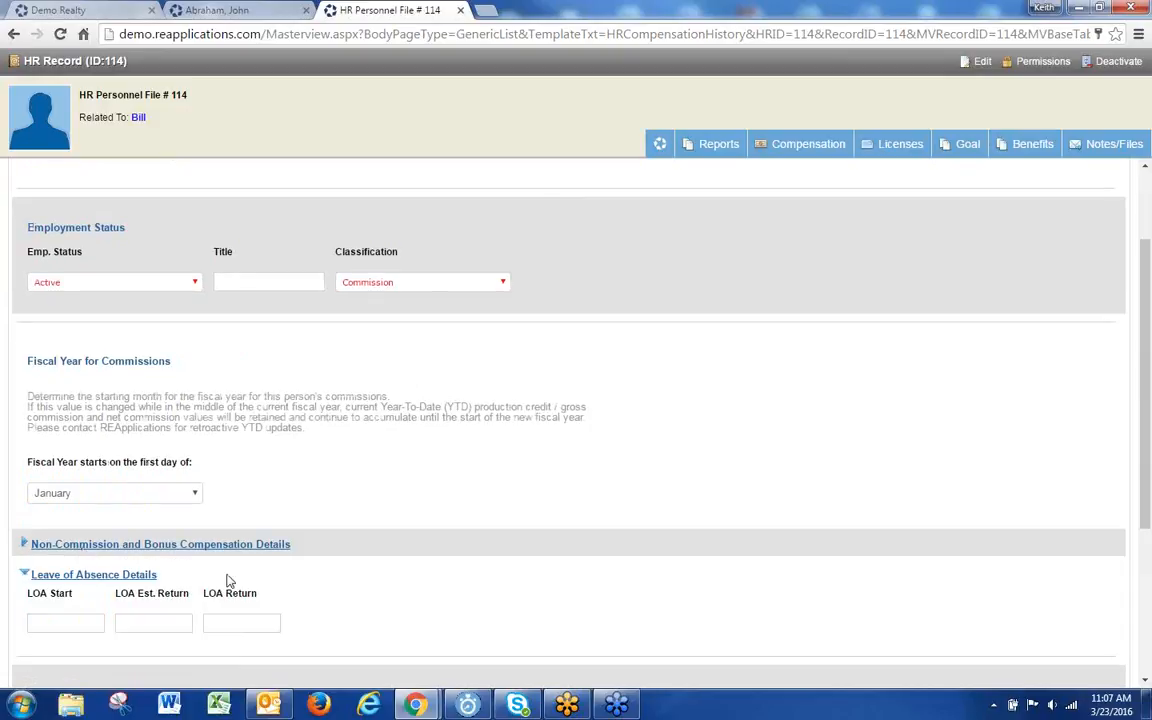
scroll(210, 578, down, 1)
click(80, 494)
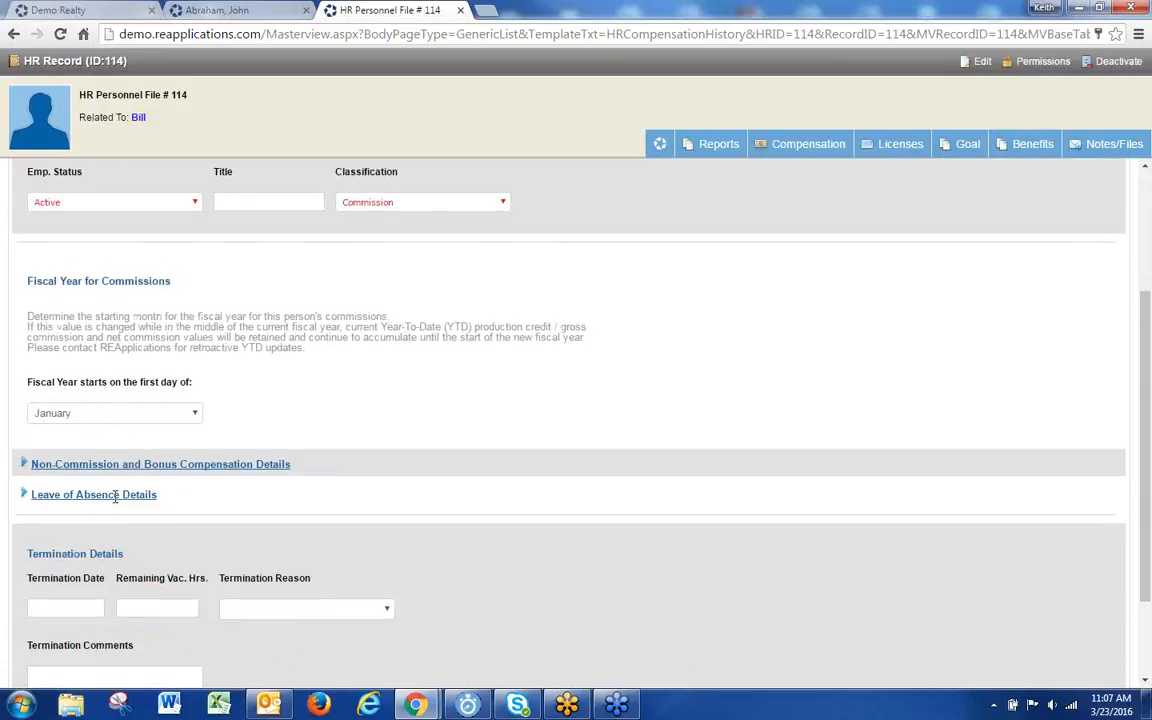
scroll(260, 540, down, 2)
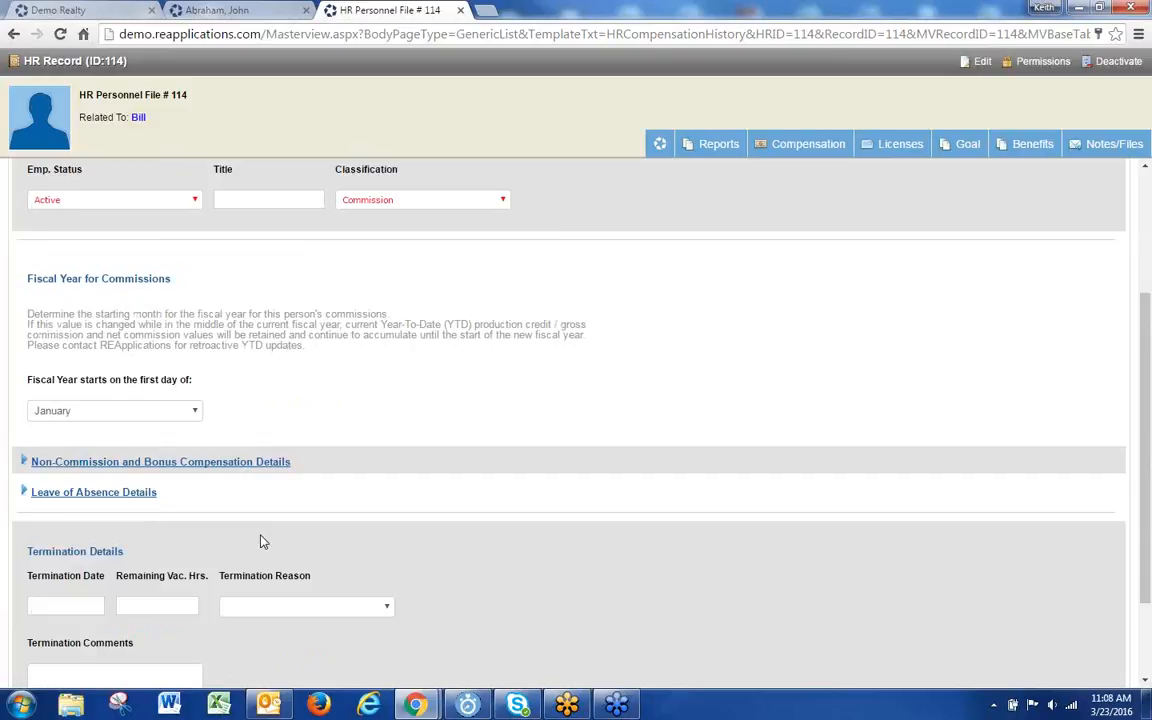
scroll(260, 541, up, 5)
scroll(262, 540, down, 4)
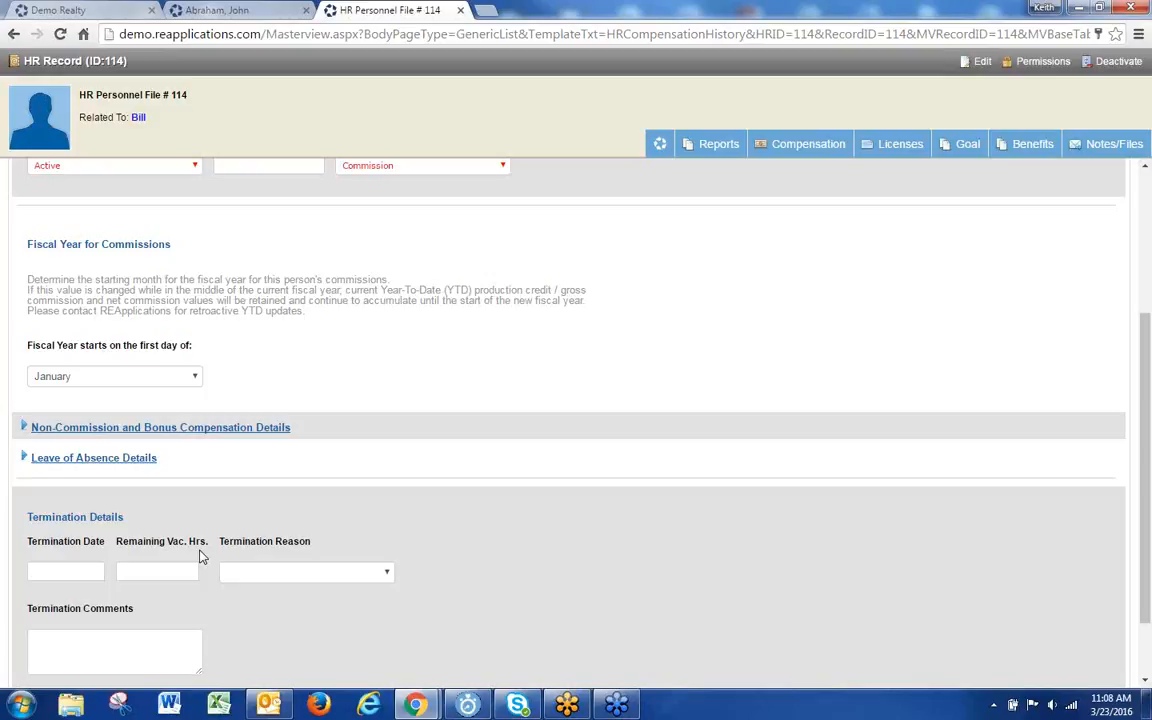
scroll(140, 568, up, 3)
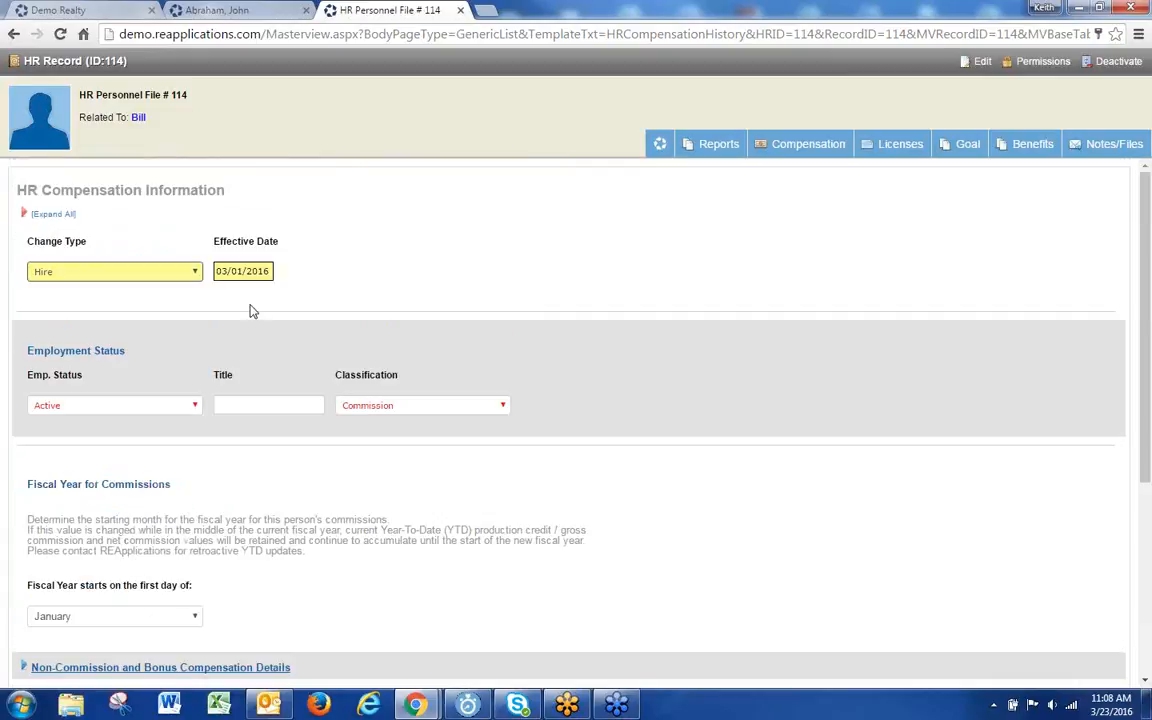
Step: Highlight the Change Type, Effective Date, Title and Classification labels, then bring up the Compensation menu
drag(298, 250, 298, 243)
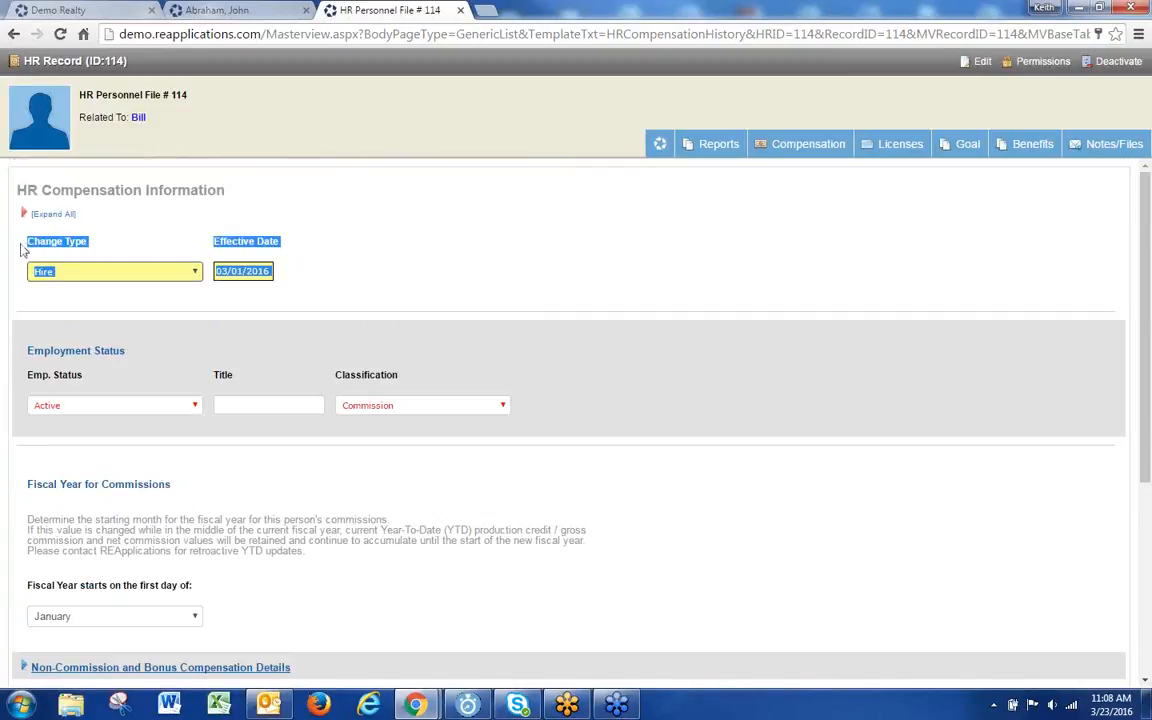
drag(412, 378, 18, 218)
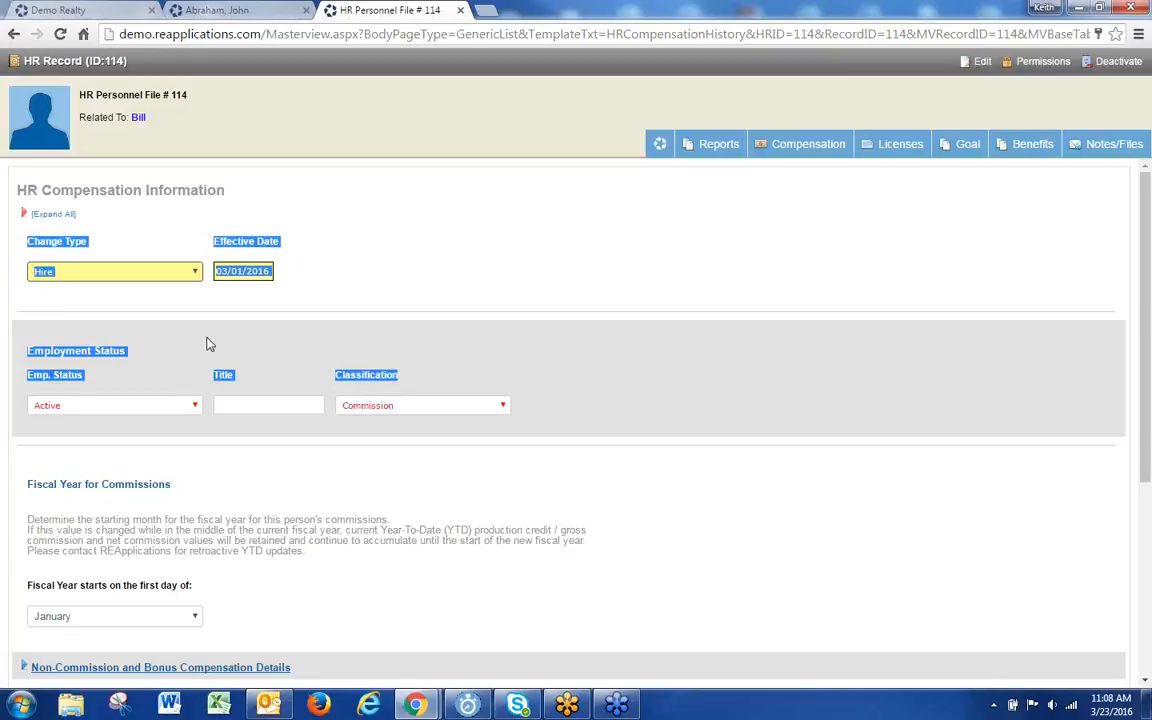
click(519, 337)
mouse_move(800, 145)
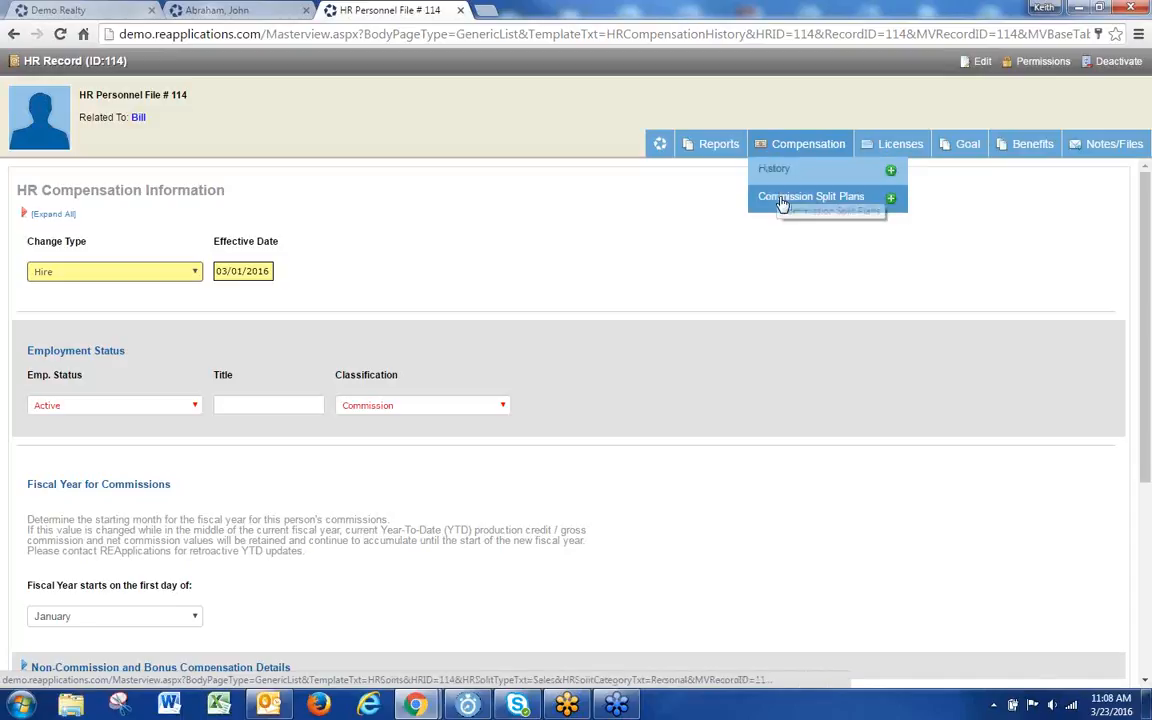
Step: Abandon the unsaved form for Commission Split Plans and highlight the Standard plan's 01/01/2016–12/31/2025 dates
click(790, 196)
click(586, 187)
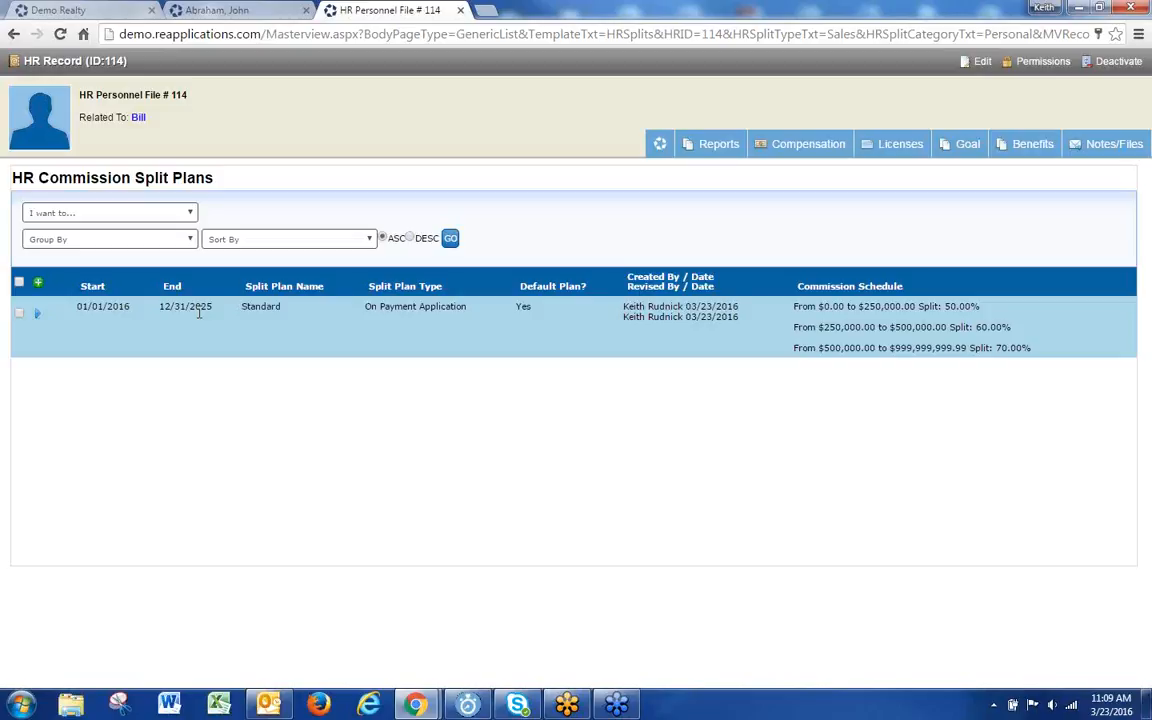
drag(207, 314, 75, 317)
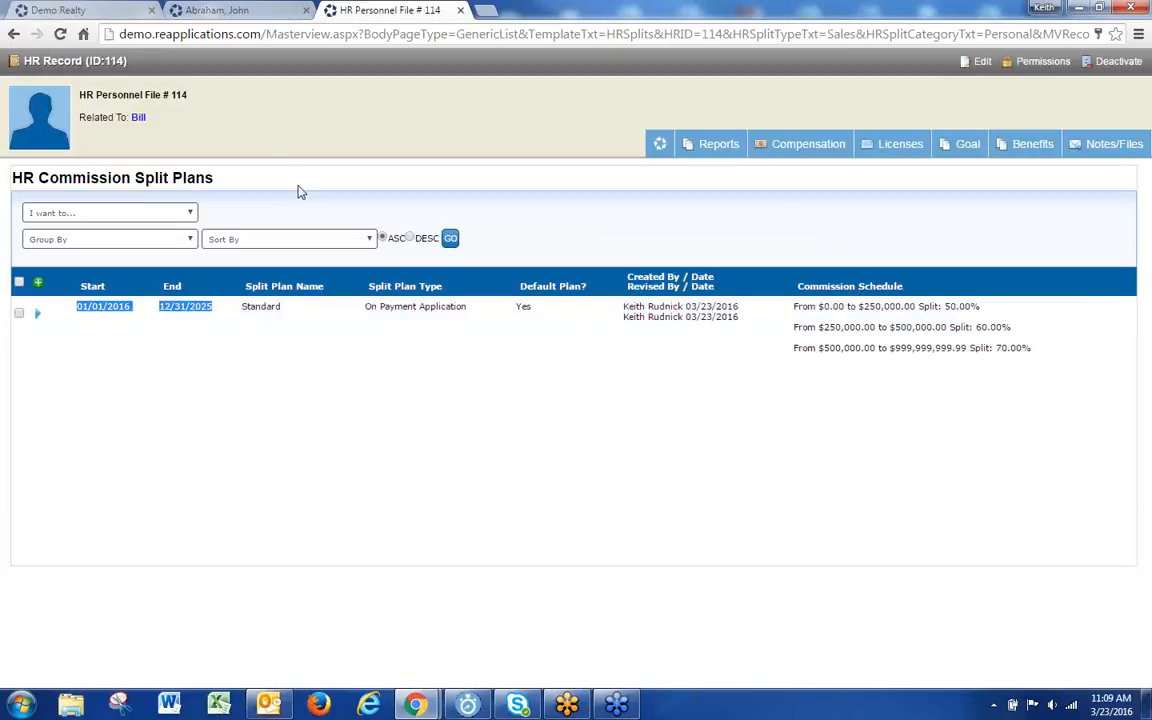
Step: Go to Compensation > History for file 114 and review the still-empty entry list
mouse_move(898, 165)
mouse_move(800, 145)
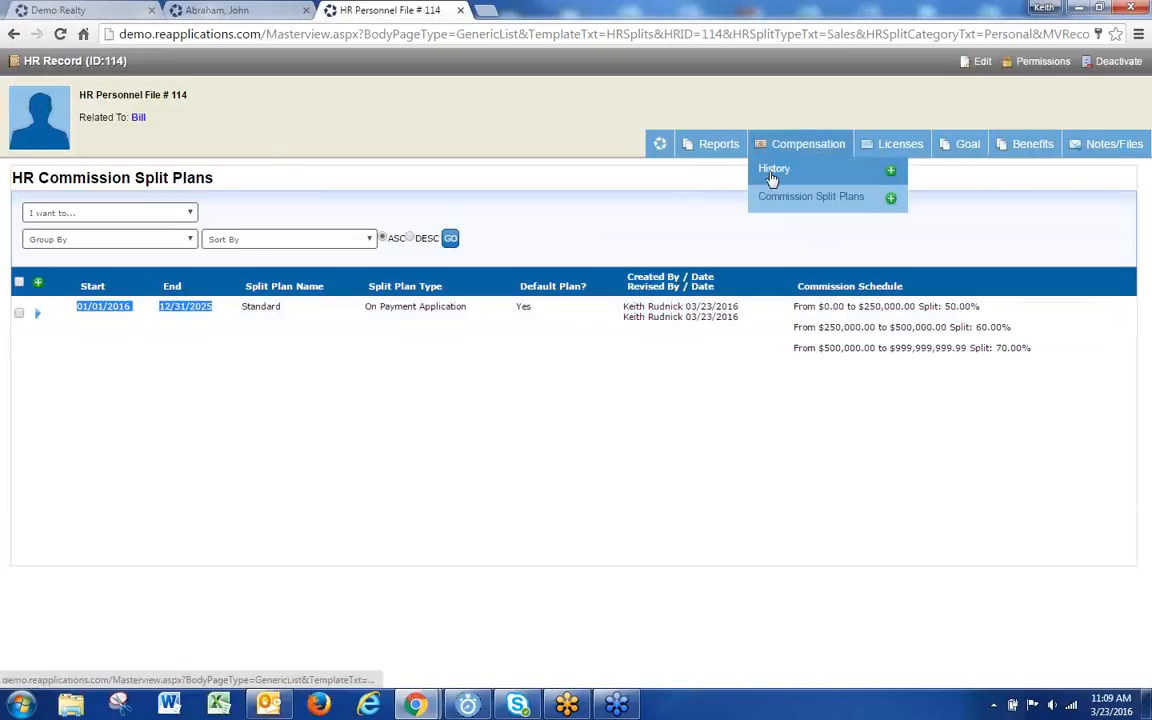
click(769, 180)
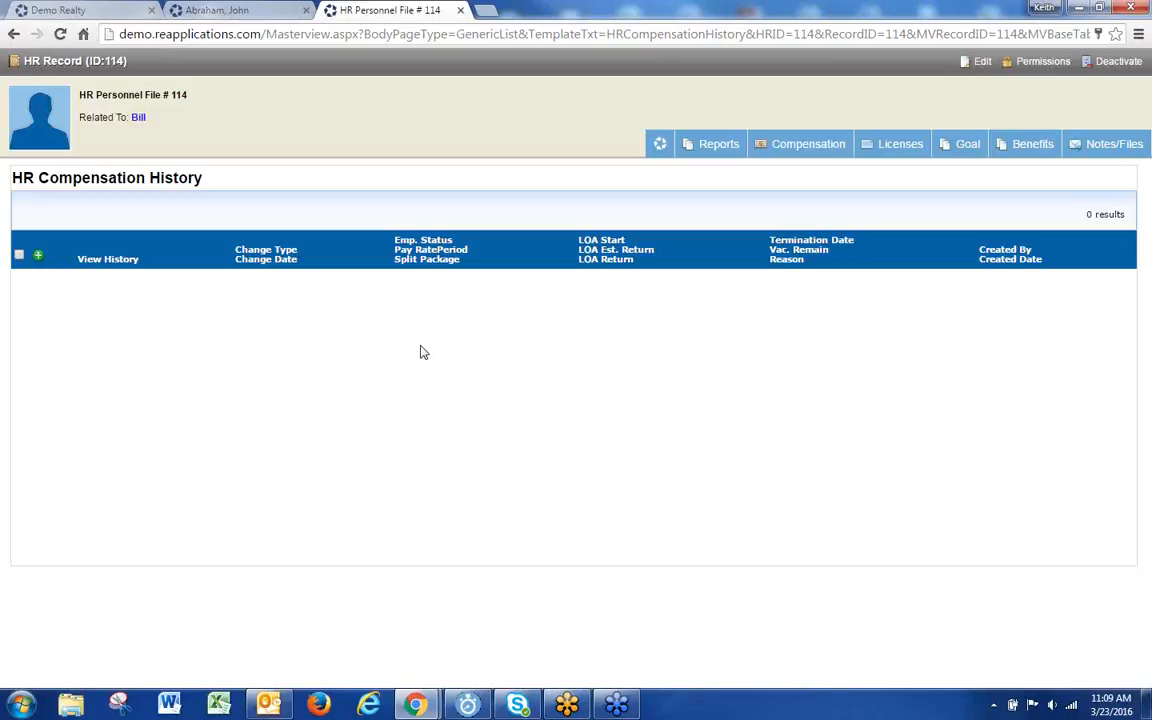
mouse_move(776, 168)
Step: Close the personnel file and vendor account tabs and return to the home dashboard
click(460, 10)
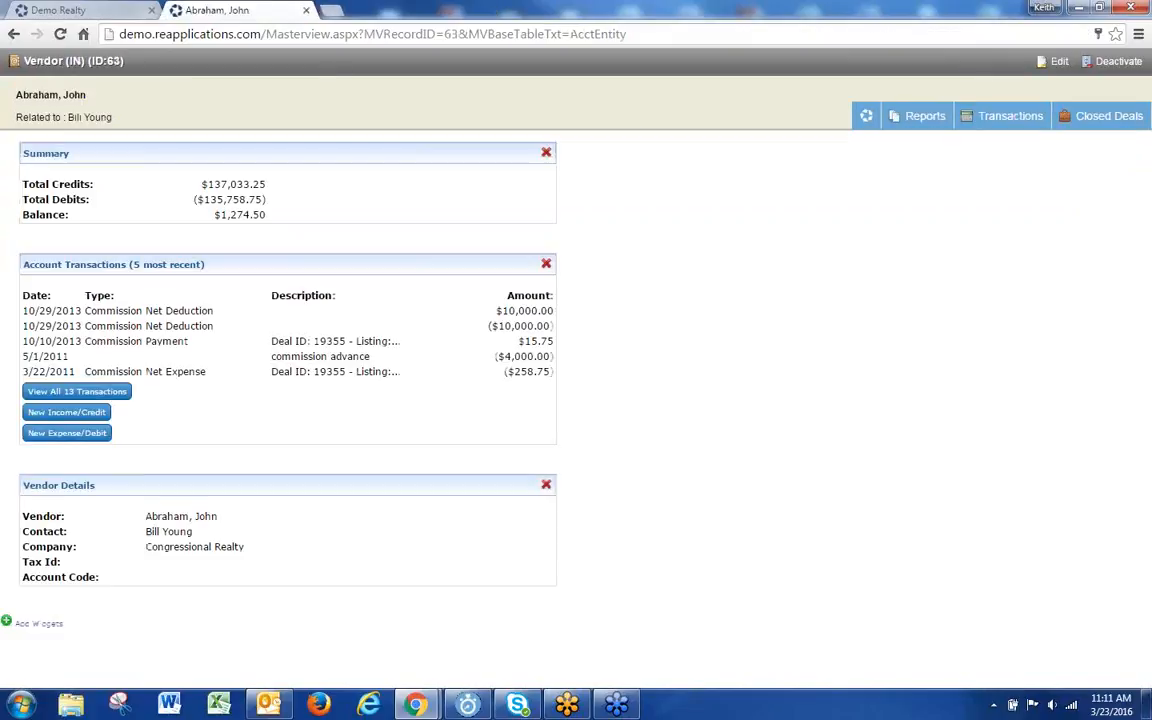
click(306, 10)
mouse_move(285, 96)
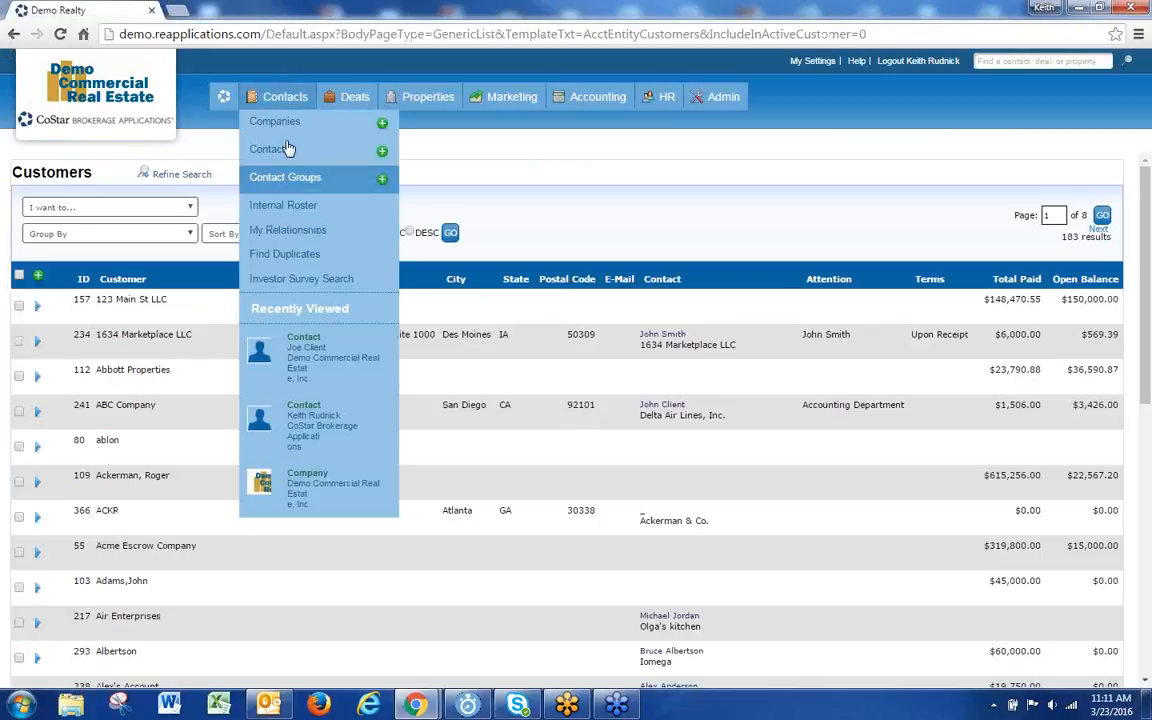
click(225, 97)
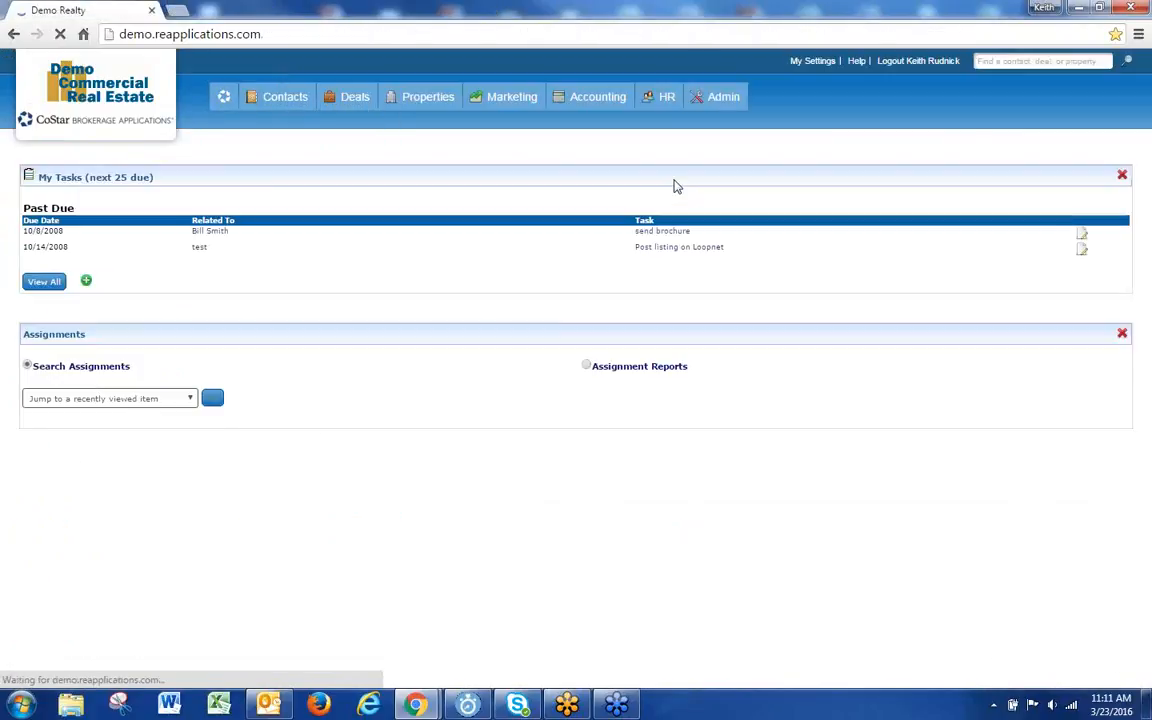